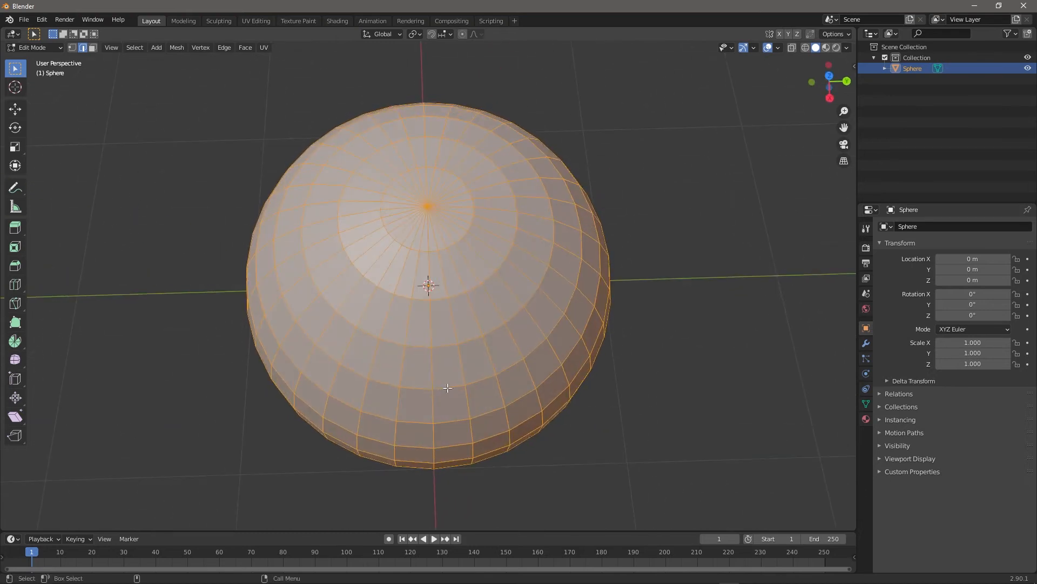
Delete the starting sphere in Object Mode and add a new cube mesh.
key(Tab)
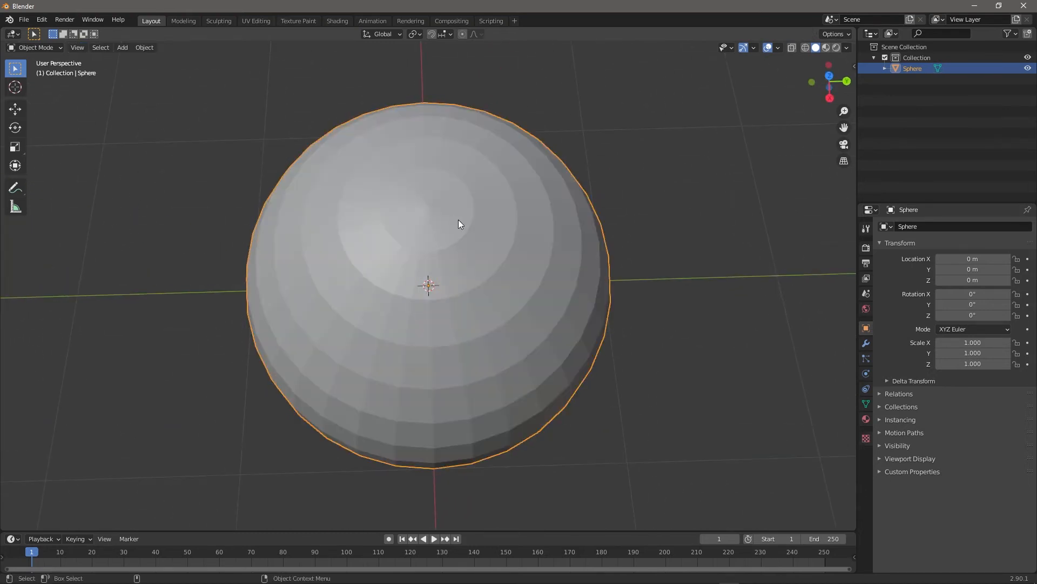
key(Delete)
click(122, 47)
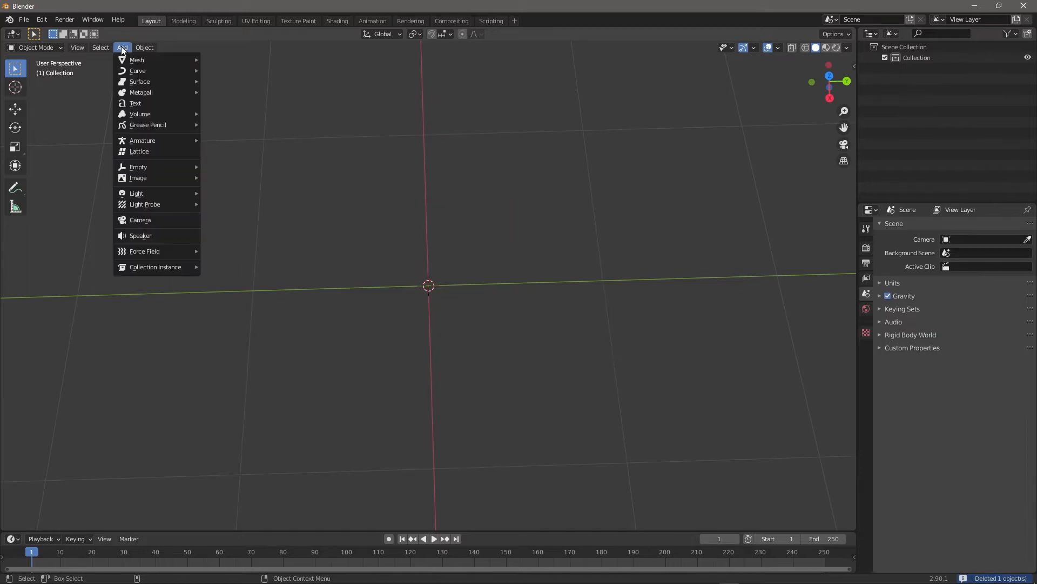
mouse_move(136, 60)
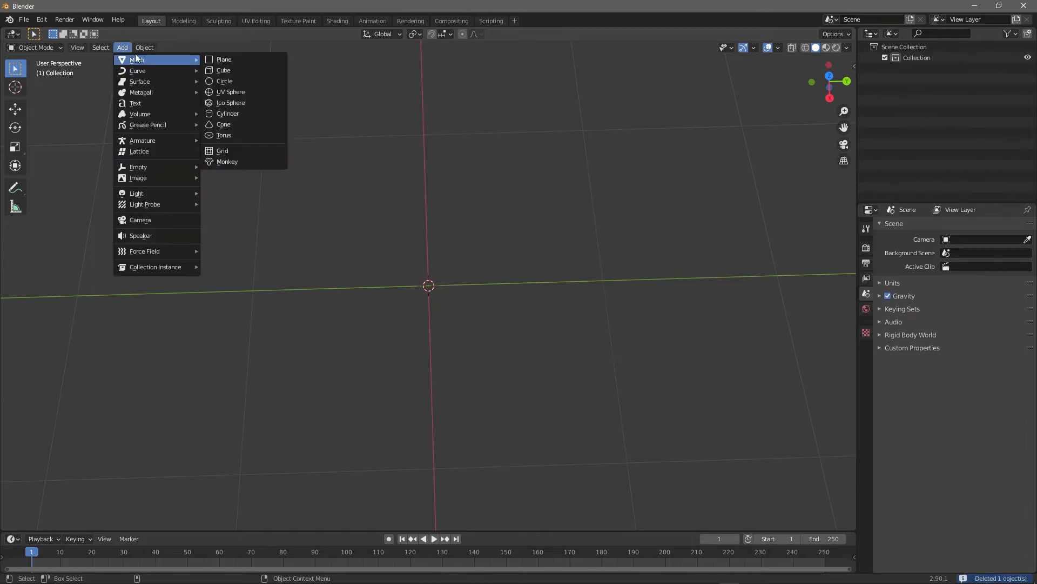
click(218, 74)
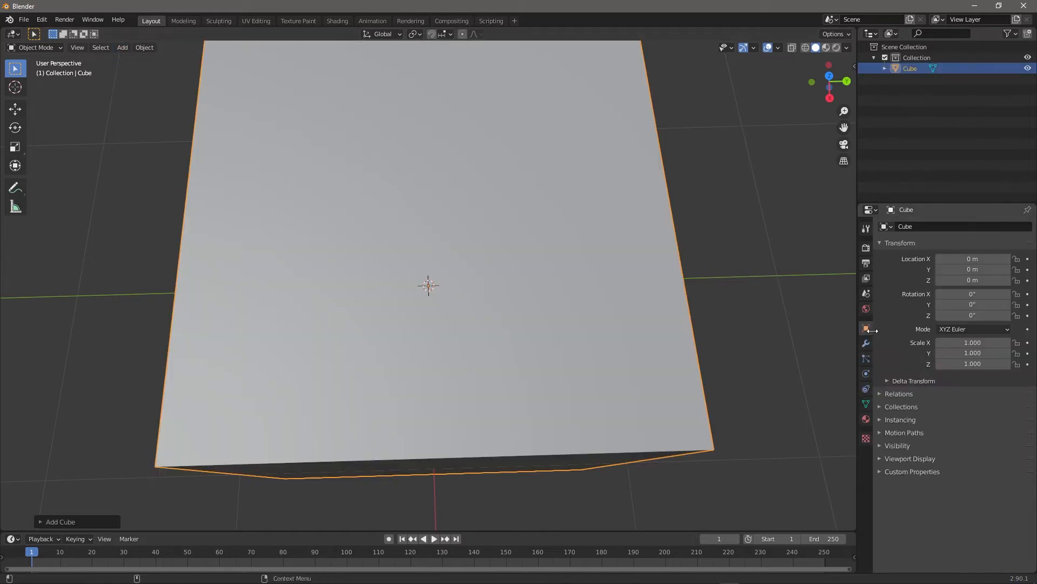
Add a Subdivision Surface modifier to the cube with viewport level 2.
click(865, 344)
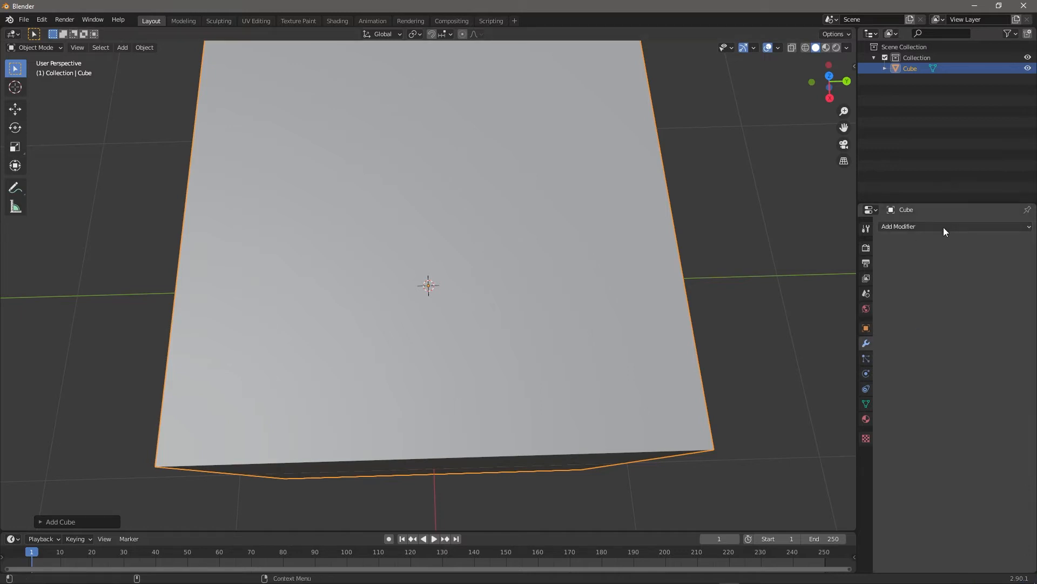
click(943, 227)
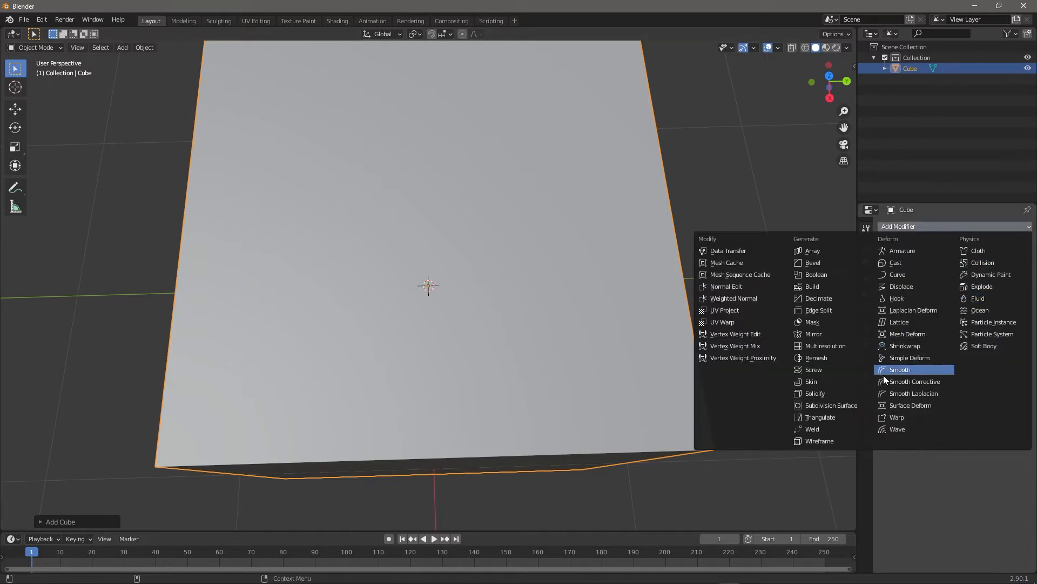
click(832, 406)
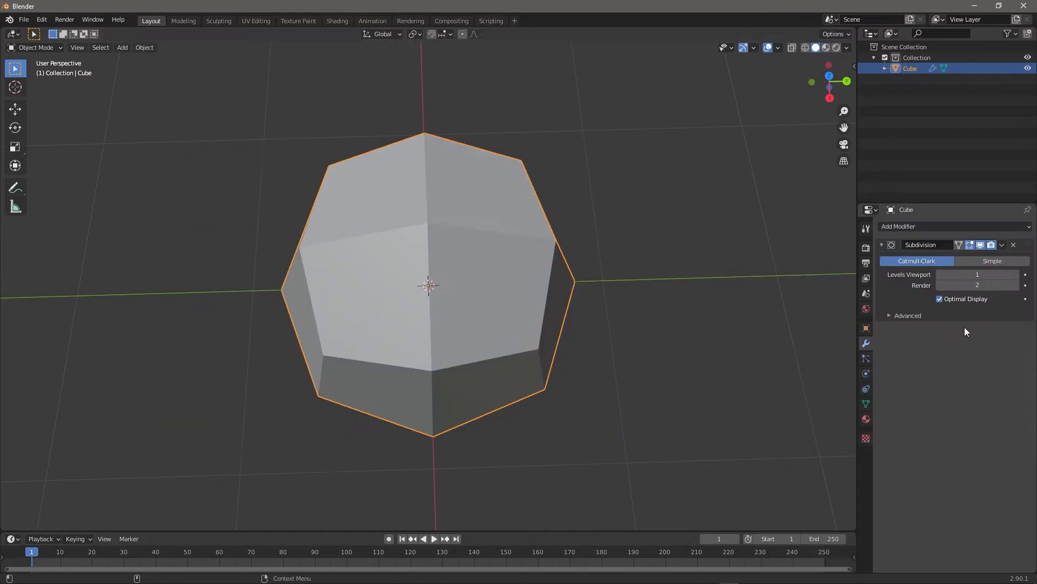
click(1016, 275)
scroll(459, 296, down, 3)
mouse_move(386, 308)
middle_down()
mouse_move(491, 298)
mouse_move(409, 270)
mouse_move(345, 303)
mouse_move(378, 292)
middle_up()
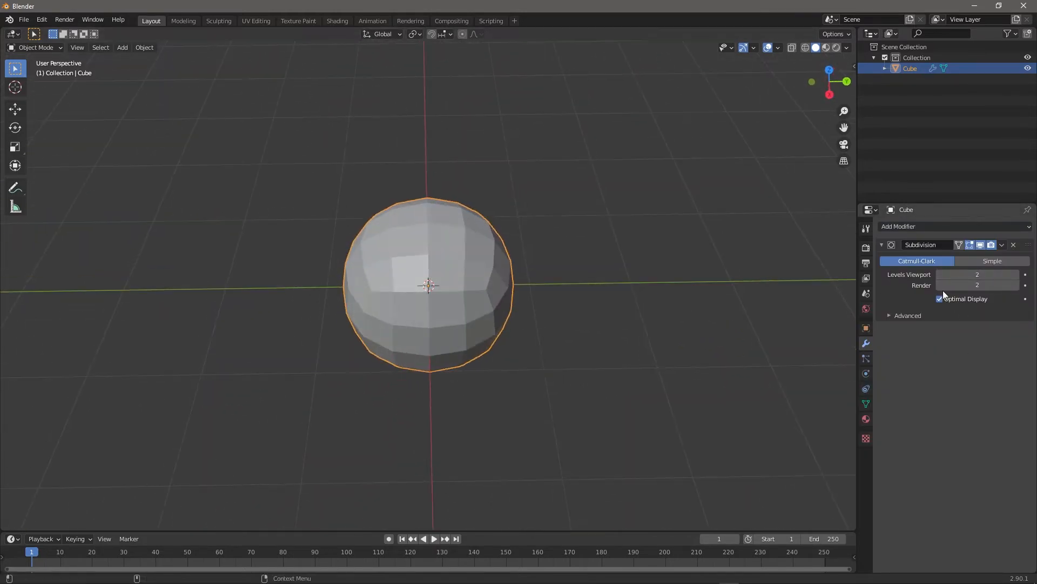
Add a Cast modifier, then apply both the Subdivision and Cast modifiers.
click(929, 224)
click(896, 262)
middle_drag(519, 205, 381, 267)
click(1003, 246)
click(976, 256)
click(1001, 246)
click(967, 258)
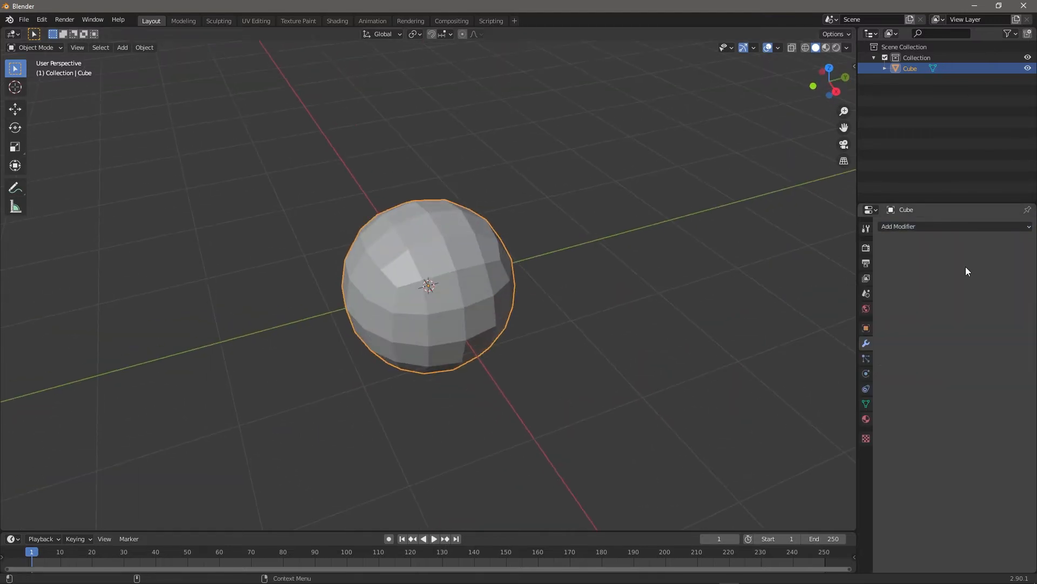
mouse_move(433, 215)
middle_down()
mouse_move(364, 241)
mouse_move(508, 182)
mouse_move(435, 203)
middle_up()
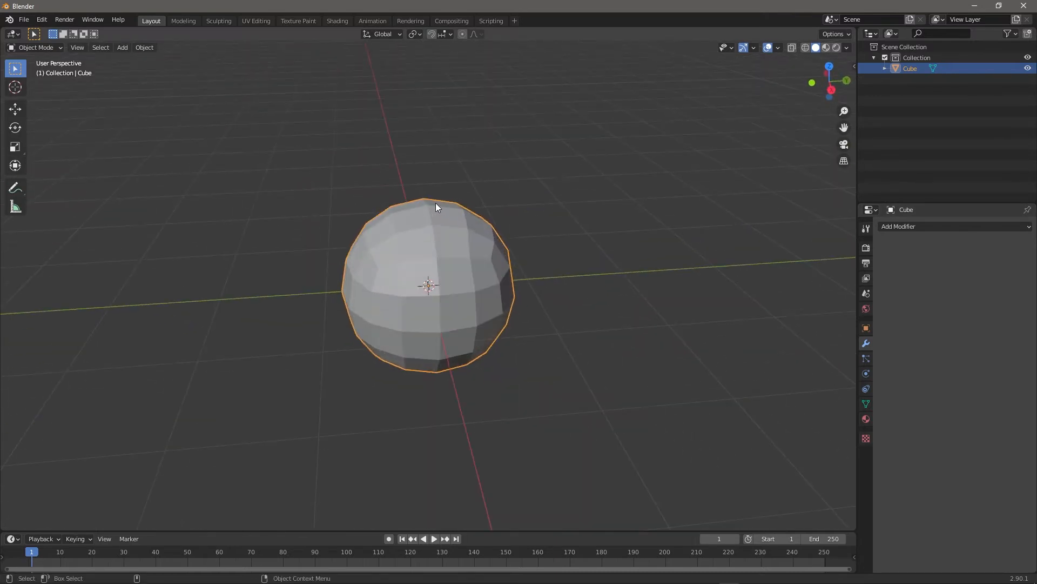
Put the ball in Sculpt Mode and open the Sculpting workspace with the Draw brush.
click(35, 47)
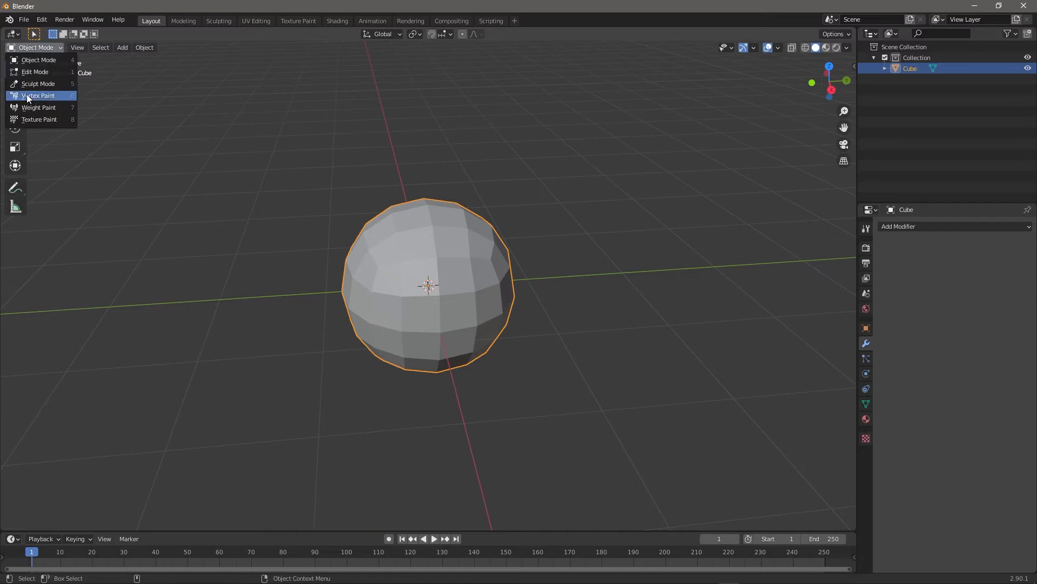
click(37, 83)
mouse_move(471, 247)
middle_down()
mouse_move(463, 225)
mouse_move(424, 241)
mouse_move(452, 252)
middle_up()
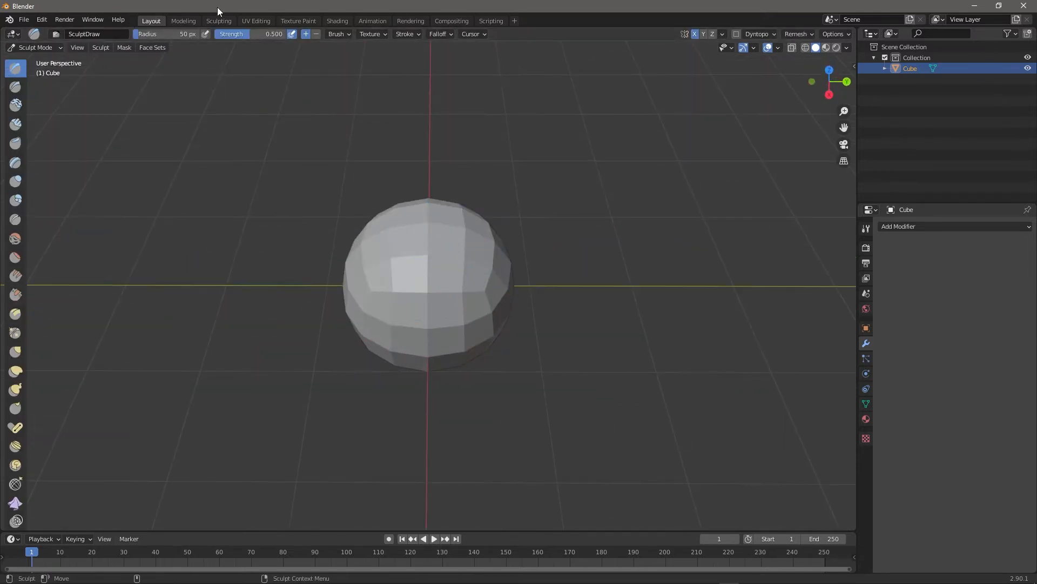
click(218, 21)
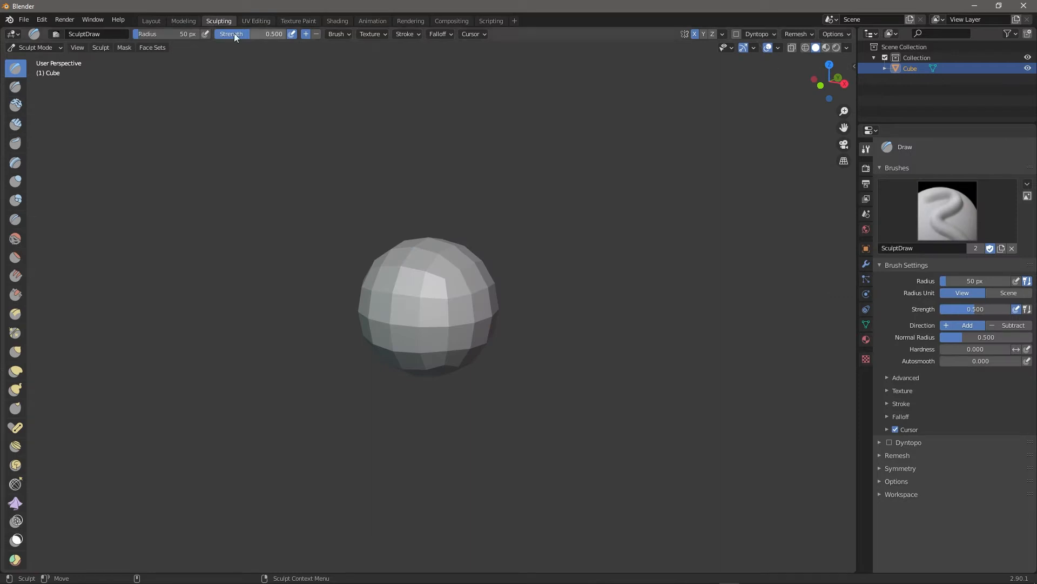
middle_drag(582, 242, 638, 195)
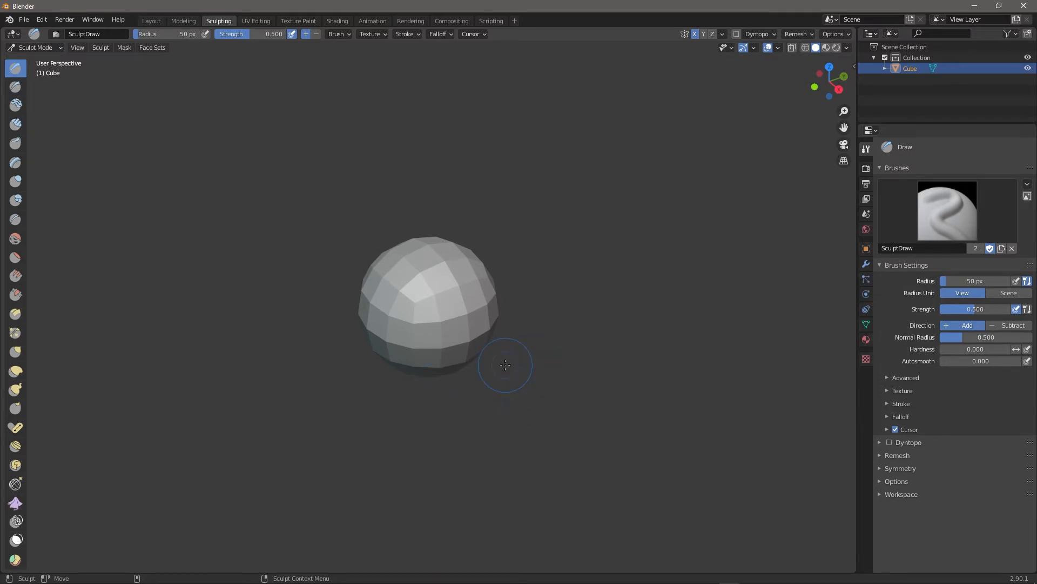
middle_drag(534, 346, 432, 253)
Apply the green matcap to the ball in viewport shading.
click(847, 47)
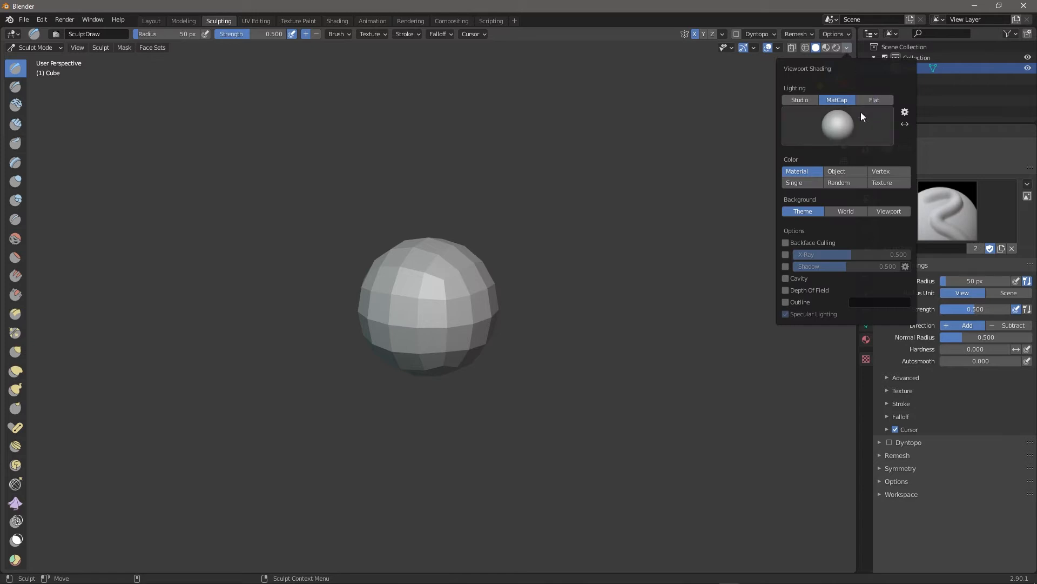
click(837, 117)
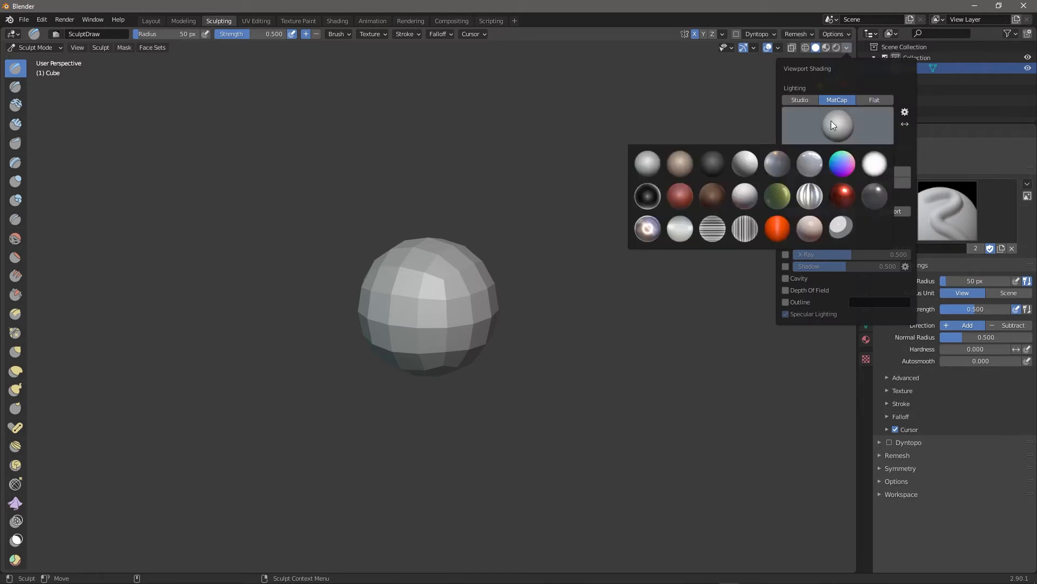
click(778, 198)
middle_drag(400, 397, 437, 376)
scroll(441, 367, up, 3)
mouse_move(653, 338)
middle_down()
mouse_move(505, 328)
mouse_move(524, 370)
mouse_move(627, 347)
mouse_move(697, 287)
mouse_move(614, 268)
mouse_move(667, 262)
middle_up()
Try Material Preview and Rendered shading, then return to Solid with the green matcap.
click(829, 47)
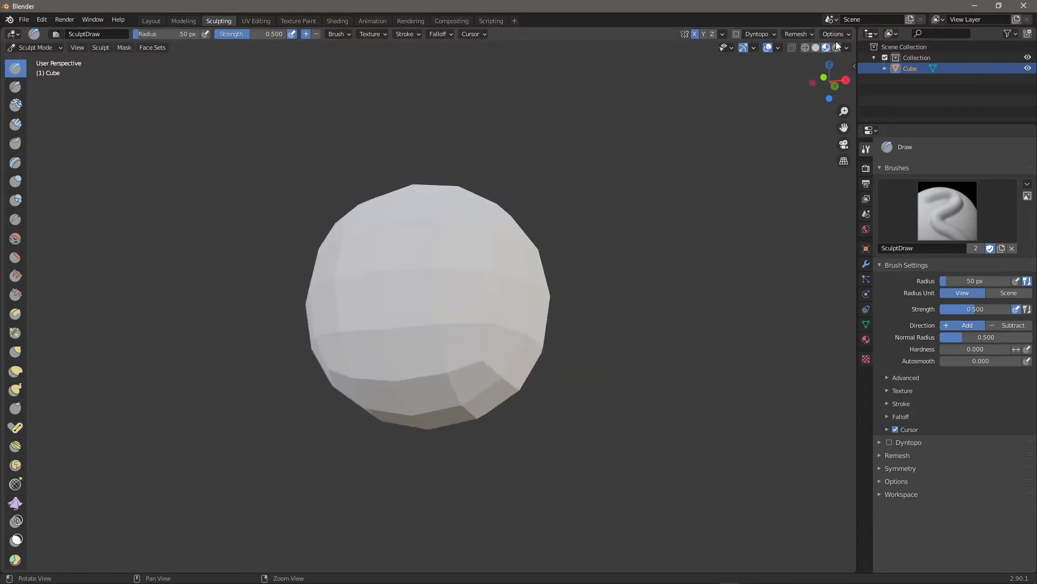
click(836, 48)
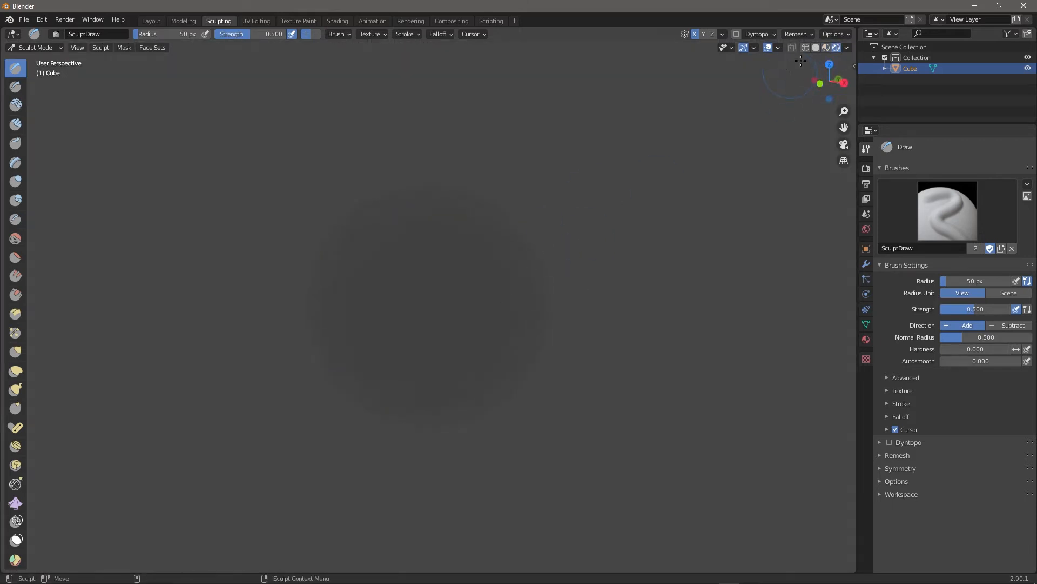
click(815, 48)
middle_drag(584, 227, 643, 259)
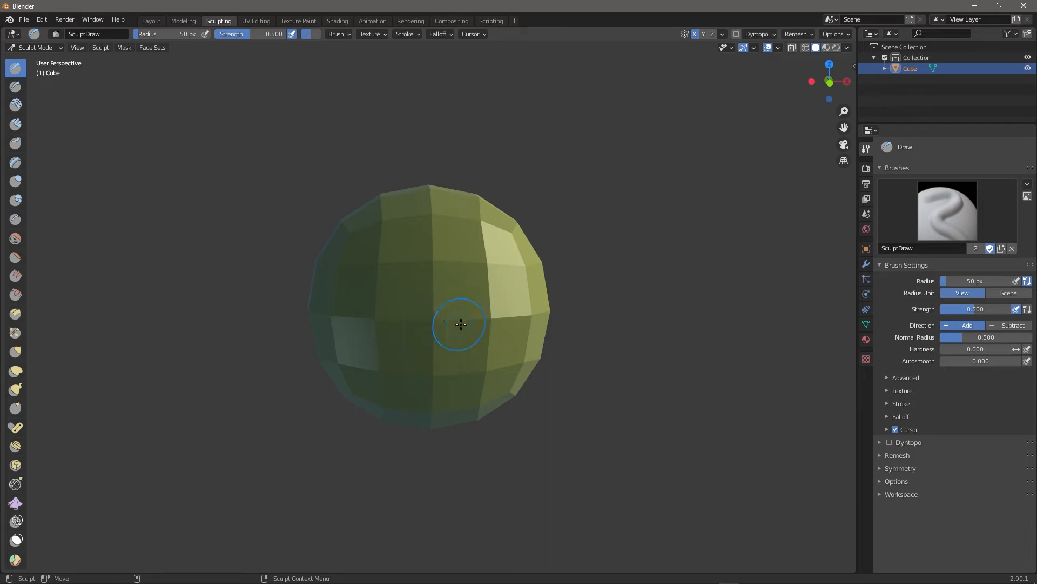
Sculpt test strokes on the ball and briefly check the symmetry options.
mouse_move(499, 321)
mouse_down()
mouse_move(498, 241)
mouse_move(520, 359)
mouse_move(496, 234)
mouse_move(505, 249)
mouse_up()
alt+drag(624, 349, 559, 363)
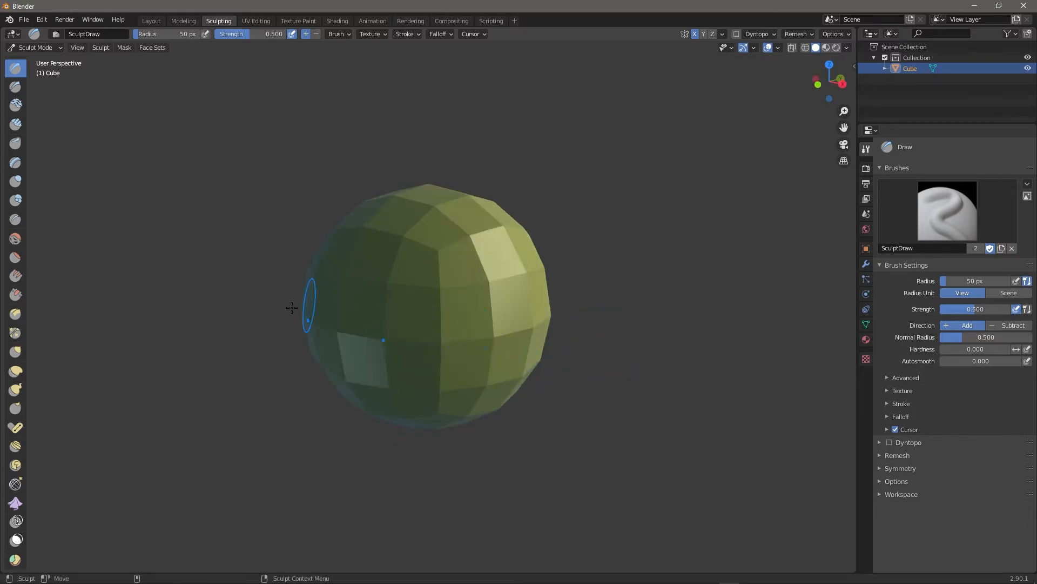
alt+drag(291, 308, 341, 299)
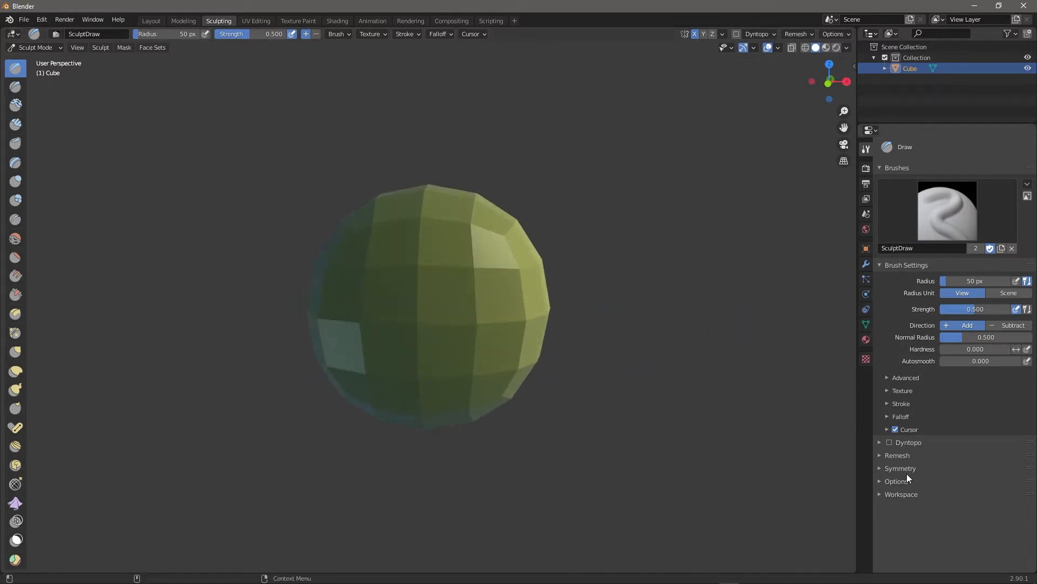
click(883, 468)
scroll(951, 483, down, 1)
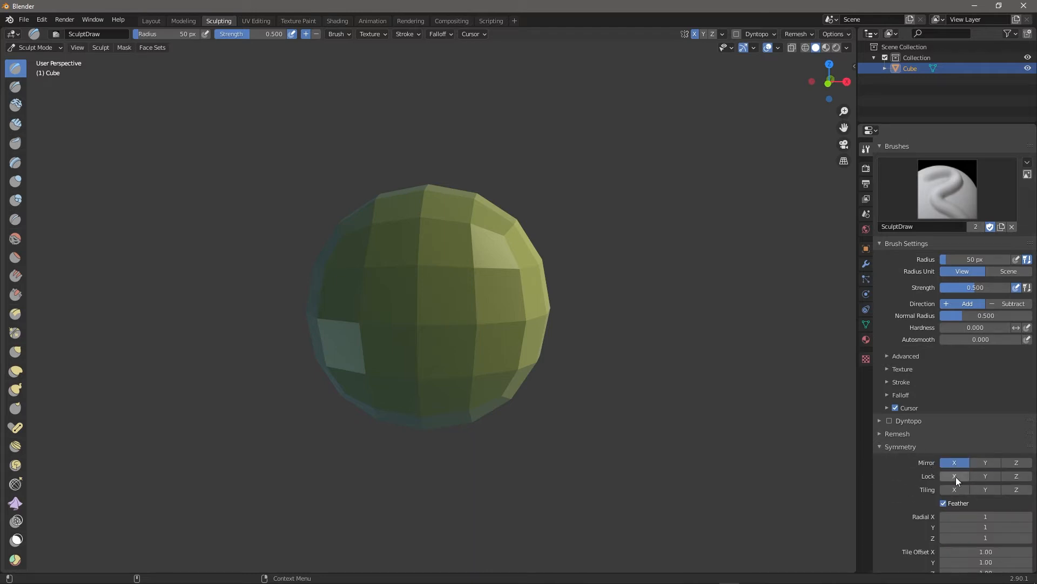
click(879, 446)
scroll(901, 458, up, 1)
mouse_move(640, 289)
alt+mouse_down()
mouse_move(598, 289)
mouse_move(635, 249)
mouse_move(625, 250)
alt+mouse_up()
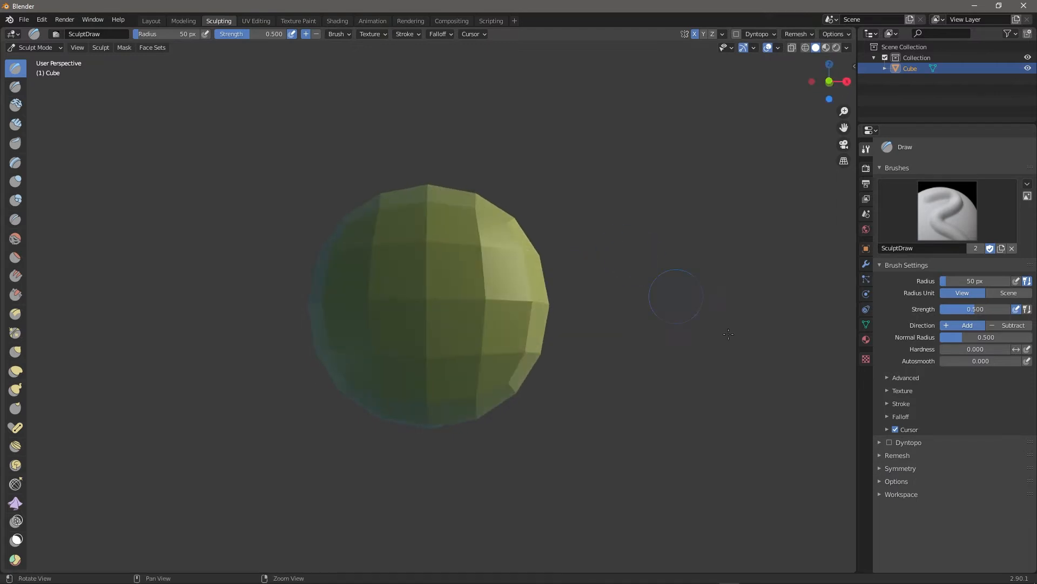
Expand the Dyntopo and Remesh panels and remesh the ball at 0.1 m voxel size.
click(883, 455)
click(878, 441)
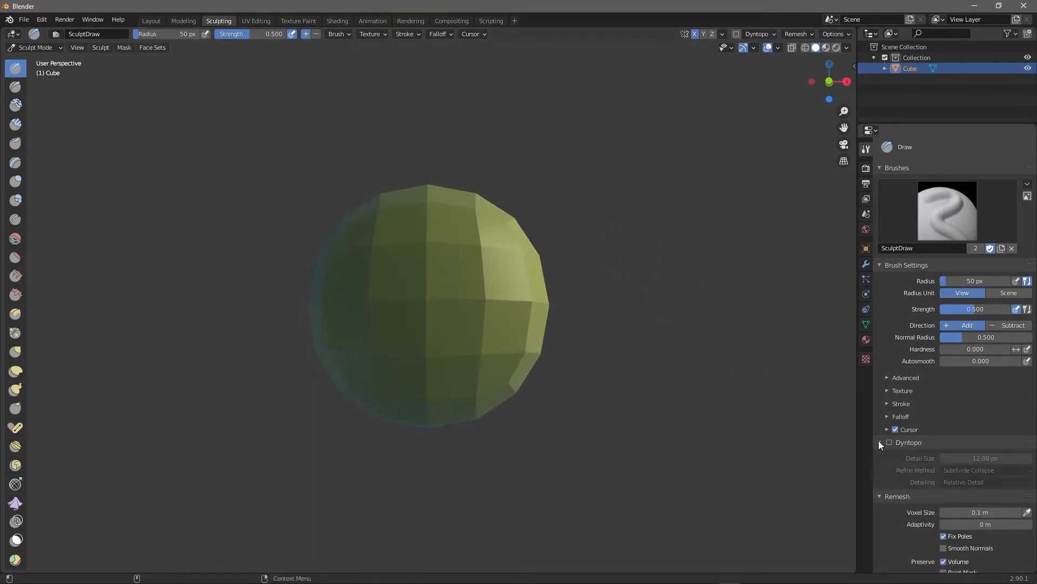
scroll(952, 420, down, 4)
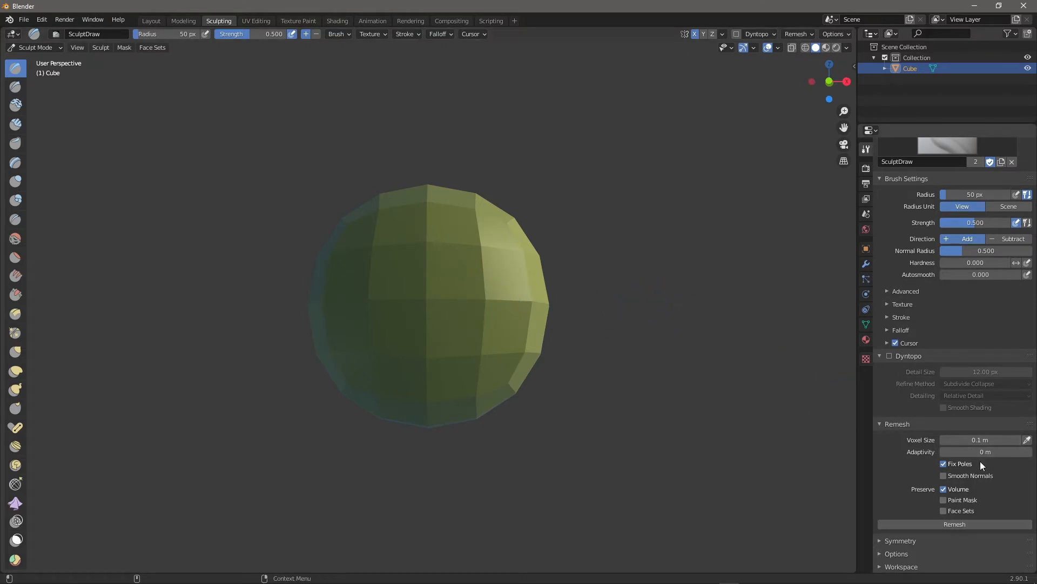
click(933, 524)
mouse_move(690, 325)
middle_down()
mouse_move(596, 331)
mouse_move(707, 317)
middle_up()
mouse_move(621, 369)
middle_down()
mouse_move(732, 362)
mouse_move(645, 330)
mouse_move(648, 358)
middle_up()
scroll(646, 359, up, 2)
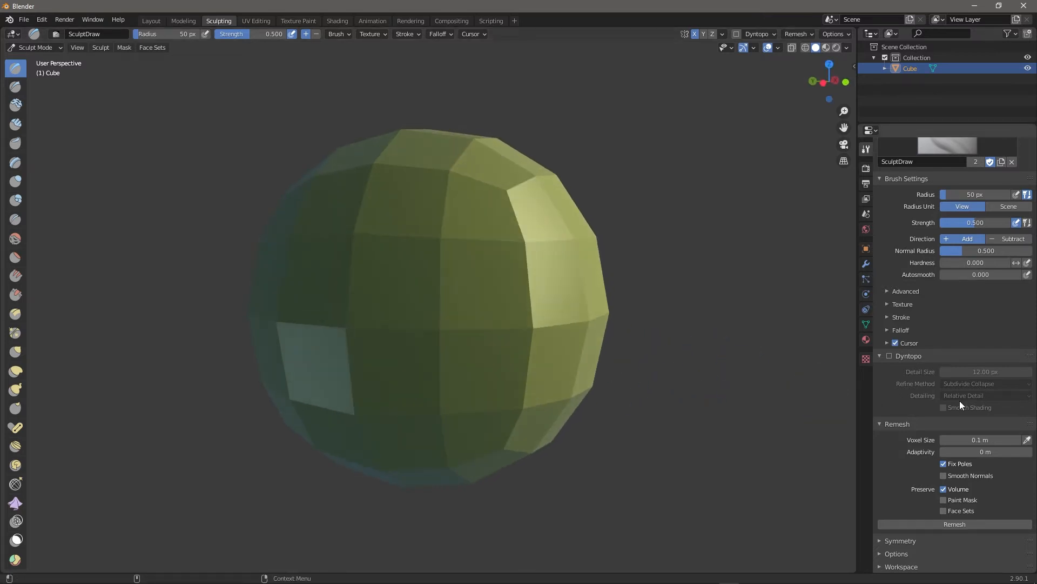
Enable Dyntopo, accept the vertex data warning, and choose constant detail.
click(888, 355)
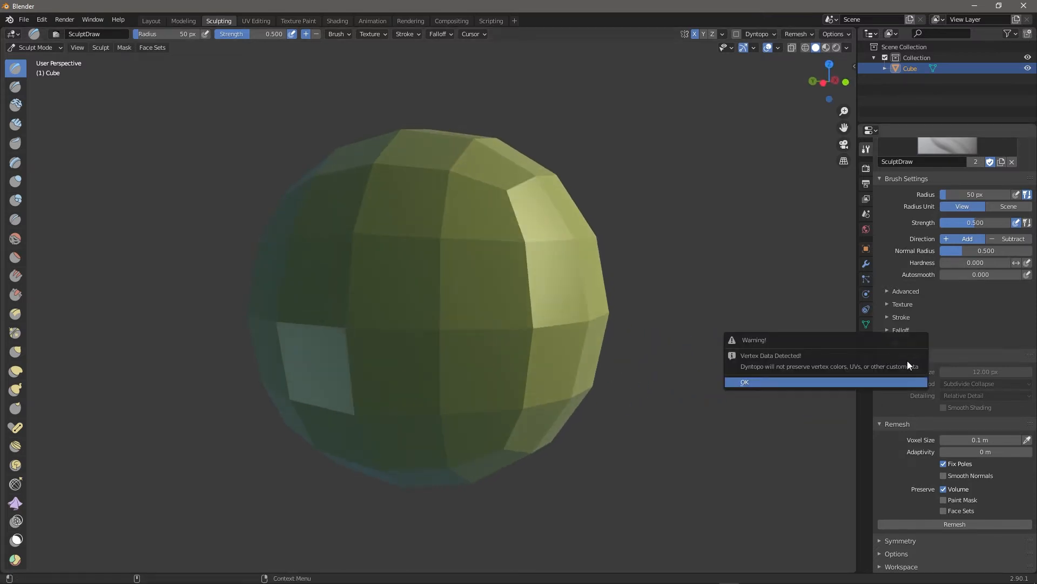
click(822, 381)
middle_drag(505, 317, 648, 326)
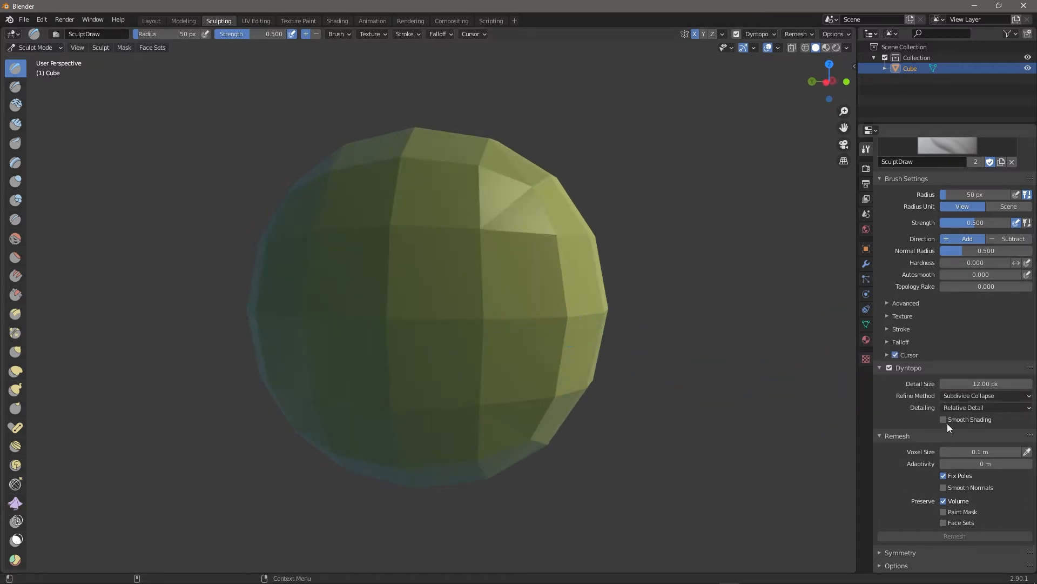
click(995, 405)
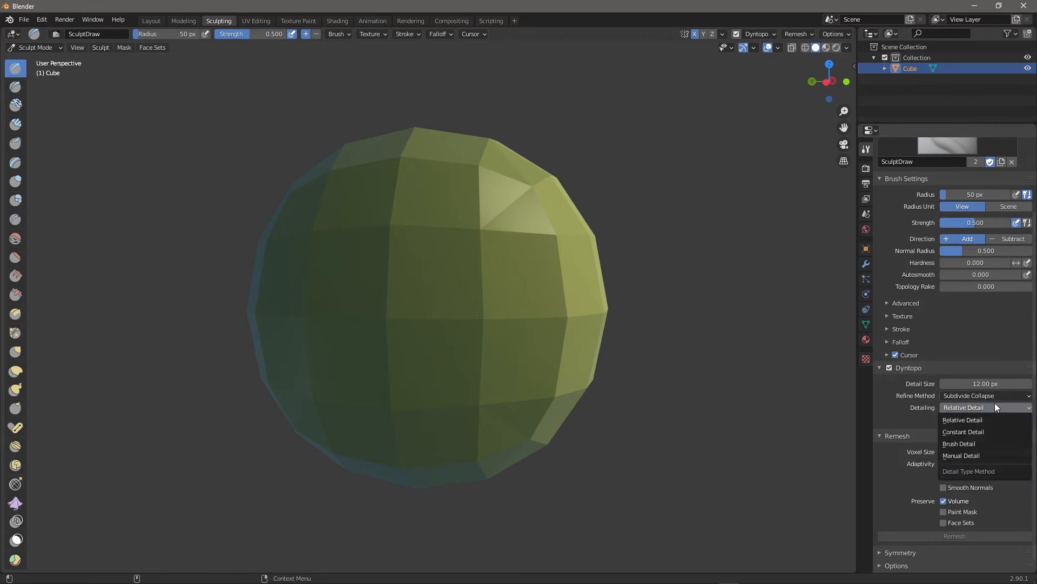
click(985, 431)
Sculpt test strokes on the sphere's right side and undo the last one.
mouse_move(504, 215)
mouse_down()
mouse_move(559, 358)
mouse_move(528, 259)
mouse_up()
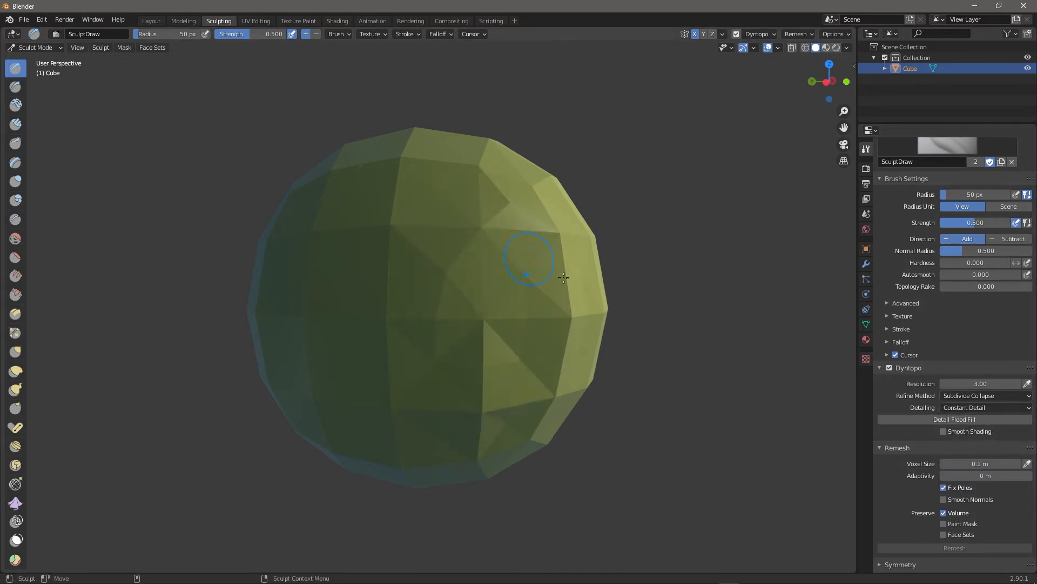
scroll(688, 296, down, 3)
alt+drag(688, 297, 612, 303)
mouse_move(506, 256)
mouse_down()
mouse_move(481, 324)
mouse_move(459, 232)
mouse_up()
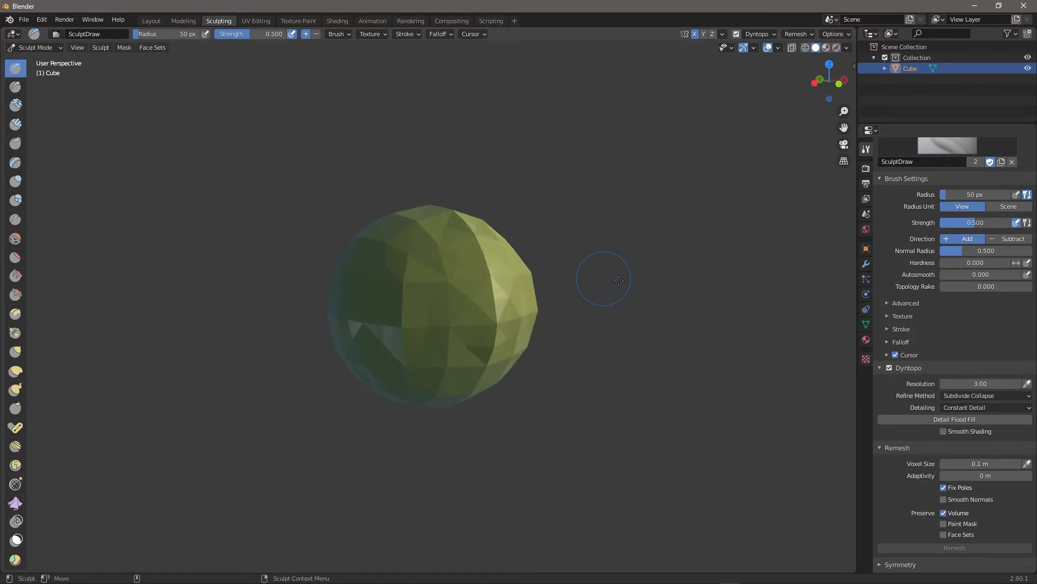
alt+drag(604, 281, 669, 310)
key(ctrl+z)
key(ctrl+z)
alt+drag(595, 355, 633, 329)
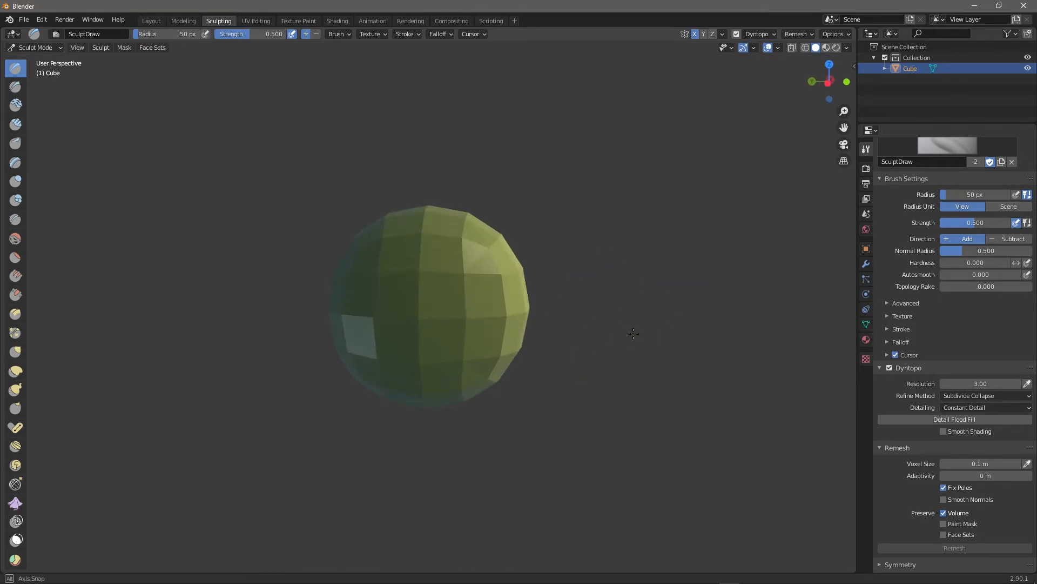
Detail-flood-fill the mesh, set detail resolution to 22, and undo a test ridge.
click(987, 417)
click(974, 383)
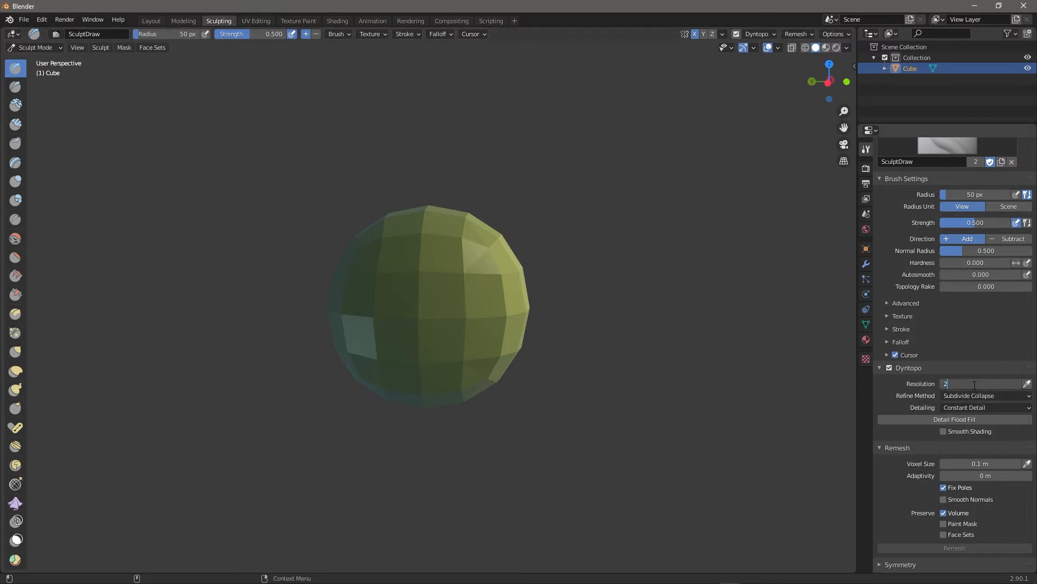
key(Return)
mouse_move(444, 229)
mouse_down()
mouse_move(465, 254)
mouse_move(468, 354)
mouse_up()
mouse_move(671, 320)
middle_down()
mouse_move(705, 304)
mouse_move(676, 305)
mouse_move(671, 319)
mouse_move(630, 341)
middle_up()
key(ctrl+z)
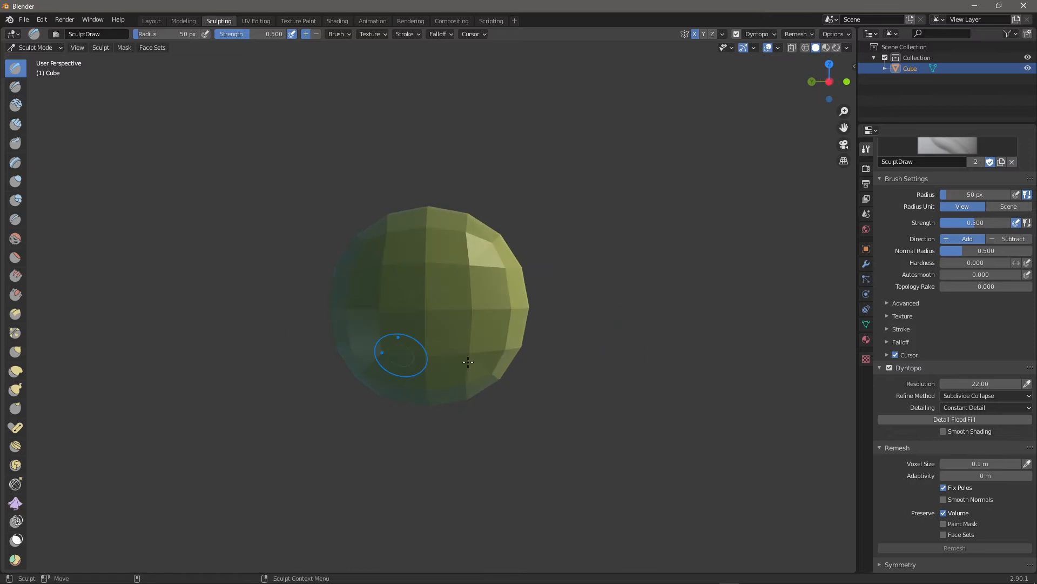
Switch Dyntopo off, remesh at 0.1 m voxel size, and inspect the sphere from several angles.
click(890, 369)
click(941, 535)
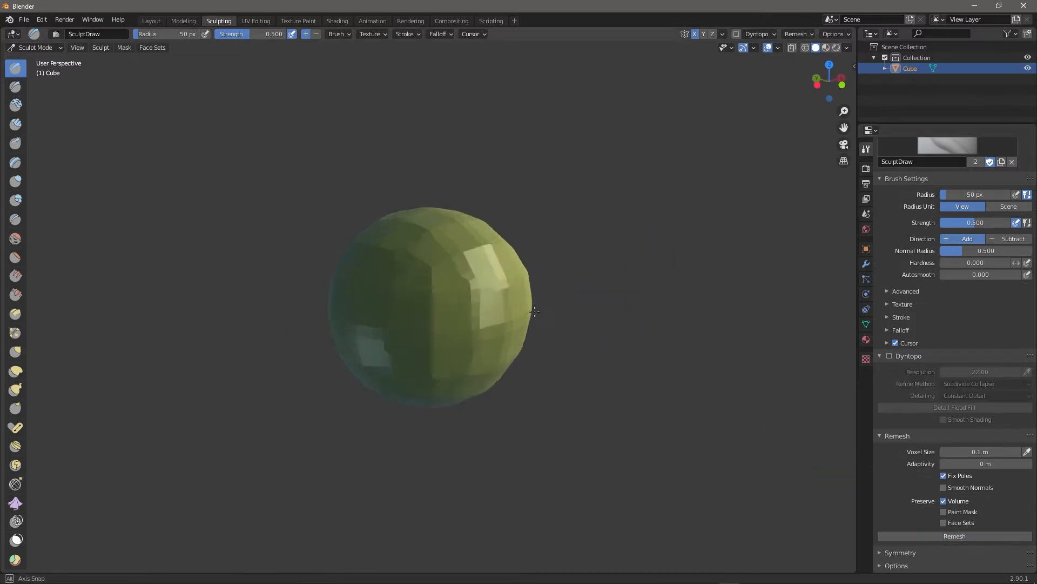
middle_drag(648, 431, 678, 397)
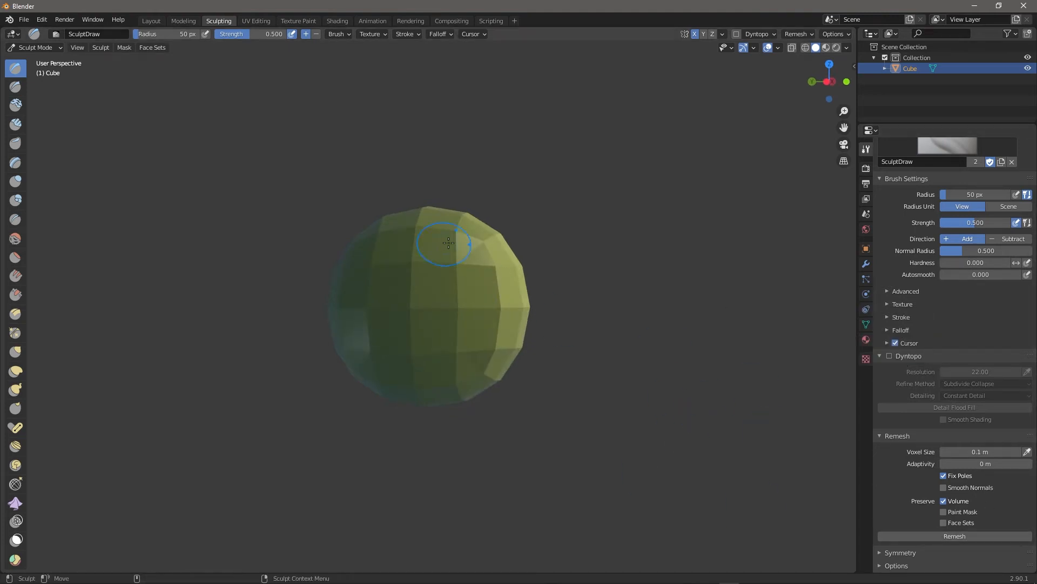
shift+middle_drag(612, 431, 662, 422)
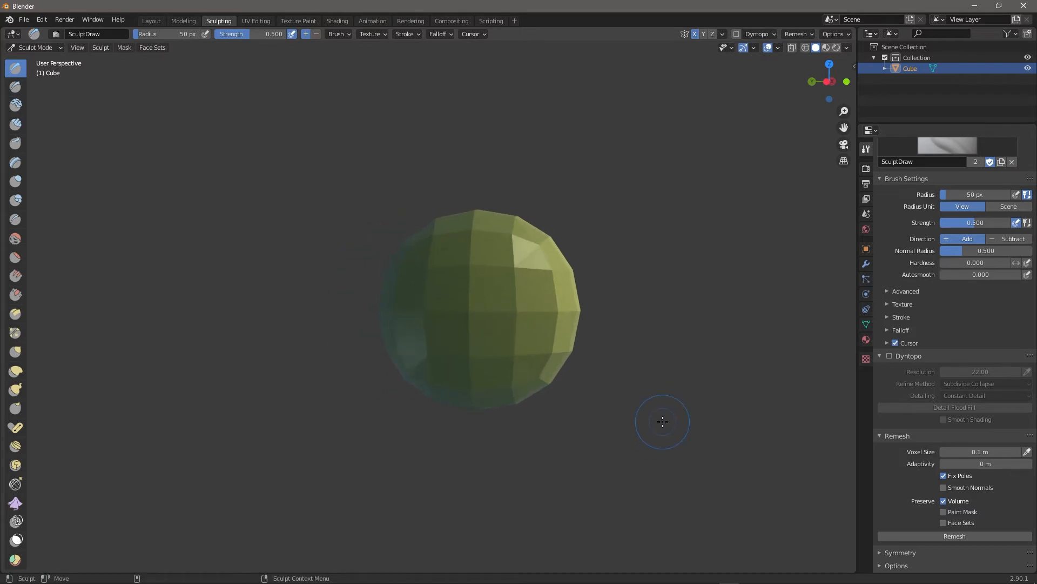
mouse_move(663, 421)
middle_down()
mouse_move(639, 308)
mouse_move(645, 351)
mouse_move(672, 390)
middle_up()
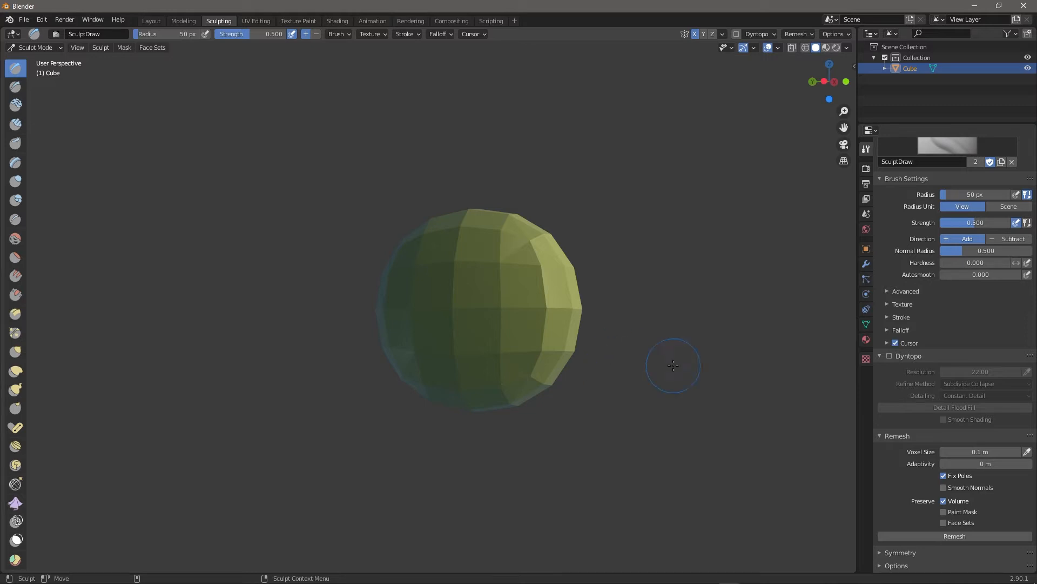
scroll(577, 370, up, 4)
scroll(721, 398, down, 5)
middle_drag(721, 399, 691, 389)
middle_drag(606, 380, 670, 353)
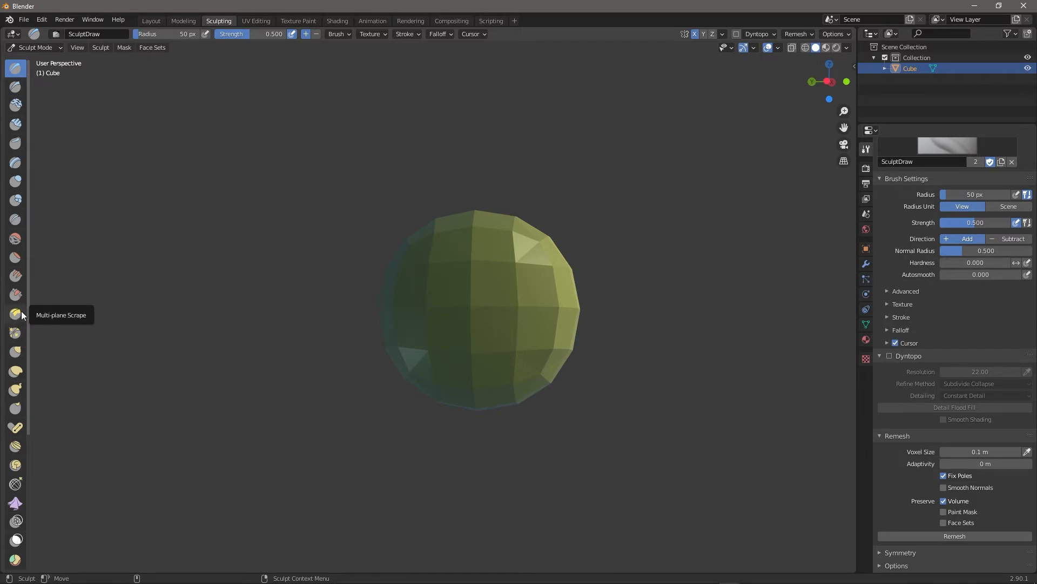
Select the Snake Hook brush and set its radius to 50 px.
click(15, 389)
key(f)
key(bracketleft)
key(bracketleft)
key(bracketleft)
key(bracketleft)
key(bracketleft)
key(bracketleft)
key(bracketright)
key(bracketright)
key(bracketleft)
key(bracketleft)
key(bracketright)
key(bracketleft)
key(bracketleft)
key(bracketleft)
key(bracketleft)
key(bracketleft)
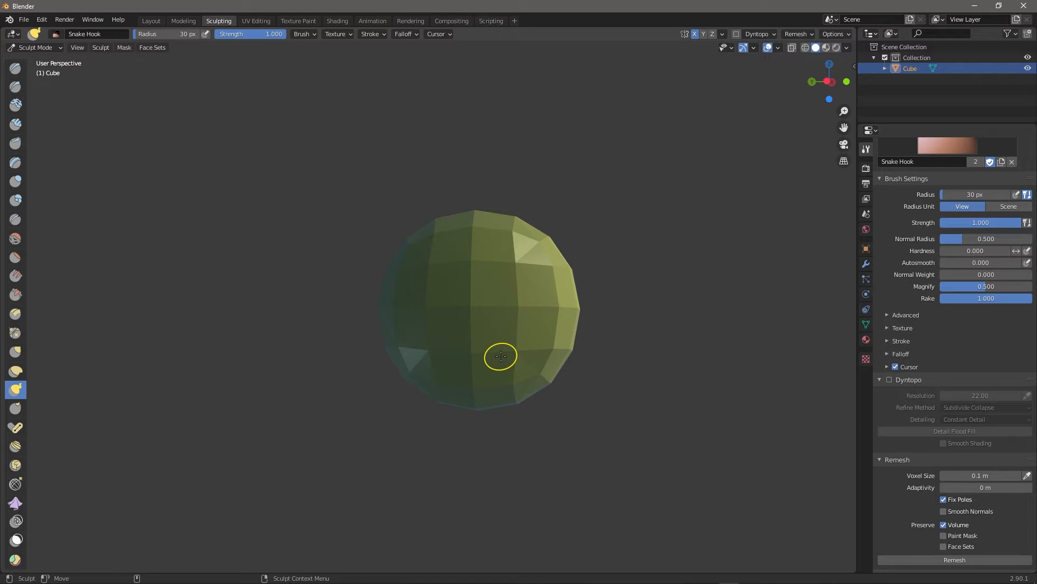
key(bracketleft)
key(bracketright)
key(bracketright)
key(bracketright)
key(bracketright)
key(bracketright)
key(bracketright)
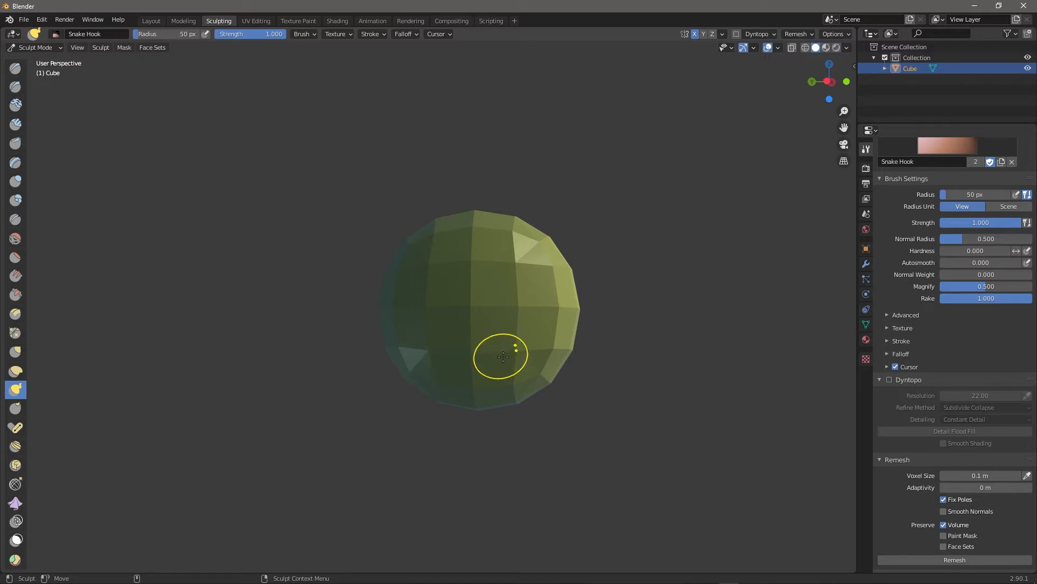
Pull test spikes out of the sphere with Snake Hook, then undo them.
mouse_move(618, 384)
middle_down()
mouse_move(630, 384)
mouse_move(595, 380)
middle_up()
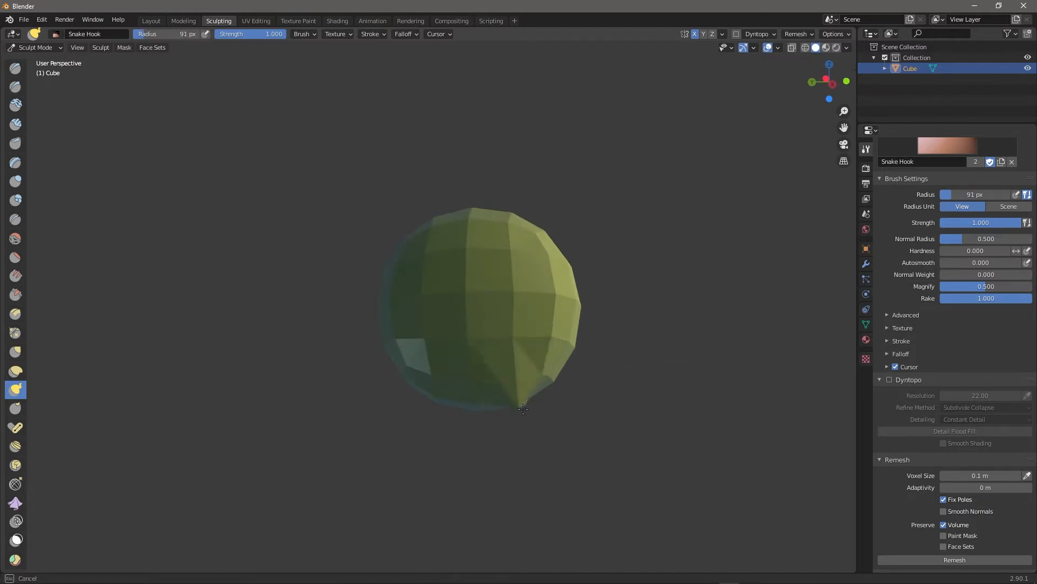
drag(564, 402, 569, 404)
middle_drag(489, 458, 525, 443)
key(ctrl+z)
key(ctrl+z)
key(ctrl+z)
Re-enable Dyntopo at 22 resolution, then test-pull tentacles and undo them.
click(888, 379)
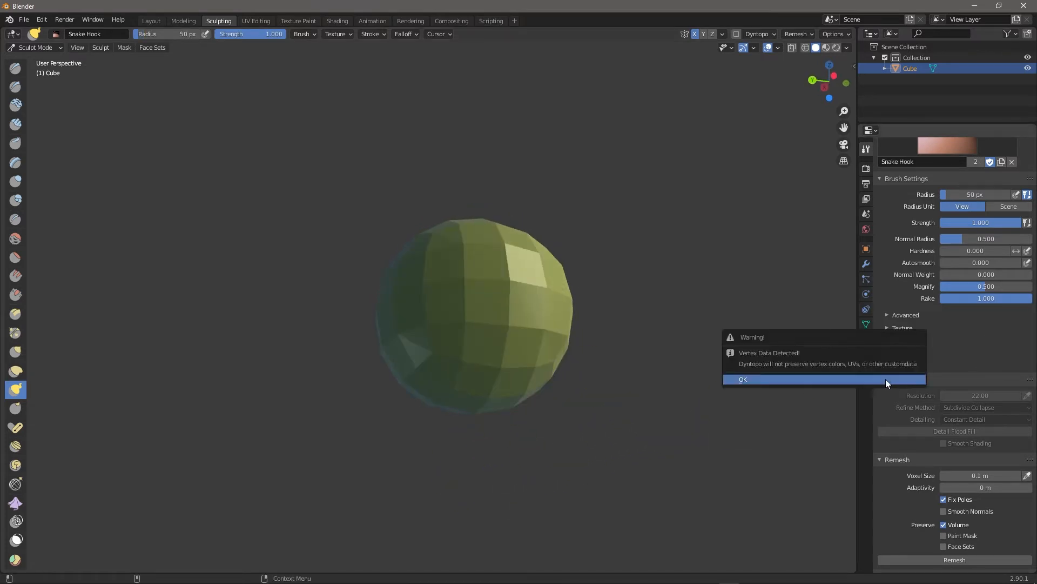
click(815, 378)
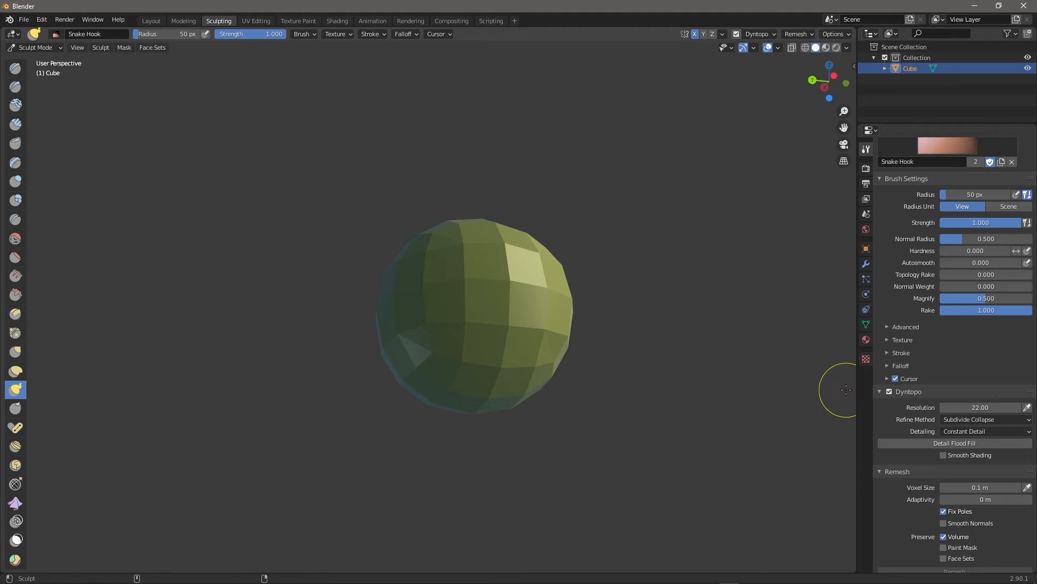
middle_drag(735, 380, 525, 378)
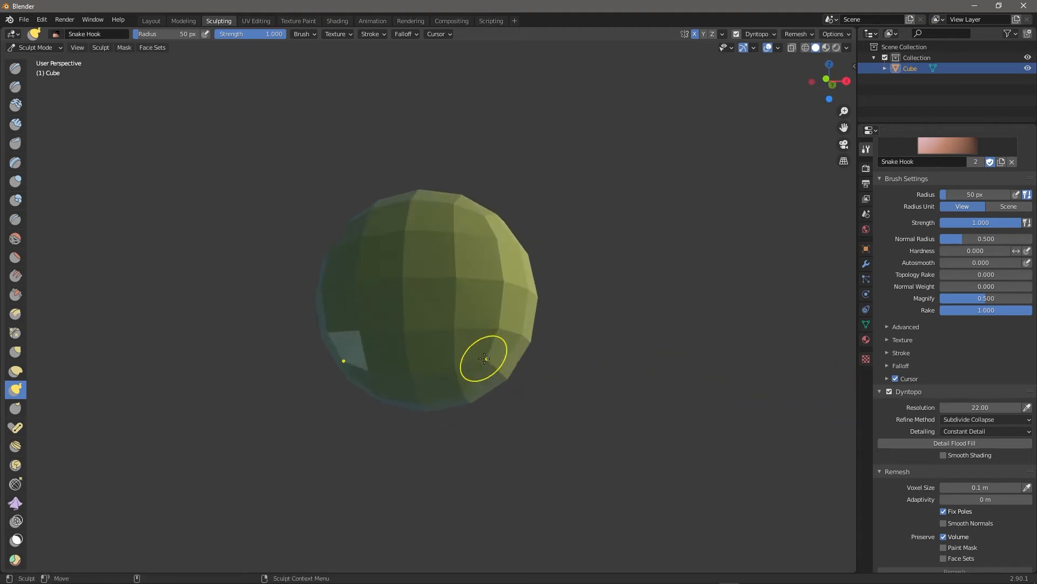
middle_drag(581, 479, 584, 474)
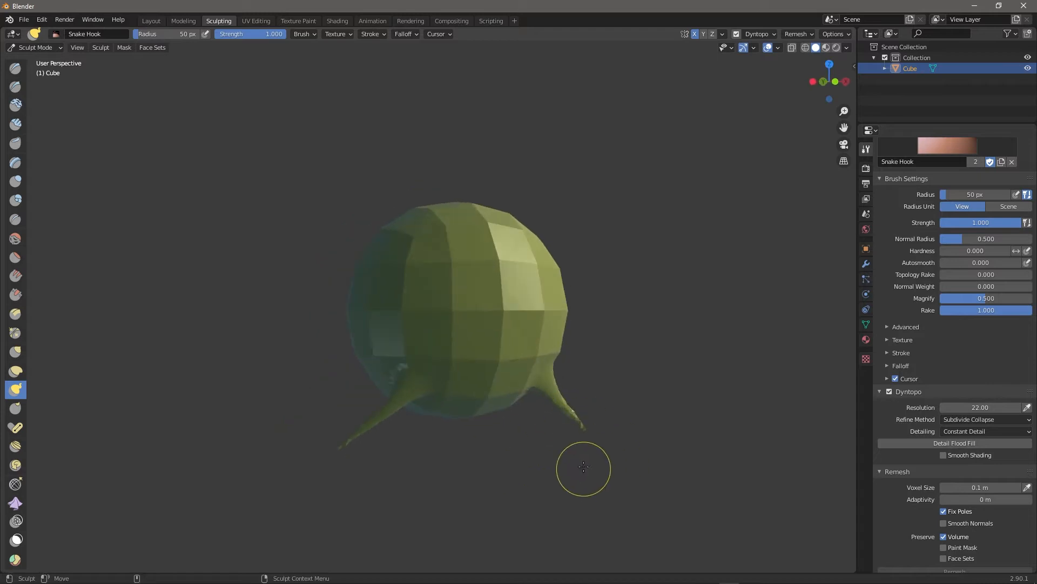
scroll(586, 472, up, 5)
key(ctrl+z)
key(ctrl+z)
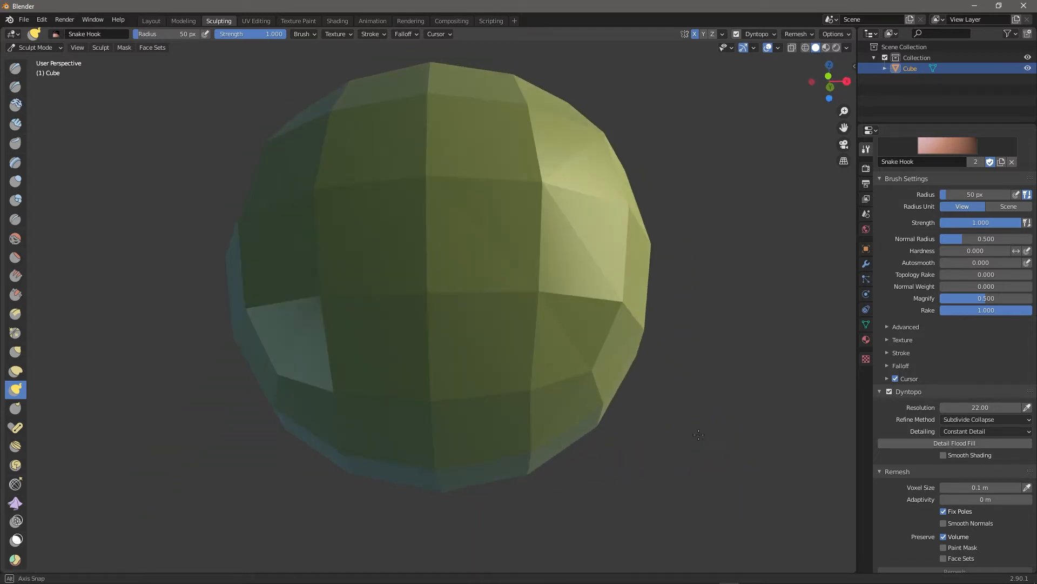
Try an Elastic Deform pull on the sphere's lower right side, then undo it.
click(14, 372)
scroll(518, 353, down, 4)
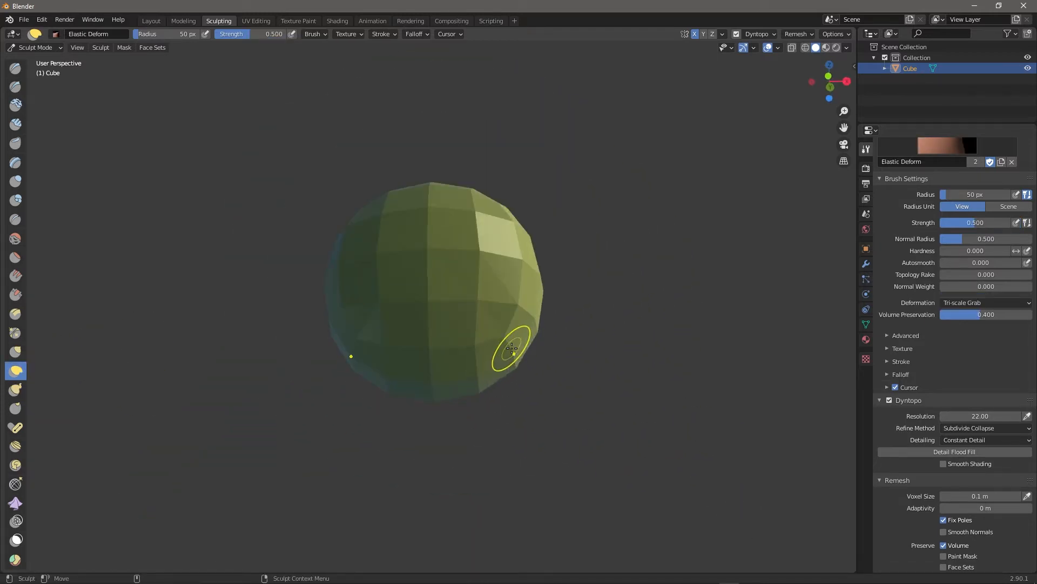
drag(505, 345, 660, 493)
key(ctrl+z)
middle_drag(684, 399, 681, 393)
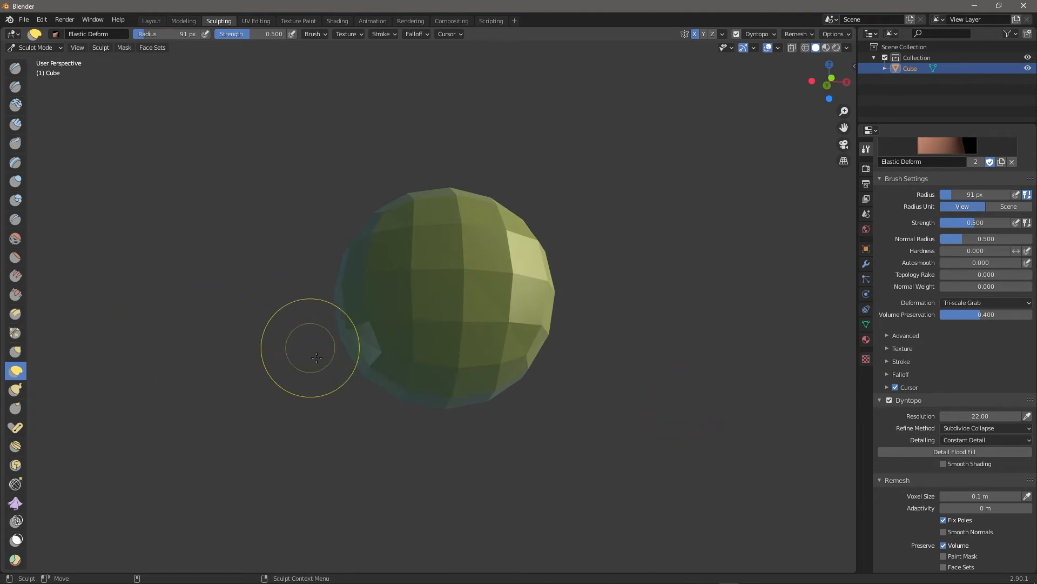
Return to Snake Hook, test-pull an ear-like bump, and undo it.
click(17, 389)
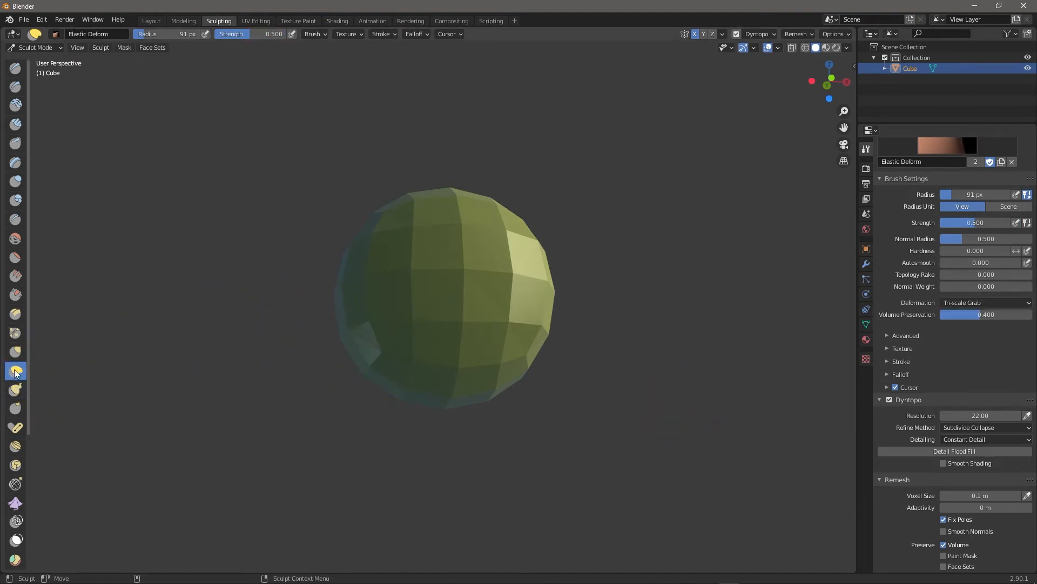
mouse_move(503, 310)
middle_down()
mouse_move(521, 308)
mouse_move(434, 294)
middle_up()
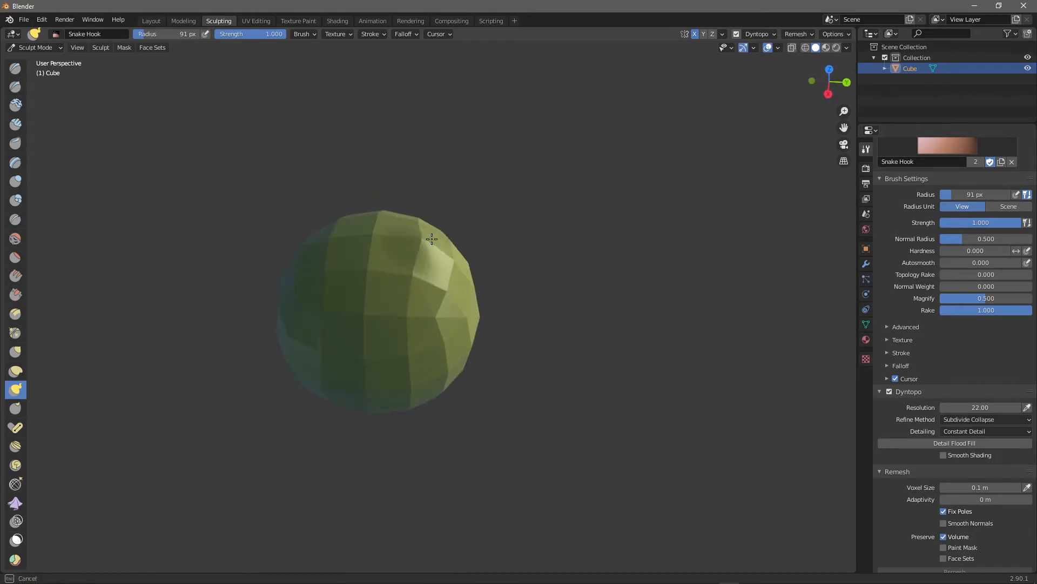
drag(456, 203, 459, 206)
middle_drag(543, 290, 569, 250)
key(ctrl+z)
middle_drag(679, 271, 728, 319)
With Dyntopo off, pull the sphere's top up into a peak with Snake Hook.
click(889, 391)
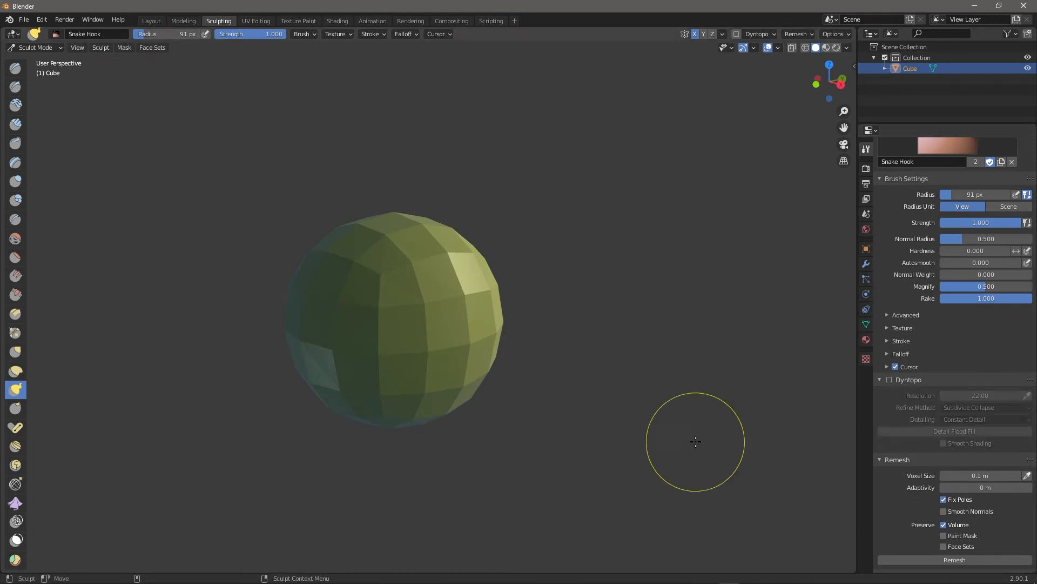
mouse_move(592, 325)
middle_down()
mouse_move(448, 239)
mouse_move(418, 241)
middle_up()
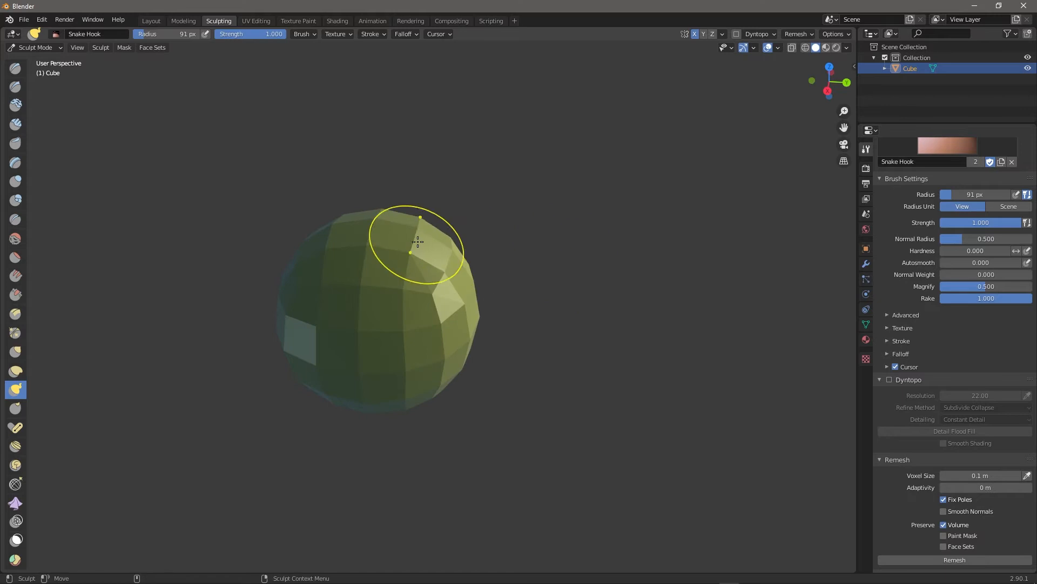
mouse_move(421, 230)
mouse_down()
mouse_move(438, 203)
mouse_move(412, 269)
mouse_move(474, 252)
mouse_up()
middle_drag(512, 282, 556, 263)
drag(404, 226, 415, 208)
middle_drag(580, 243, 460, 235)
drag(436, 219, 438, 201)
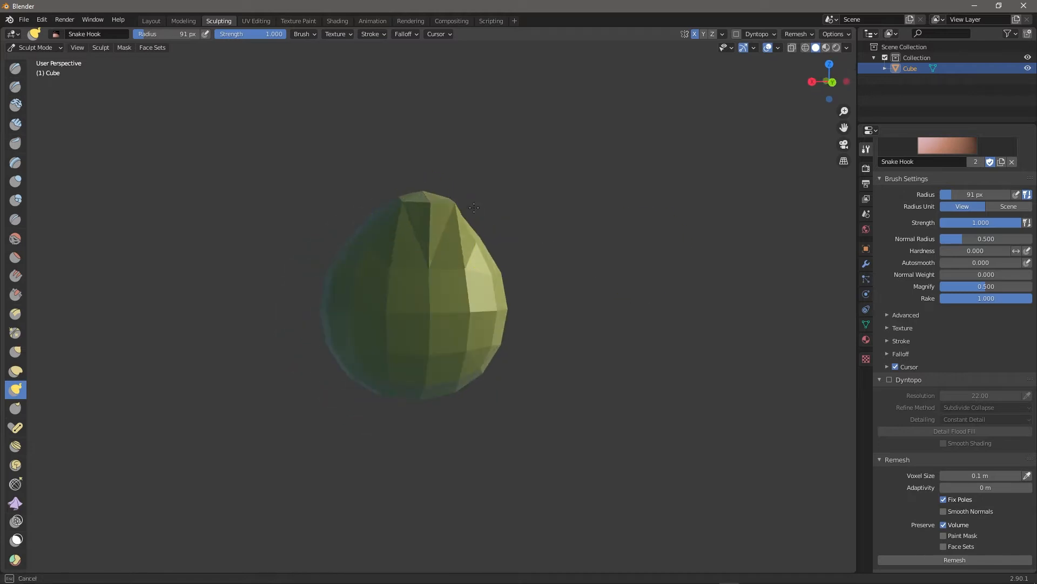
middle_drag(475, 243, 516, 245)
drag(463, 308, 458, 304)
mouse_move(492, 290)
middle_down()
mouse_move(535, 294)
mouse_move(589, 336)
middle_up()
Remesh into denser geometry and keep reshaping the peak into a pear shape.
click(952, 561)
drag(462, 265, 469, 225)
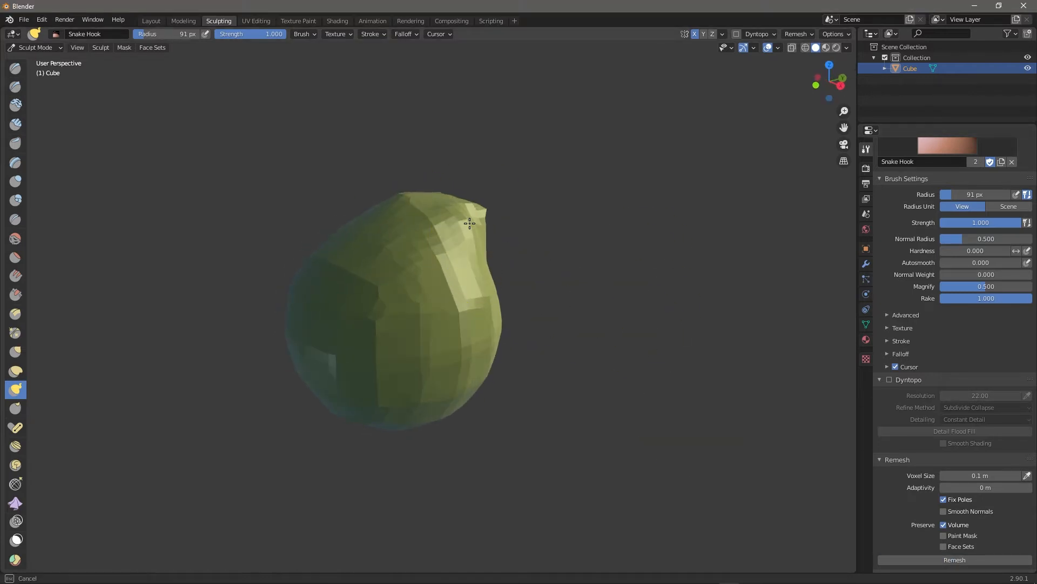
middle_drag(471, 197, 431, 194)
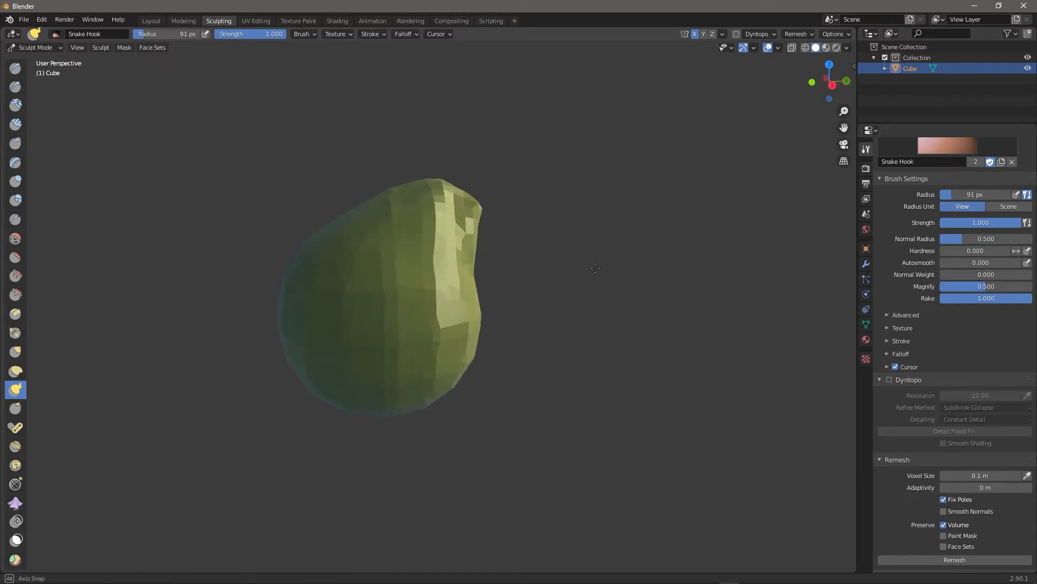
middle_drag(613, 277, 407, 196)
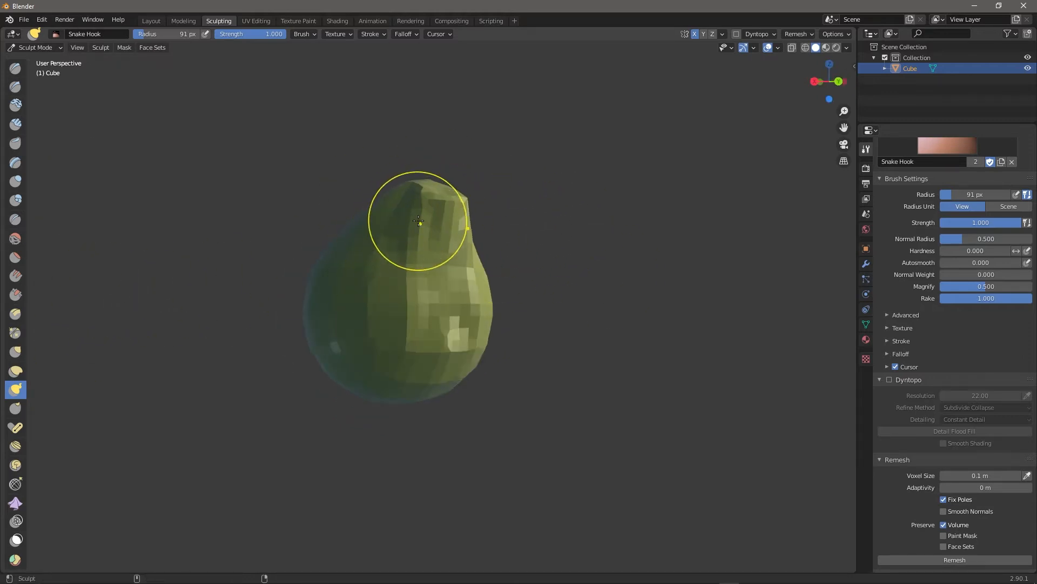
drag(414, 189, 401, 187)
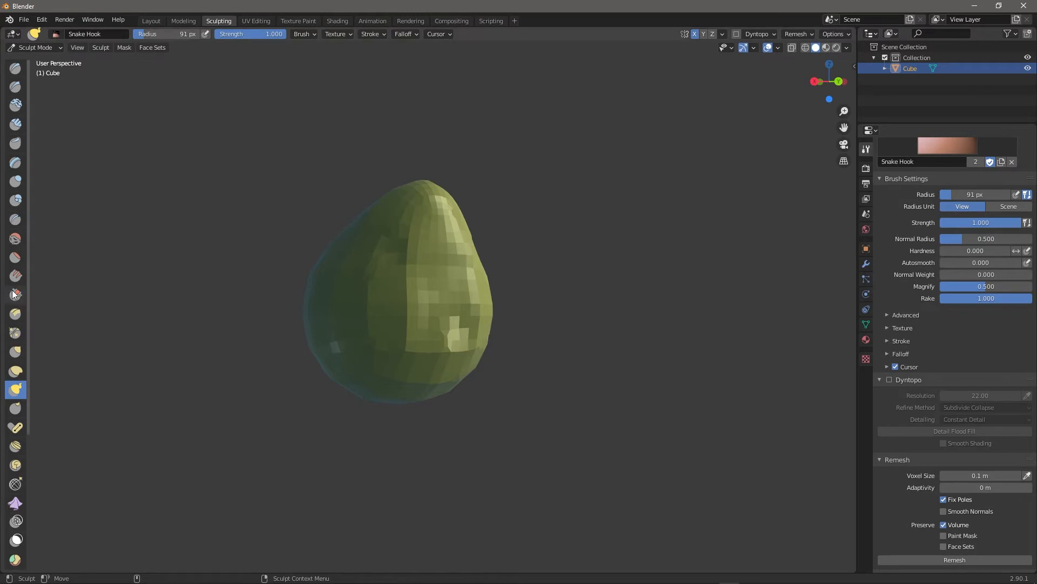
Smooth the blocky facets near the top with the Smooth brush at about 0.567 strength.
click(14, 242)
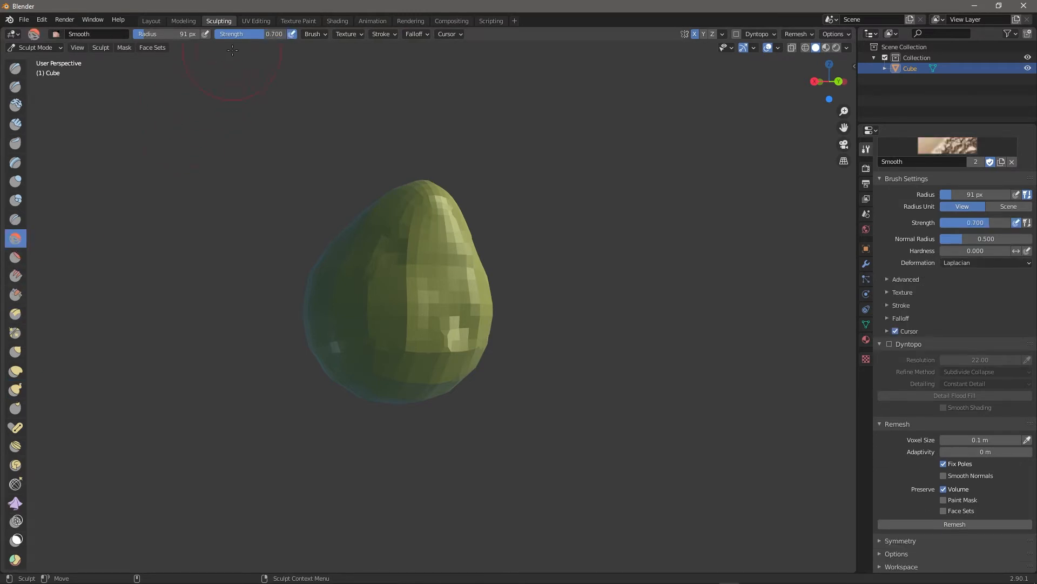
drag(248, 33, 238, 33)
drag(406, 234, 425, 232)
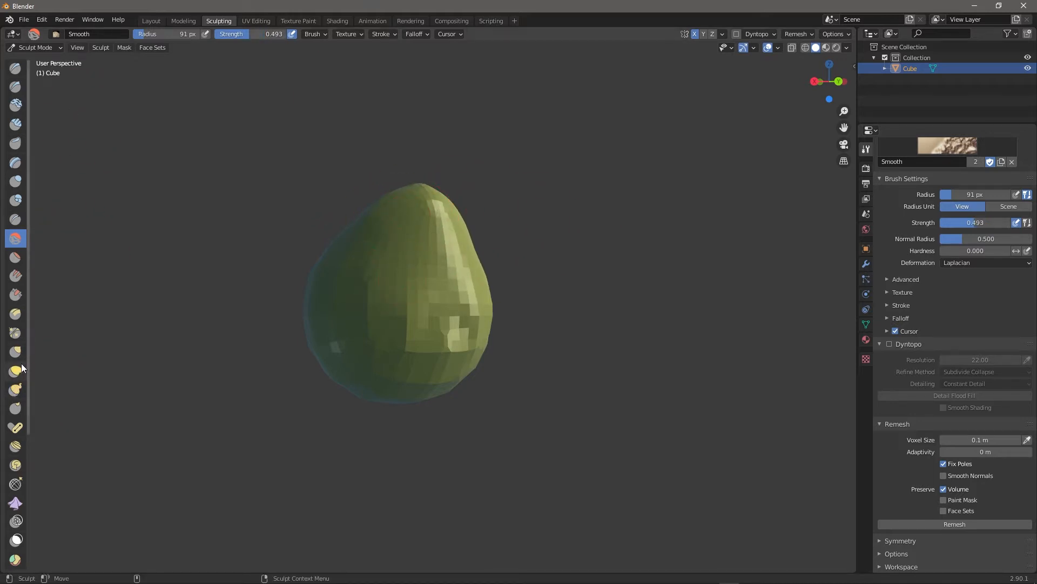
With a 152 px Snake Hook brush, push the lower part sideways, pull the bottom tip down, then voxel-remesh.
click(15, 387)
middle_drag(245, 297, 455, 365)
key(f)
drag(398, 374, 467, 377)
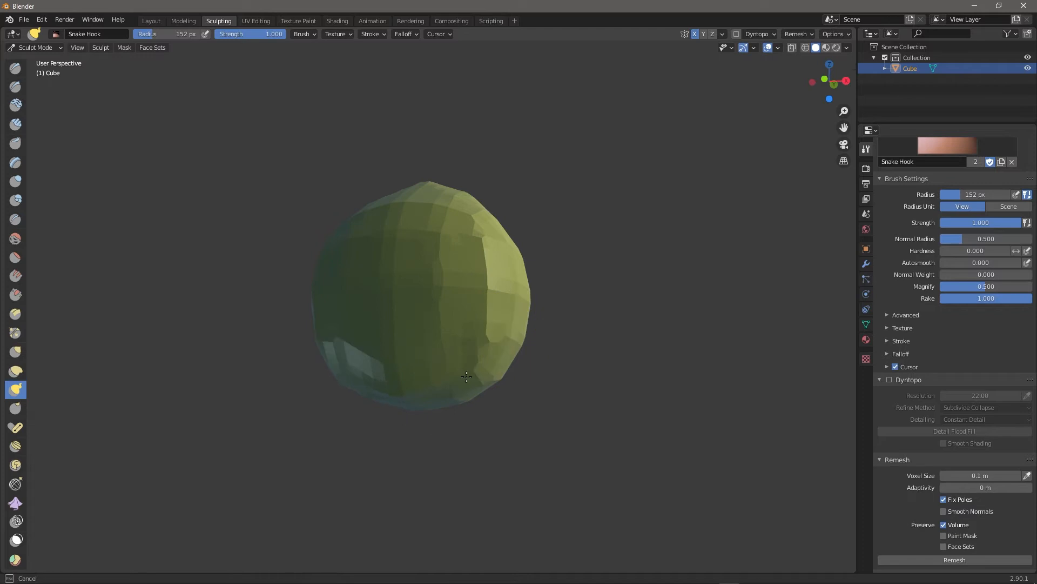
middle_drag(561, 416, 444, 384)
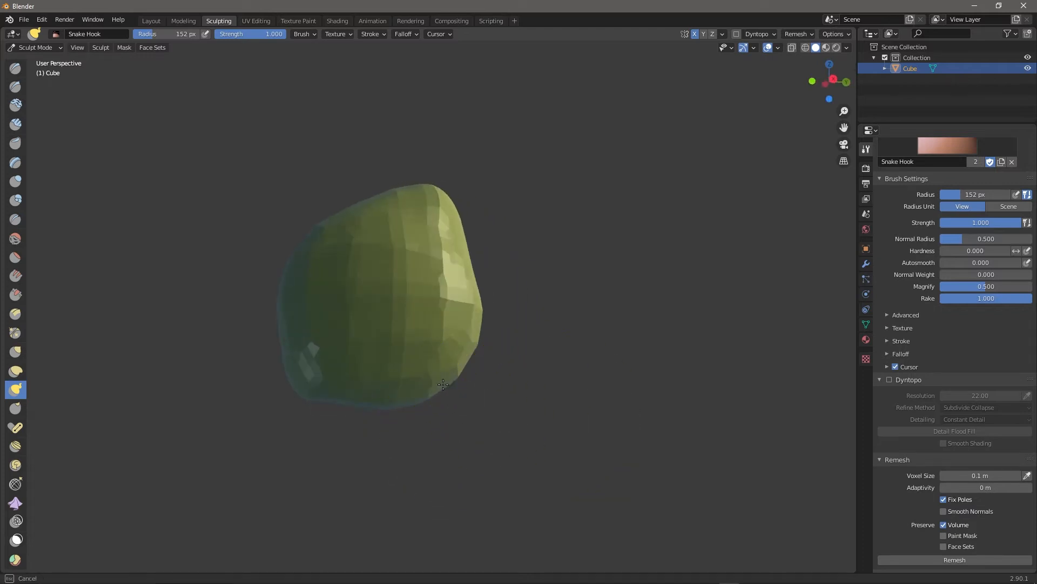
drag(434, 447, 435, 450)
middle_drag(548, 444, 478, 441)
drag(434, 435, 434, 474)
middle_drag(393, 404, 440, 455)
click(957, 561)
Pull the top of the mesh up and right, and the lower right edge and cheeks outward.
middle_drag(514, 438, 497, 452)
drag(436, 426, 450, 417)
drag(463, 280, 465, 280)
drag(428, 219, 460, 183)
middle_drag(513, 195, 655, 223)
drag(456, 202, 468, 190)
mouse_move(442, 246)
middle_down()
mouse_move(495, 215)
mouse_move(498, 189)
middle_up()
drag(497, 348, 508, 363)
Pull out the neck's bottom edges and base, widening its lower sides and corners.
middle_drag(464, 378, 351, 391)
drag(429, 505, 432, 514)
middle_drag(519, 481, 383, 476)
drag(407, 477, 395, 482)
middle_drag(486, 475, 373, 467)
shift+middle_drag(481, 502, 481, 375)
drag(493, 378, 502, 384)
mouse_move(503, 403)
middle_down()
mouse_move(402, 414)
mouse_move(395, 368)
middle_up()
drag(479, 361, 494, 359)
mouse_move(492, 379)
middle_down()
mouse_move(456, 301)
mouse_move(477, 262)
middle_up()
mouse_move(476, 391)
mouse_down()
mouse_move(490, 396)
mouse_move(479, 427)
mouse_up()
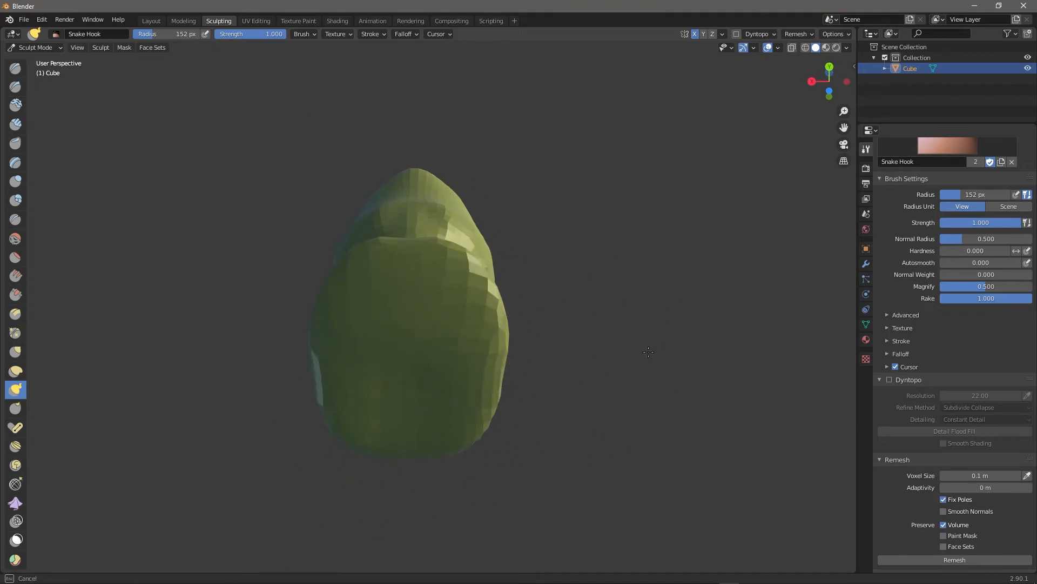
Turn the bust to face the viewer and remesh it at a finer resolution.
middle_drag(580, 327, 677, 311)
mouse_move(622, 274)
middle_down()
mouse_move(655, 273)
mouse_move(688, 382)
mouse_move(689, 341)
mouse_move(666, 313)
mouse_move(590, 306)
middle_up()
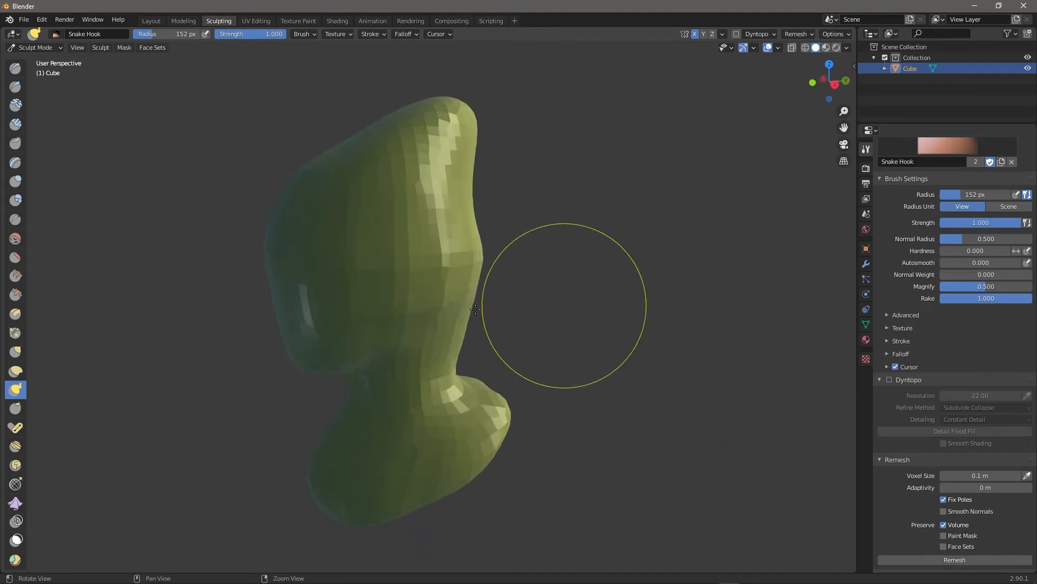
middle_drag(555, 389, 736, 310)
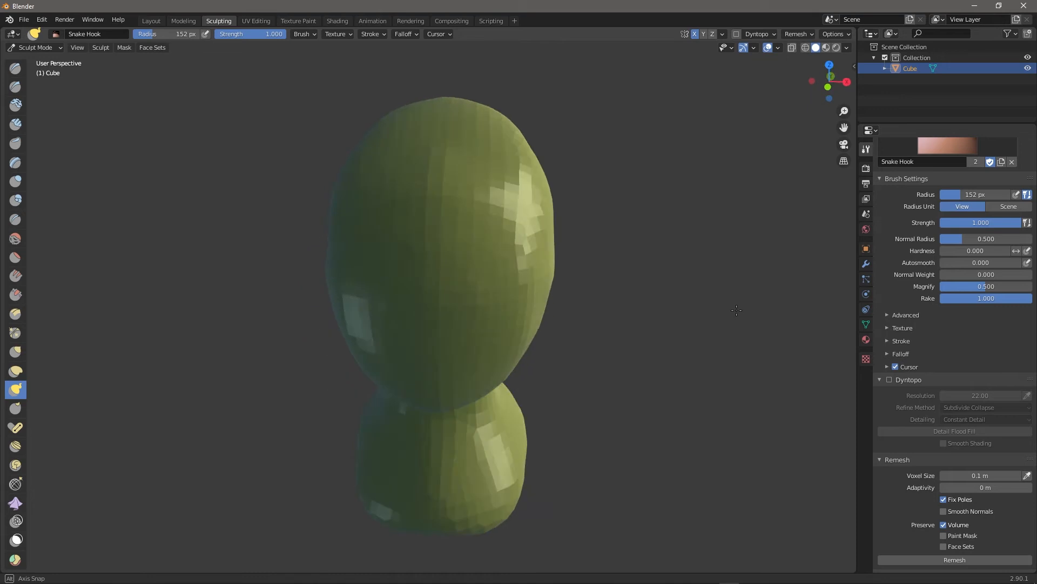
middle_drag(691, 235, 409, 189)
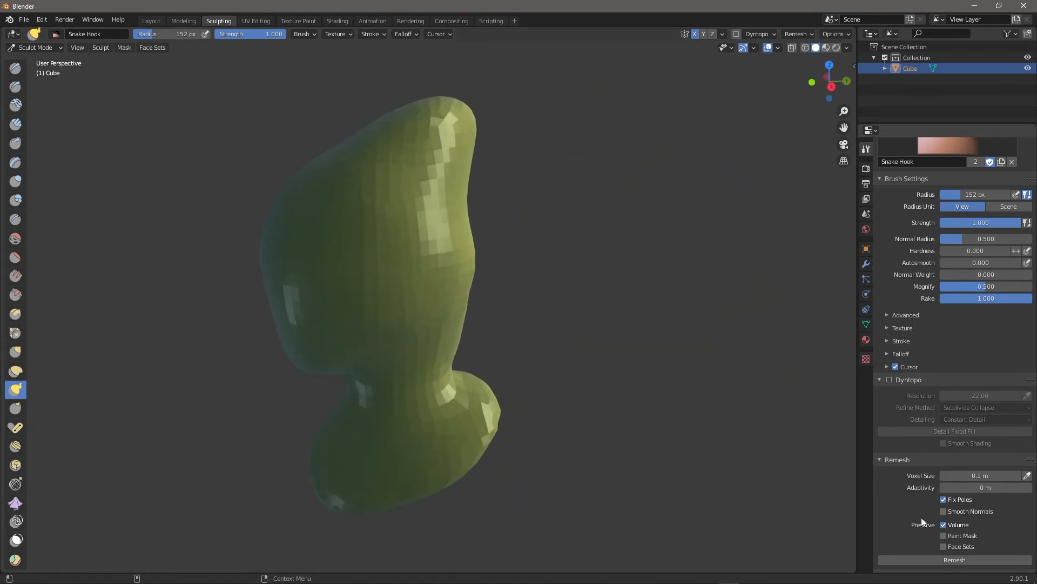
click(945, 561)
Leave sculpting and return the bust to Object Mode.
middle_drag(539, 378, 641, 375)
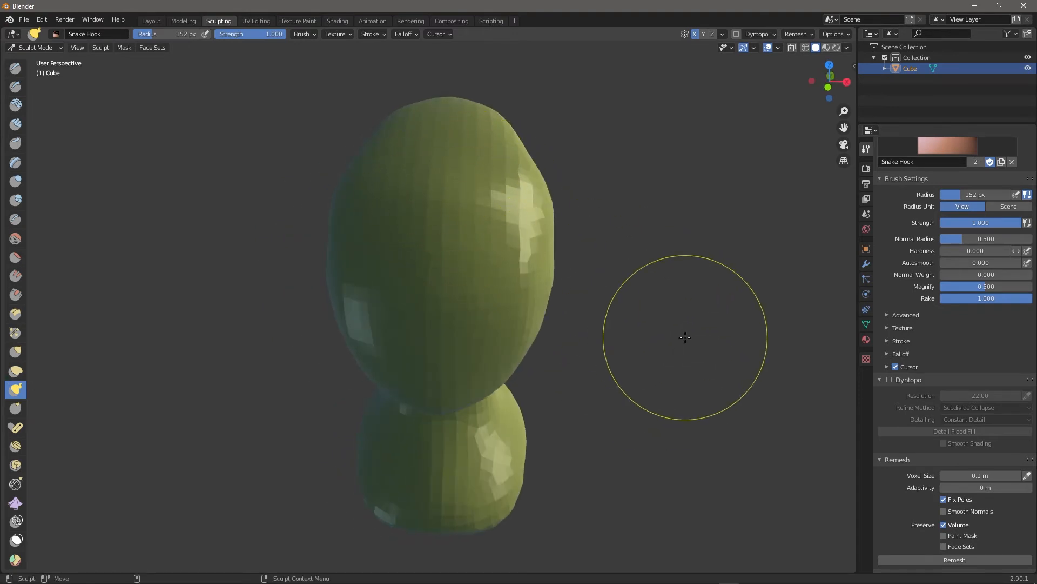
scroll(696, 339, down, 3)
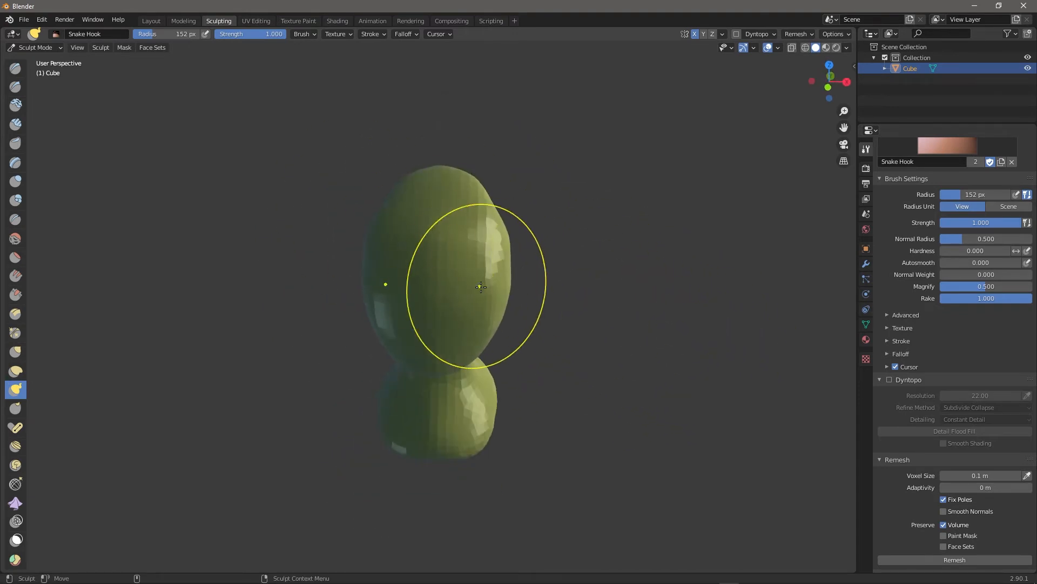
key(ctrl+Tab)
middle_drag(620, 254, 621, 238)
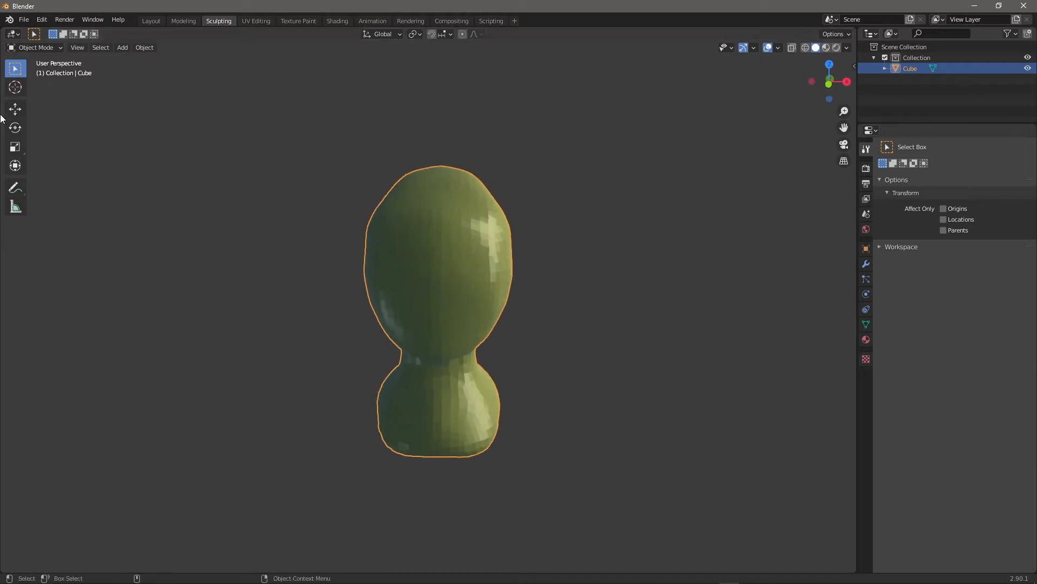
Add a cone mesh and lift it onto the top of the head.
click(123, 48)
mouse_move(143, 61)
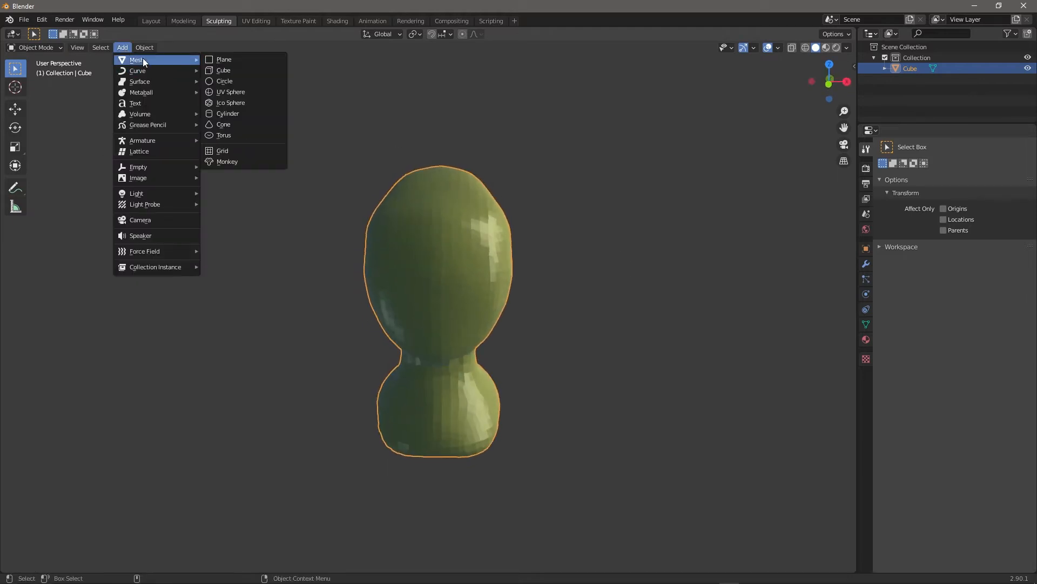
click(223, 124)
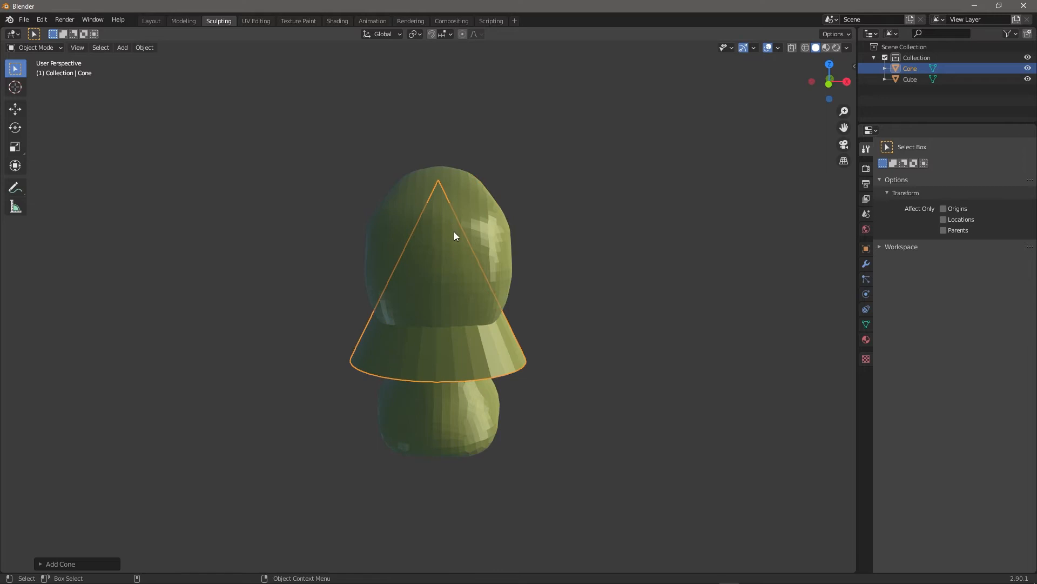
key(w)
drag(440, 230, 441, 120)
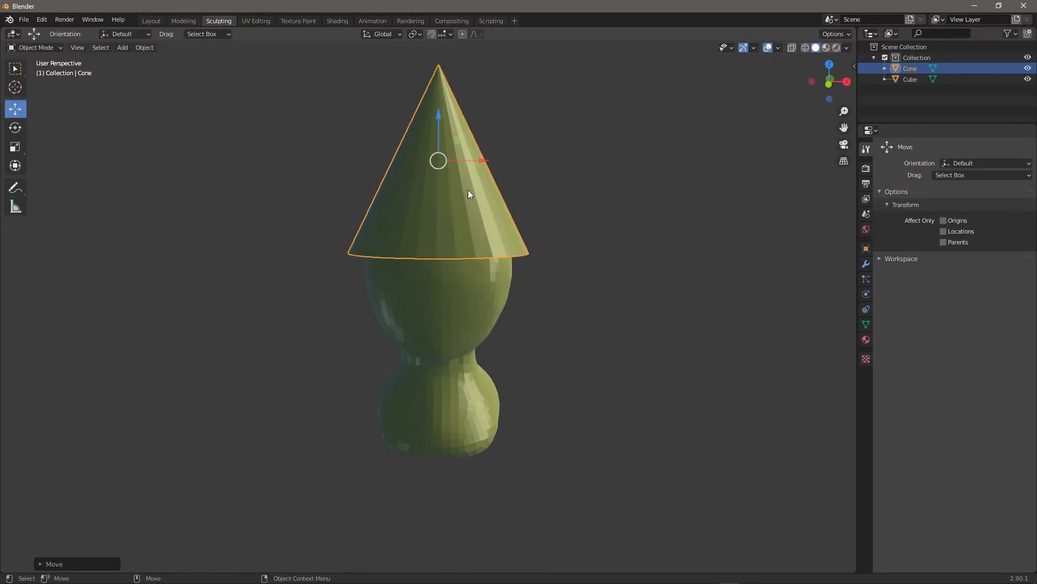
Shrink the cone to horn size, tilt it sideways, and move it to the right.
key(r)
drag(459, 191, 542, 200)
key(w)
key(e)
alt+drag(589, 217, 513, 242)
middle_drag(513, 247, 567, 228)
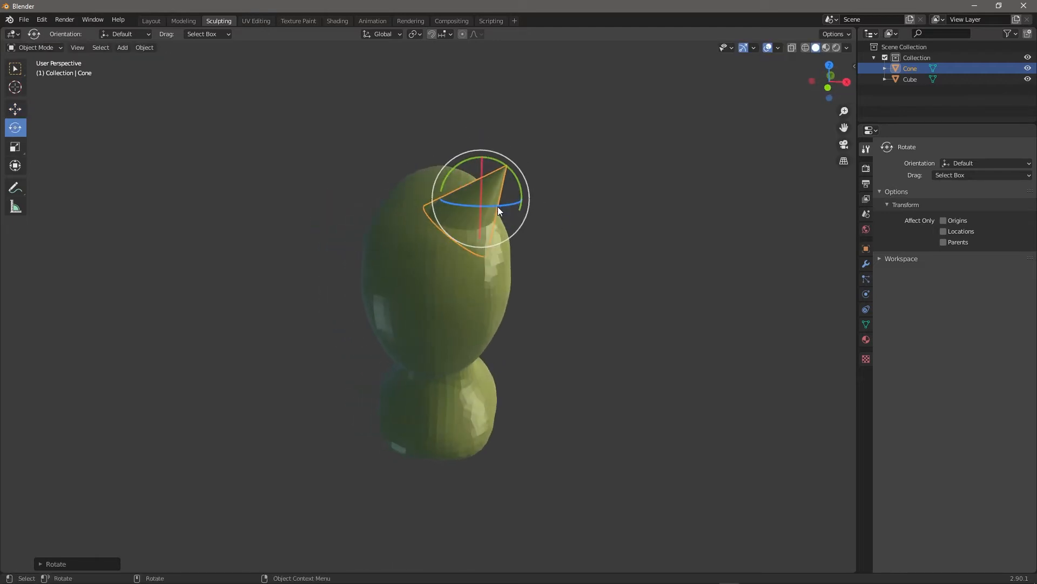
key(w)
drag(483, 205, 501, 218)
Scale the cone down further, slide it along Y, rotate it on X, and settle it on the upper head.
key(r)
alt+drag(590, 243, 482, 237)
key(w)
drag(413, 206, 482, 265)
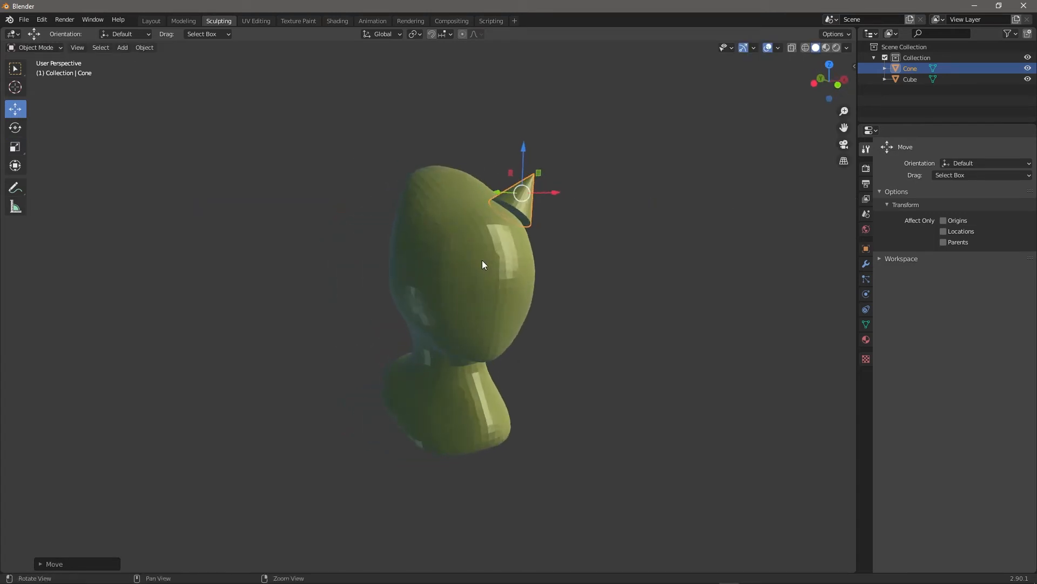
key(e)
drag(547, 215, 534, 221)
alt+drag(534, 221, 557, 213)
key(w)
mouse_move(505, 187)
mouse_down()
mouse_move(496, 194)
mouse_move(505, 190)
mouse_up()
alt+drag(505, 190, 549, 188)
scroll(549, 216, up, 2)
alt+middle_drag(546, 128, 568, 186)
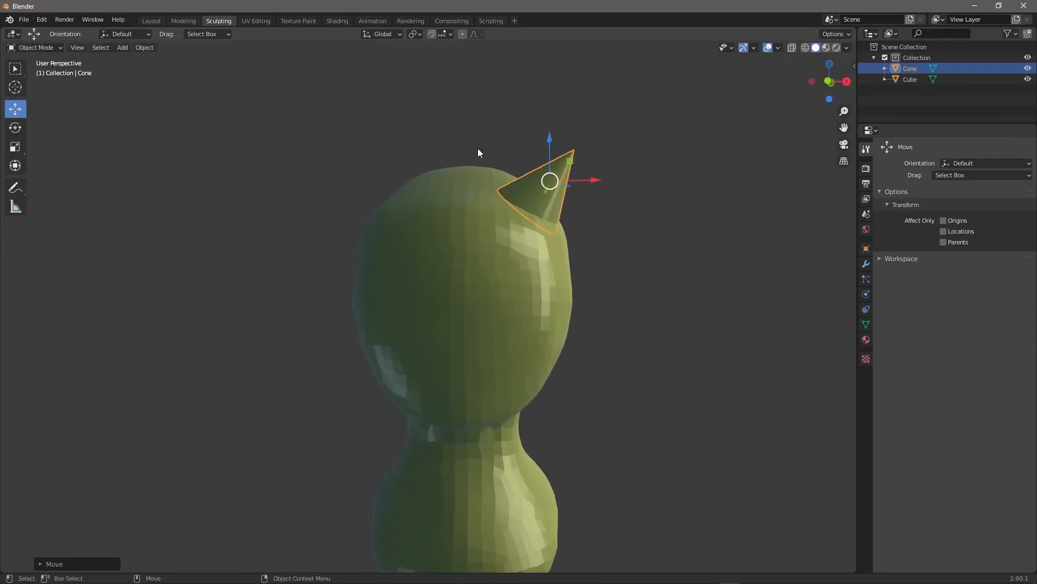
alt+drag(673, 284, 695, 310)
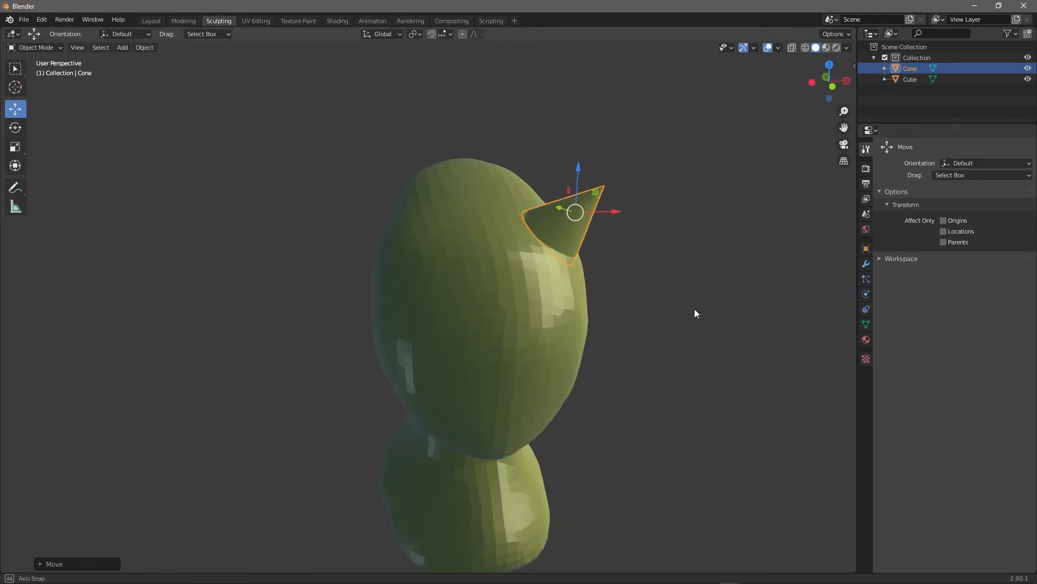
Add a Mirror modifier to the Cone with Cube as mirror object and apply it.
click(865, 264)
click(961, 147)
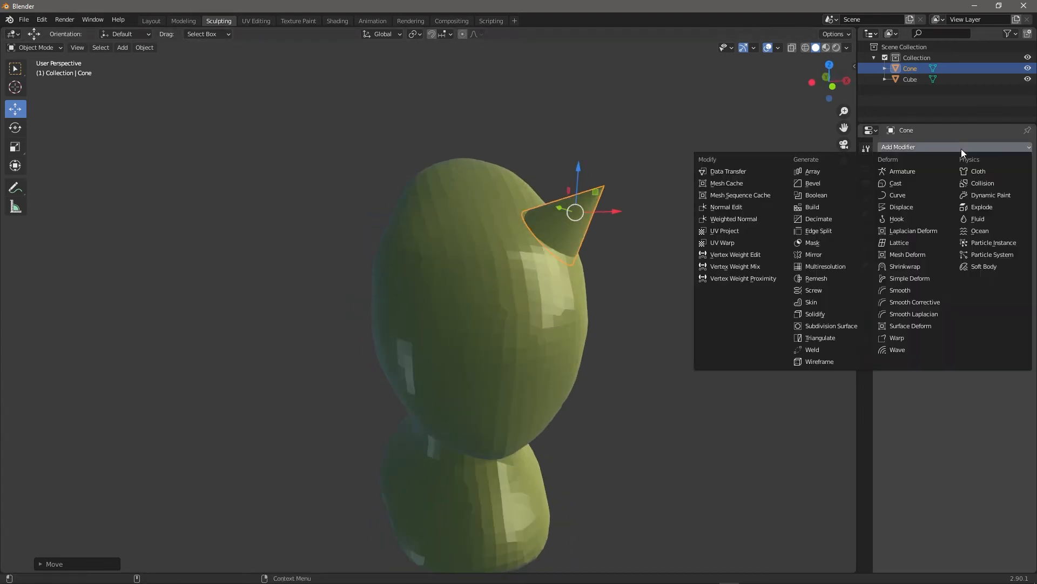
click(815, 255)
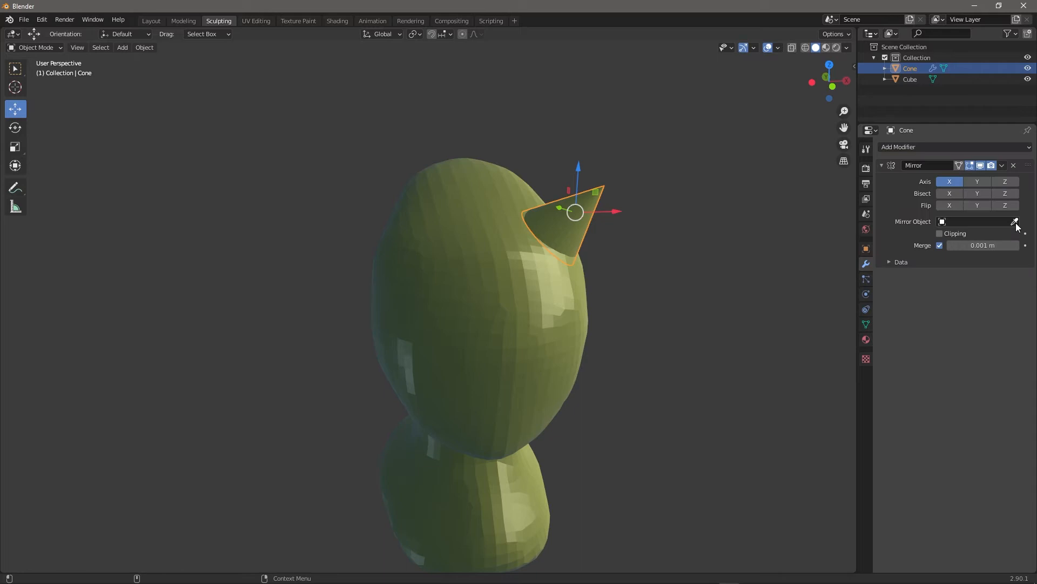
click(486, 324)
middle_drag(571, 343, 638, 346)
click(1003, 166)
click(983, 178)
middle_drag(760, 216, 504, 303)
Add a Boolean Union modifier on the Cube with the Cone as object and apply it.
click(505, 305)
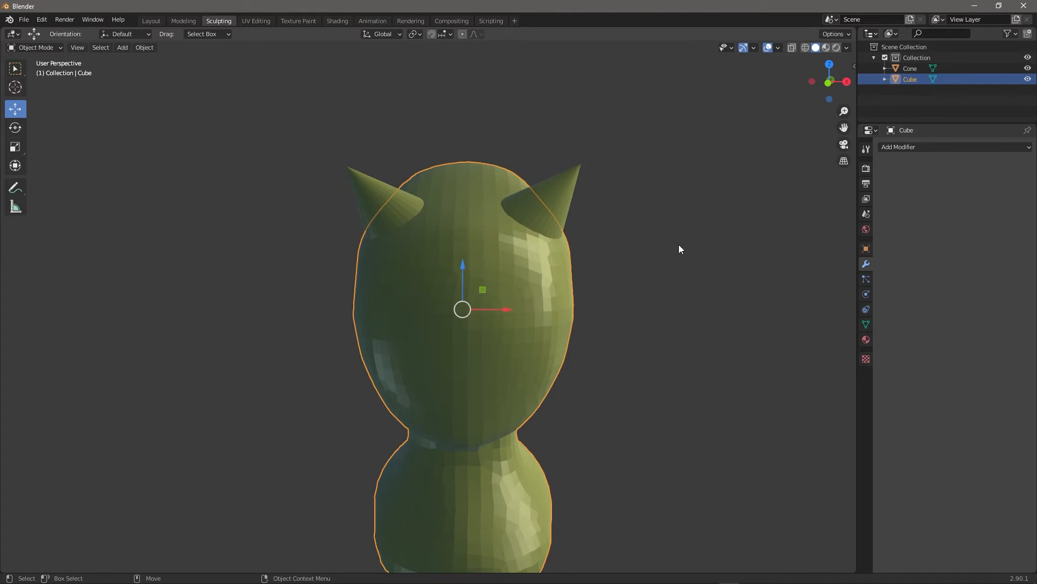
click(929, 147)
click(815, 188)
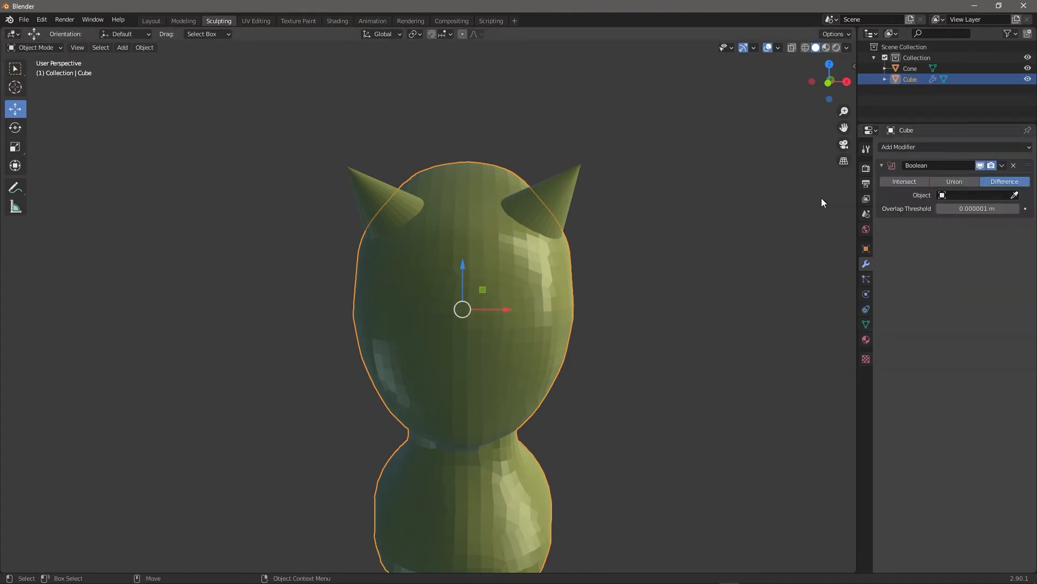
click(563, 188)
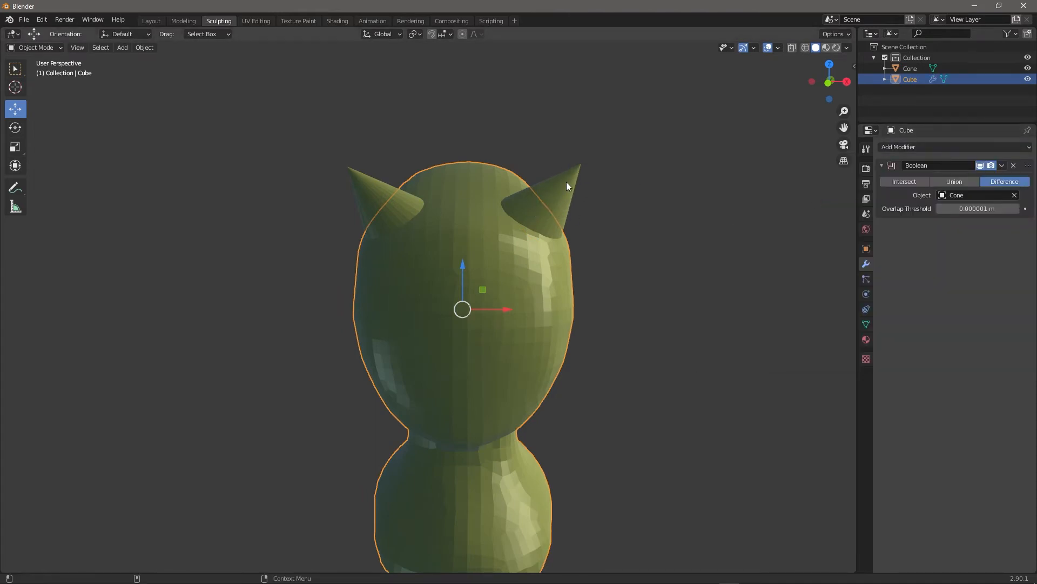
click(949, 182)
middle_drag(713, 232, 356, 227)
click(1003, 165)
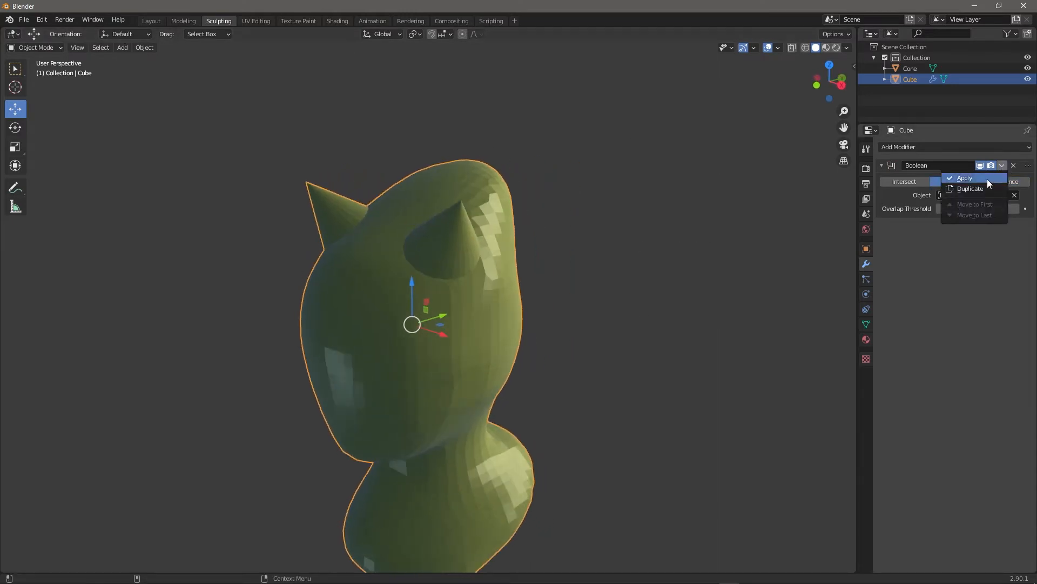
click(984, 179)
Hide the separate Cone object and reselect the Cube body.
click(474, 216)
middle_drag(542, 253, 634, 219)
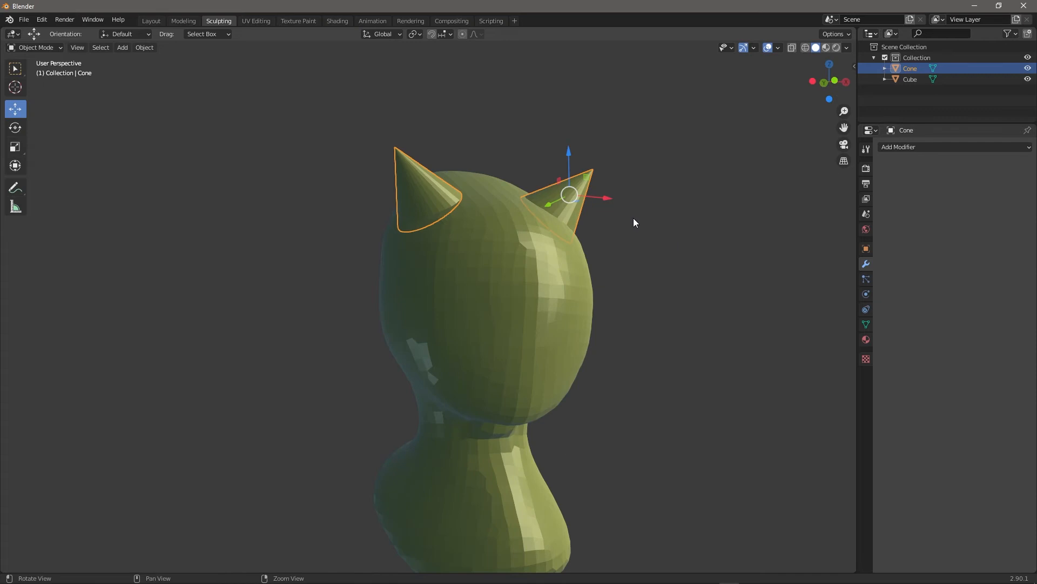
click(1027, 68)
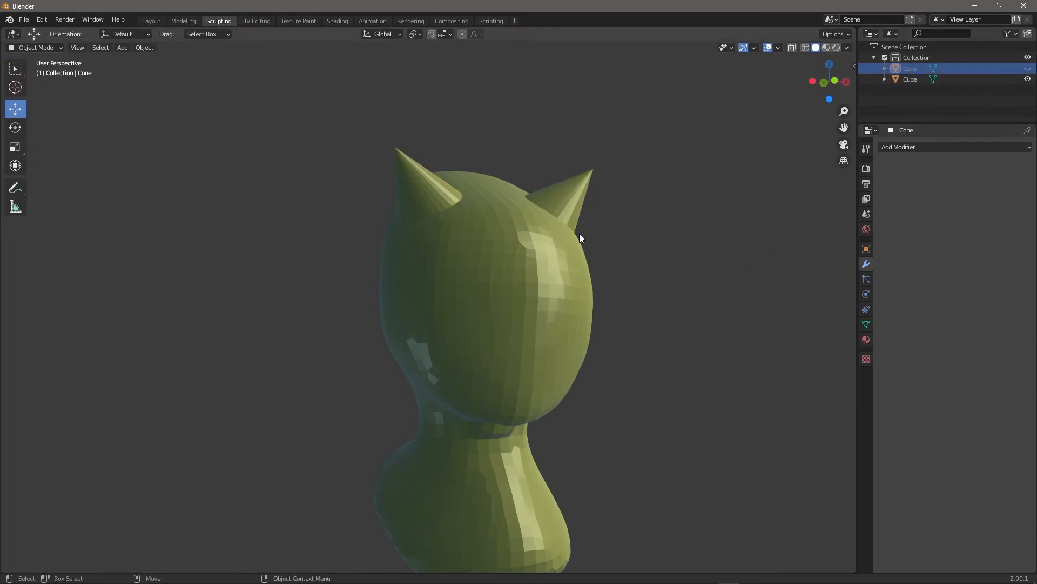
middle_drag(712, 218, 670, 231)
click(424, 284)
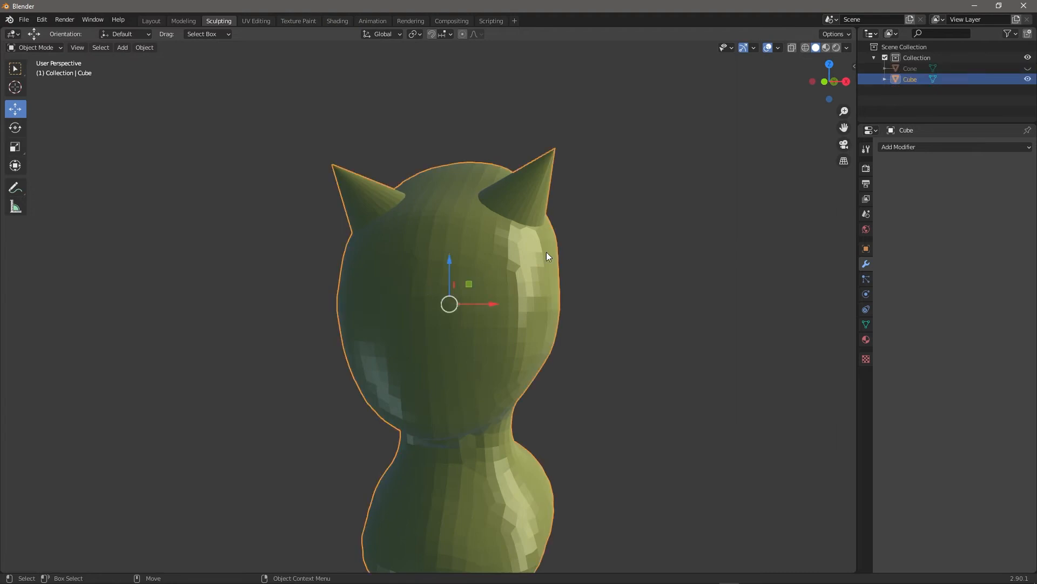
middle_drag(546, 251, 670, 261)
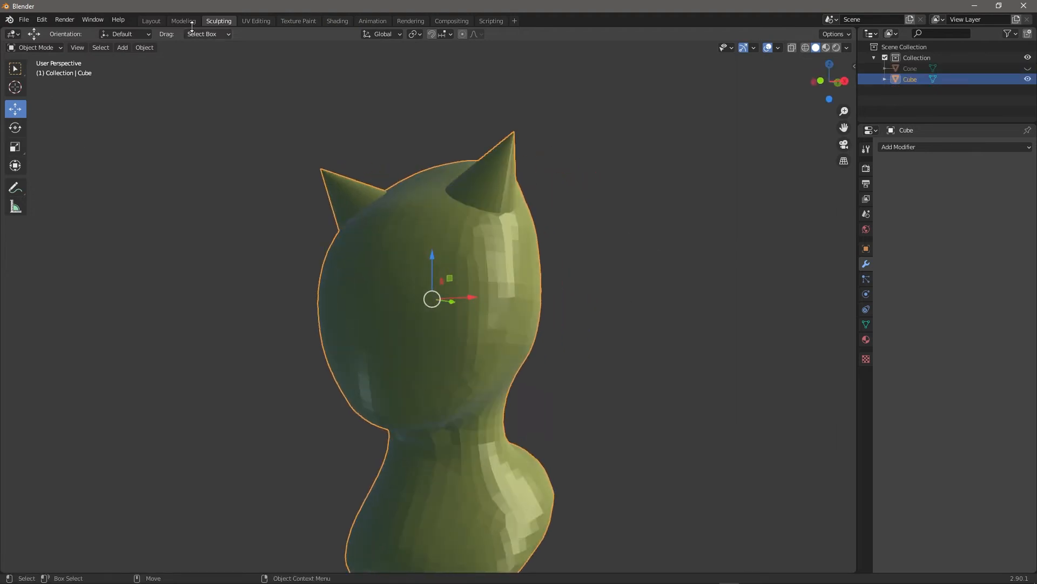
Switch the Cube body back into Sculpt Mode.
click(53, 46)
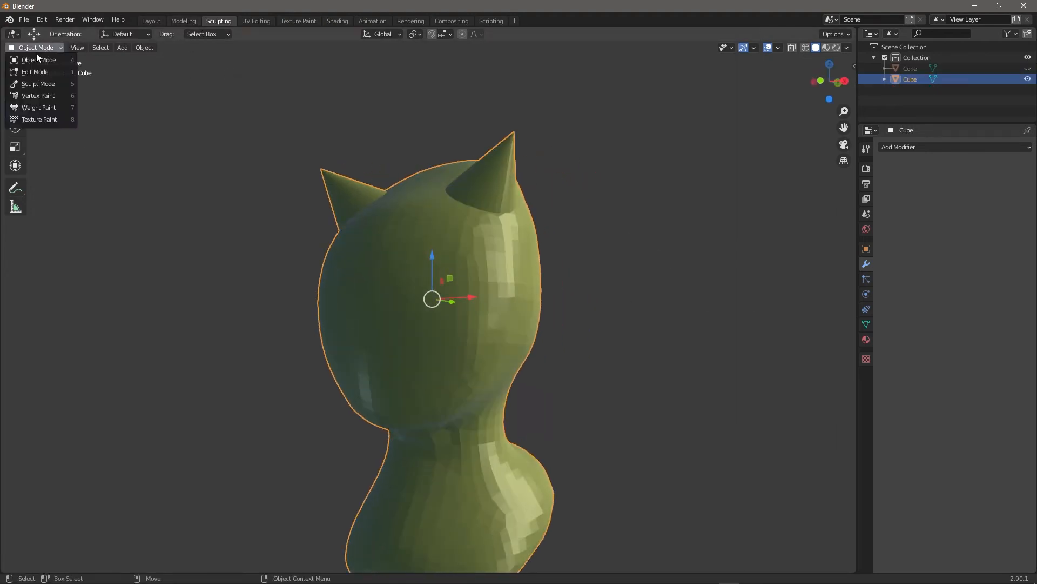
click(41, 84)
scroll(579, 278, down, 1)
middle_drag(579, 278, 583, 308)
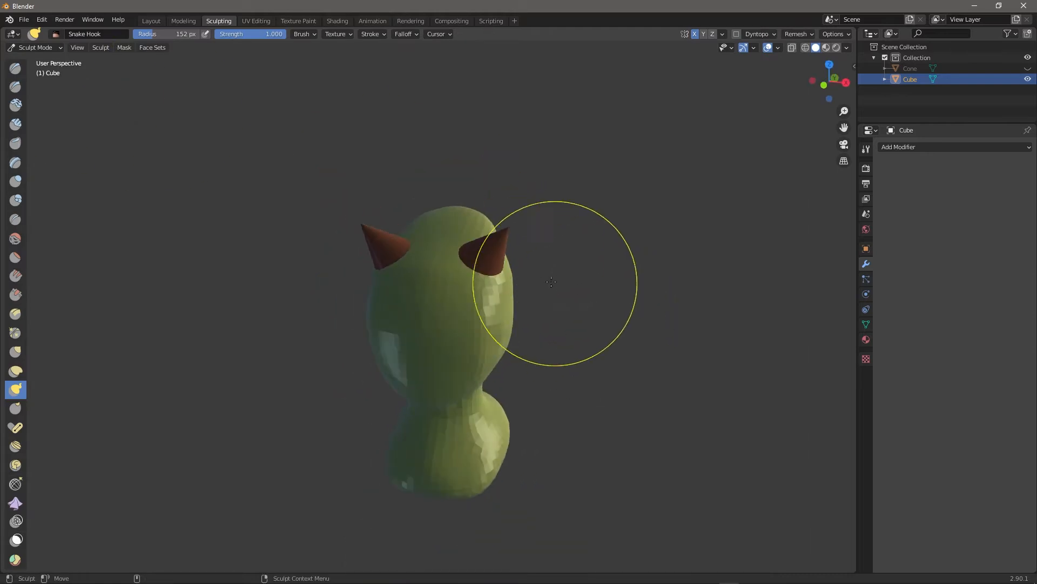
scroll(607, 300, up, 3)
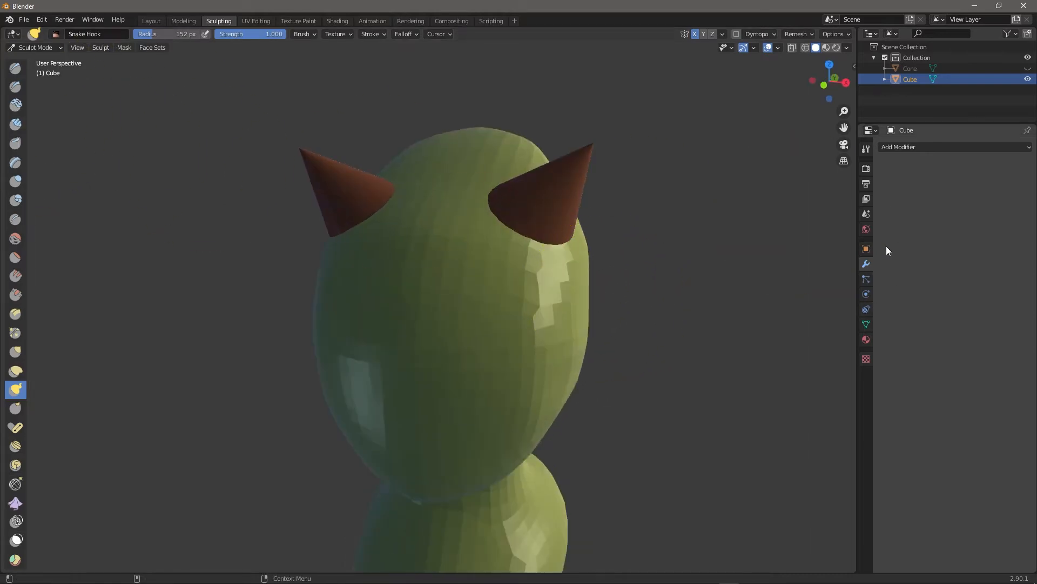
Try remeshing to fuse the horns, undo it twice to restore the cones, and set voxel size to 0.05 m.
click(867, 149)
scroll(910, 432, down, 3)
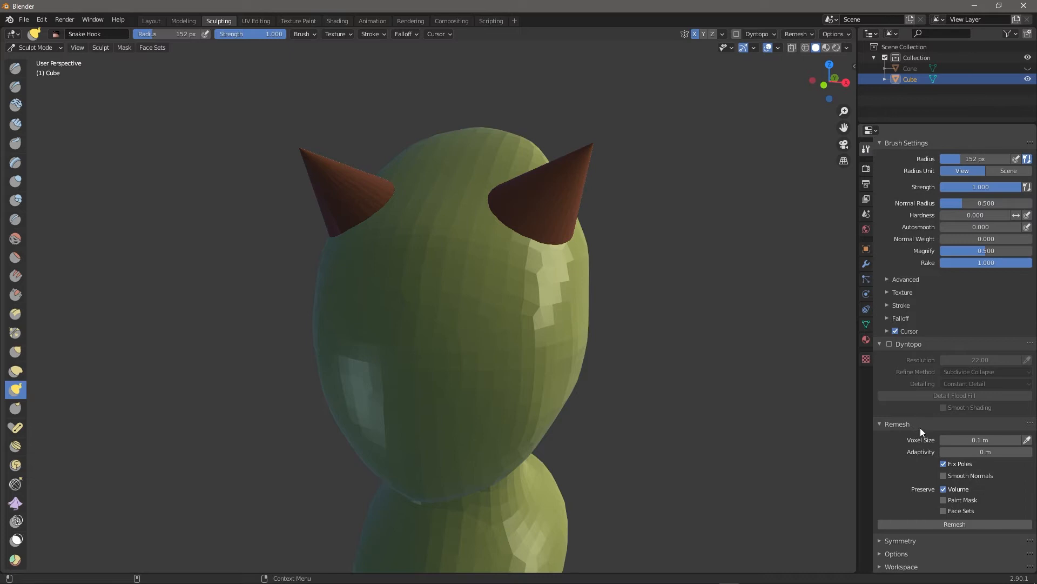
click(935, 524)
middle_drag(672, 326, 669, 285)
key(ctrl+z)
shift+middle_drag(694, 232, 745, 390)
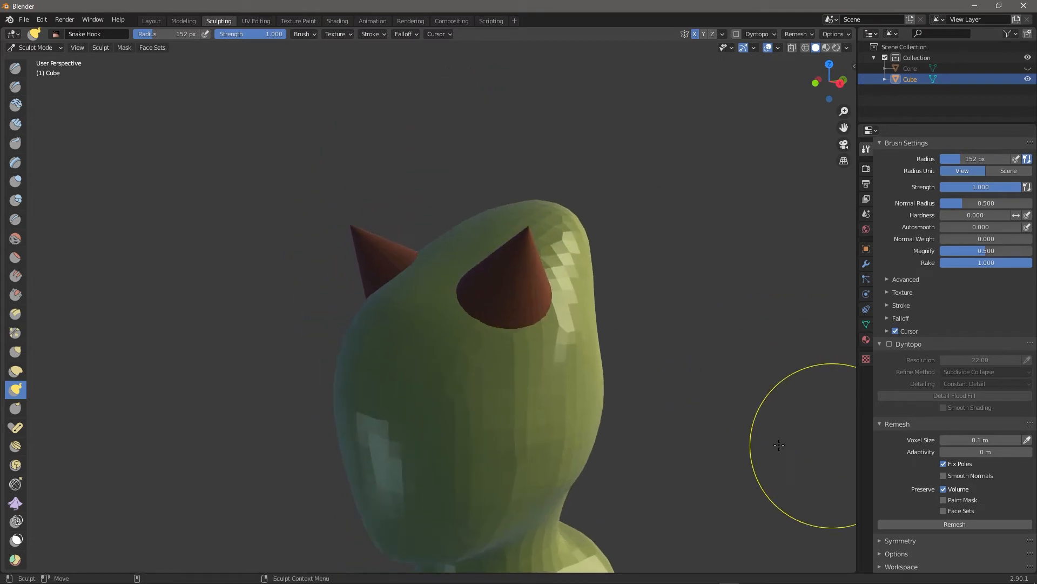
scroll(829, 369, up, 4)
click(935, 524)
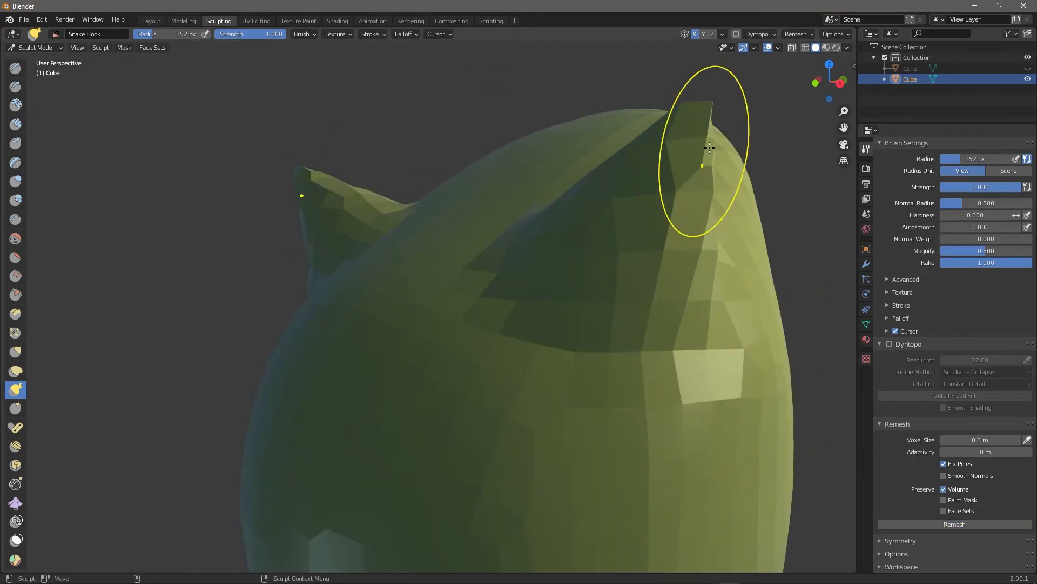
key(ctrl+z)
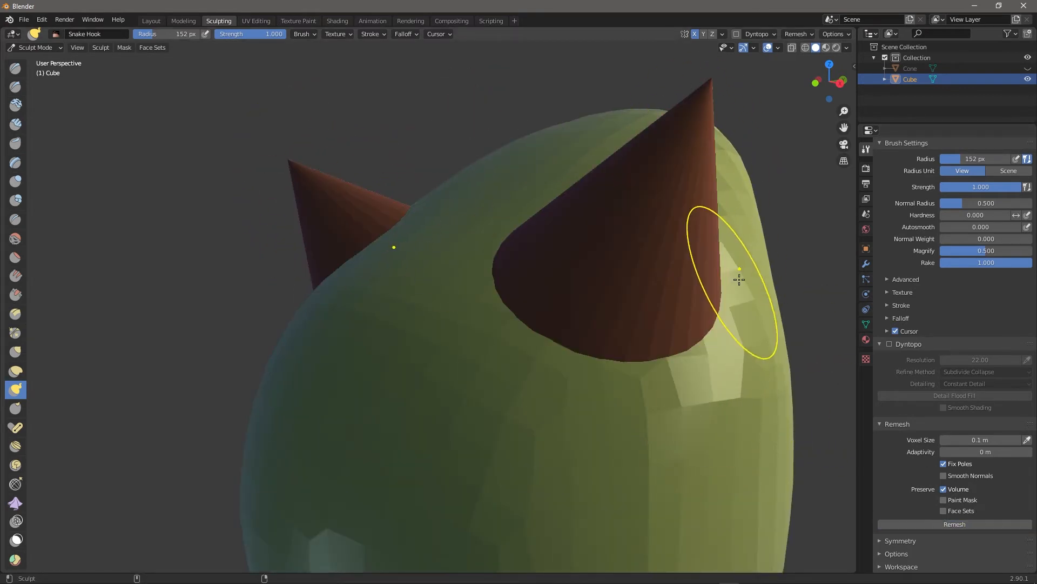
scroll(787, 336, down, 4)
scroll(741, 358, up, 5)
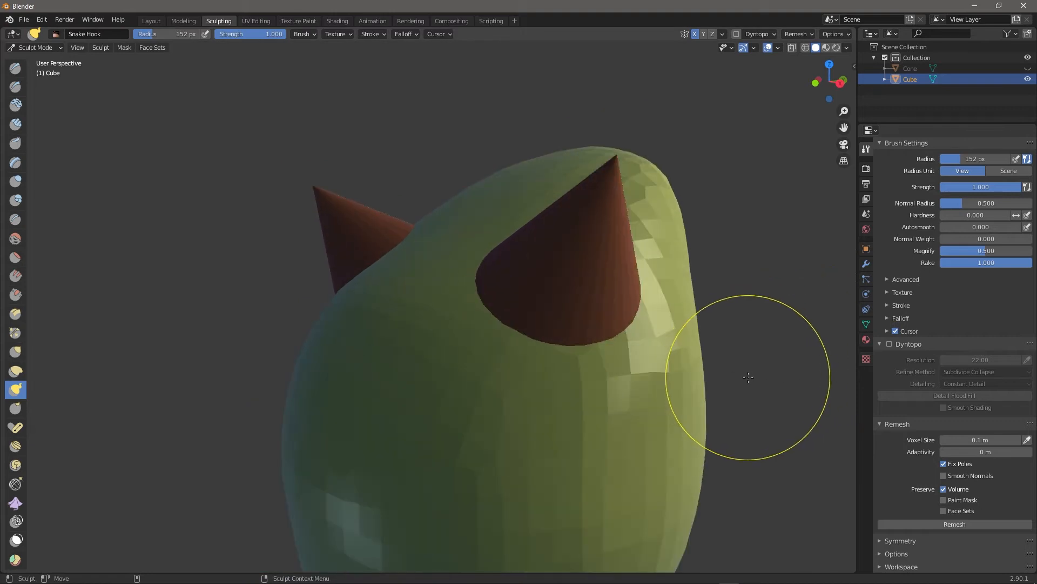
scroll(619, 273, down, 3)
scroll(618, 273, up, 2)
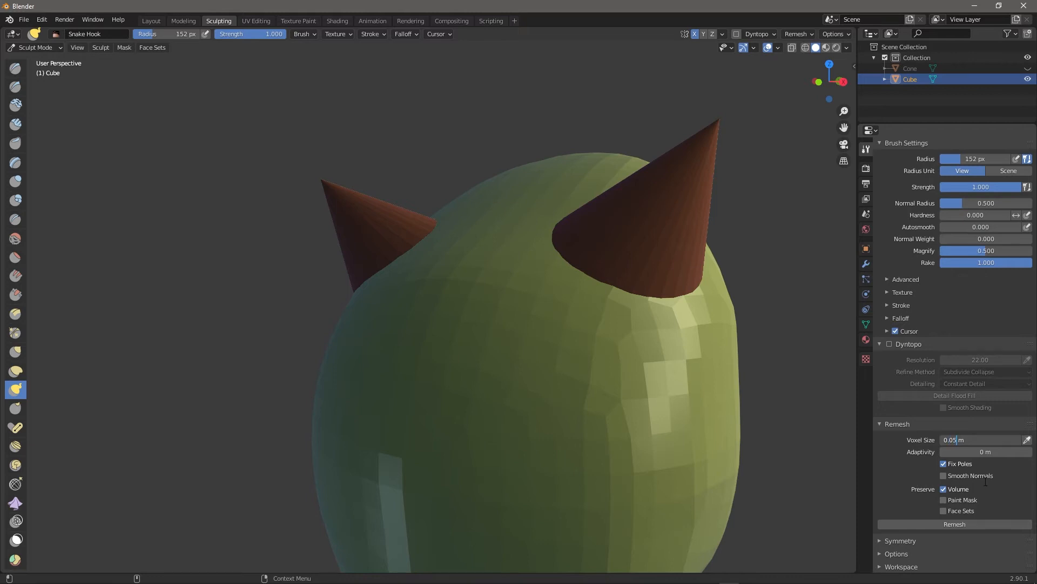
Commit the 0.05 m voxel size and remesh so both horns fuse into the body.
key(Return)
click(951, 525)
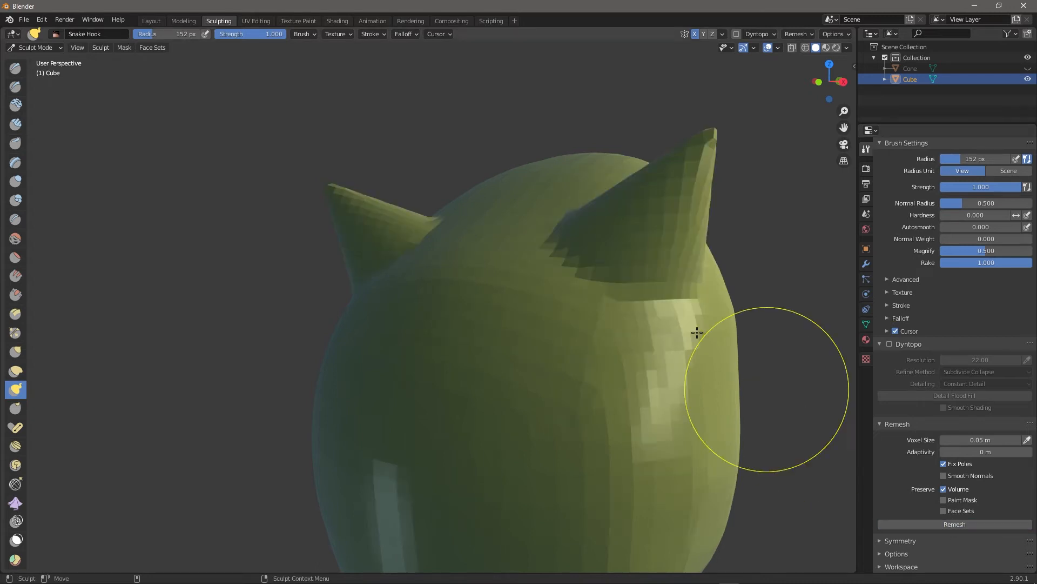
scroll(727, 276, down, 4)
mouse_move(727, 271)
middle_down()
mouse_move(815, 247)
mouse_move(675, 287)
middle_up()
middle_drag(751, 335, 647, 352)
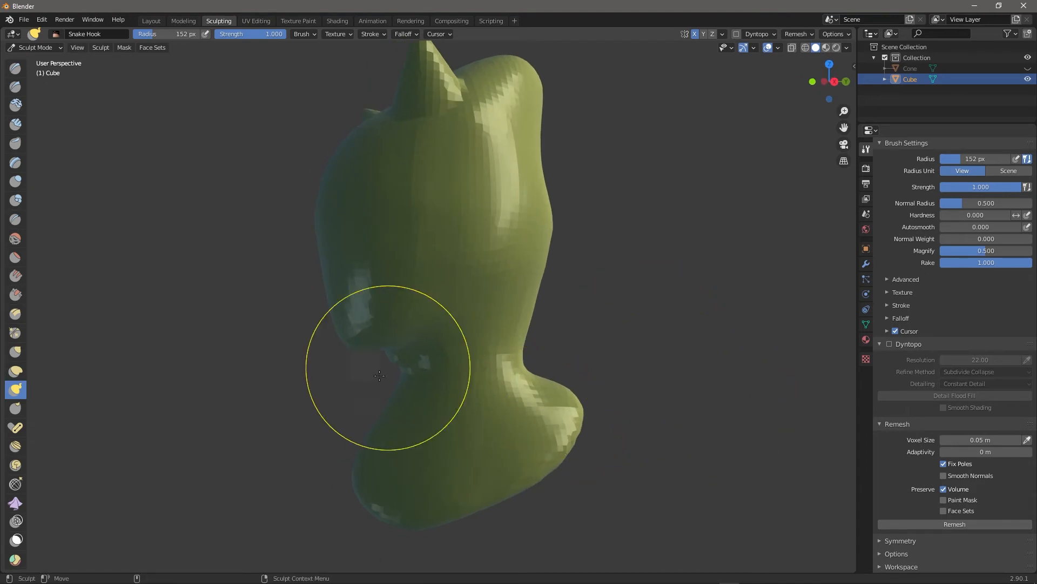
mouse_move(398, 347)
middle_down()
mouse_move(689, 279)
mouse_move(649, 286)
middle_up()
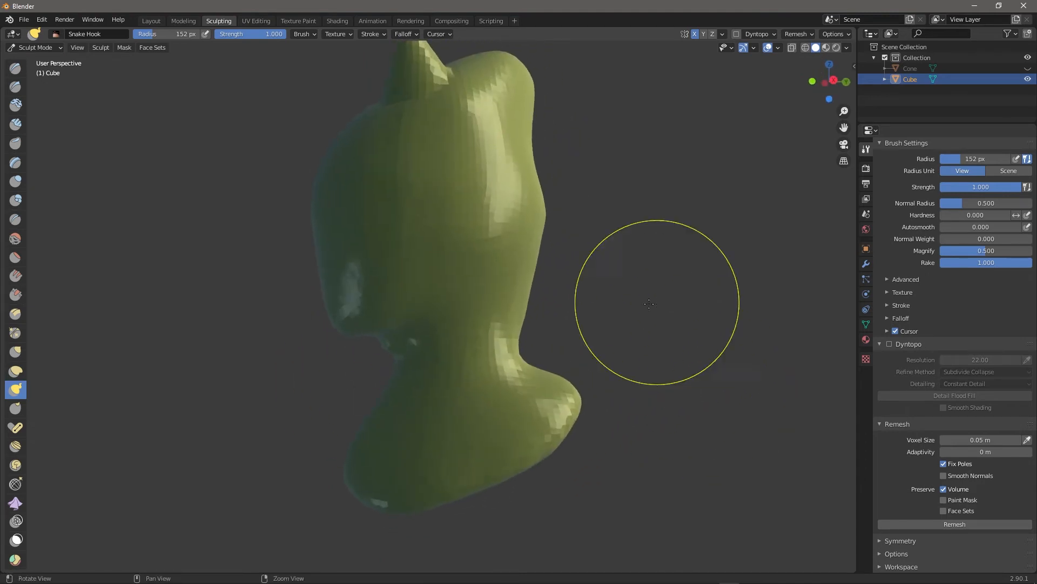
Push the body's right silhouette inward with a Snake Hook stroke.
mouse_move(683, 326)
middle_down()
mouse_move(729, 323)
mouse_move(627, 316)
mouse_move(655, 320)
mouse_move(637, 315)
middle_up()
mouse_move(460, 256)
mouse_down()
mouse_move(447, 257)
mouse_move(470, 285)
mouse_up()
middle_drag(470, 284, 695, 313)
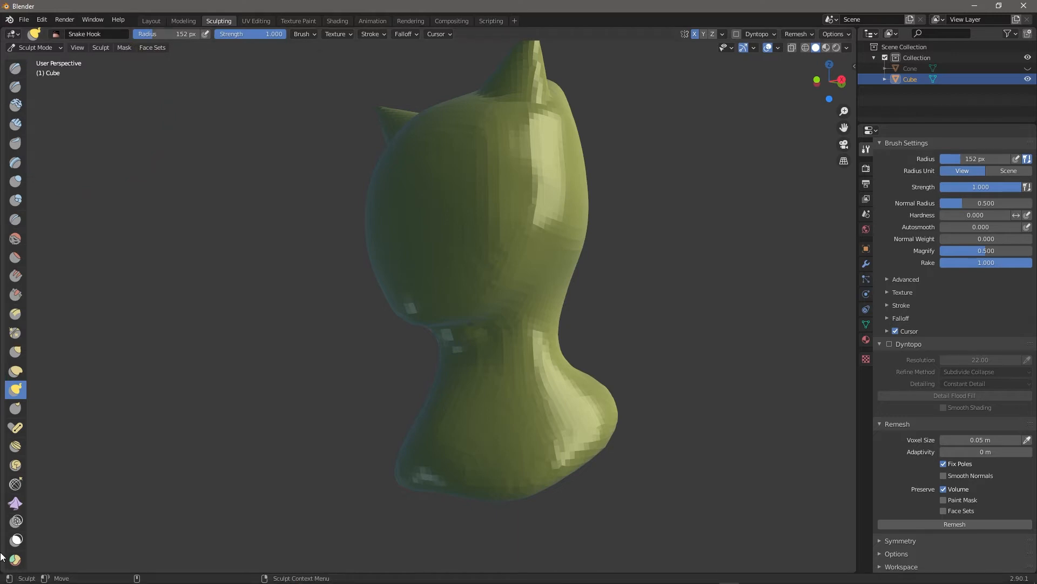
Pinch along the neck with the Pinch/Magnify brush, shrinking its radius partway.
key(p)
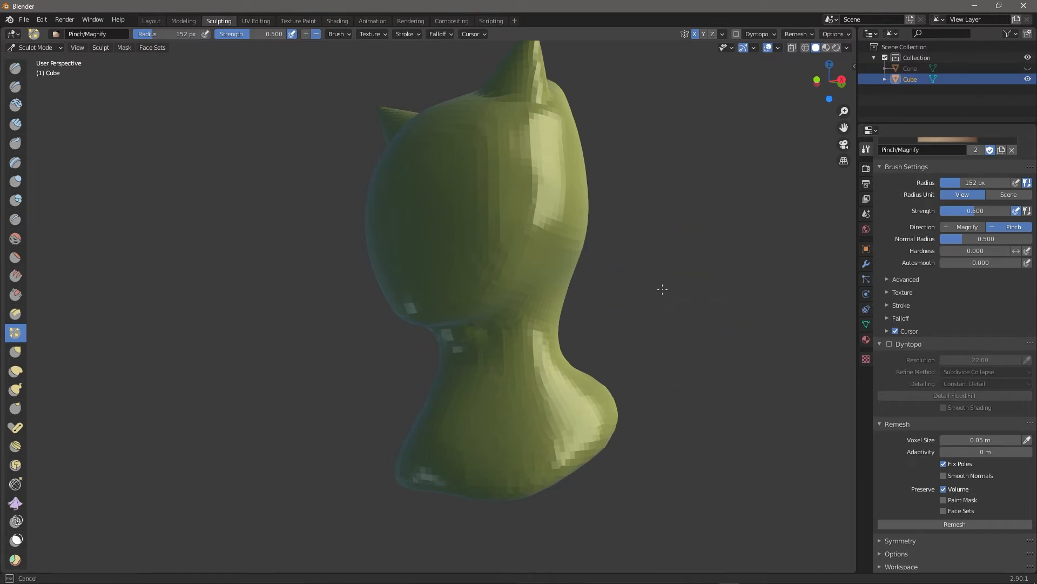
mouse_move(691, 296)
middle_down()
mouse_move(497, 312)
mouse_move(384, 344)
mouse_move(416, 305)
middle_up()
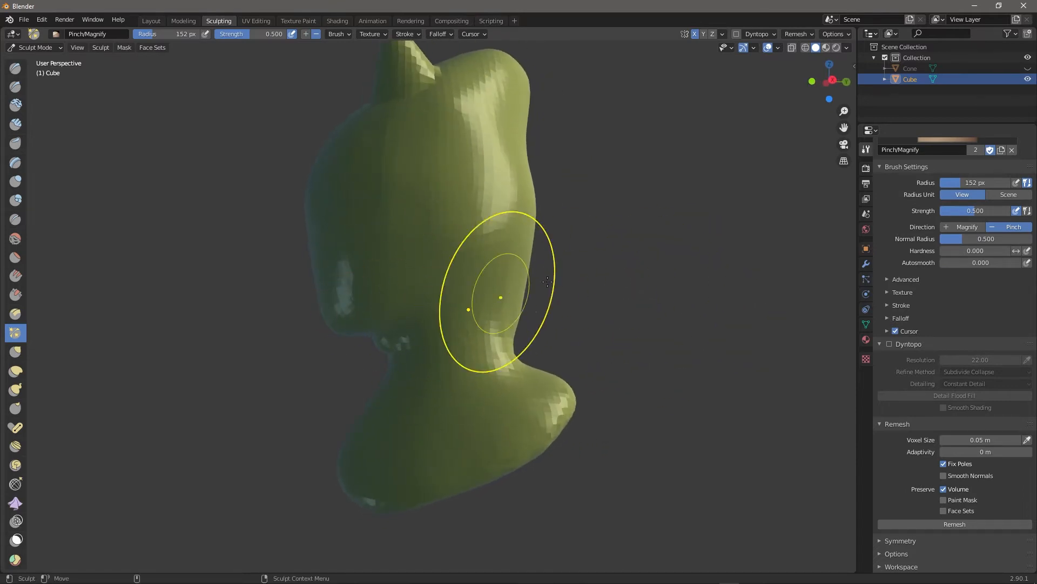
middle_drag(607, 301, 664, 254)
drag(463, 285, 467, 284)
key(bracketleft)
key(bracketleft)
key(bracketleft)
key(bracketleft)
key(bracketleft)
key(bracketleft)
mouse_move(515, 248)
mouse_down()
mouse_move(489, 271)
mouse_move(511, 242)
mouse_up()
Pinch the head's lower face, then switch to the Draw brush at 79 px radius.
mouse_move(710, 266)
middle_down()
mouse_move(658, 313)
mouse_move(748, 296)
middle_up()
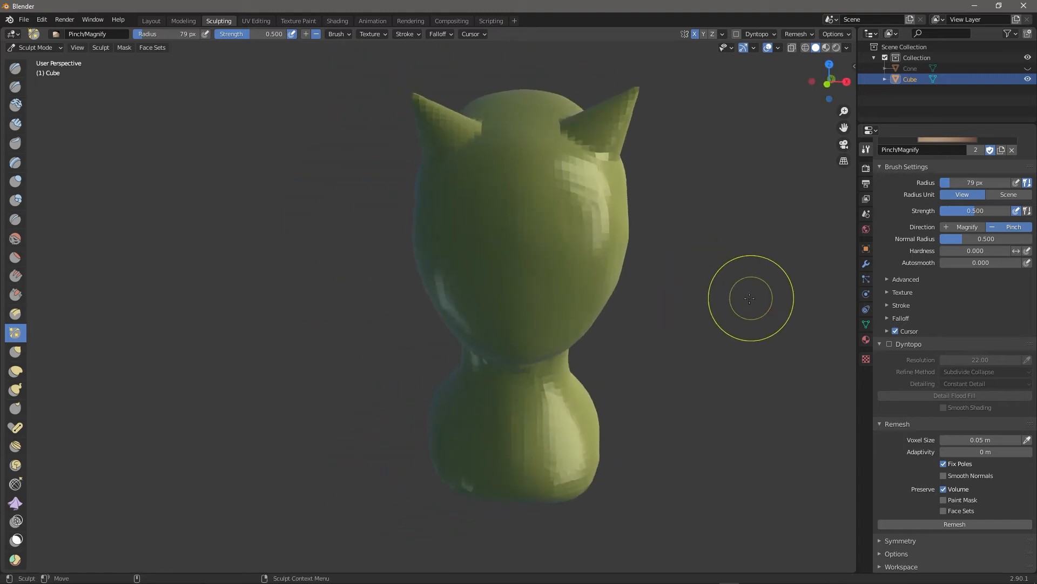
drag(517, 307, 539, 311)
drag(607, 309, 504, 312)
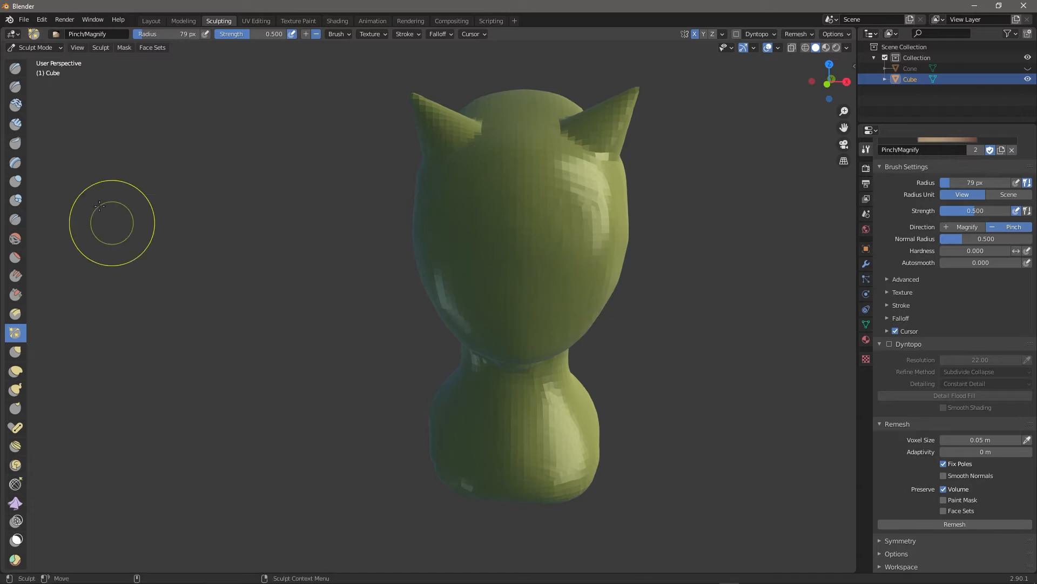
click(17, 70)
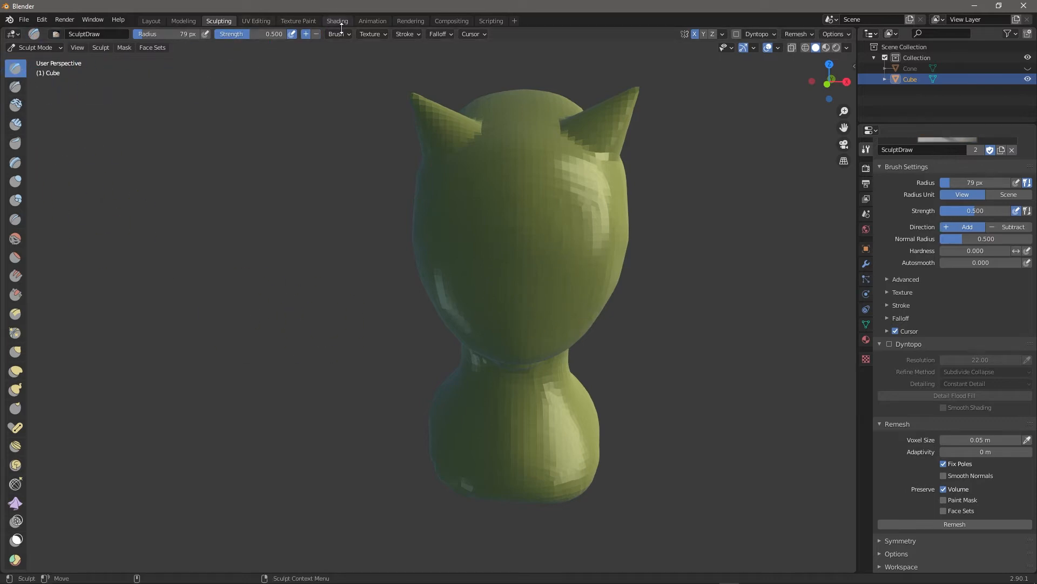
Set the Draw brush to Subtract at 45 px and carve a mouth dent into the lower face.
click(317, 34)
key(bracketleft)
key(bracketleft)
drag(513, 319, 489, 309)
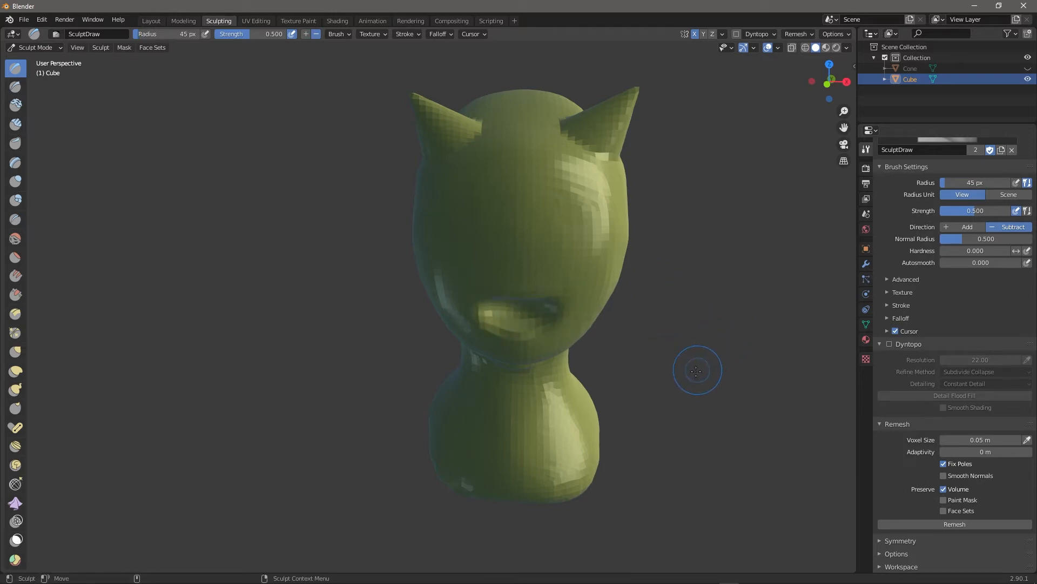
middle_drag(697, 369, 605, 329)
drag(481, 267, 492, 265)
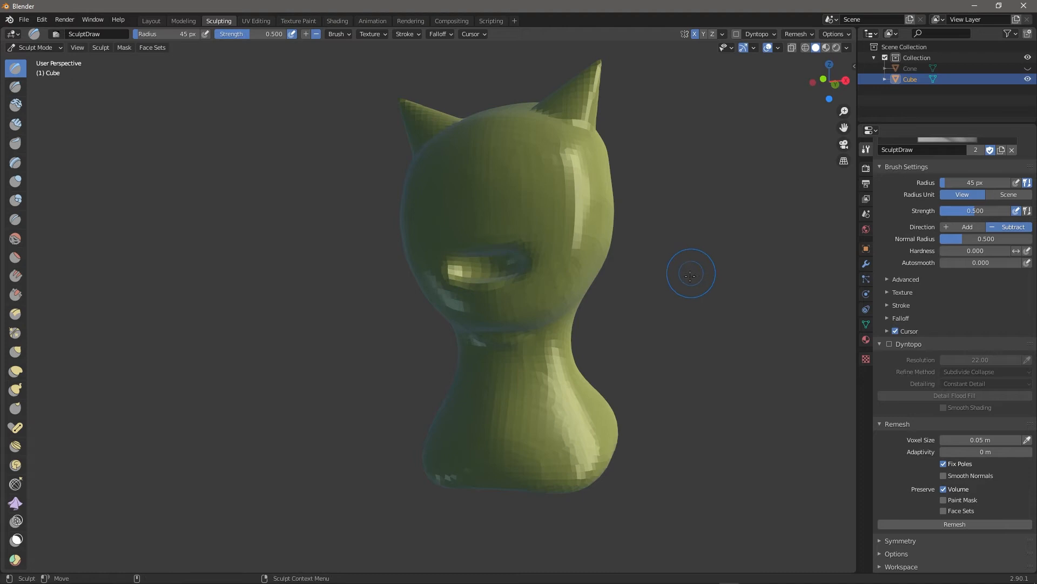
middle_drag(691, 268, 572, 308)
drag(535, 320, 541, 319)
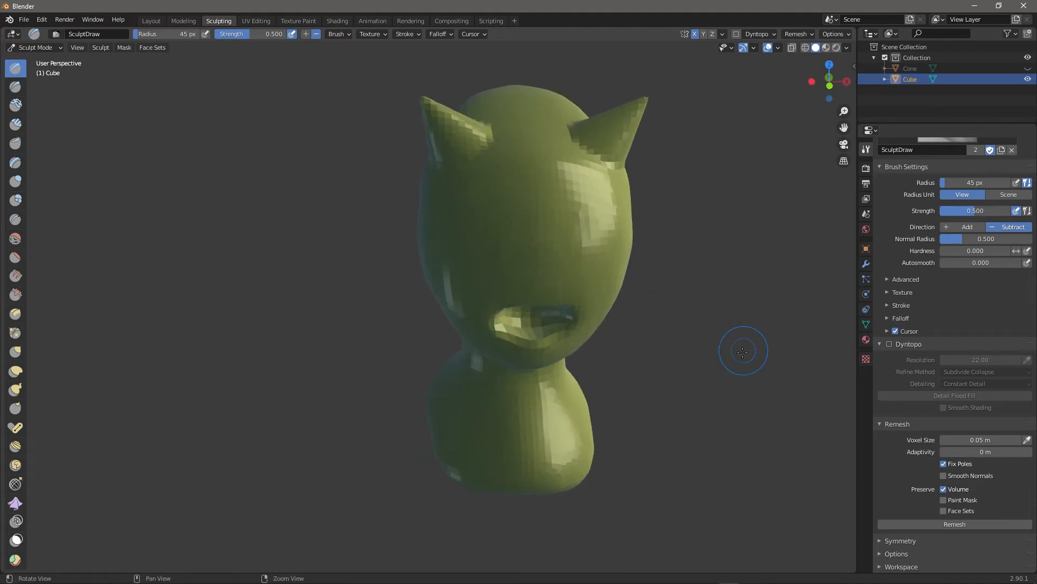
middle_drag(743, 348, 637, 325)
mouse_move(510, 254)
mouse_down()
mouse_move(521, 251)
mouse_move(495, 264)
mouse_up()
middle_drag(494, 263, 582, 315)
drag(505, 305, 497, 307)
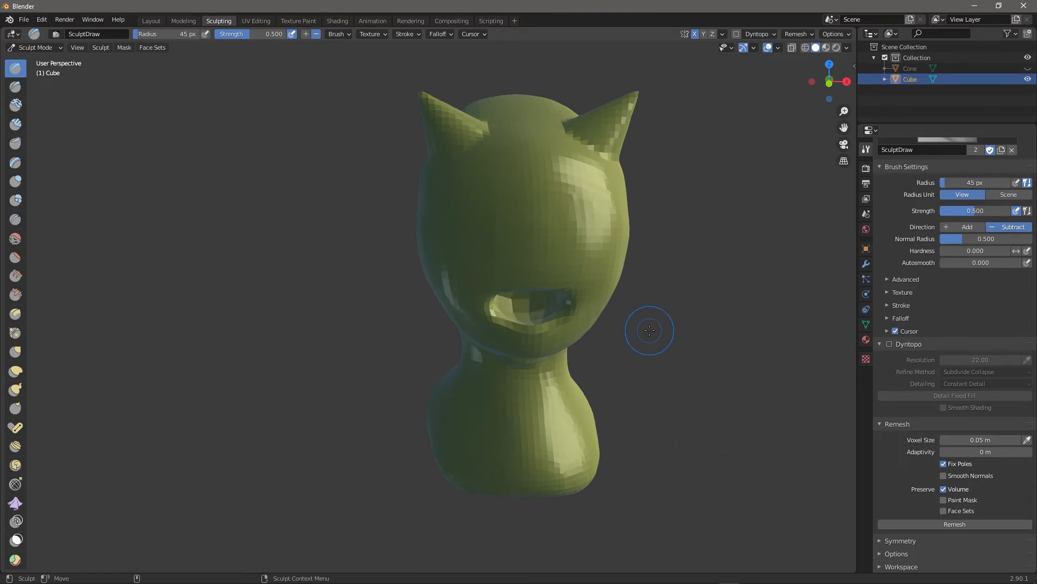
middle_drag(663, 335, 656, 329)
Remesh the sculpt and reshape the mouth dent.
click(935, 523)
middle_drag(484, 303, 517, 315)
drag(516, 297, 511, 301)
mouse_move(713, 339)
middle_down()
mouse_move(632, 348)
mouse_move(711, 430)
mouse_move(676, 411)
mouse_move(702, 398)
mouse_move(685, 376)
middle_up()
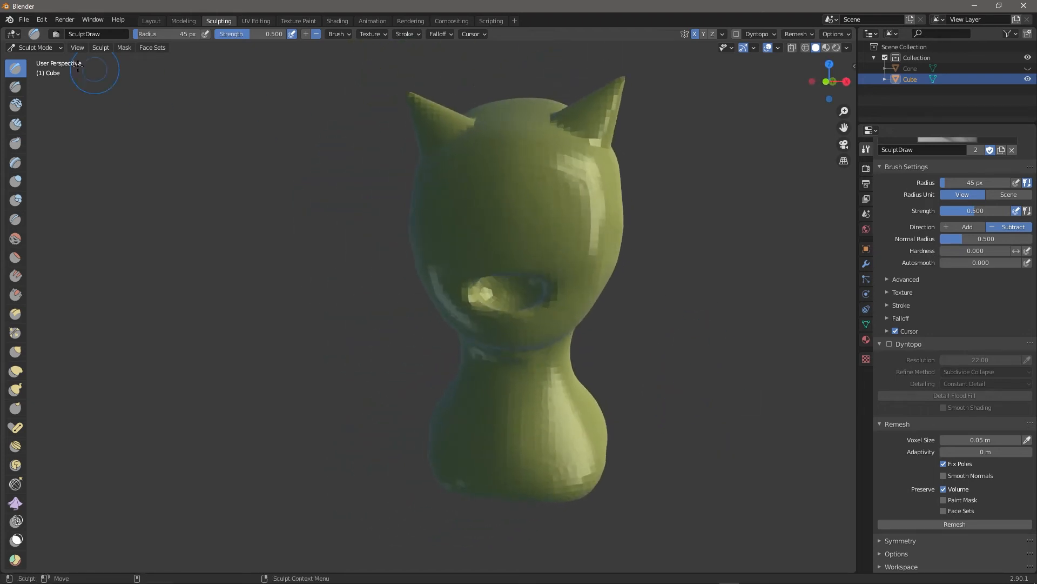
Switch to Object Mode and add a UV sphere.
click(47, 49)
click(57, 61)
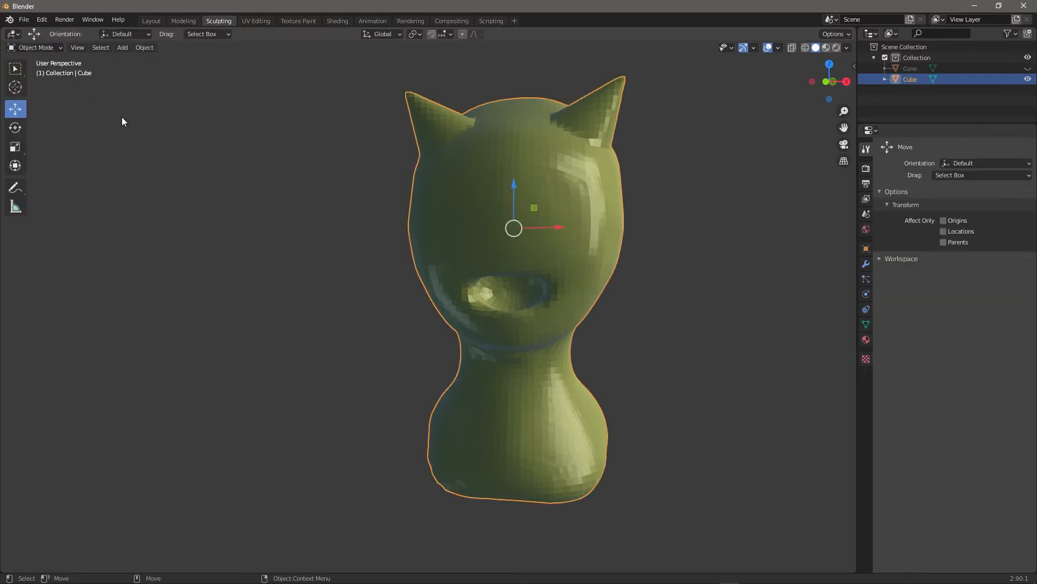
click(121, 49)
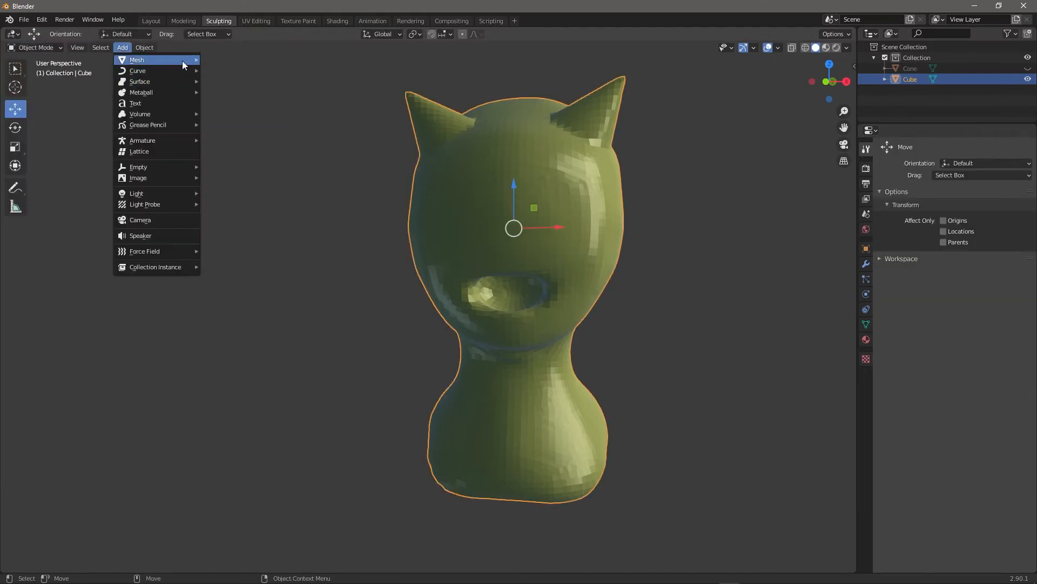
mouse_move(184, 60)
click(258, 90)
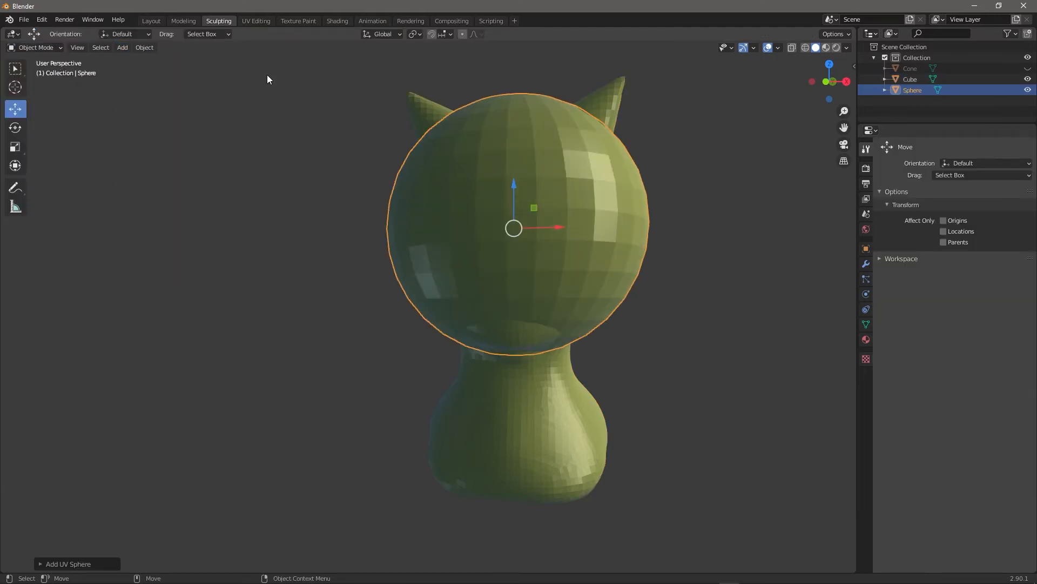
Shrink the sphere to eye size and move it up into the upper face.
mouse_move(727, 358)
middle_down()
mouse_move(641, 394)
mouse_move(699, 377)
mouse_move(696, 347)
middle_up()
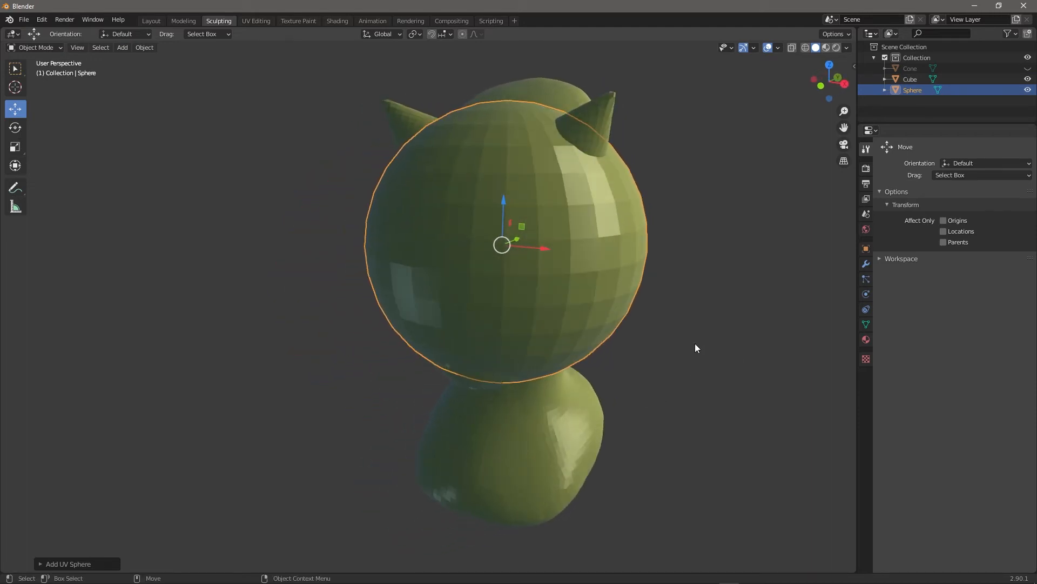
click(22, 151)
drag(520, 267, 503, 244)
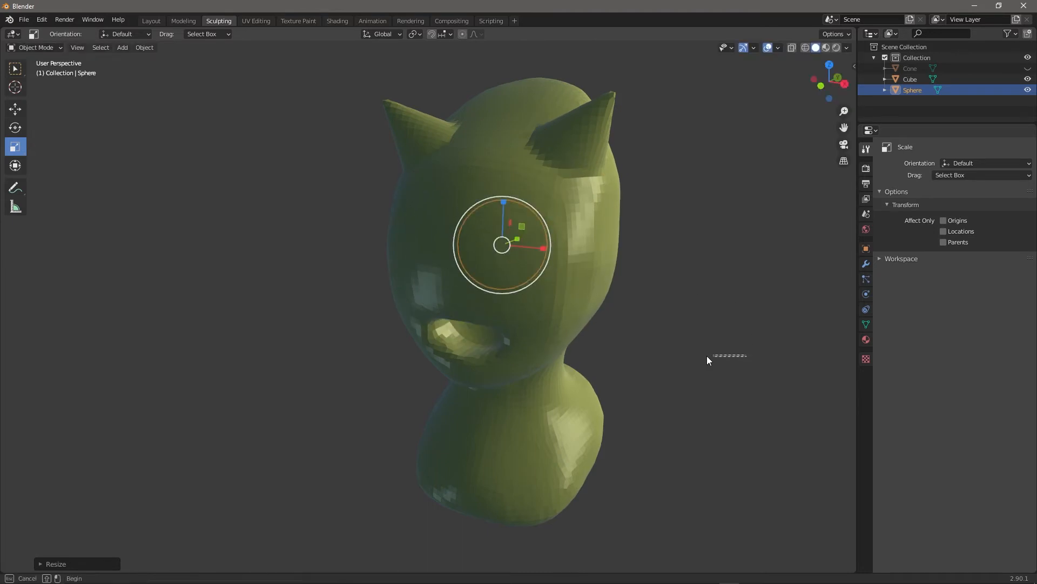
middle_drag(733, 352, 665, 344)
click(21, 111)
drag(459, 238, 353, 233)
drag(311, 196, 311, 181)
drag(362, 222, 374, 221)
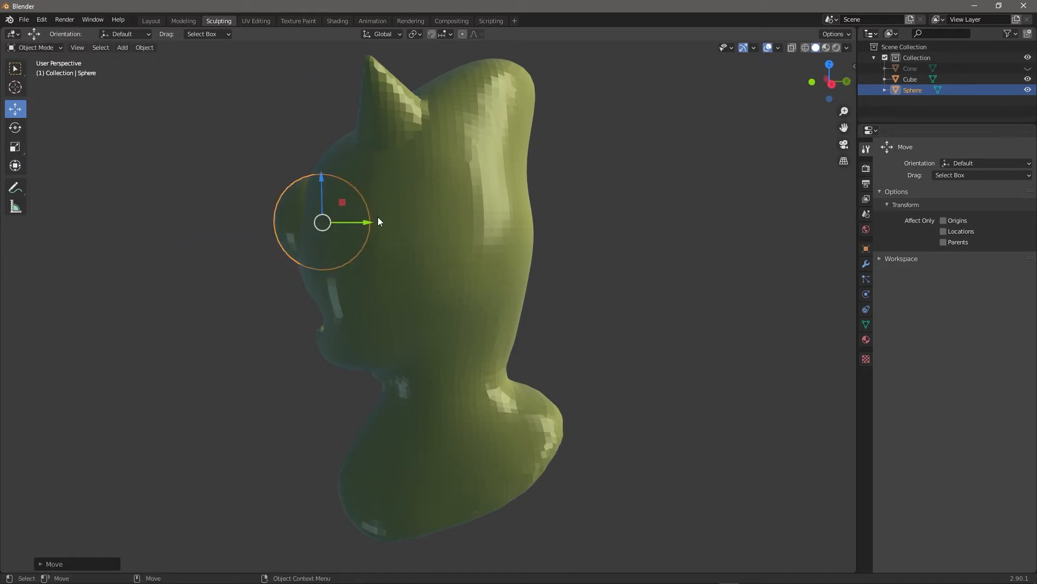
Rotate the eye sphere 90° about its X axis.
key(shift+space)
key(s)
key(shift+space)
key(r)
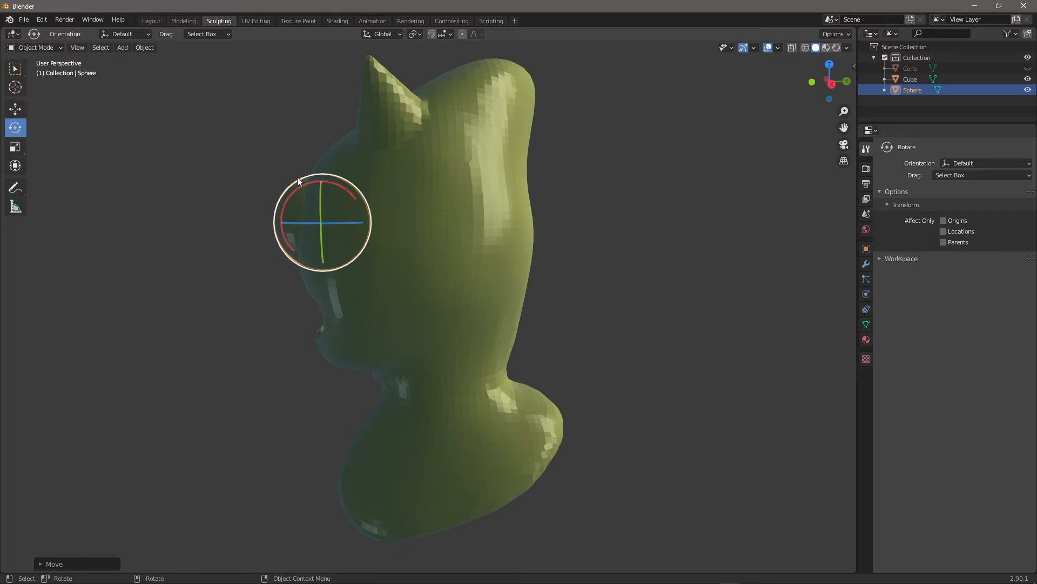
drag(289, 197, 281, 214)
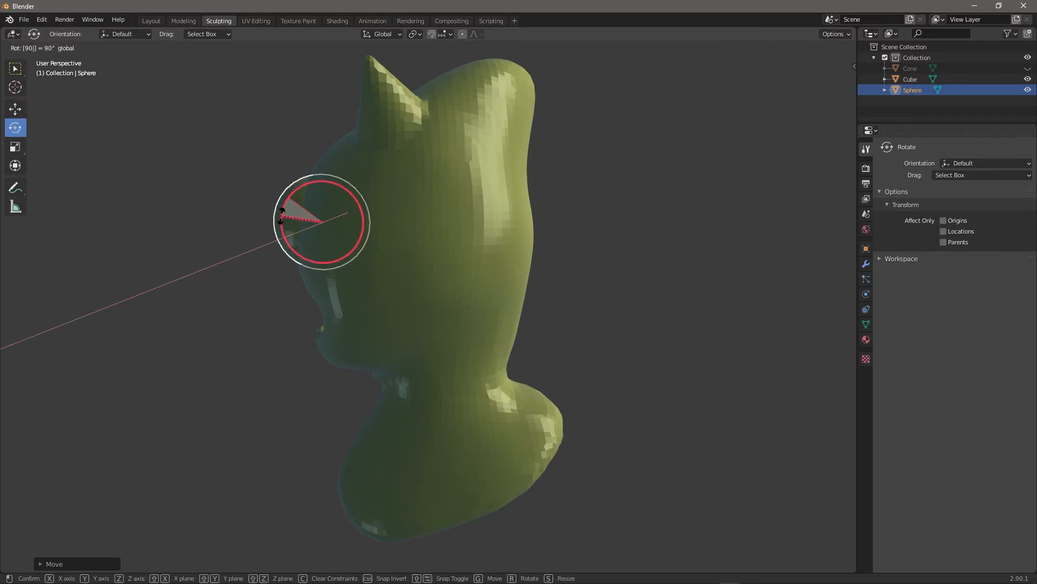
drag(281, 216, 282, 217)
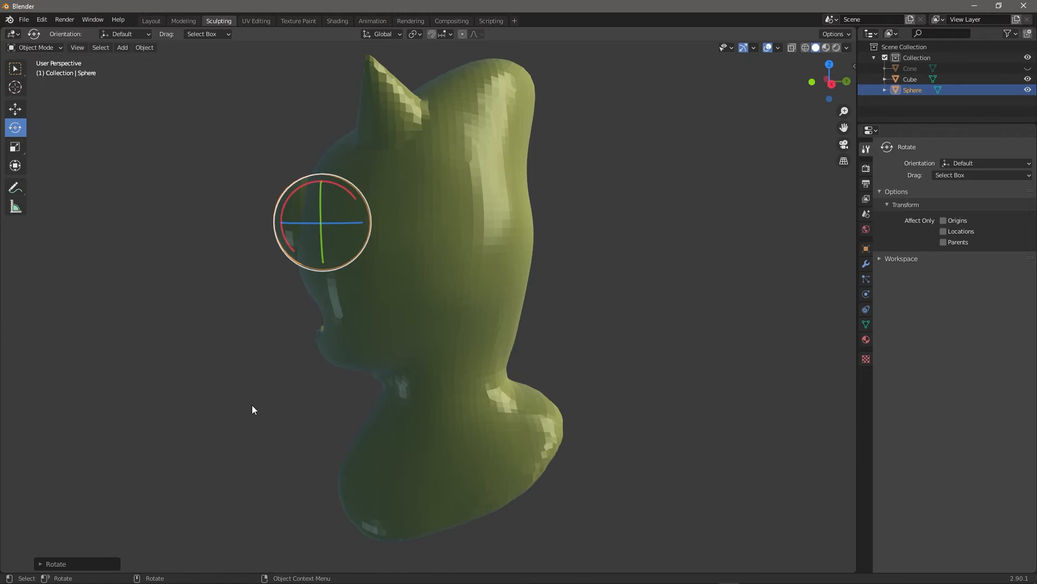
mouse_move(226, 407)
middle_down()
mouse_move(372, 420)
mouse_move(354, 423)
middle_up()
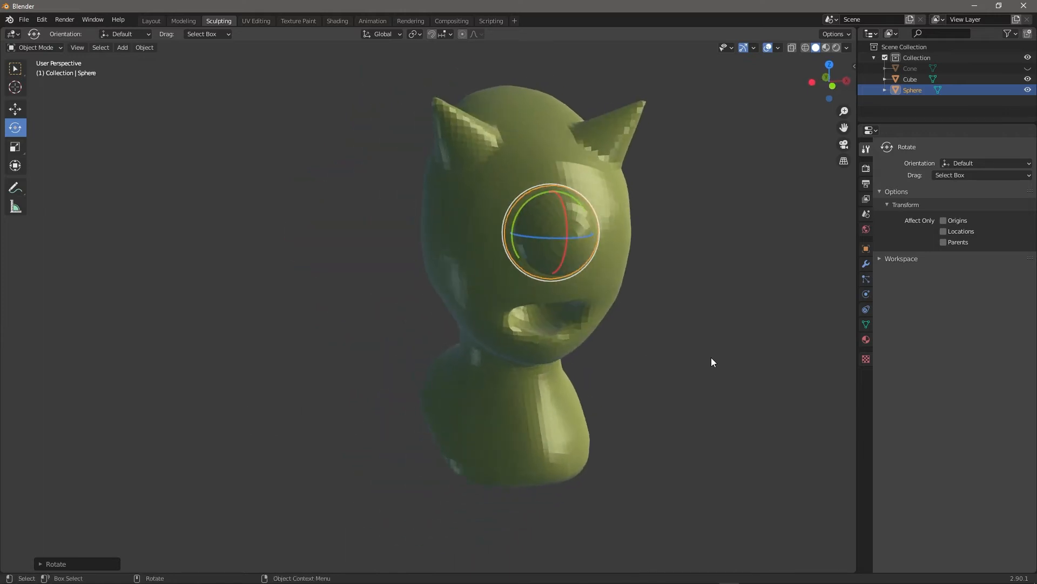
key(Escape)
Nudge the eye sphere along X into the face, then select the creature's body.
middle_drag(709, 370, 616, 370)
click(15, 109)
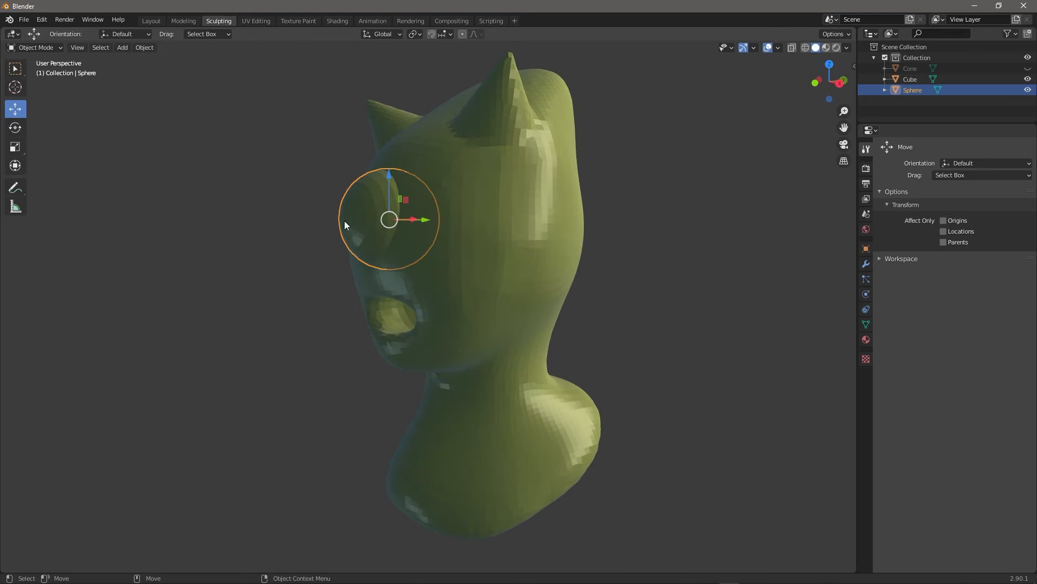
click(425, 220)
middle_drag(675, 265, 632, 305)
drag(369, 238, 382, 237)
middle_drag(640, 342, 679, 273)
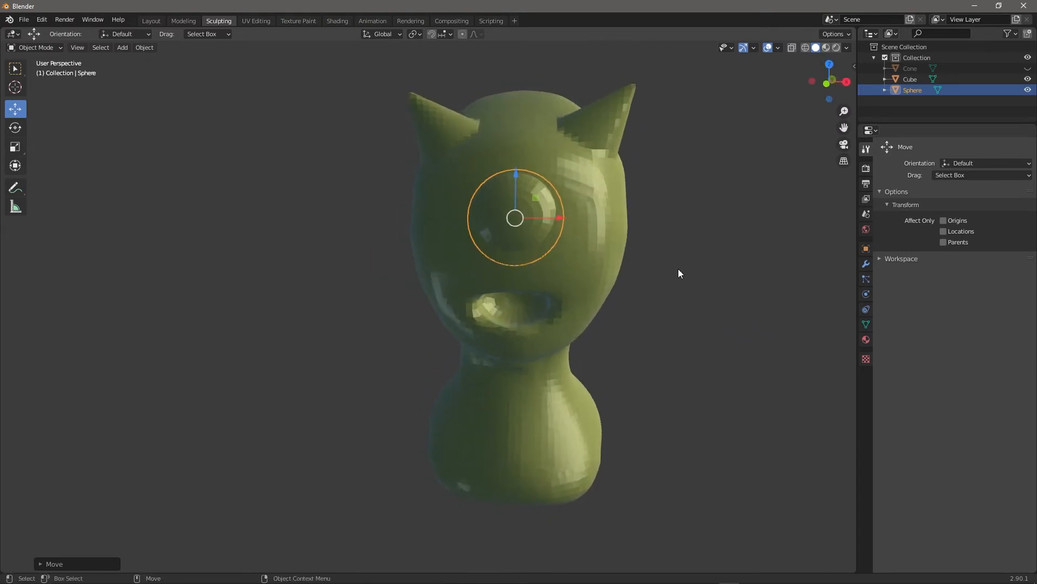
click(600, 261)
click(61, 47)
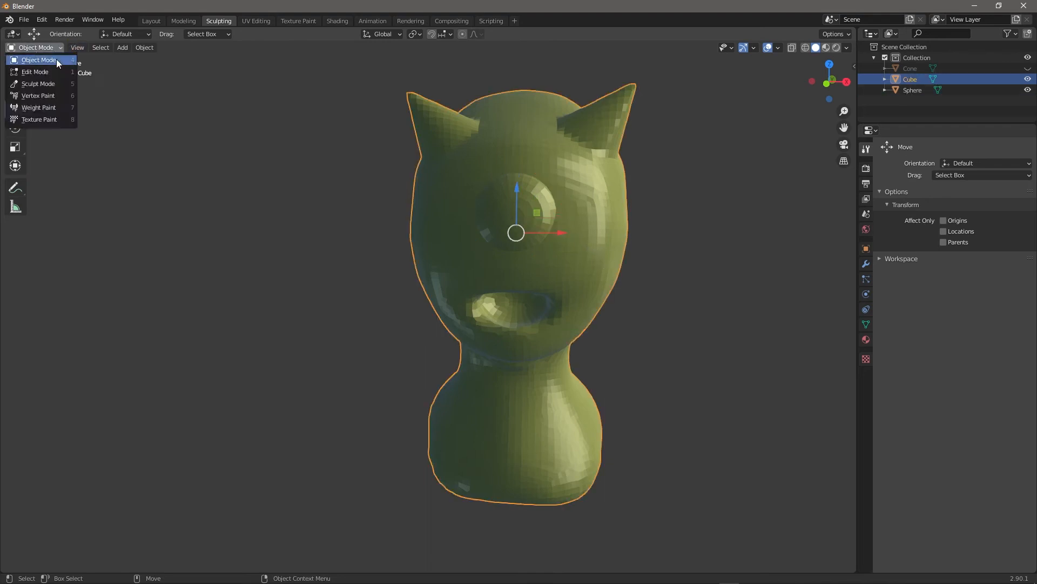
Return to Sculpt Mode and undo a stray carved stroke beside the eye.
click(45, 49)
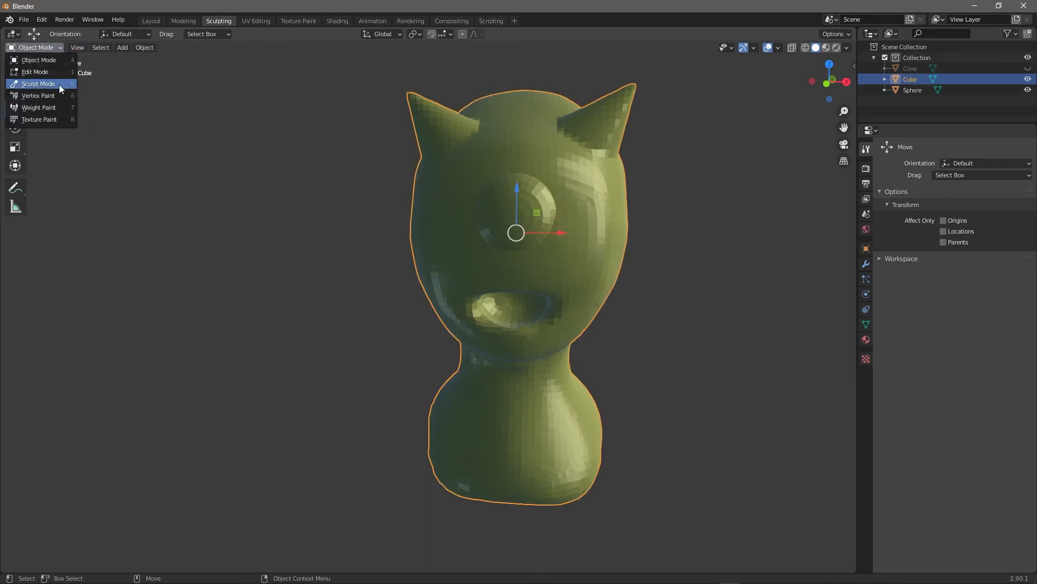
click(60, 84)
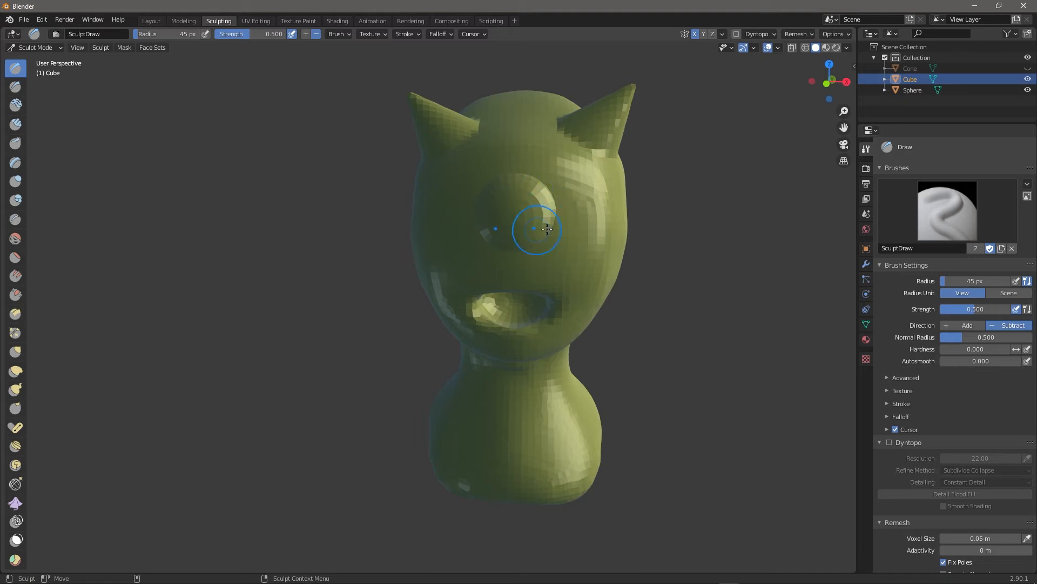
mouse_move(685, 321)
middle_down()
mouse_move(627, 325)
mouse_move(692, 340)
middle_up()
scroll(573, 228, up, 4)
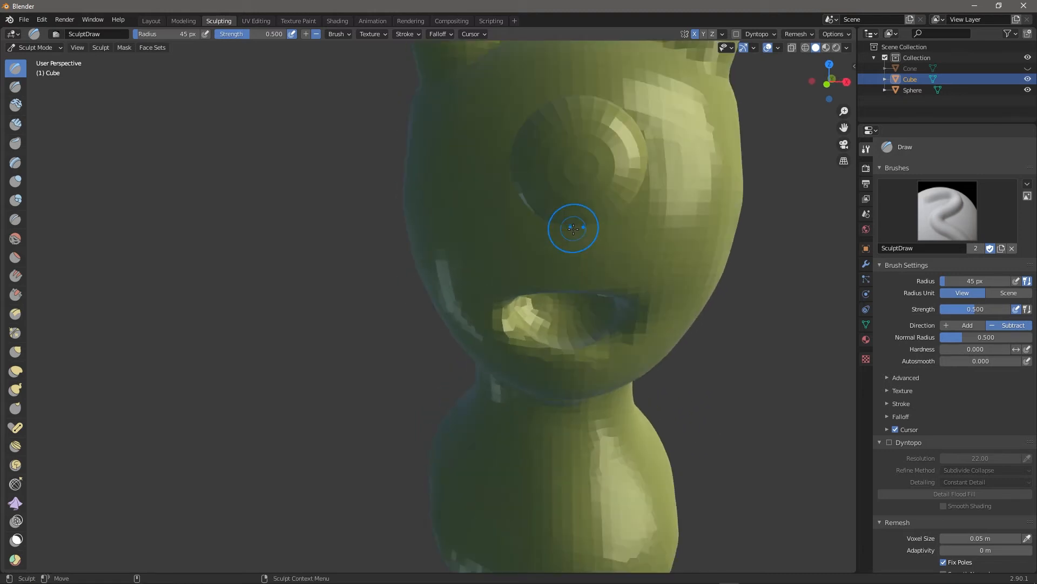
mouse_move(755, 353)
alt+mouse_down()
mouse_move(702, 370)
mouse_move(725, 368)
alt+mouse_up()
mouse_move(527, 246)
mouse_down()
mouse_move(573, 210)
mouse_move(546, 233)
mouse_up()
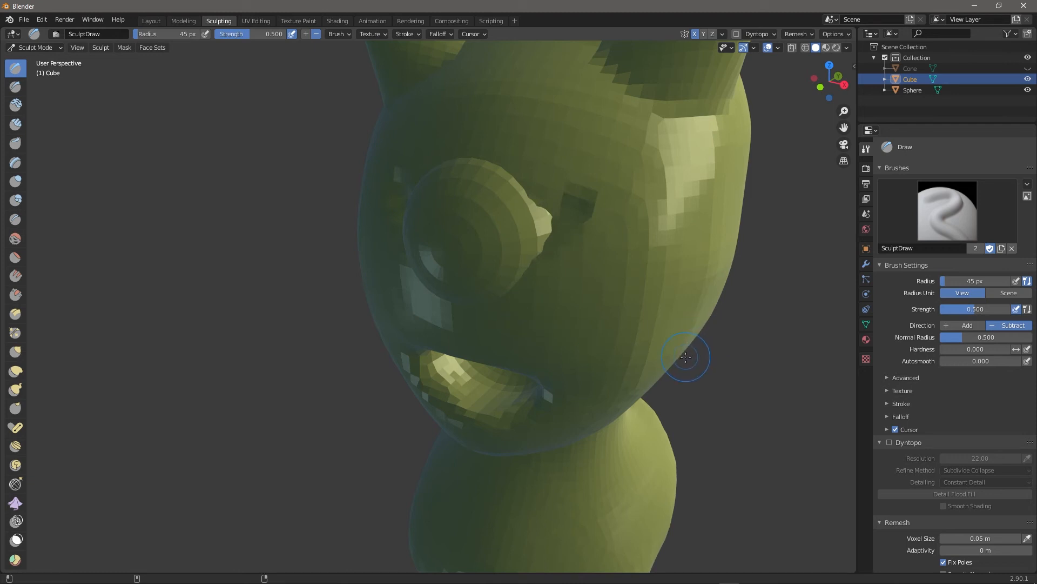
key(super+x)
key(Escape)
key(ctrl+z)
Set the Draw brush to Add, shrink it slightly, and raise a ridge along the eye.
middle_drag(729, 385, 764, 341)
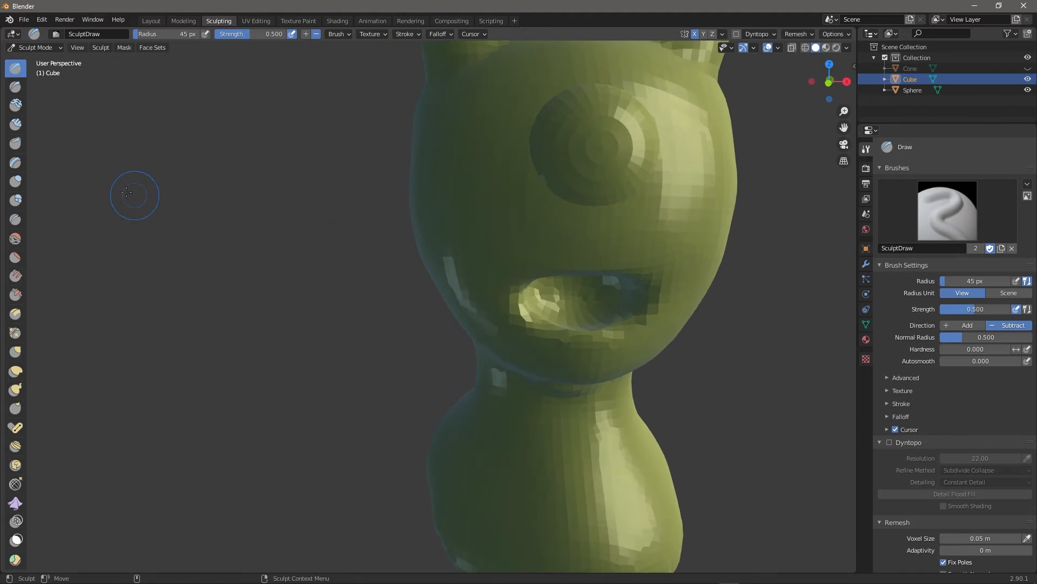
click(306, 36)
middle_drag(797, 340, 777, 359)
key(bracketleft)
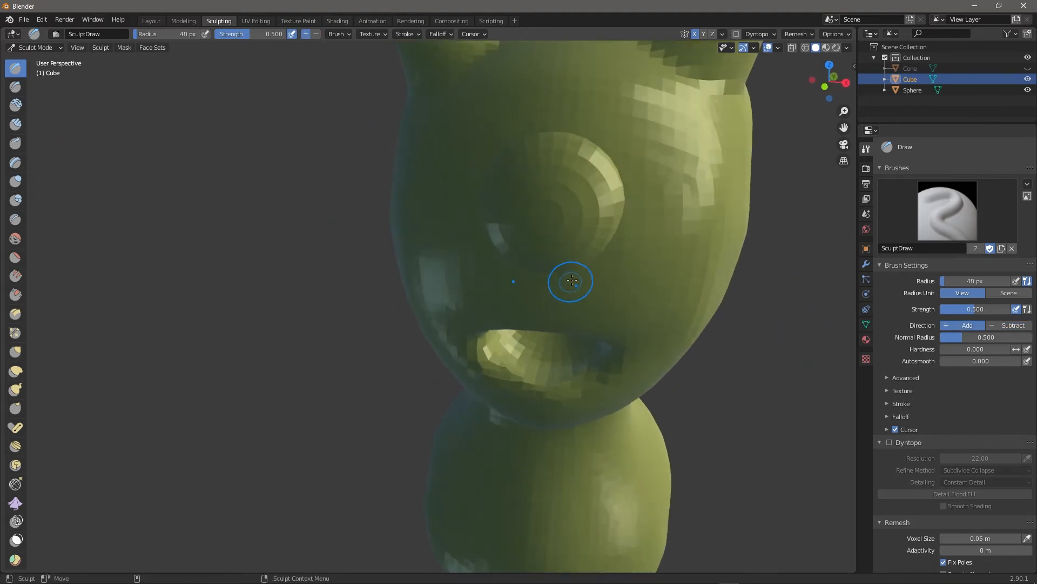
mouse_move(583, 119)
mouse_down()
mouse_move(622, 148)
mouse_move(630, 230)
mouse_up()
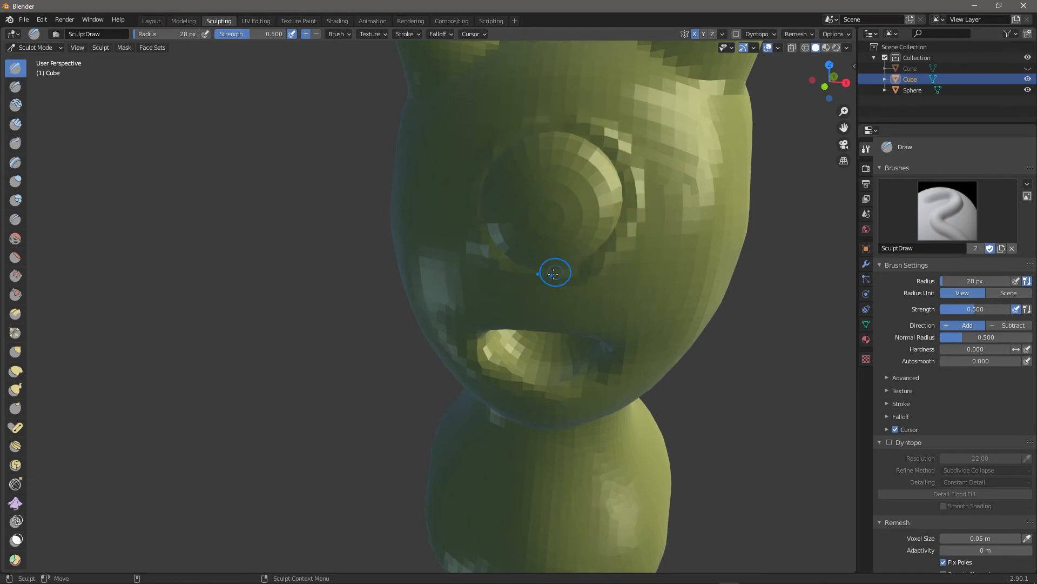
middle_drag(760, 451, 608, 300)
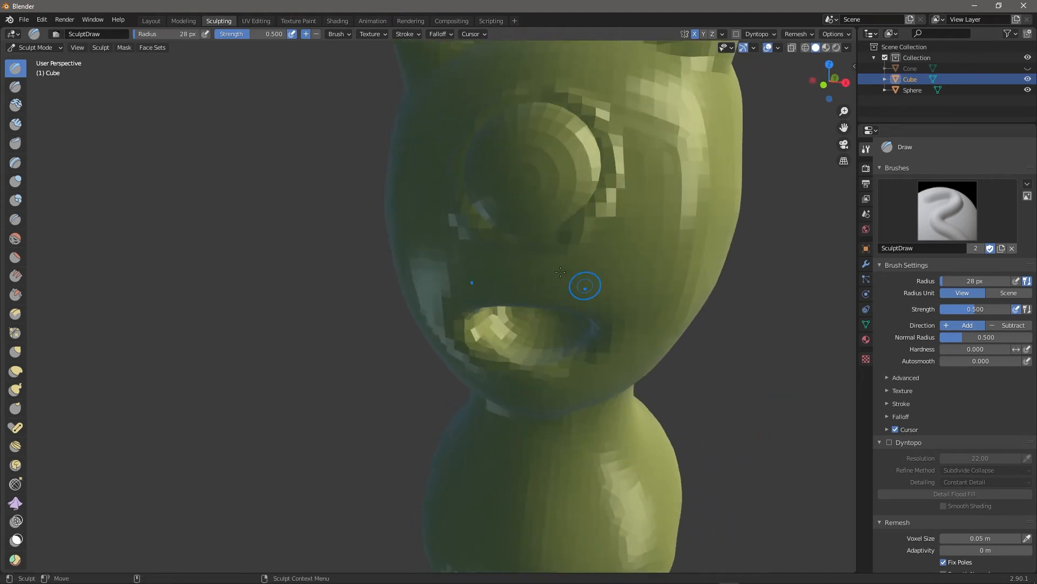
middle_drag(750, 214, 580, 283)
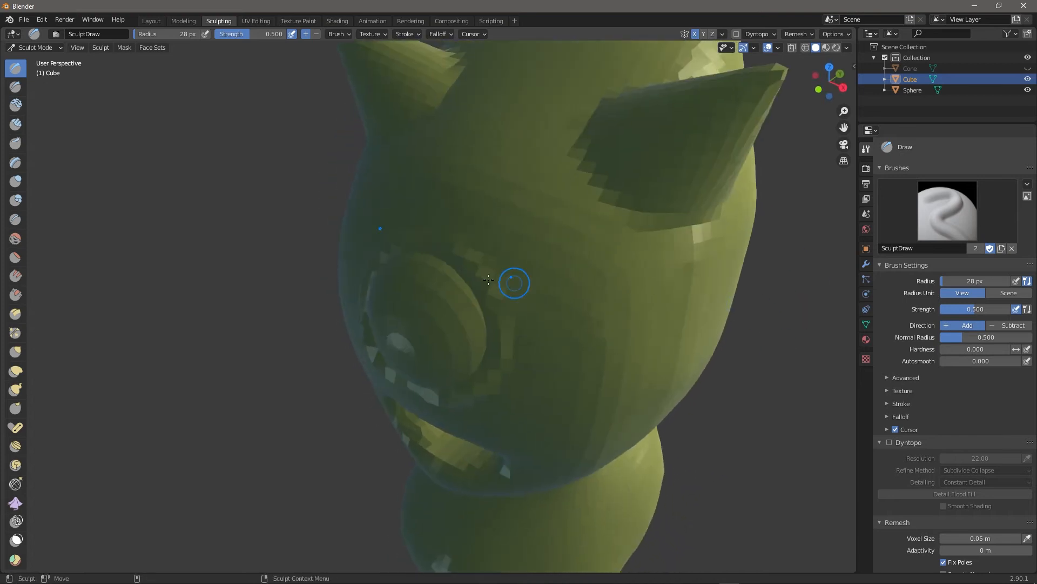
mouse_move(469, 395)
middle_down()
mouse_move(741, 419)
mouse_move(676, 392)
middle_up()
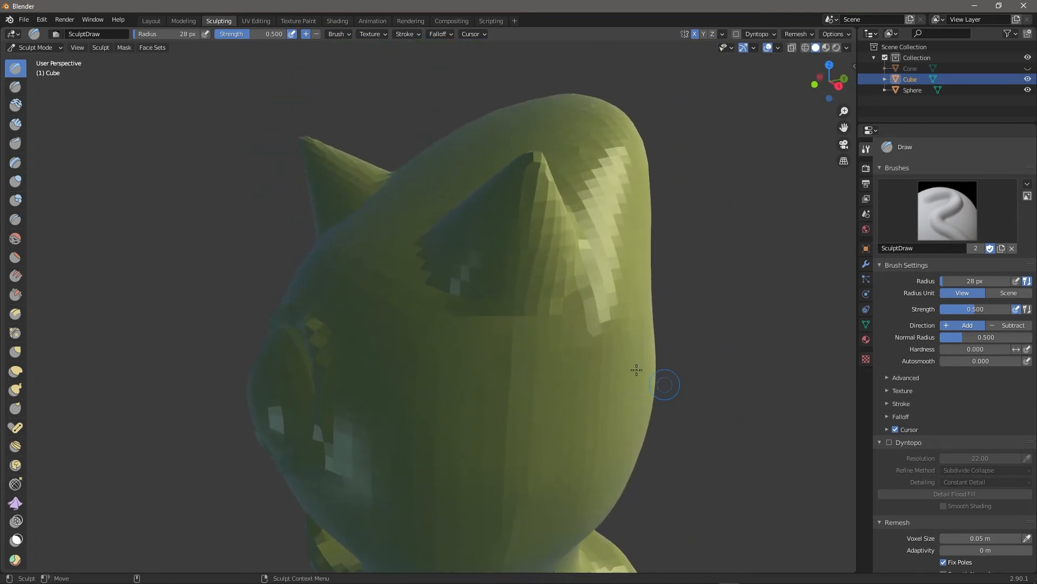
mouse_move(699, 263)
middle_down()
mouse_move(755, 359)
mouse_move(726, 305)
middle_up()
mouse_move(815, 410)
middle_down()
mouse_move(695, 215)
mouse_move(624, 310)
middle_up()
Dent the surface along one horn's edge.
drag(329, 241, 348, 309)
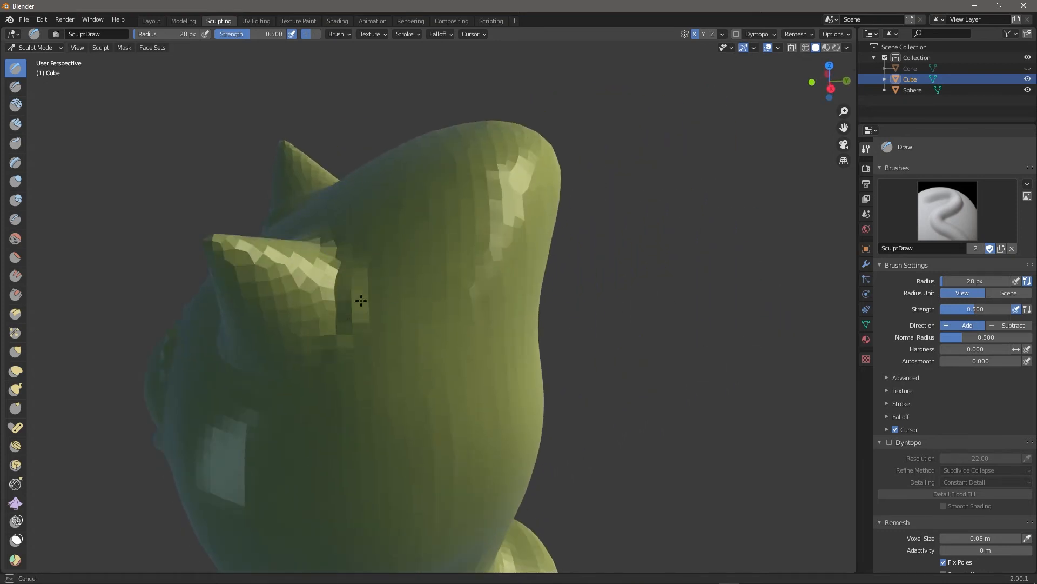
middle_drag(369, 256, 597, 419)
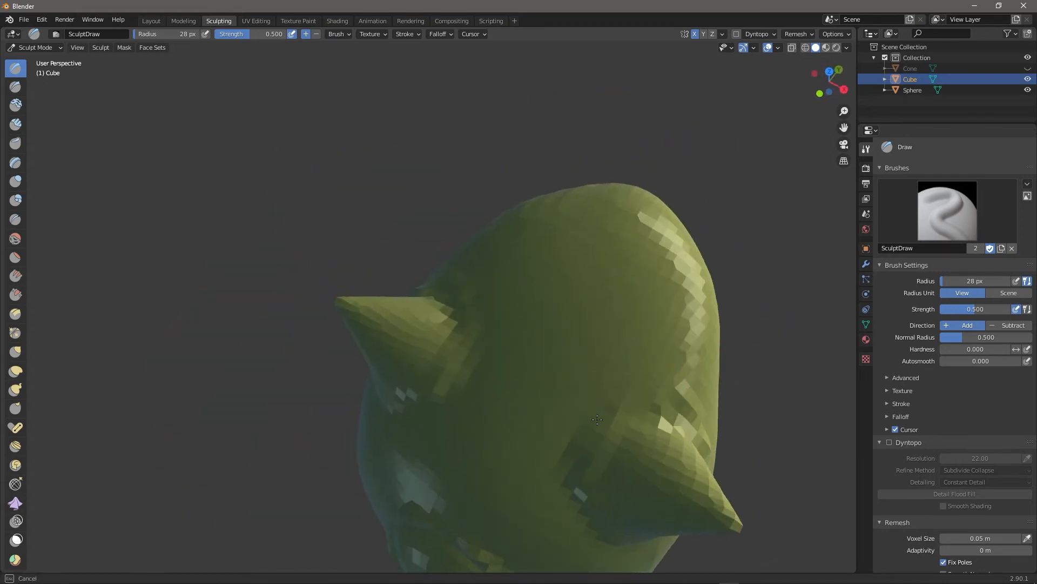
mouse_move(797, 427)
middle_down()
mouse_move(688, 461)
mouse_move(731, 386)
mouse_move(723, 354)
middle_up()
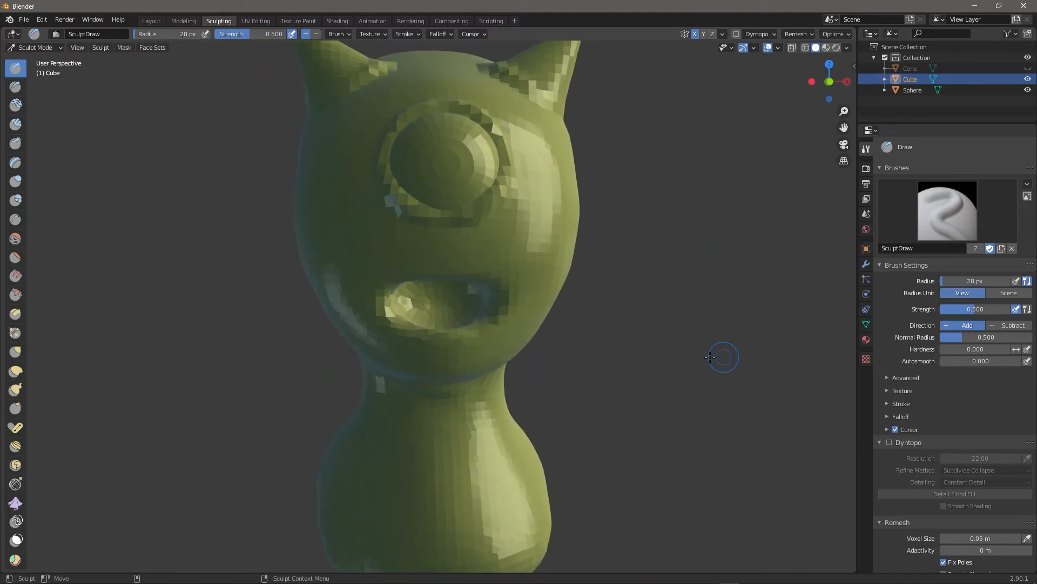
click(15, 389)
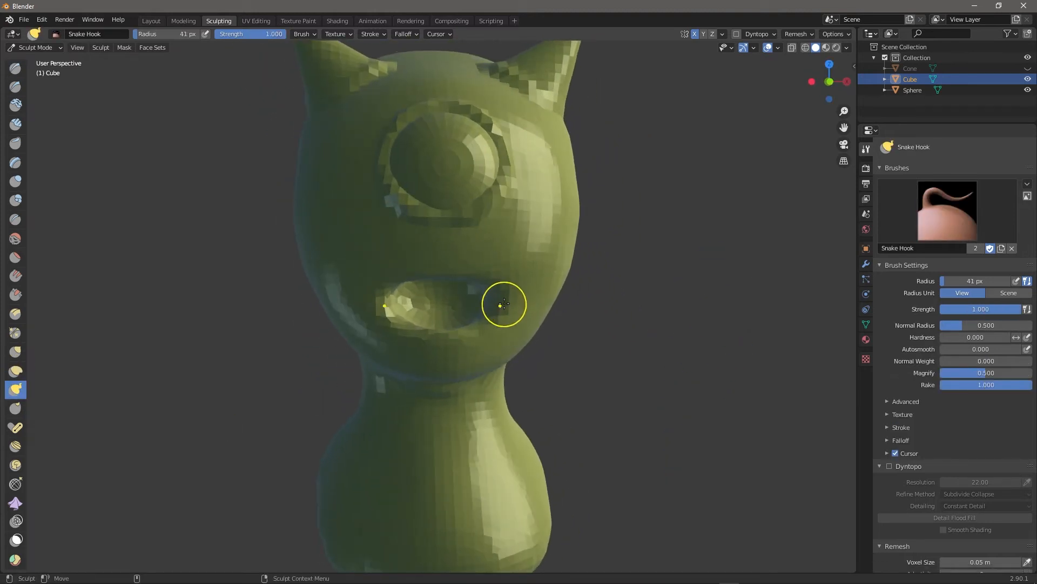
Enlarge the Snake Hook brush to 101 px, widen the mouth corners and pull the upper lip into a smile.
key(bracketright)
key(bracketright)
key(bracketright)
key(bracketright)
key(bracketright)
key(bracketright)
key(bracketright)
drag(495, 303, 511, 296)
drag(512, 296, 522, 294)
drag(448, 283, 478, 288)
drag(481, 282, 480, 289)
mouse_move(465, 283)
mouse_down()
mouse_move(455, 292)
mouse_move(496, 290)
mouse_up()
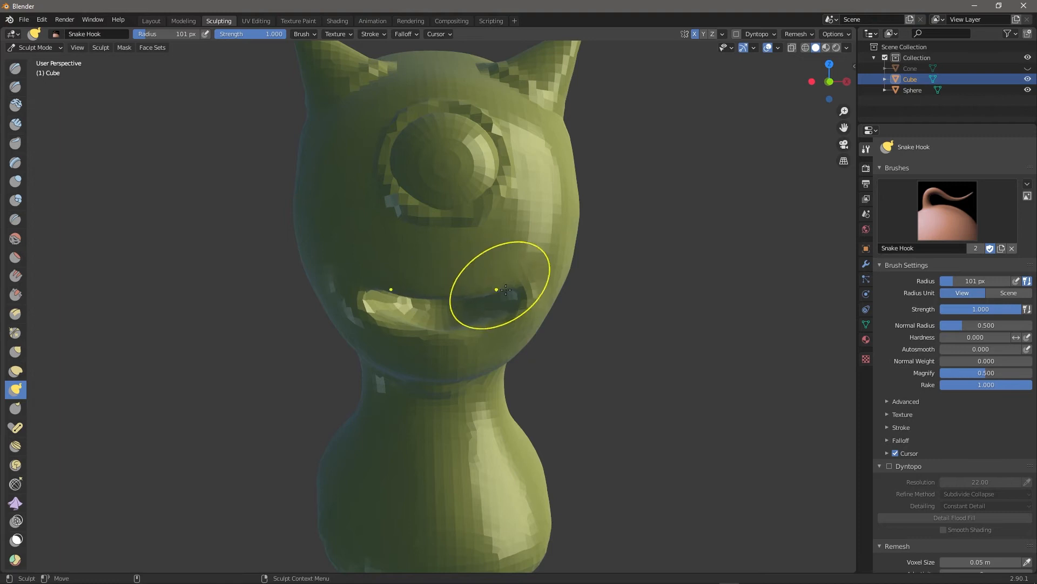
Orbit around the head, neck and body to inspect the reshaped sculpt.
middle_drag(683, 389, 595, 390)
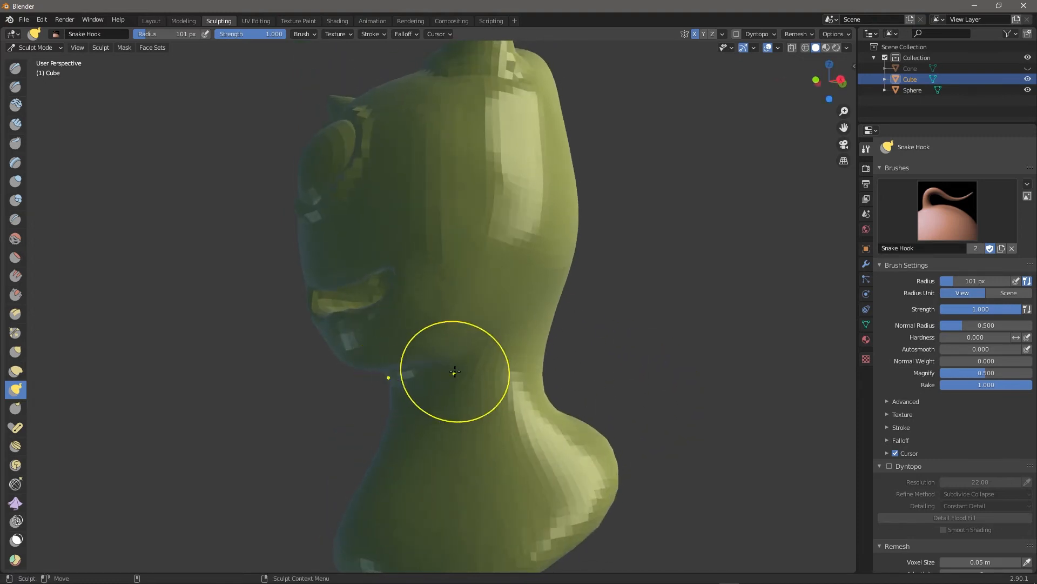
middle_drag(475, 331, 528, 343)
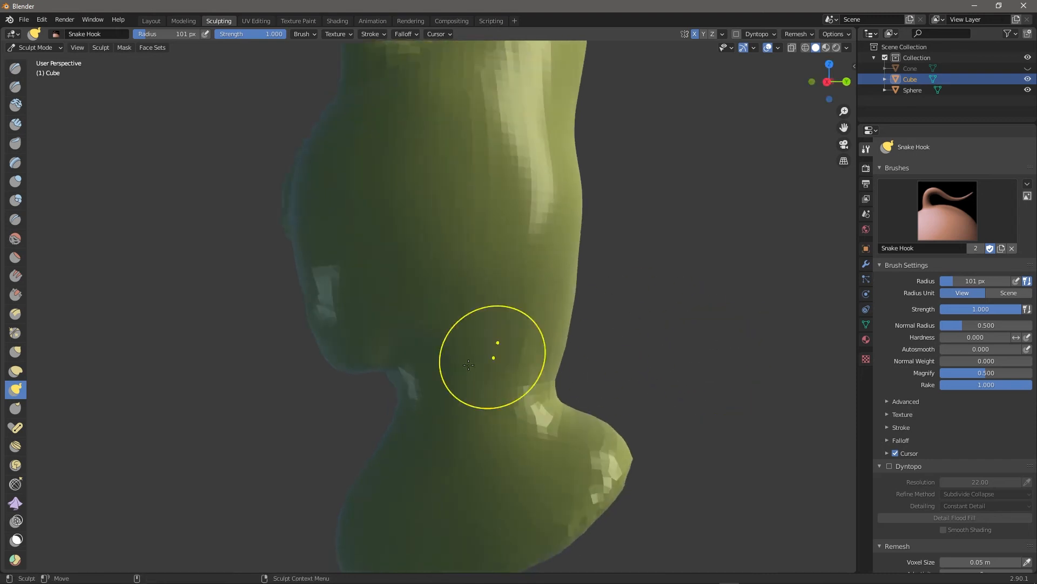
mouse_move(656, 336)
middle_down()
mouse_move(410, 382)
mouse_move(352, 406)
middle_up()
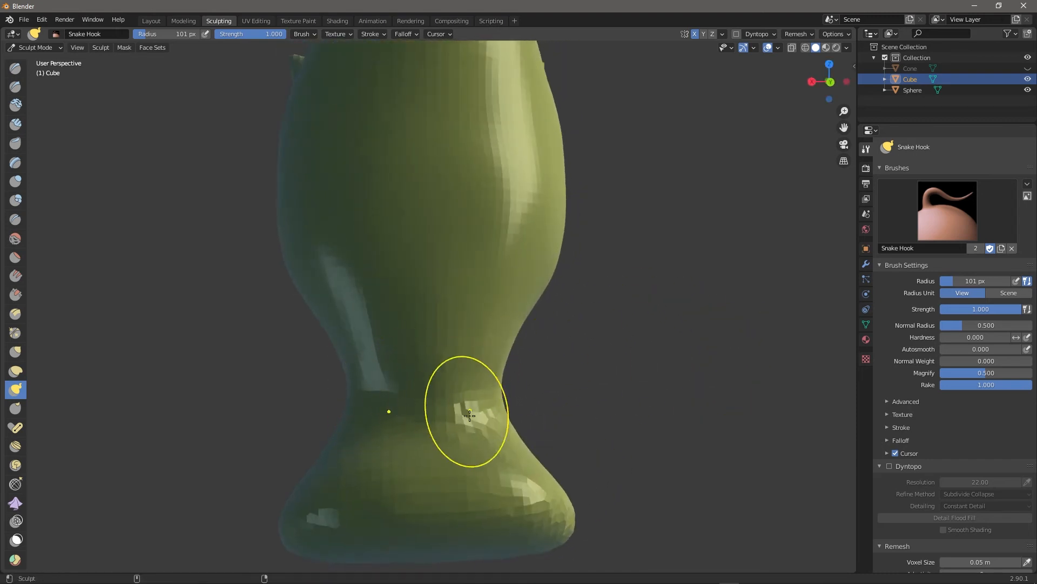
middle_drag(648, 409, 368, 375)
middle_drag(618, 406, 360, 384)
alt+drag(539, 370, 649, 373)
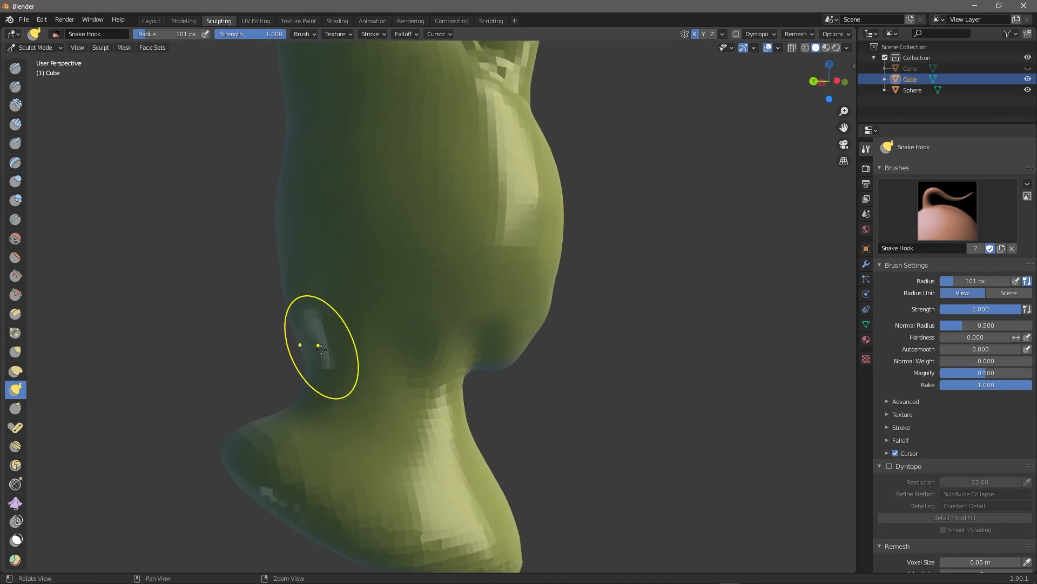
middle_drag(583, 356, 556, 336)
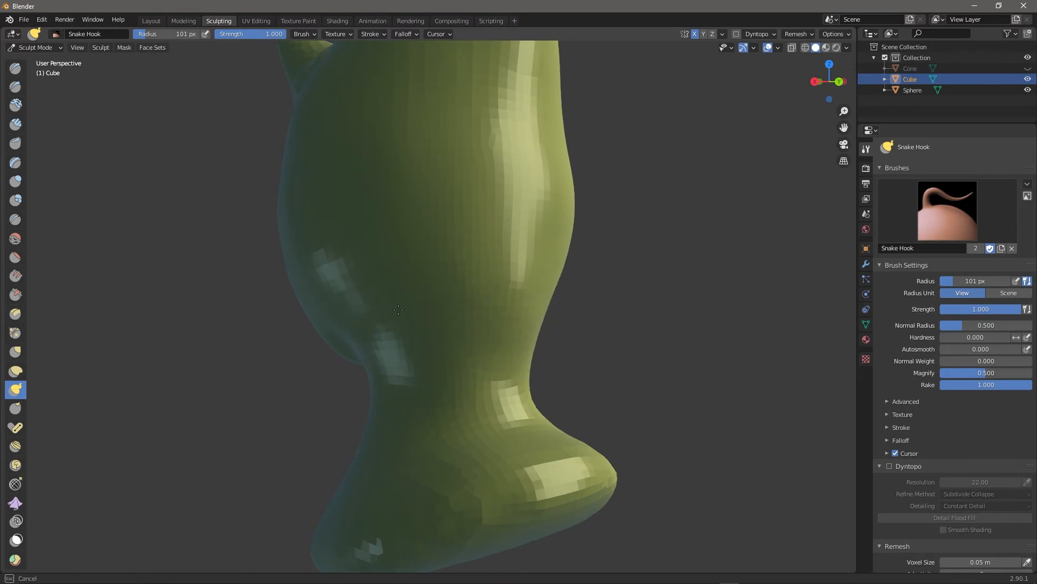
middle_drag(620, 358, 691, 351)
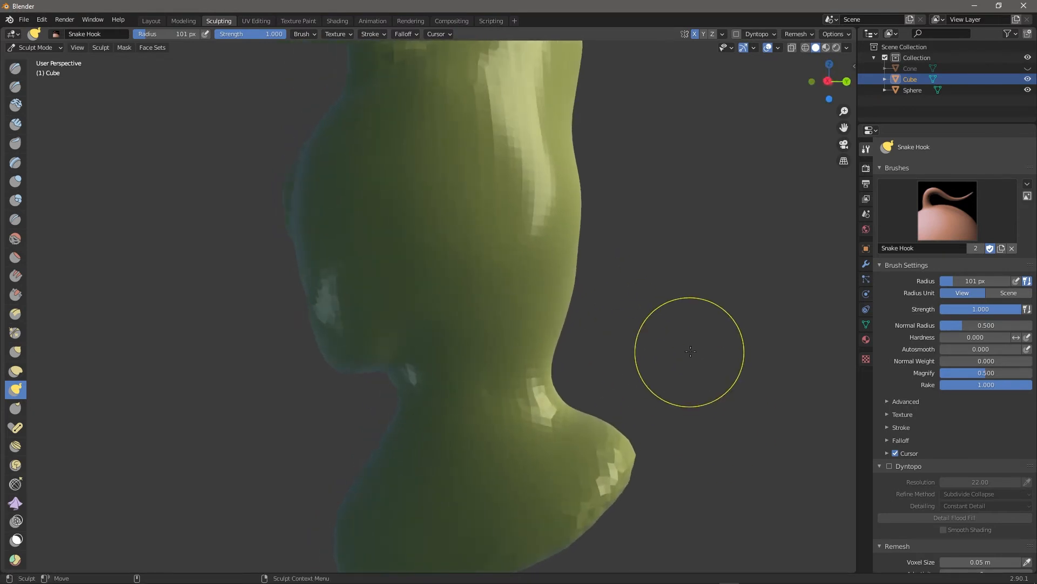
mouse_move(695, 324)
middle_down()
mouse_move(719, 330)
mouse_move(612, 377)
middle_up()
middle_drag(604, 417, 663, 350)
Snap to the Right Ortho side view and compare the profile with the front.
click(832, 80)
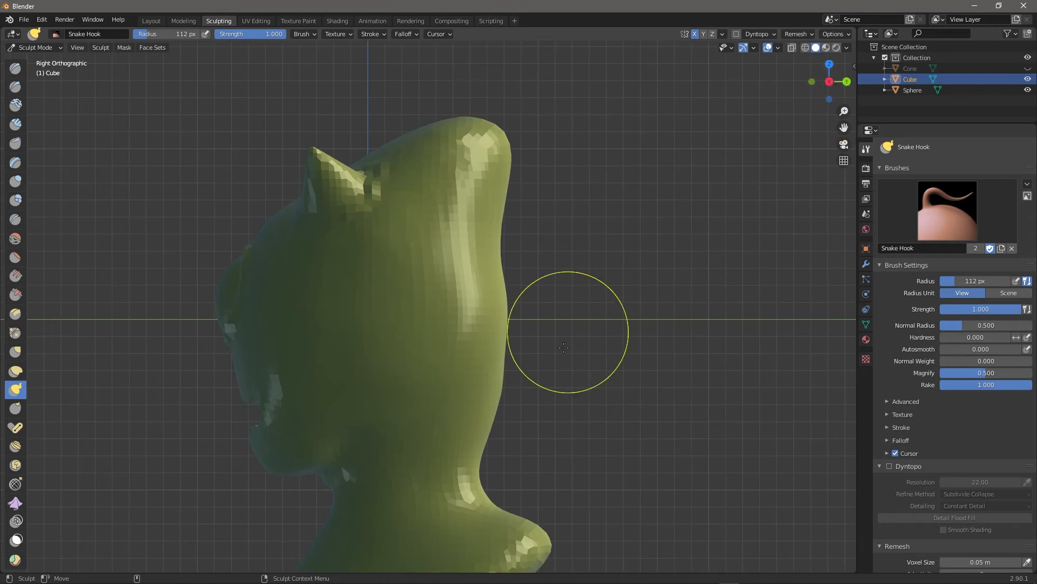
scroll(568, 332, down, 3)
scroll(568, 346, up, 1)
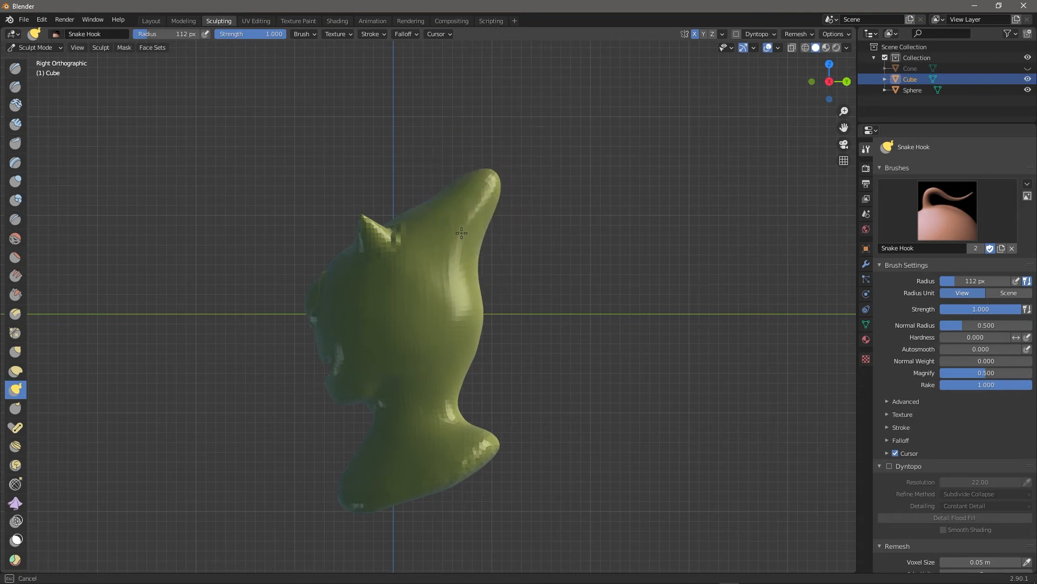
mouse_move(564, 290)
middle_down()
mouse_move(556, 203)
mouse_move(583, 262)
middle_up()
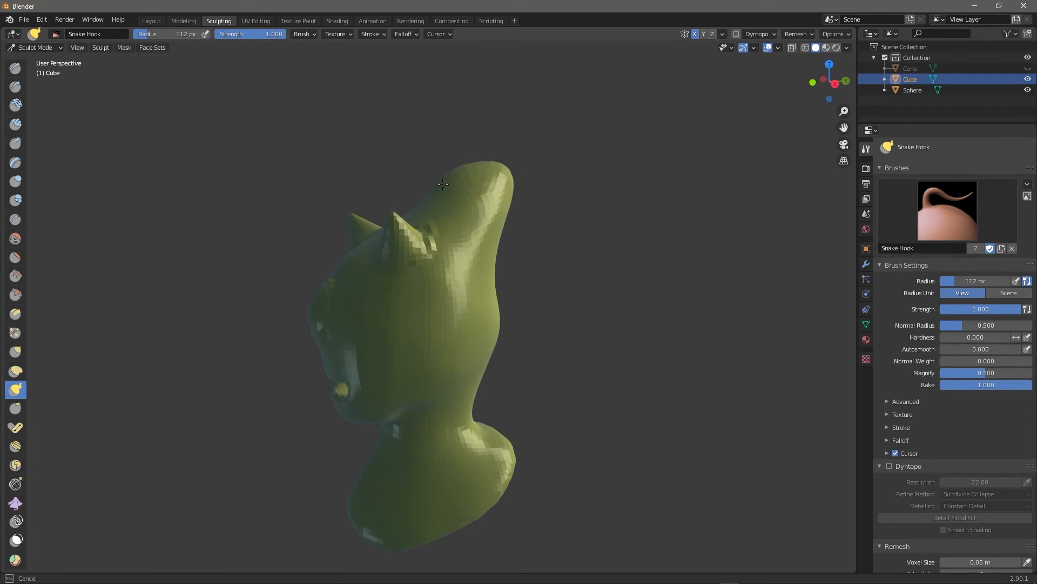
middle_drag(435, 184, 522, 188)
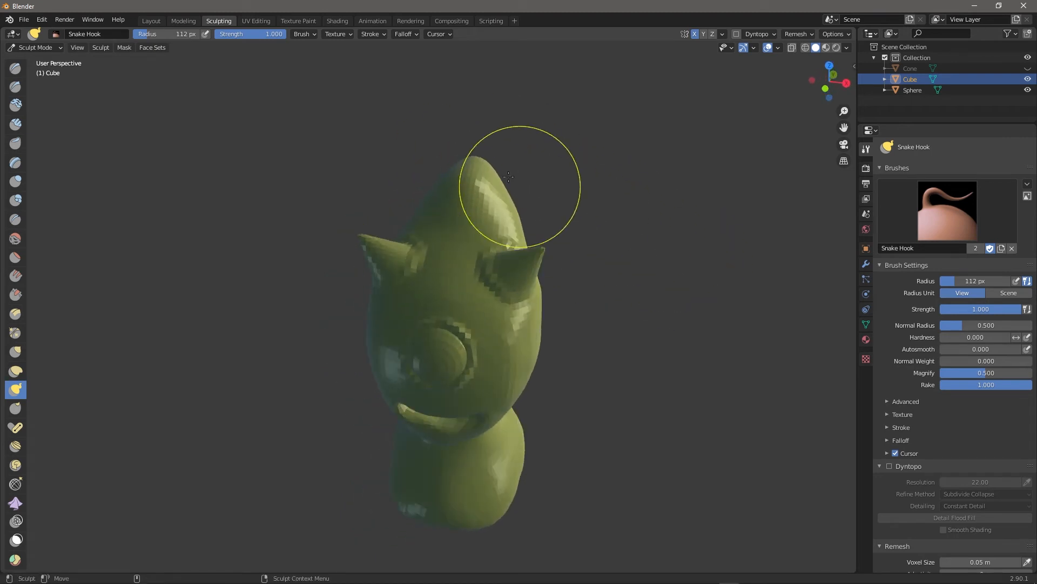
mouse_move(553, 165)
middle_down()
mouse_move(468, 203)
mouse_move(474, 171)
mouse_move(572, 171)
middle_up()
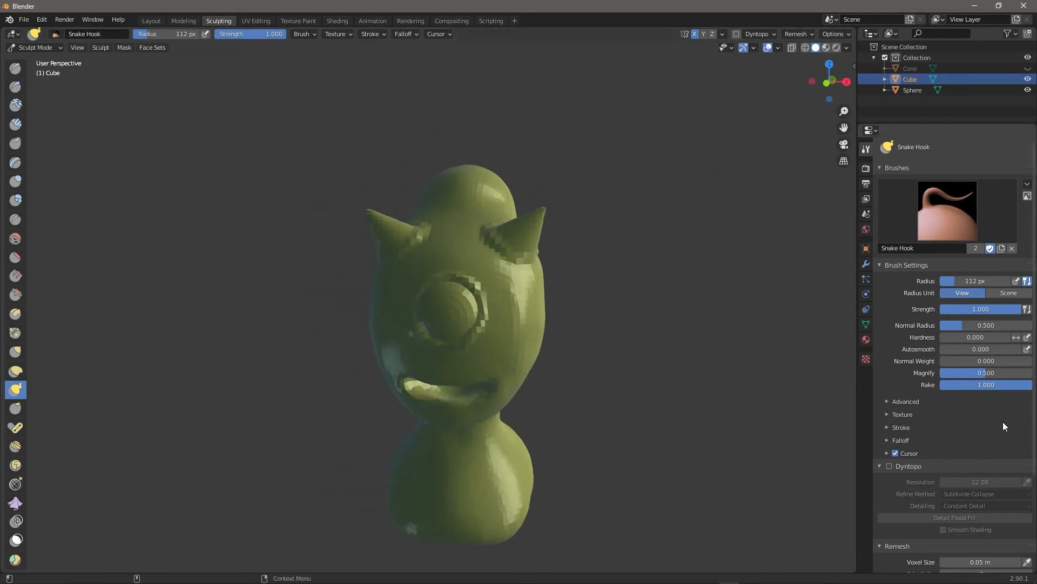
Reshape the mouth with a pulling stroke from the front view.
scroll(934, 515, down, 5)
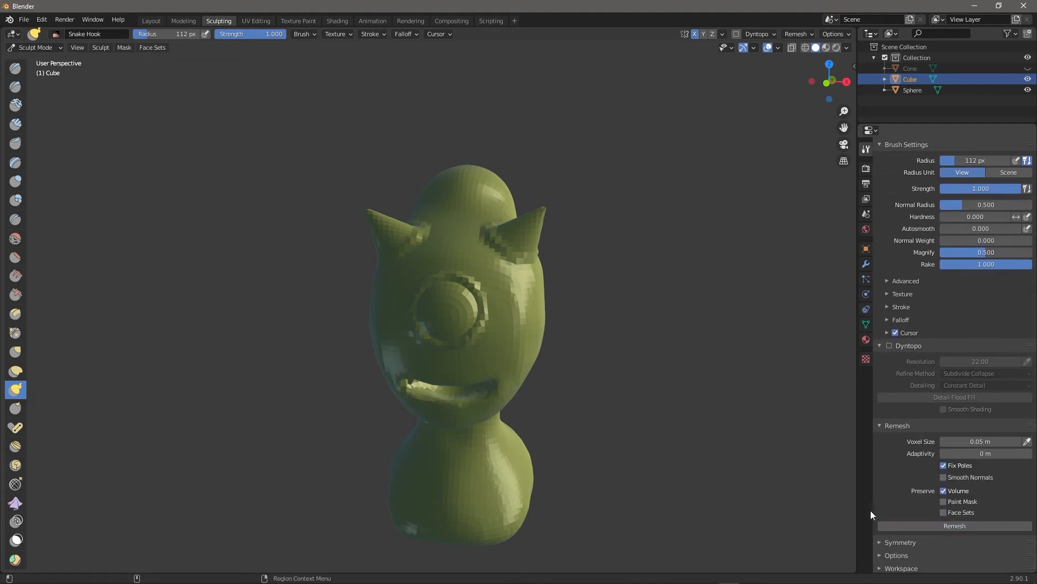
mouse_move(605, 418)
middle_down()
mouse_move(628, 398)
mouse_move(617, 402)
middle_up()
drag(470, 386, 538, 364)
middle_drag(646, 414, 507, 385)
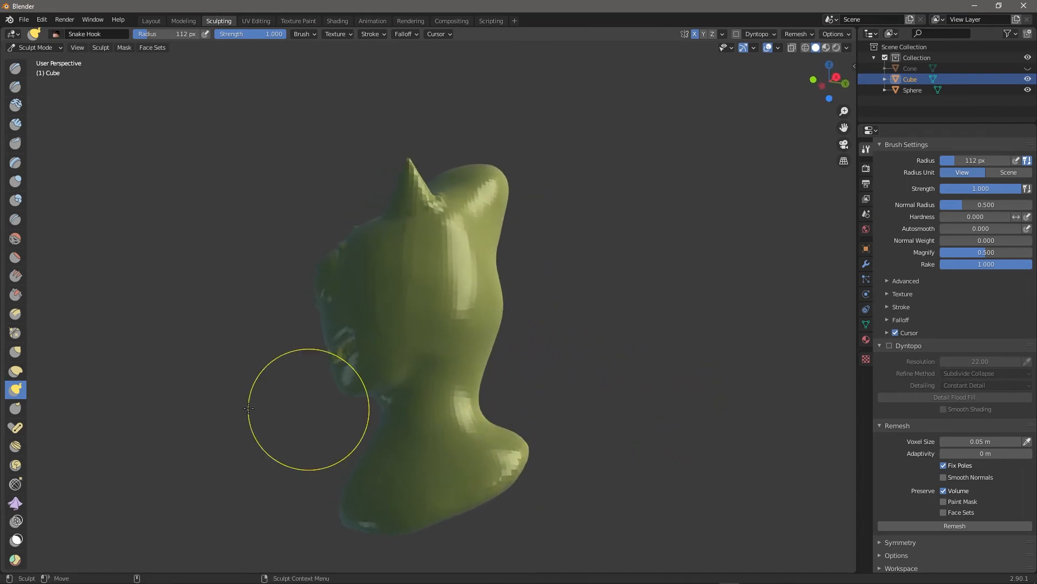
Reshape the neck with the Elastic Deform brush, shrinking its radius to 81 px.
click(15, 371)
mouse_move(394, 416)
mouse_down()
mouse_move(382, 409)
mouse_move(394, 400)
mouse_up()
middle_drag(542, 359, 659, 378)
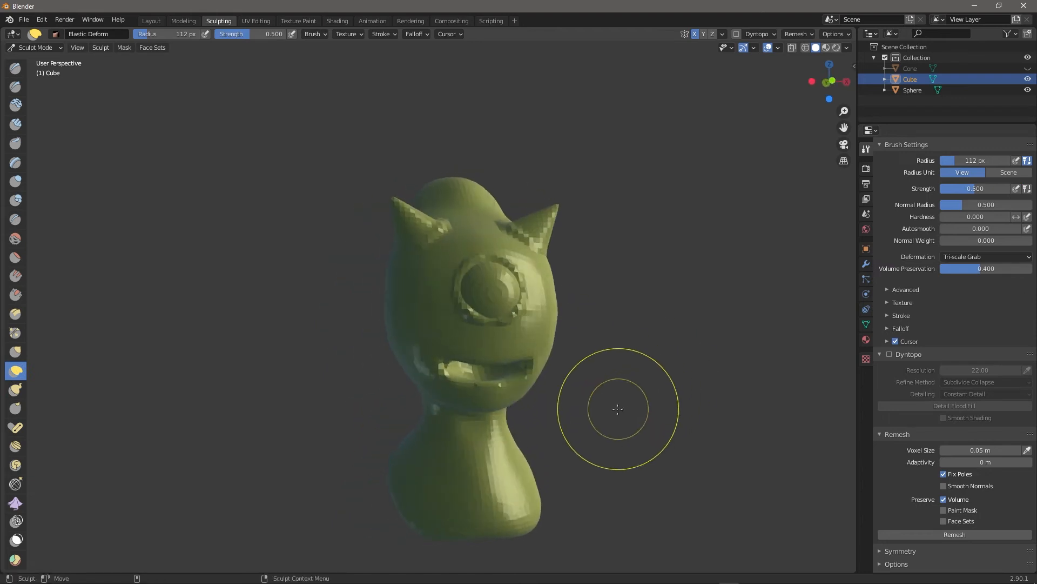
scroll(619, 408, up, 5)
scroll(615, 414, down, 3)
scroll(617, 416, up, 2)
middle_drag(743, 439, 713, 341)
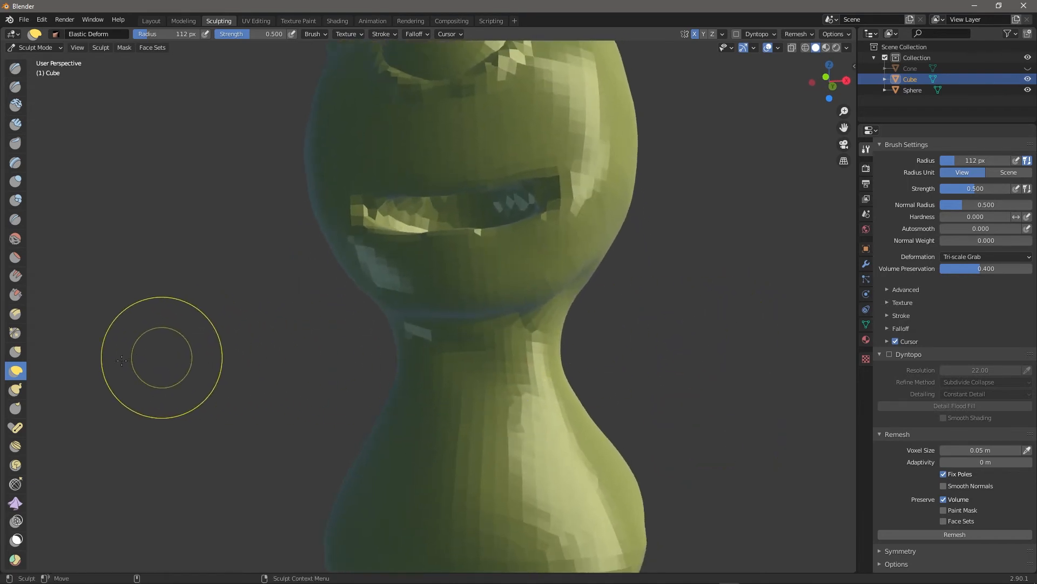
drag(494, 301, 497, 297)
key(f)
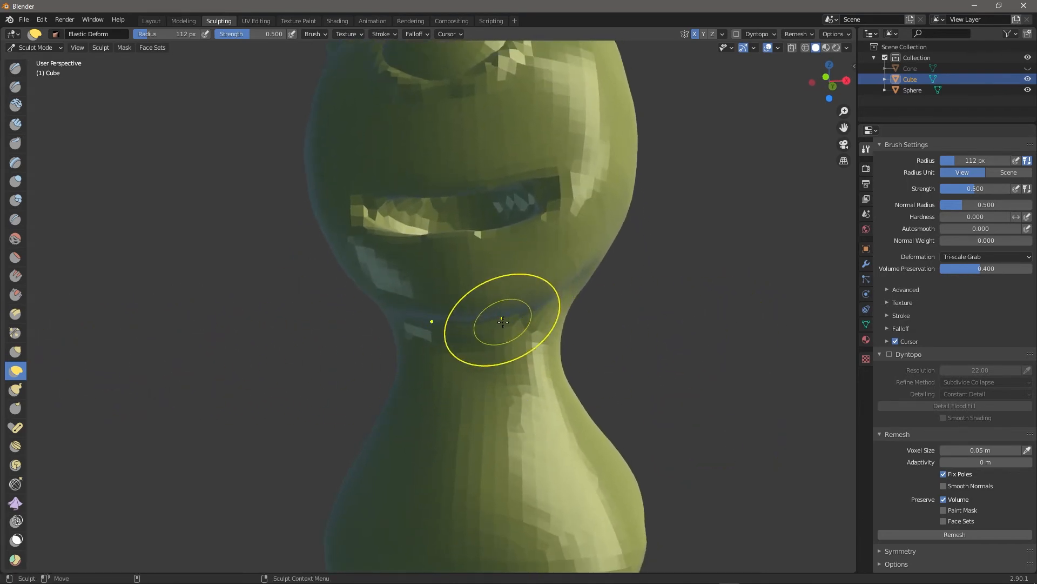
click(539, 316)
Pull the chin downward with the Grab brush enlarged to about 151 px.
click(16, 352)
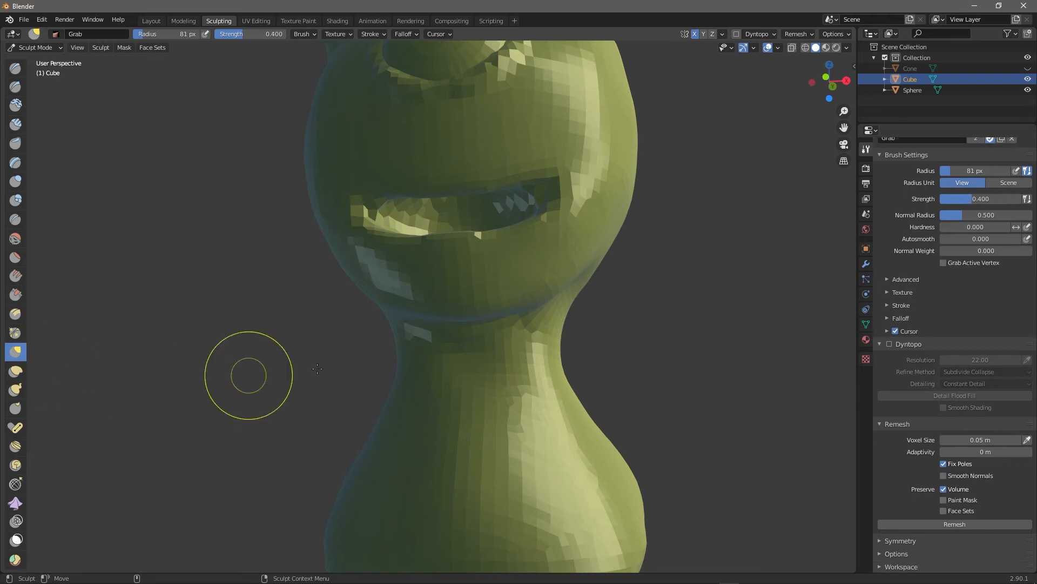
middle_drag(727, 339, 279, 339)
key(bracketright)
key(bracketright)
key(bracketright)
key(bracketright)
key(bracketright)
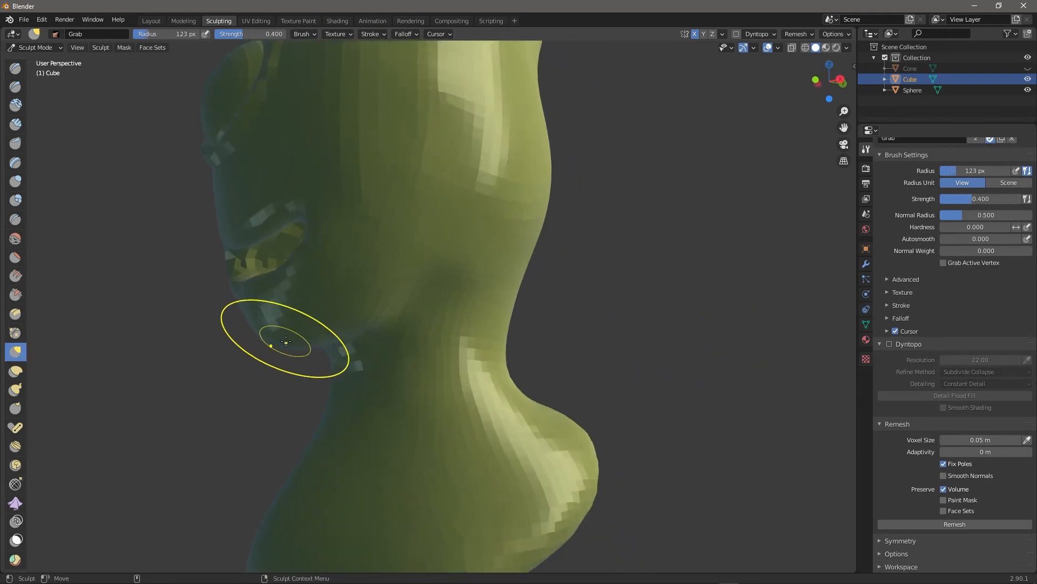
mouse_move(292, 339)
mouse_down()
mouse_move(292, 349)
mouse_move(316, 344)
mouse_up()
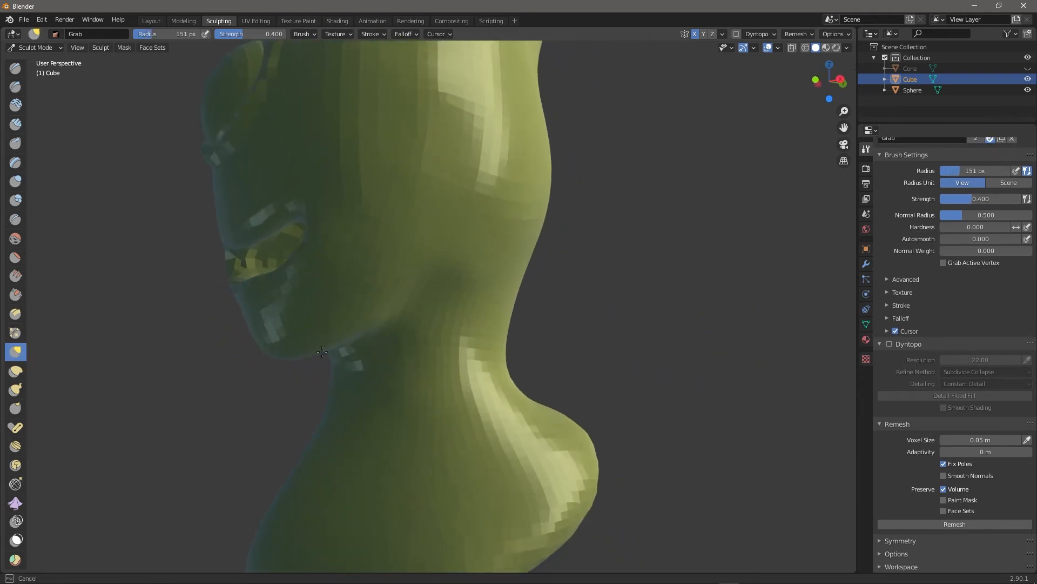
middle_drag(649, 324, 694, 361)
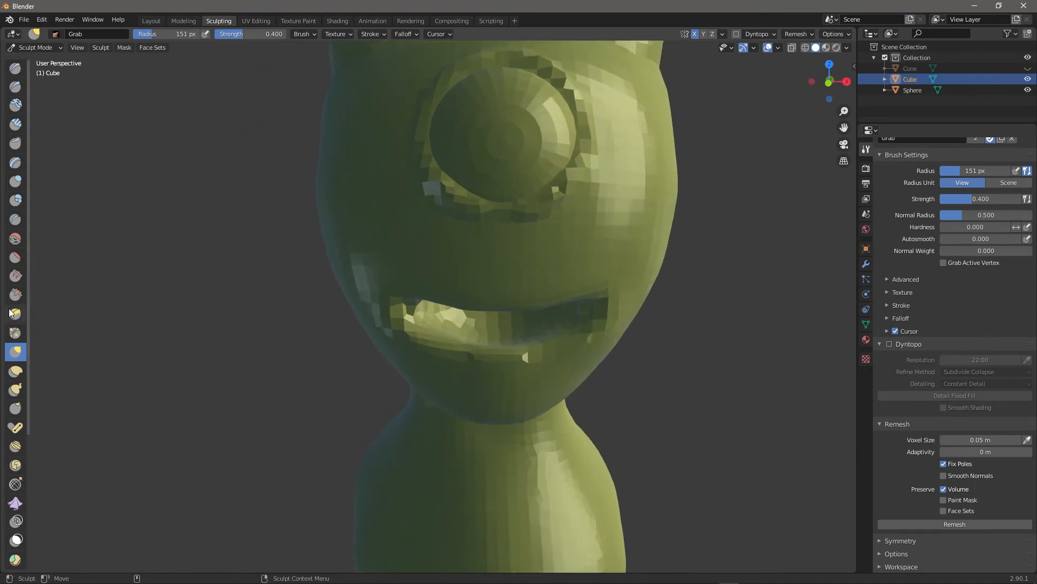
Pinch the right and left mouth corners with the Pinch/Magnify brush.
click(16, 333)
middle_drag(764, 382, 540, 276)
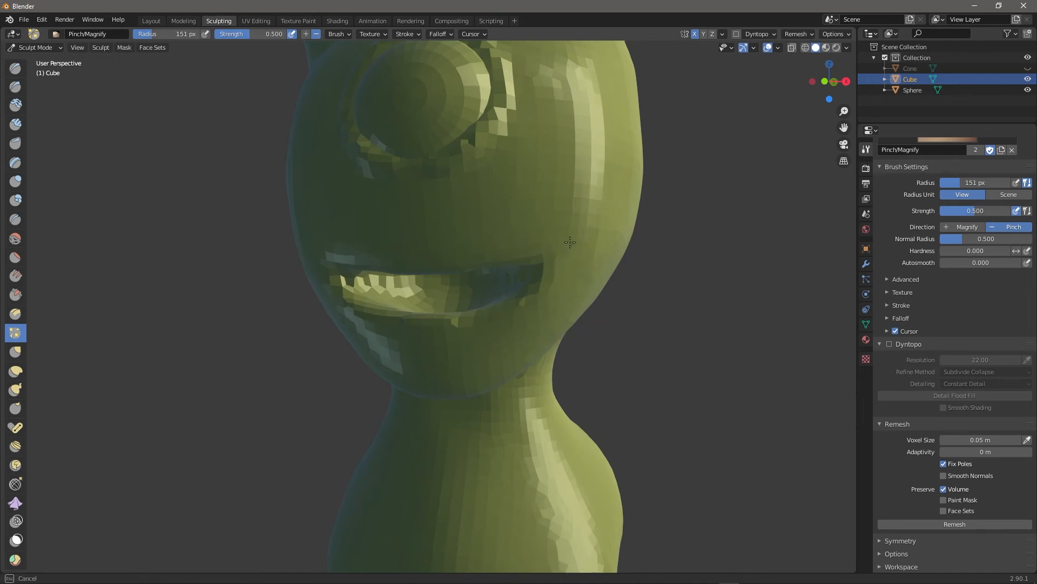
drag(546, 276, 547, 275)
mouse_move(670, 349)
middle_down()
mouse_move(702, 361)
mouse_move(709, 343)
middle_up()
drag(491, 264, 475, 271)
middle_drag(827, 428, 676, 417)
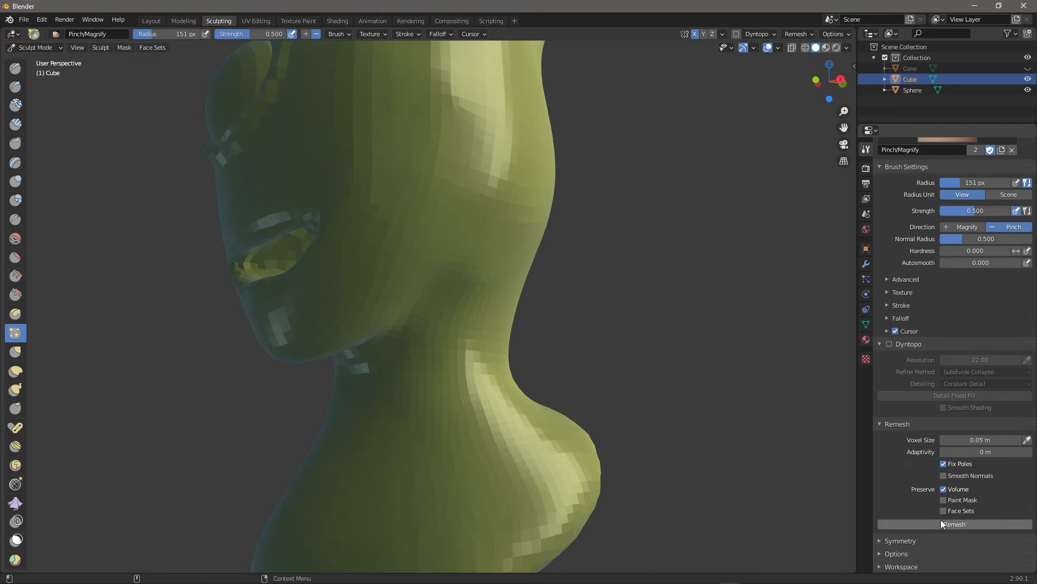
Remesh at 0.03 m voxel size, then pinch below the mouth and on the lower shoulder.
click(975, 439)
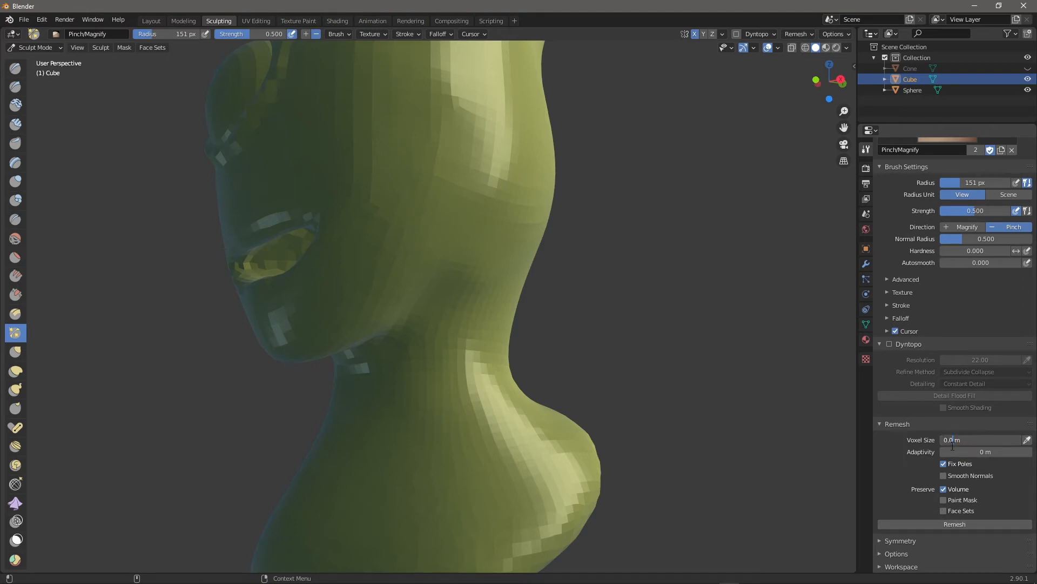
click(955, 523)
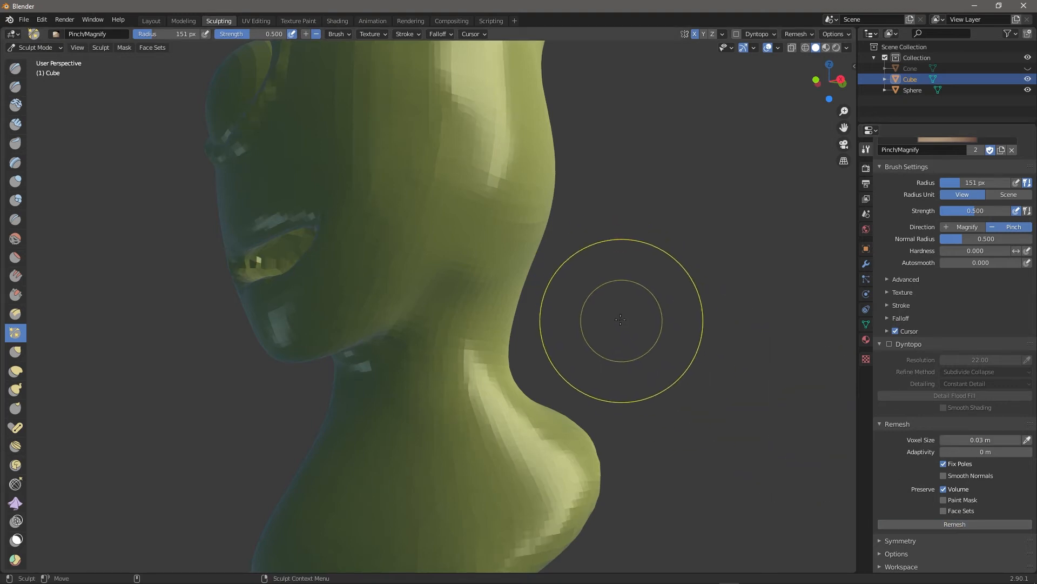
mouse_move(621, 323)
middle_down()
mouse_move(684, 348)
mouse_move(681, 331)
middle_up()
drag(502, 349, 604, 324)
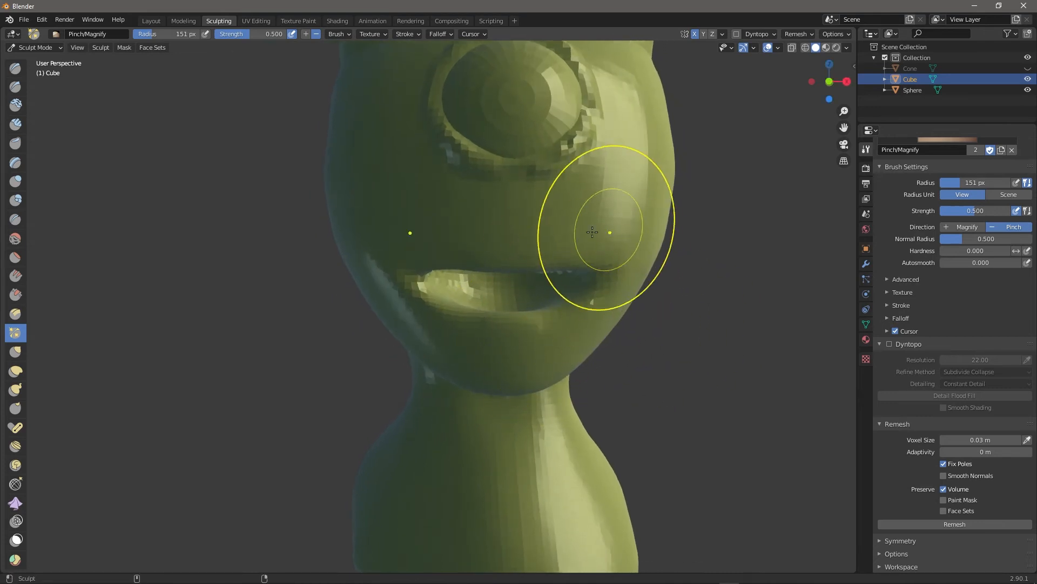
middle_drag(748, 430, 683, 403)
drag(488, 504, 476, 523)
drag(442, 532, 518, 514)
Choose the Rotate brush and frame the head showing both horns.
middle_drag(730, 347, 594, 392)
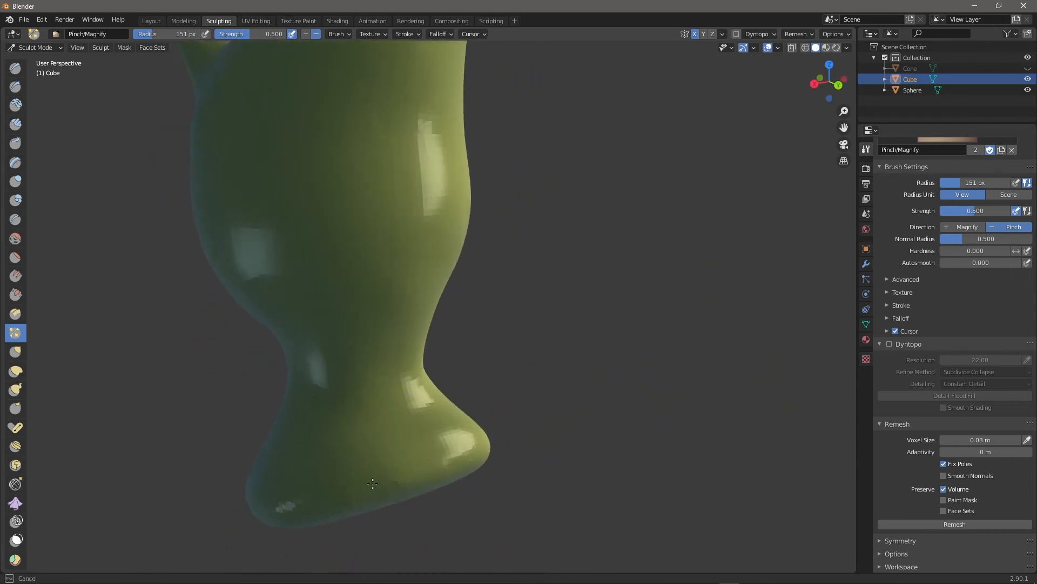
middle_drag(613, 308, 615, 257)
shift+middle_drag(553, 190, 568, 377)
click(15, 464)
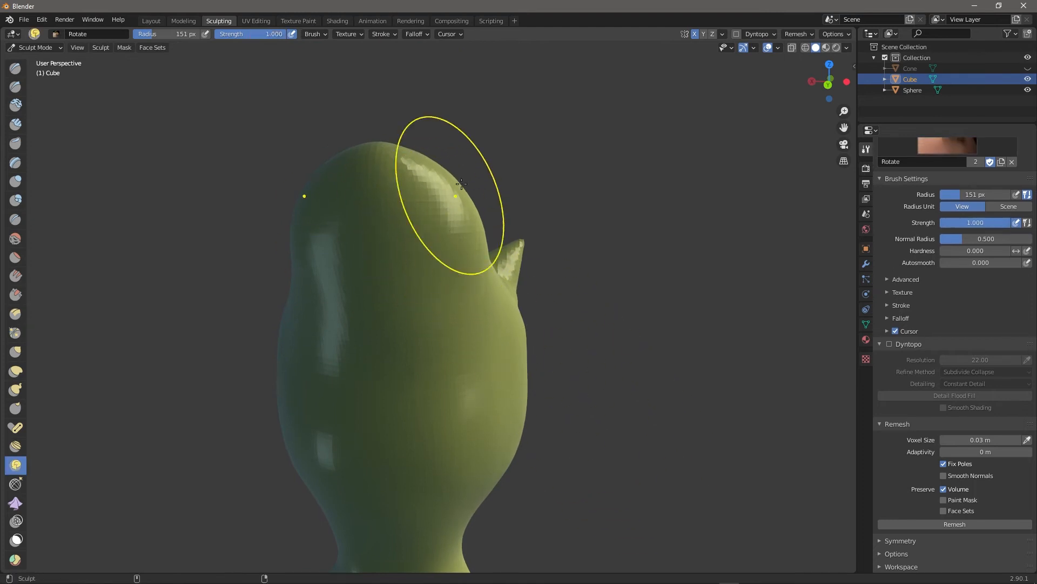
middle_drag(711, 364, 459, 254)
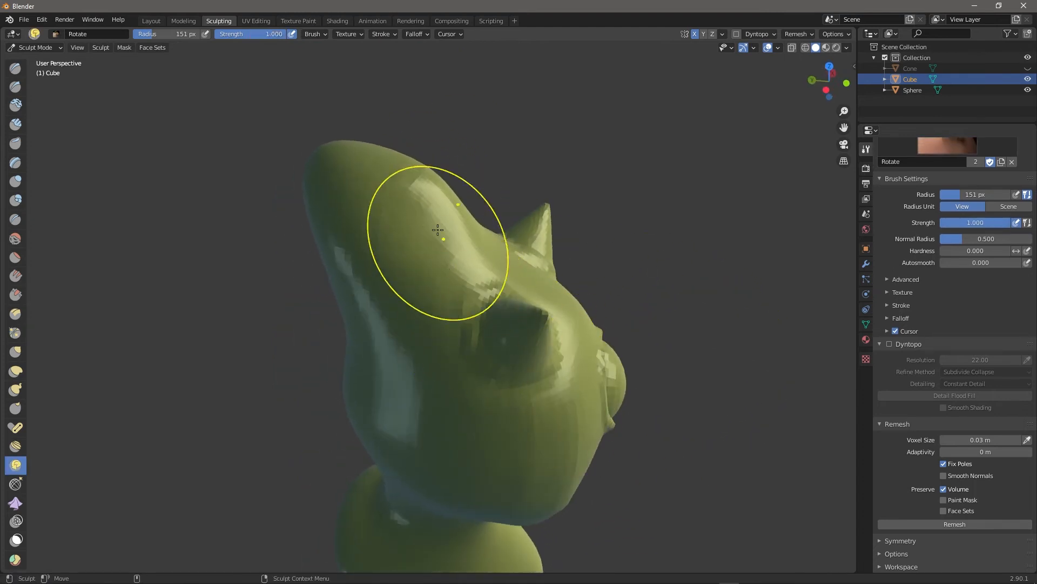
middle_drag(706, 339, 624, 279)
scroll(605, 310, up, 4)
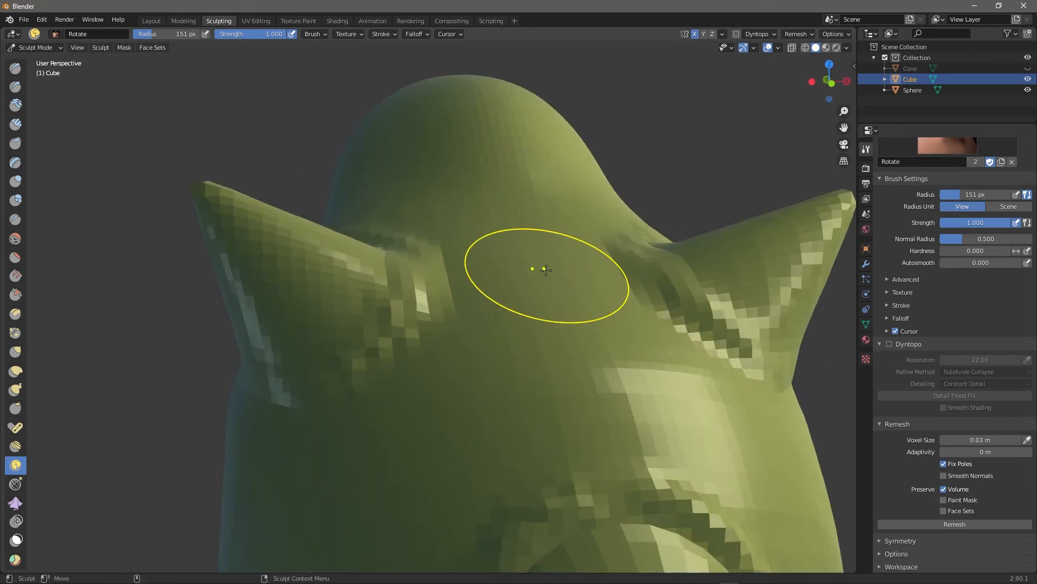
With the Draw brush, build up and reshape both horn bases using X-mirrored strokes.
click(18, 70)
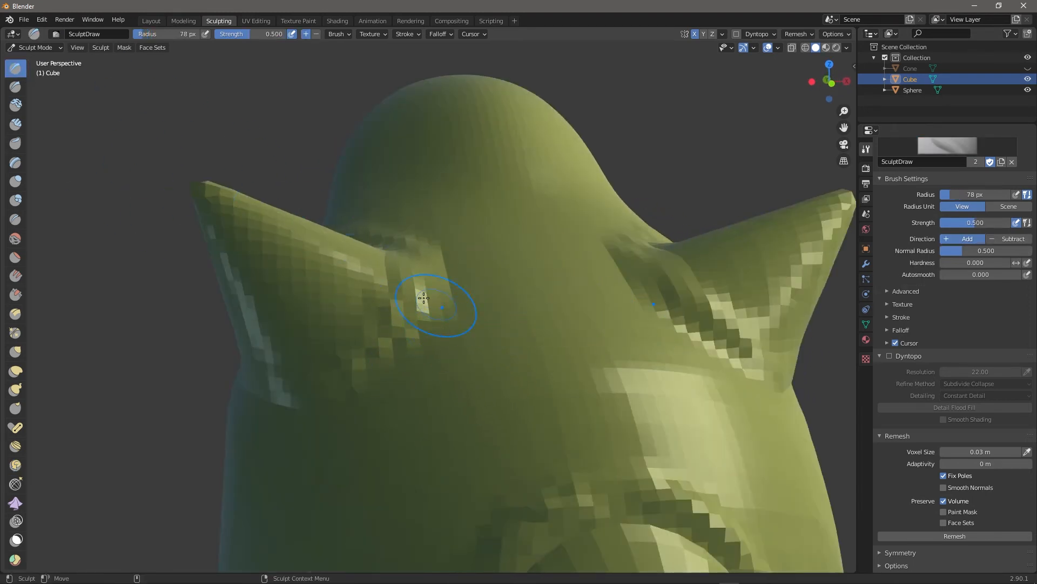
drag(429, 270, 330, 405)
alt+drag(810, 396, 855, 388)
drag(618, 334, 559, 364)
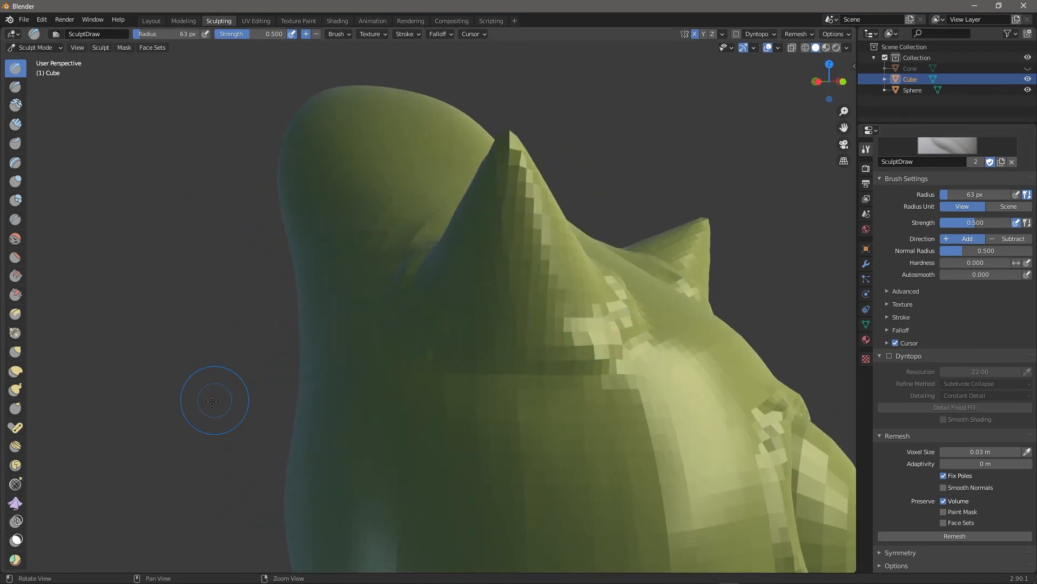
middle_drag(215, 400, 274, 419)
middle_drag(736, 289, 562, 303)
drag(562, 304, 579, 356)
mouse_move(796, 456)
middle_down()
mouse_move(655, 398)
mouse_move(347, 305)
middle_up()
mouse_move(347, 306)
mouse_down()
mouse_move(342, 297)
mouse_move(394, 271)
mouse_move(403, 286)
mouse_up()
Deepen the mirrored creases at both horn bases and carve a groove across the head.
mouse_move(677, 155)
middle_down()
mouse_move(701, 178)
mouse_move(707, 153)
middle_up()
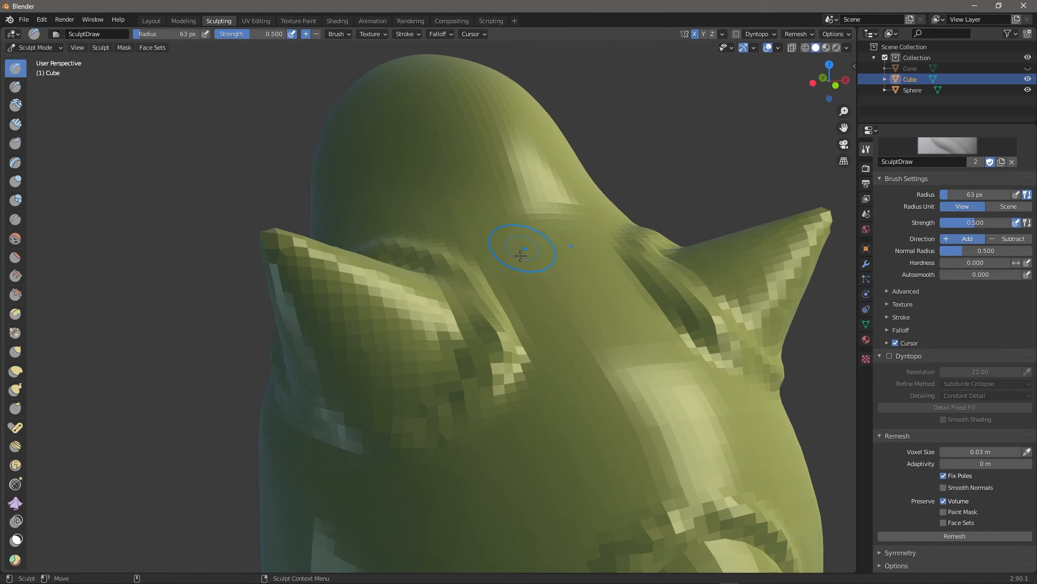
mouse_move(500, 323)
mouse_down()
mouse_move(465, 303)
mouse_move(494, 357)
mouse_up()
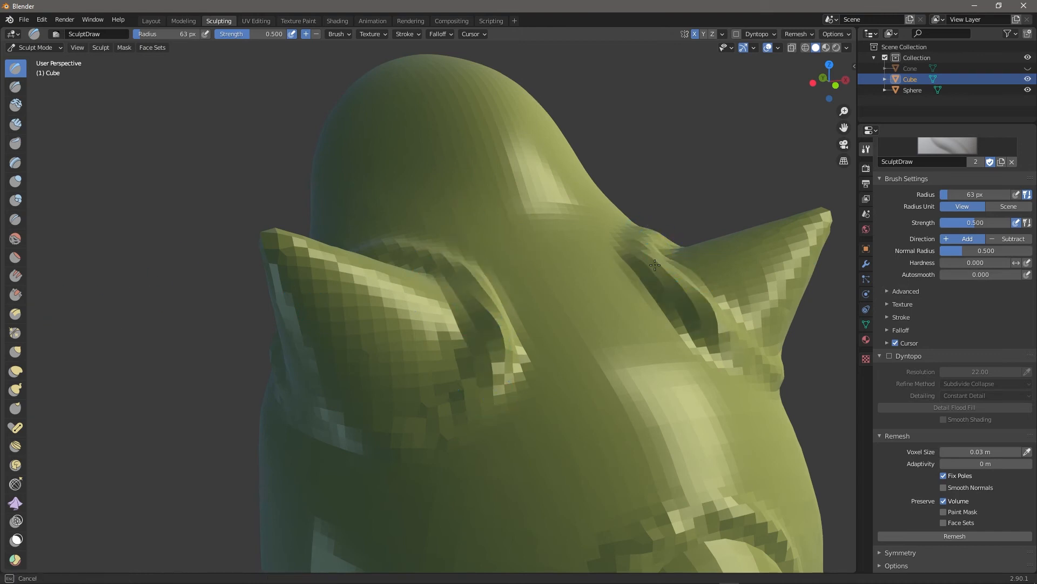
drag(651, 235, 661, 268)
scroll(791, 405, down, 2)
middle_drag(782, 417, 611, 350)
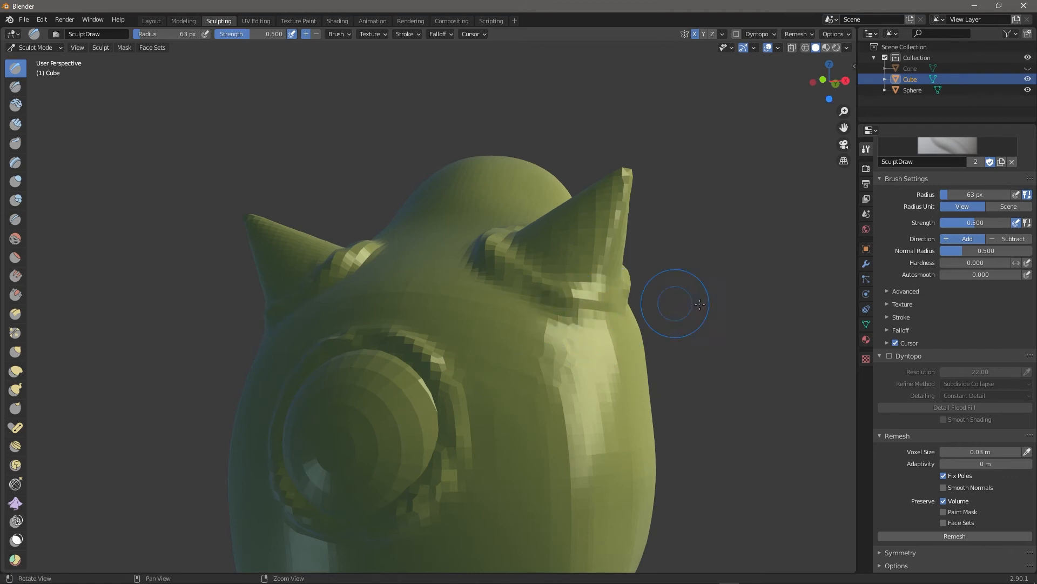
middle_drag(671, 366, 549, 329)
drag(461, 322, 492, 322)
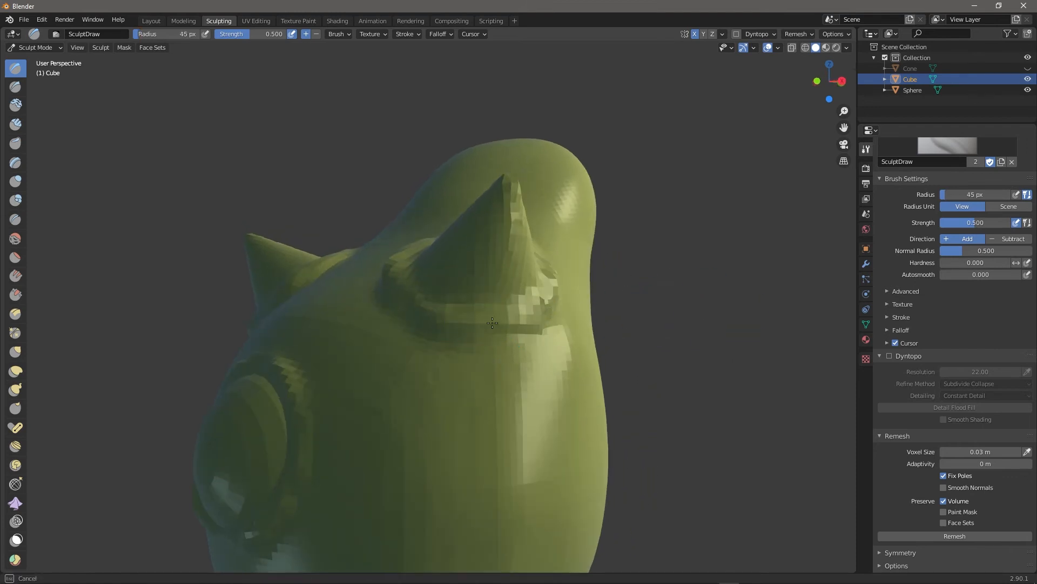
Orbit to check the eye and mouth, then switch to the Rotate brush.
mouse_move(684, 301)
middle_down()
mouse_move(527, 462)
mouse_move(700, 475)
mouse_move(805, 443)
mouse_move(781, 328)
middle_up()
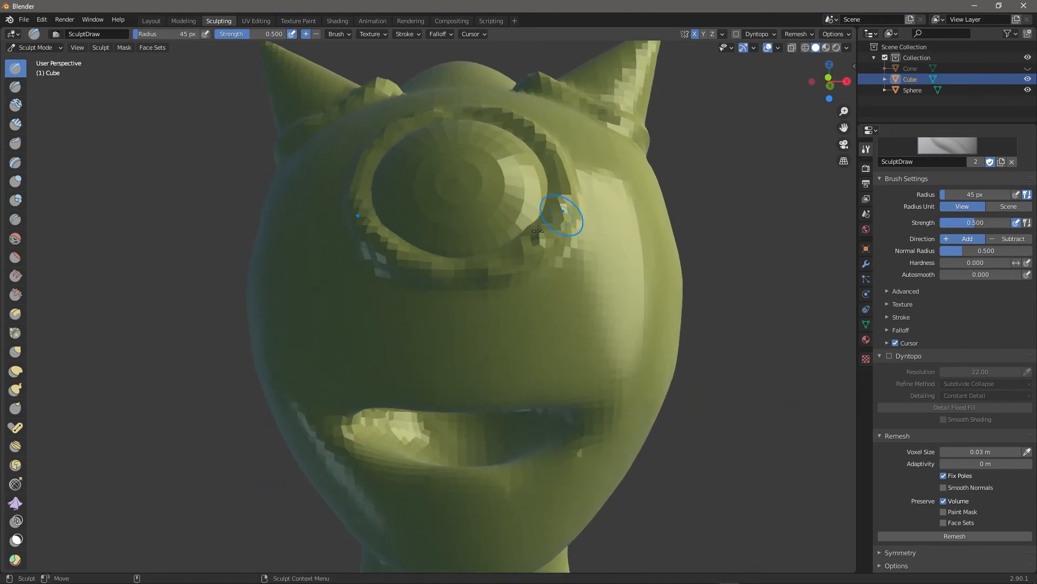
middle_drag(766, 265, 697, 275)
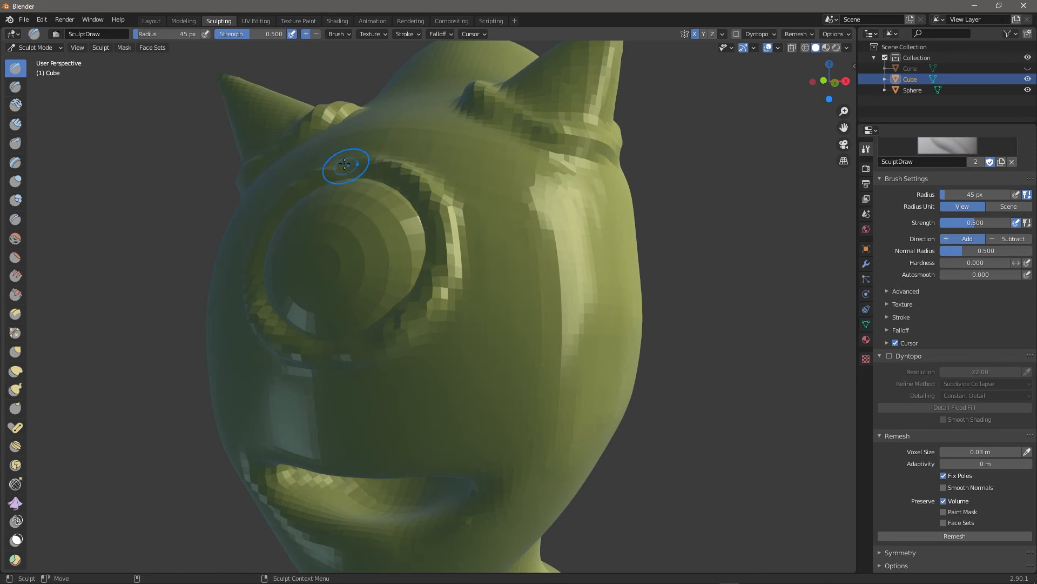
mouse_move(616, 356)
middle_down()
mouse_move(746, 377)
mouse_move(735, 358)
mouse_move(756, 390)
mouse_move(726, 385)
middle_up()
key(r)
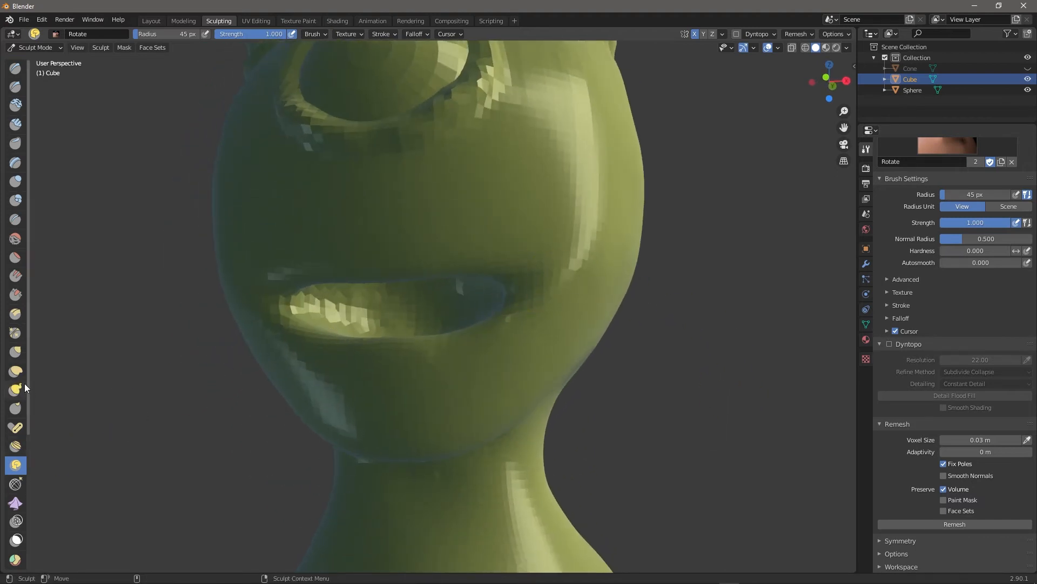
click(24, 332)
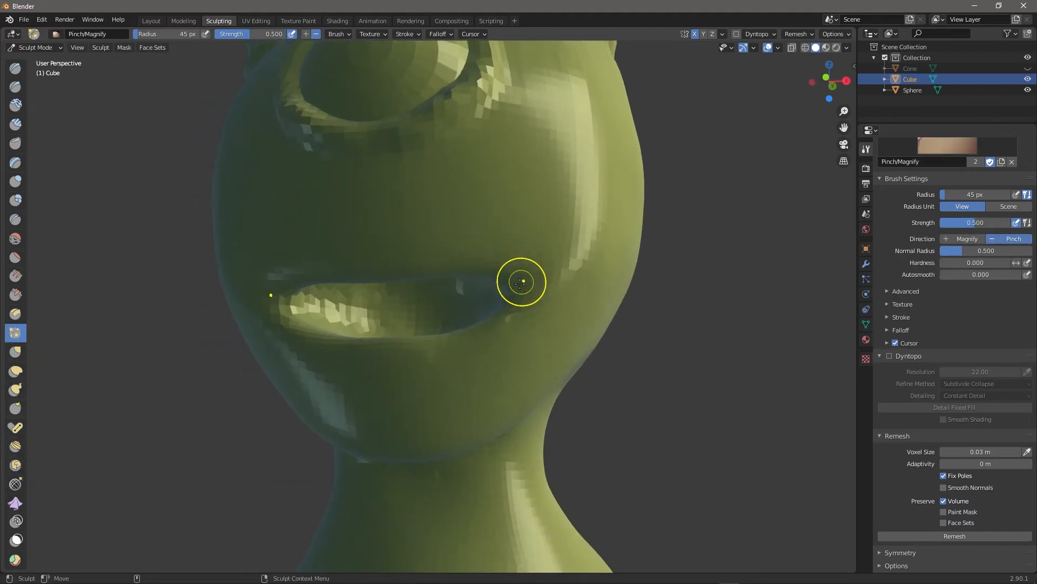
key(bracketright)
key(bracketright)
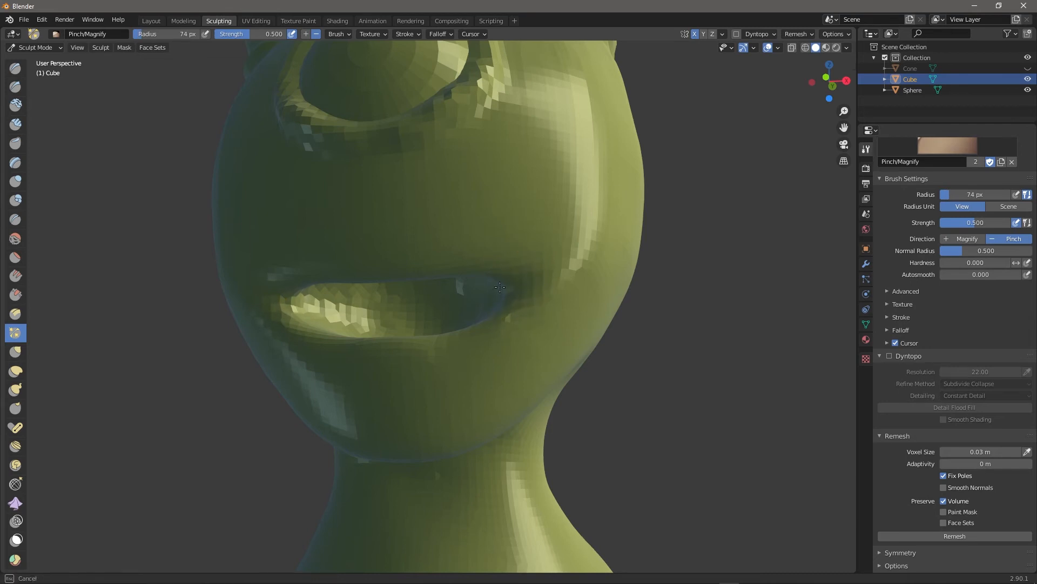
middle_drag(669, 378, 702, 402)
middle_drag(677, 327, 756, 371)
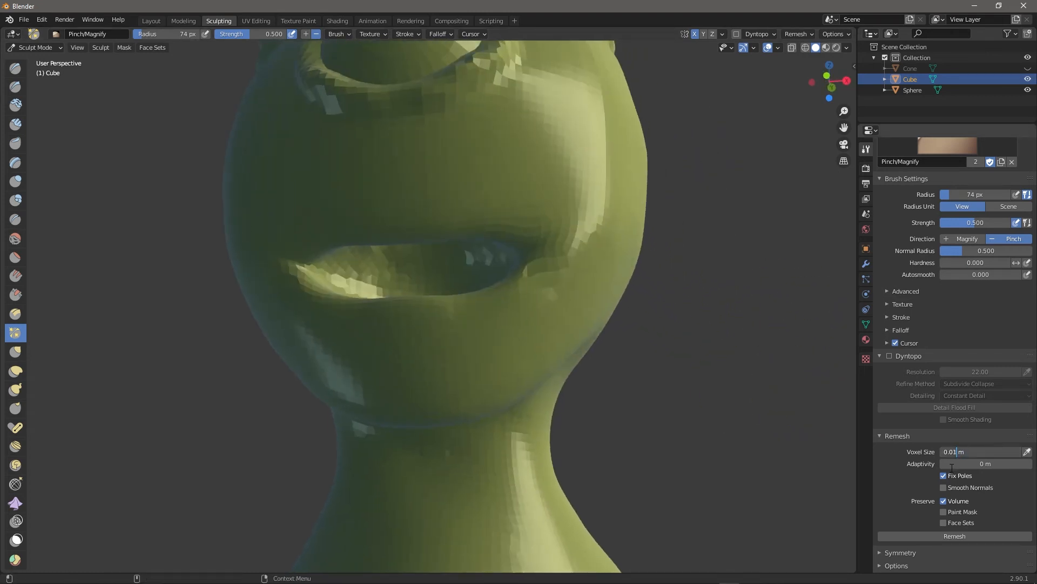
click(948, 535)
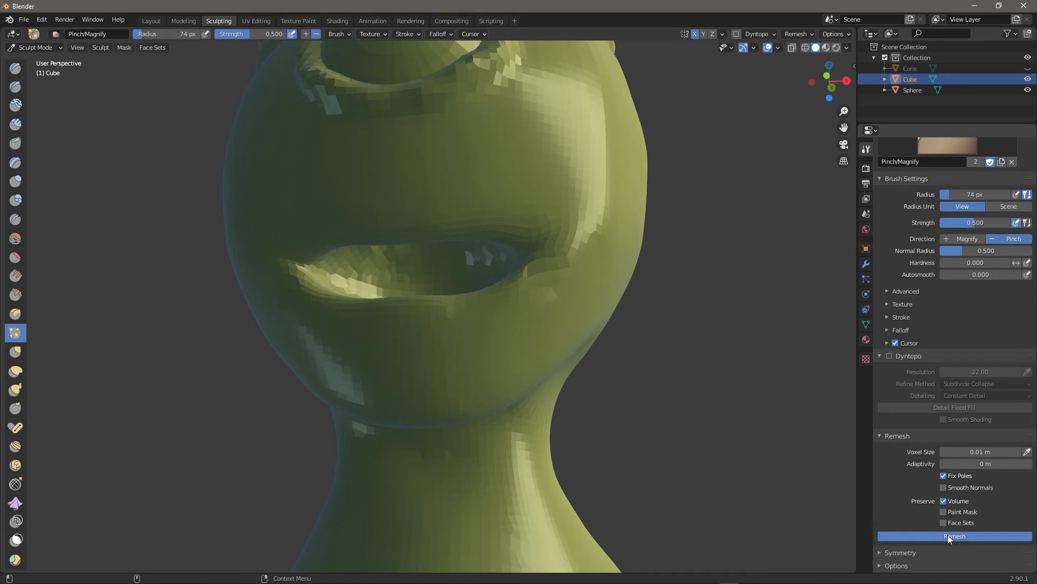
drag(667, 338, 679, 364)
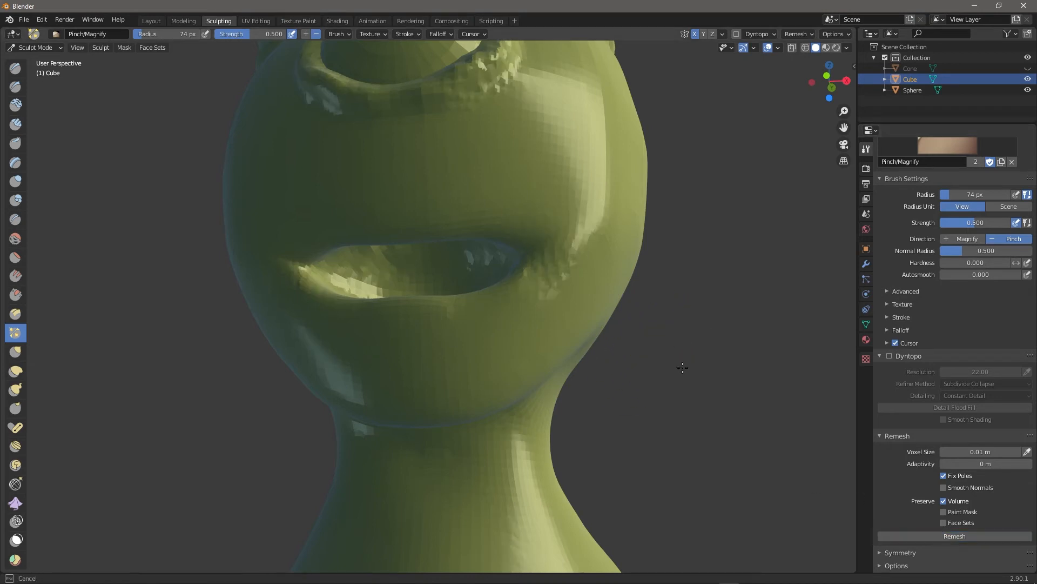
middle_drag(683, 359, 586, 370)
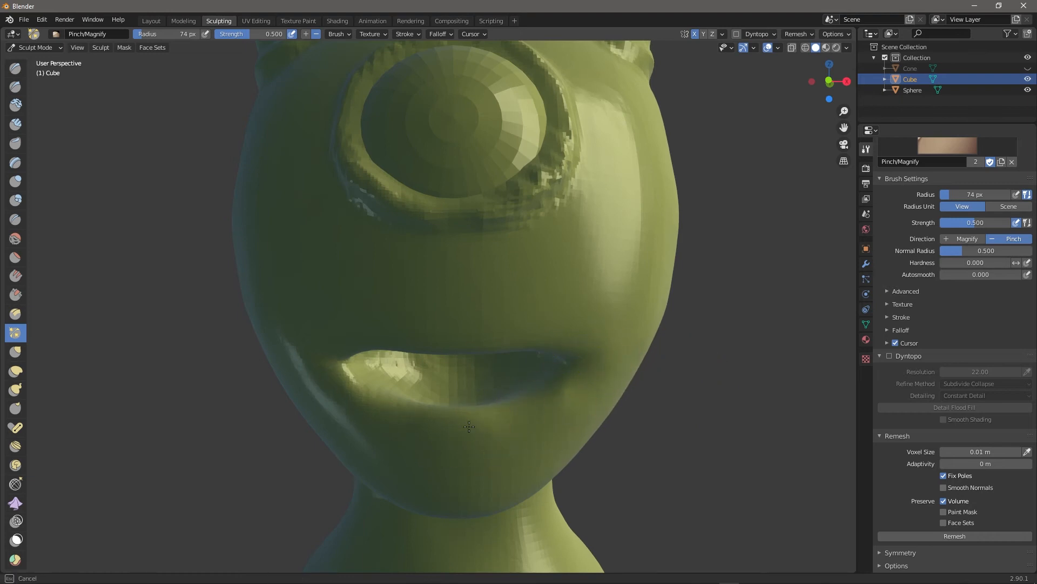
mouse_move(732, 448)
alt+mouse_down()
mouse_move(677, 420)
mouse_move(726, 440)
alt+mouse_up()
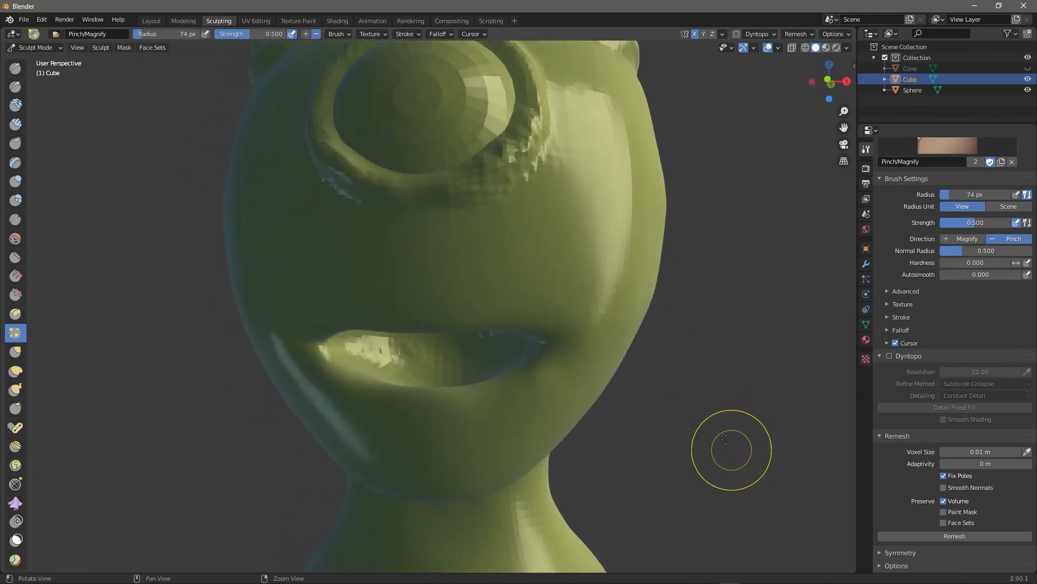
mouse_move(386, 359)
shift+mouse_down()
mouse_move(457, 365)
mouse_move(449, 357)
shift+mouse_up()
mouse_move(727, 420)
alt+mouse_down()
mouse_move(729, 442)
mouse_move(695, 416)
alt+mouse_up()
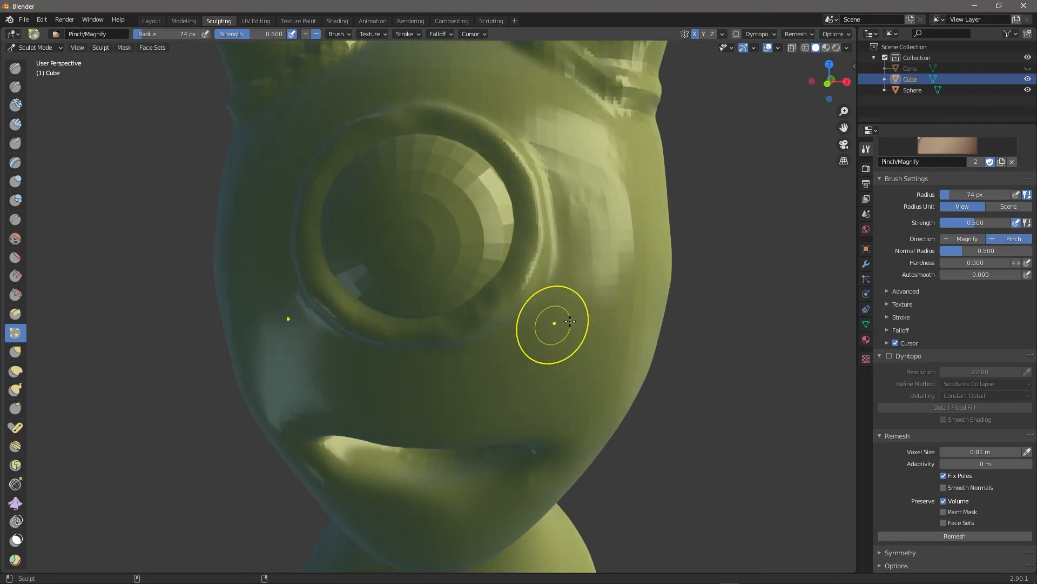
middle_drag(722, 370, 684, 351)
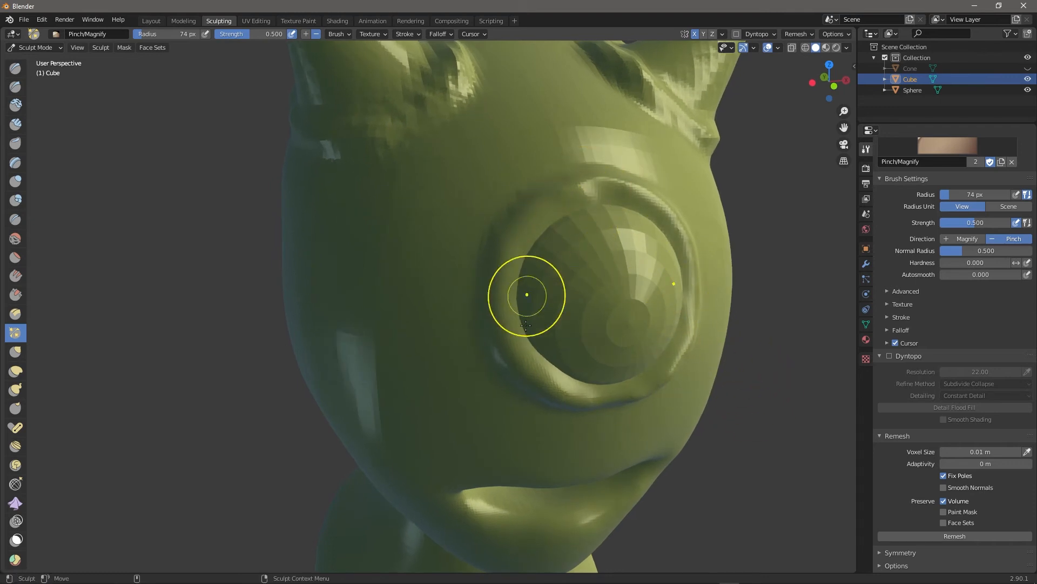
middle_drag(761, 375, 468, 313)
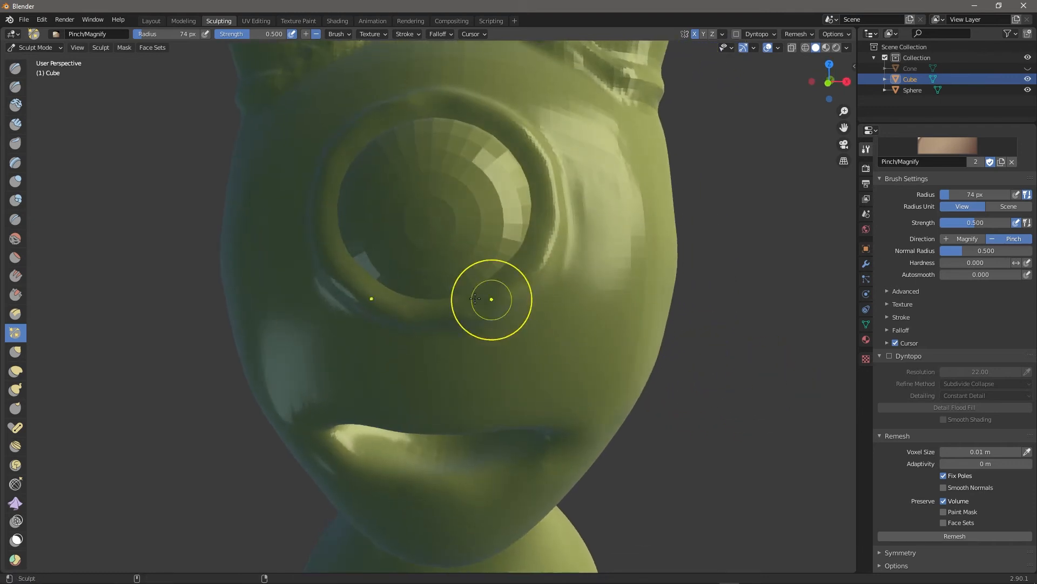
middle_drag(749, 263, 572, 258)
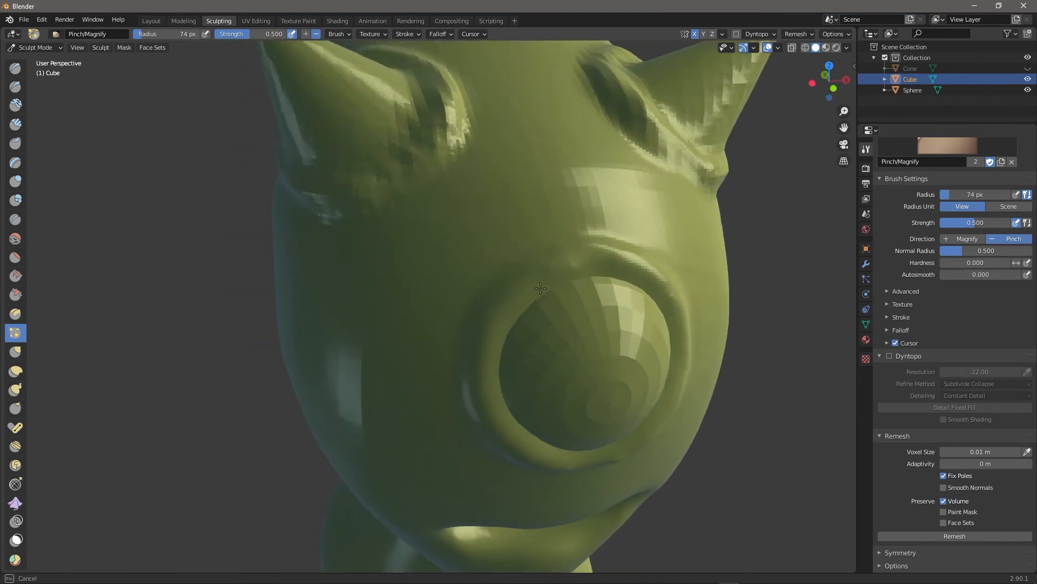
key(bracketleft)
middle_drag(766, 370, 710, 257)
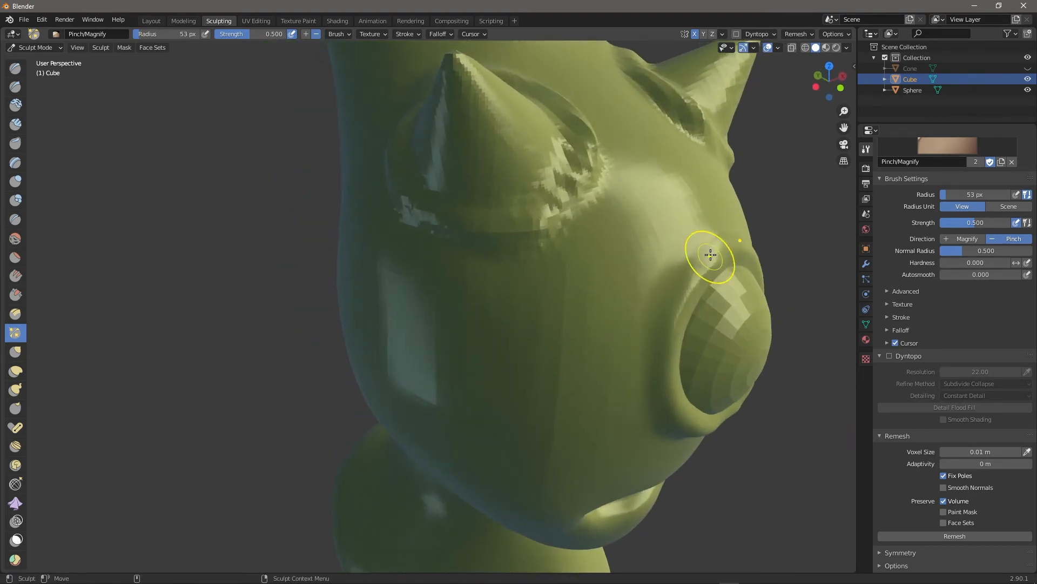
middle_drag(756, 453, 568, 137)
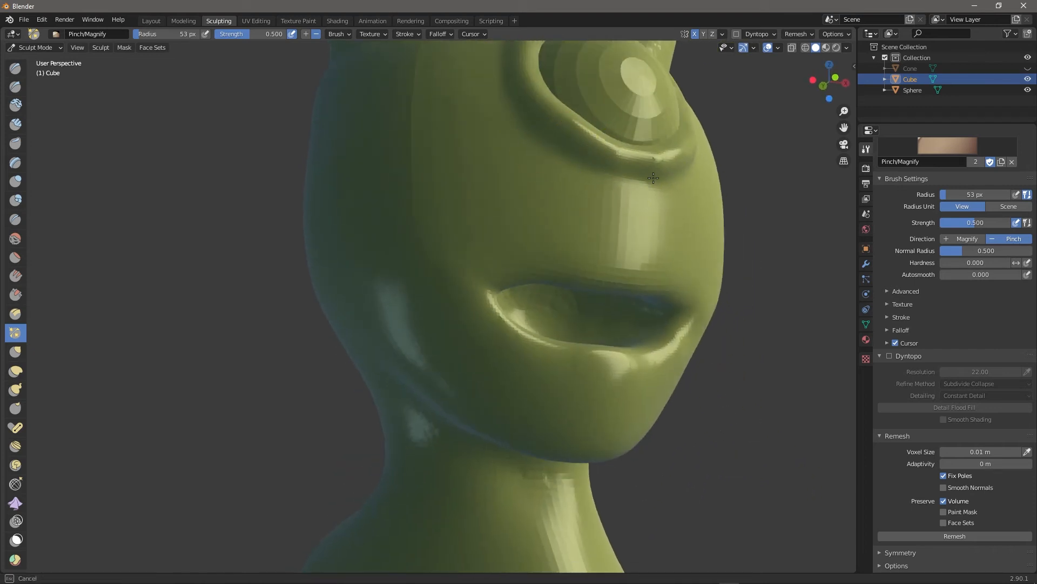
middle_drag(726, 210, 311, 294)
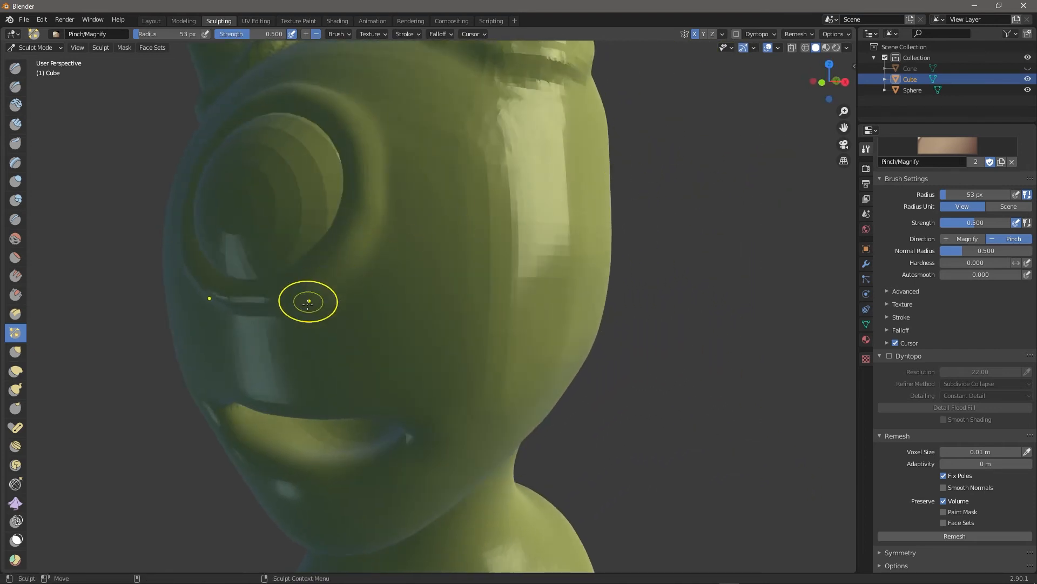
middle_drag(386, 123, 771, 269)
Raise the upper and side eye rim with Draw brush strokes.
click(16, 70)
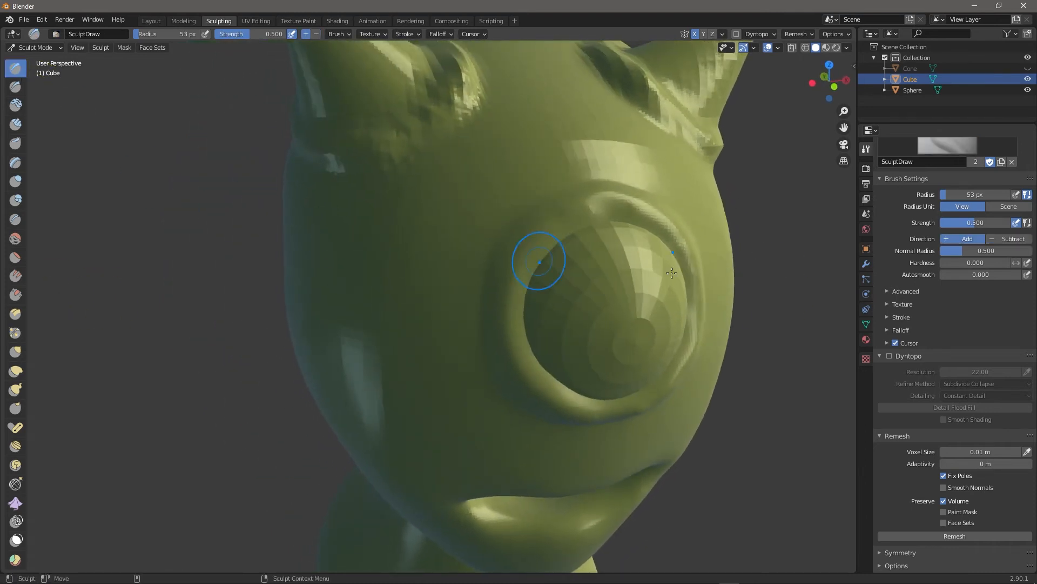
middle_drag(772, 311, 568, 301)
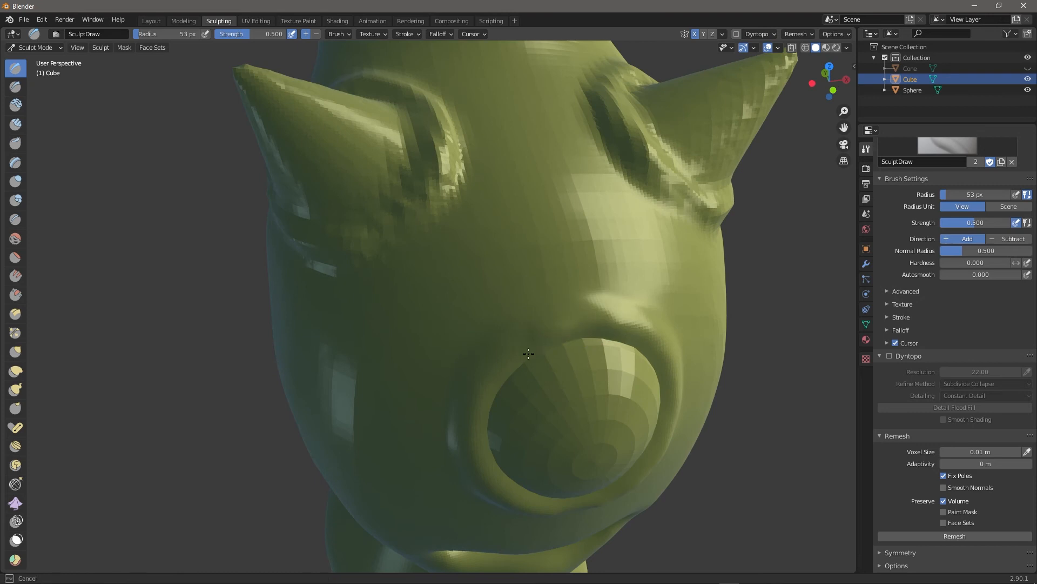
mouse_move(540, 337)
mouse_down()
mouse_move(494, 409)
mouse_move(508, 361)
mouse_up()
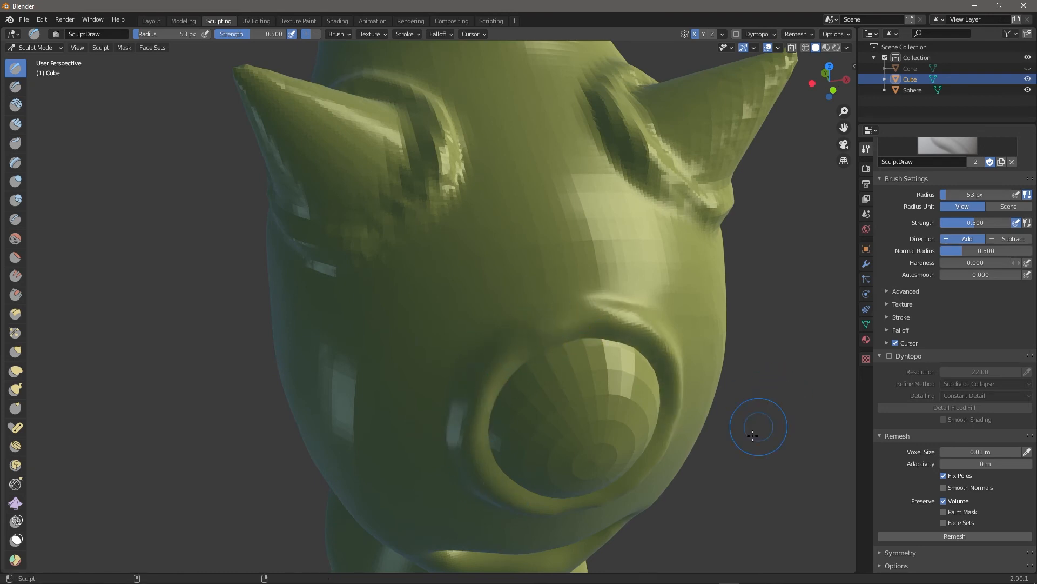
middle_drag(778, 406, 766, 375)
mouse_move(597, 102)
mouse_down()
mouse_move(627, 183)
mouse_move(665, 200)
mouse_up()
middle_drag(774, 221, 766, 186)
mouse_move(811, 371)
middle_down()
mouse_move(764, 385)
mouse_move(772, 379)
middle_up()
mouse_move(621, 162)
mouse_down()
mouse_move(529, 203)
mouse_move(554, 172)
mouse_move(649, 167)
mouse_up()
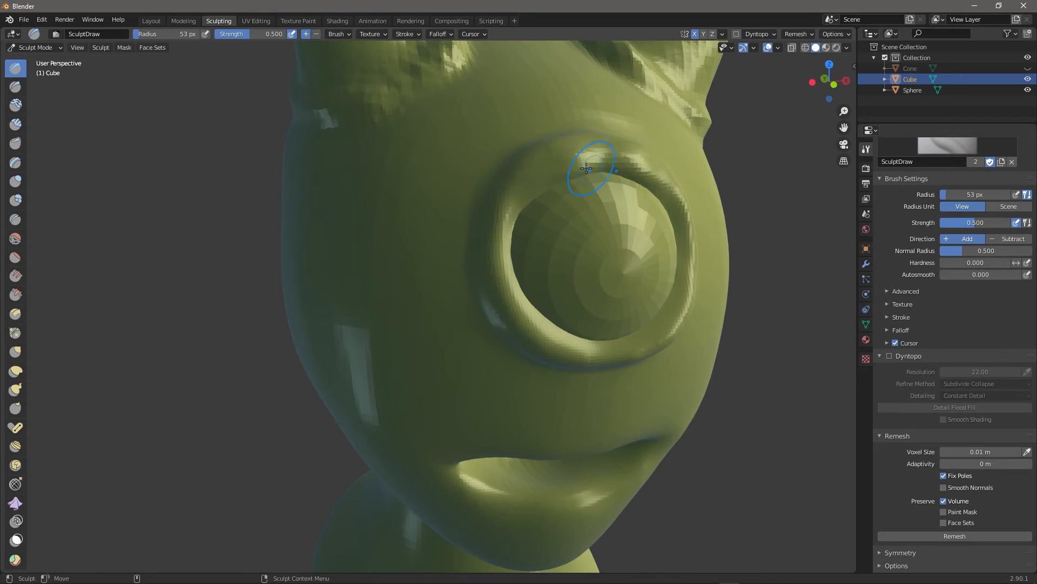
Add Clay Strips along the upper rim, left corner and lower rim of the eye.
click(22, 125)
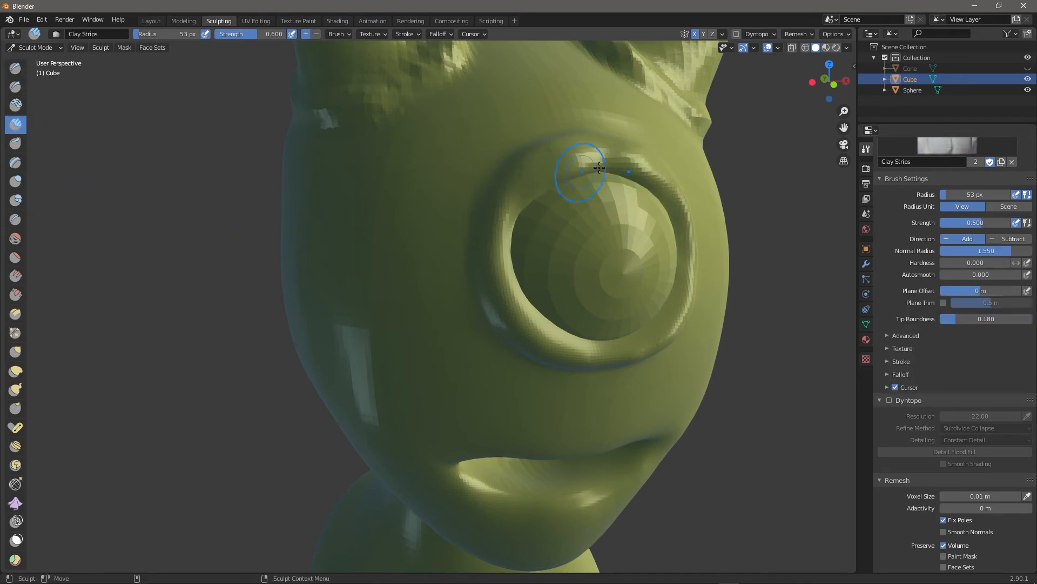
drag(518, 209, 607, 170)
drag(511, 243, 524, 220)
mouse_move(787, 247)
middle_down()
mouse_move(793, 297)
mouse_move(805, 273)
middle_up()
drag(628, 335, 627, 330)
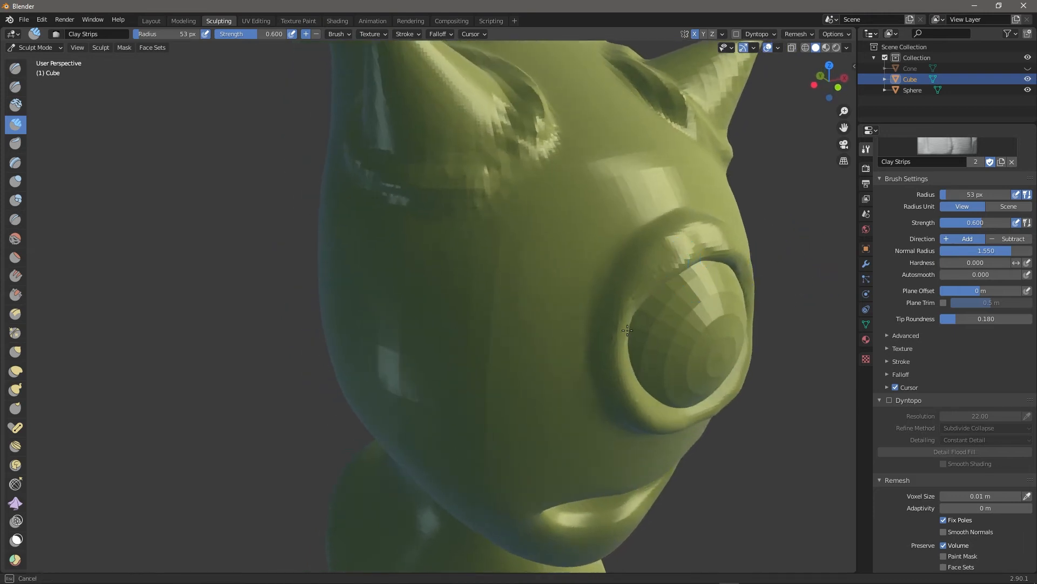
middle_drag(819, 334, 678, 247)
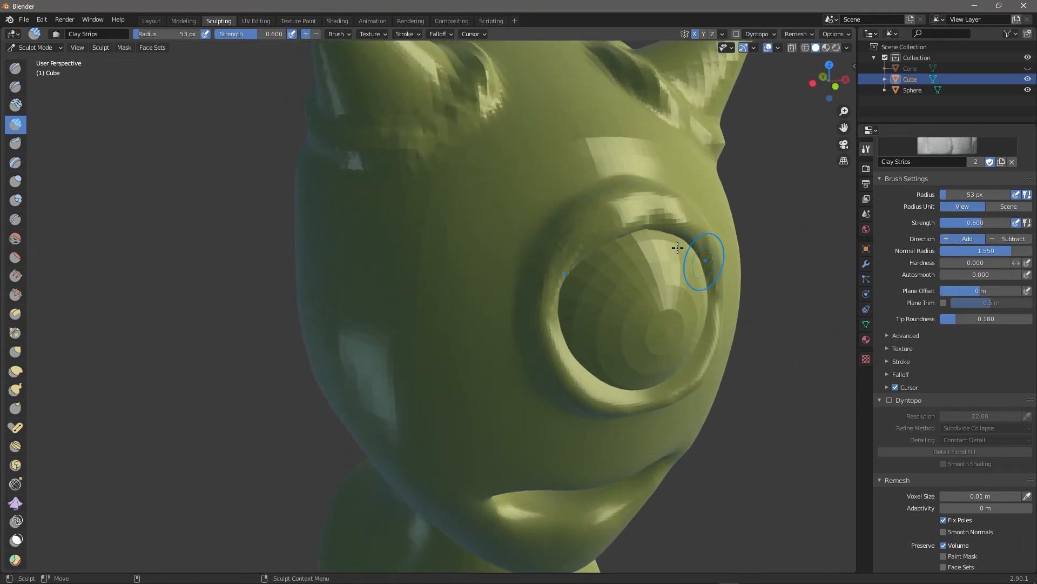
mouse_move(695, 227)
mouse_down()
mouse_move(673, 216)
mouse_move(626, 221)
mouse_up()
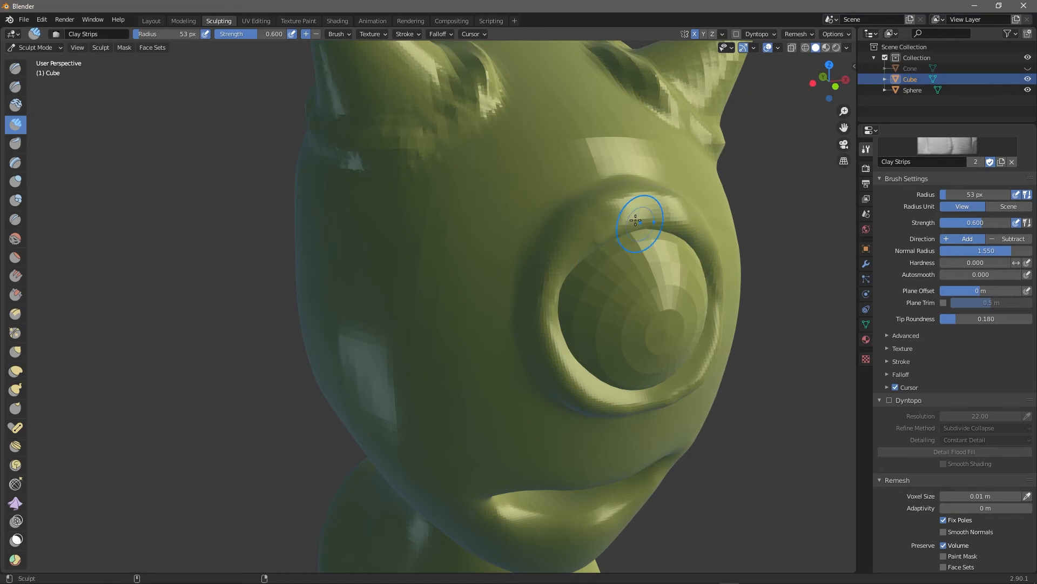
middle_drag(817, 386, 791, 360)
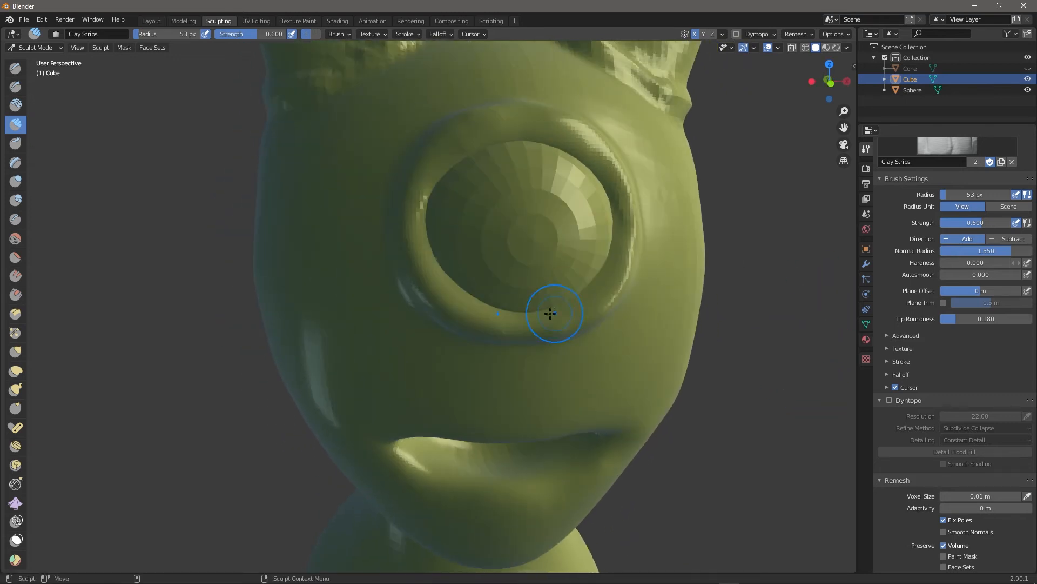
drag(508, 335, 628, 265)
mouse_move(439, 229)
mouse_down()
mouse_move(629, 221)
mouse_move(628, 270)
mouse_up()
middle_drag(783, 308, 803, 352)
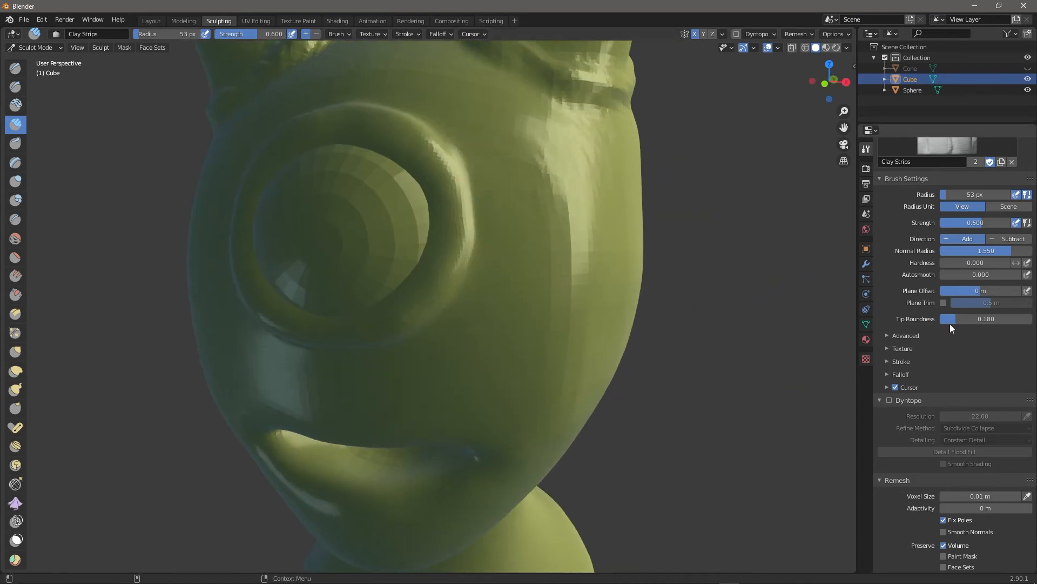
Enable Dyntopo, undo the jagged test stroke, and set the detail Resolution to 40.
click(889, 400)
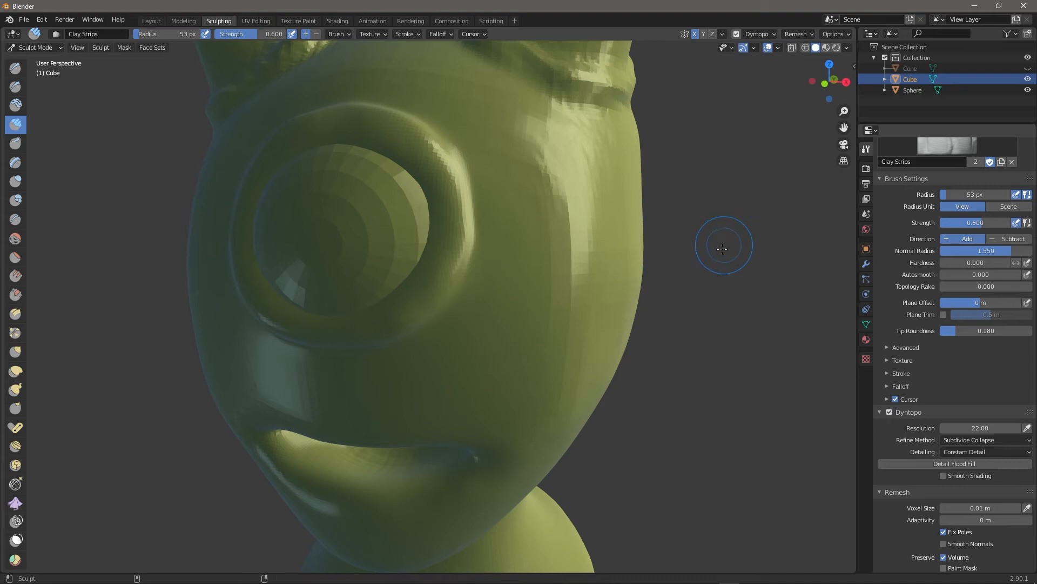
mouse_move(721, 263)
middle_down()
mouse_move(720, 278)
mouse_move(793, 299)
mouse_move(639, 291)
middle_up()
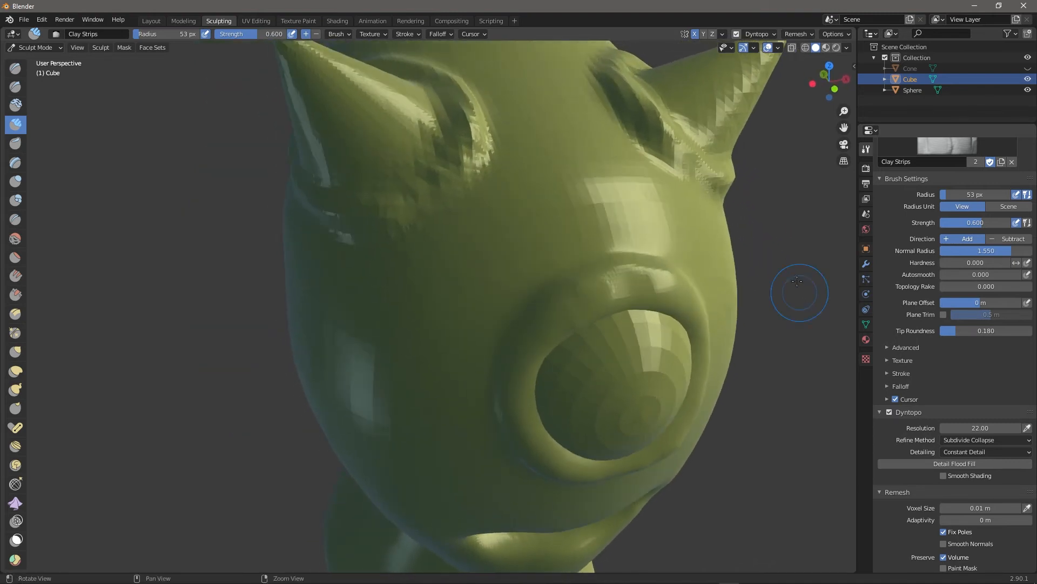
mouse_move(641, 296)
mouse_down()
mouse_move(651, 284)
mouse_move(613, 294)
mouse_move(632, 297)
mouse_up()
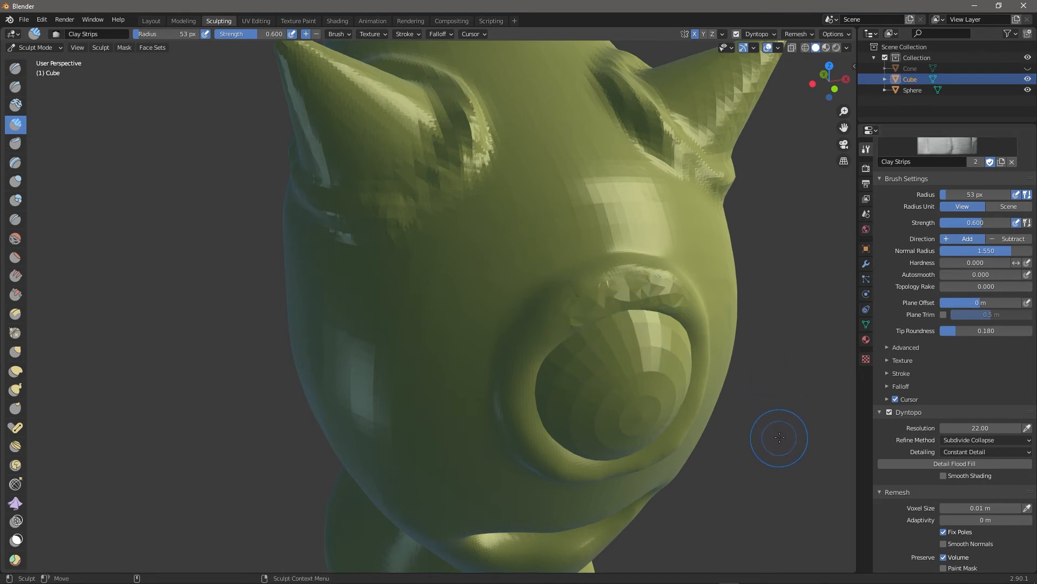
key(ctrl+z)
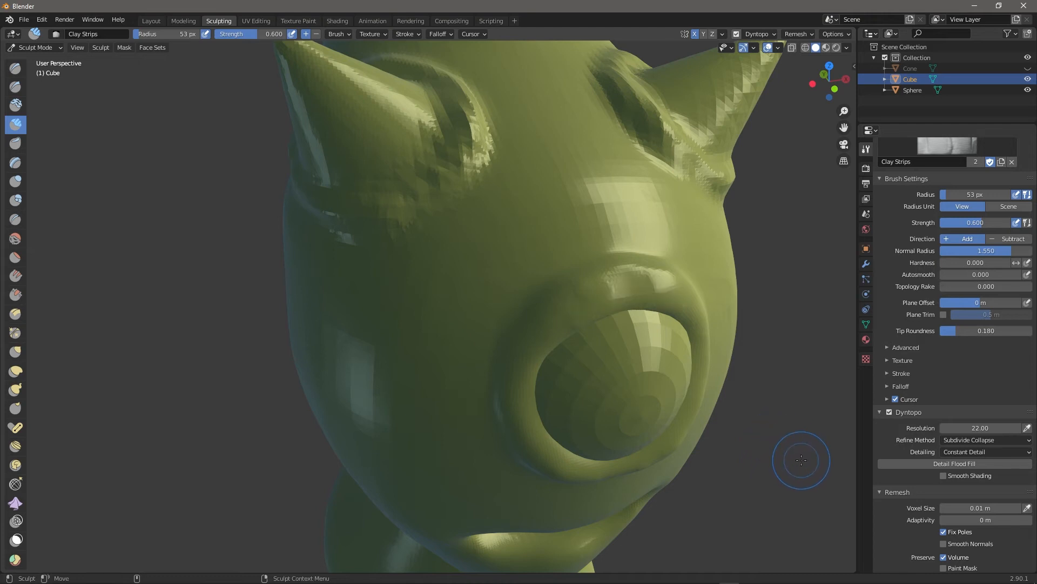
click(983, 428)
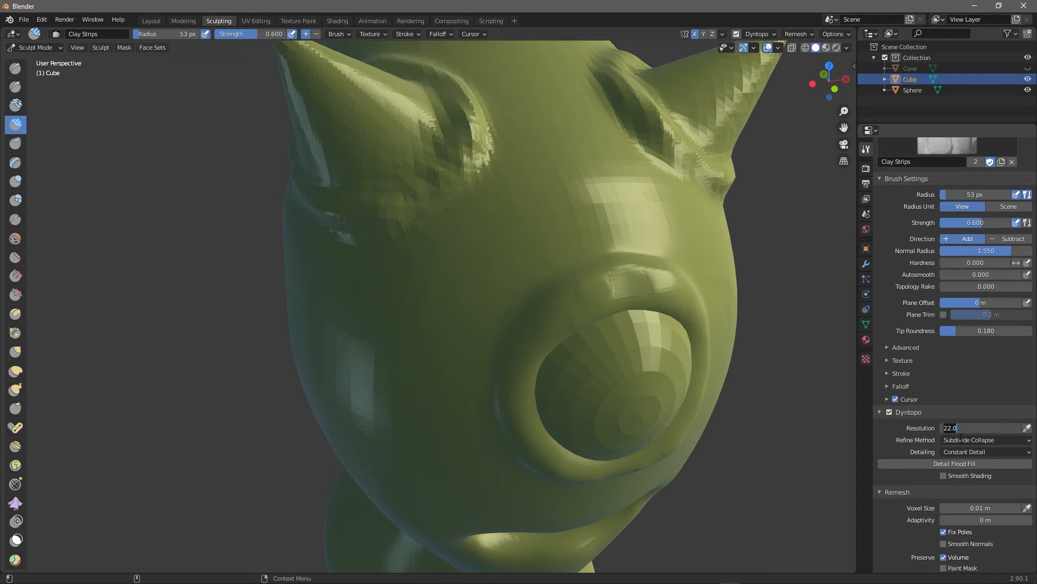
Build up the upper eye rim with Clay Strips, extending the eyelid down both sides.
middle_drag(792, 429, 782, 420)
mouse_move(652, 303)
shift+mouse_down()
mouse_move(622, 243)
mouse_move(567, 245)
mouse_move(613, 234)
mouse_move(643, 250)
shift+mouse_up()
drag(502, 277, 494, 287)
mouse_move(609, 255)
mouse_down()
mouse_move(566, 231)
mouse_move(620, 243)
mouse_move(532, 261)
mouse_move(485, 295)
mouse_up()
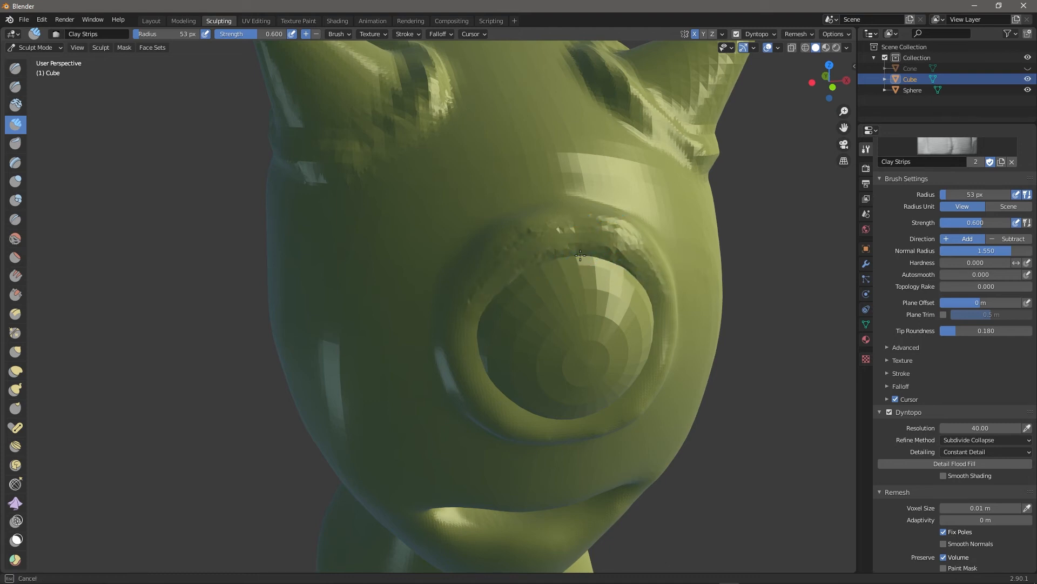
mouse_move(642, 284)
mouse_down()
mouse_move(600, 257)
mouse_move(613, 278)
mouse_move(617, 269)
mouse_up()
middle_drag(792, 373, 797, 367)
drag(557, 169, 605, 149)
drag(605, 148, 619, 161)
mouse_move(536, 196)
mouse_down()
mouse_move(559, 176)
mouse_move(618, 187)
mouse_up()
drag(487, 217, 598, 184)
drag(643, 215, 652, 215)
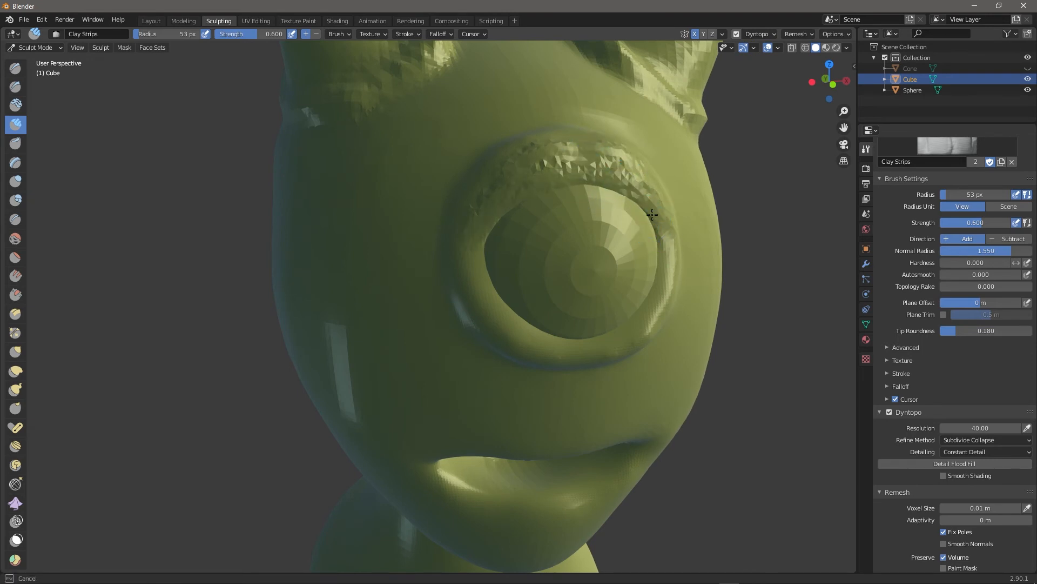
mouse_move(497, 227)
mouse_down()
mouse_move(633, 197)
mouse_move(660, 230)
mouse_move(627, 191)
mouse_up()
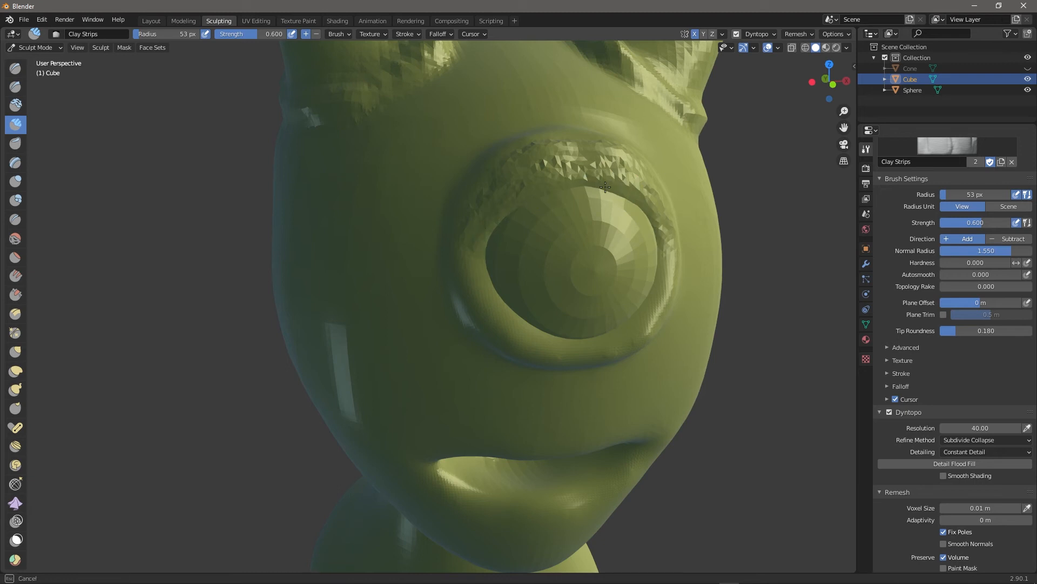
Smooth the spiky facets and fill out the upper eyelid with more clay strokes.
middle_drag(778, 359, 770, 411)
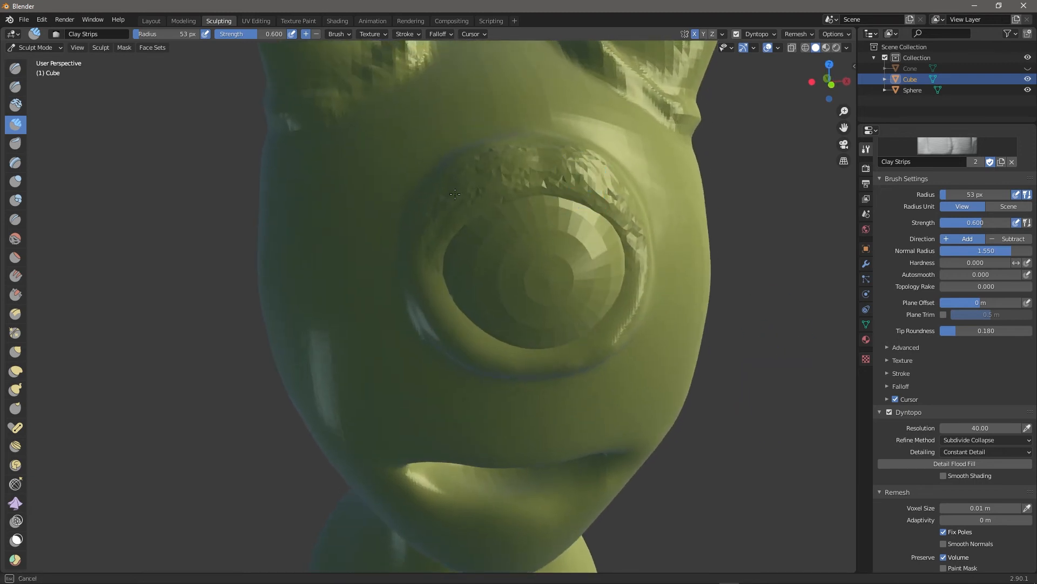
mouse_move(599, 192)
shift+mouse_down()
mouse_move(532, 176)
mouse_move(450, 231)
shift+mouse_up()
shift+drag(613, 211, 442, 234)
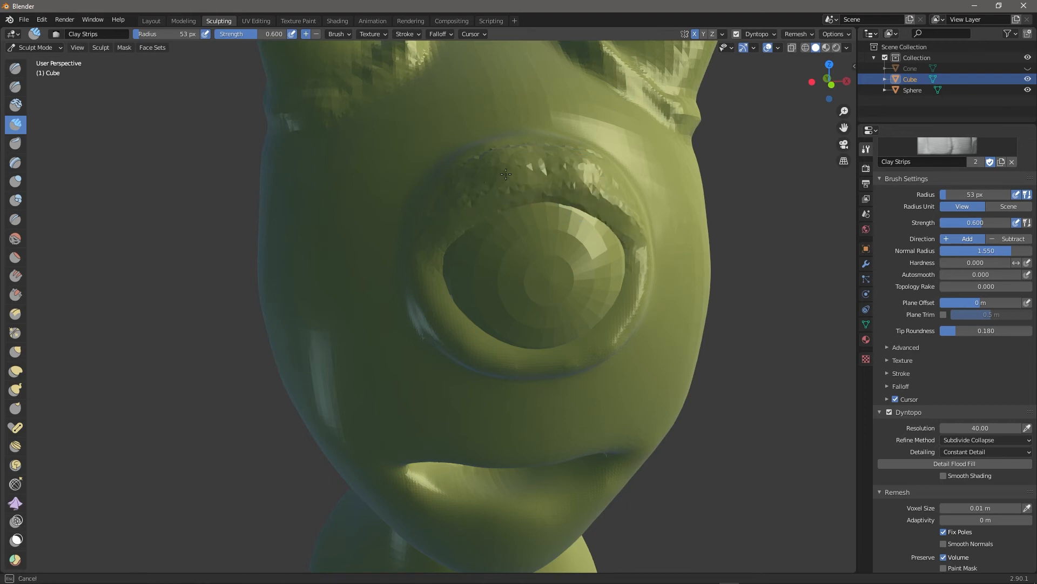
drag(480, 206, 447, 215)
drag(557, 150, 597, 169)
middle_drag(767, 264, 799, 287)
mouse_move(741, 294)
mouse_down()
mouse_move(632, 381)
mouse_move(727, 296)
mouse_move(756, 304)
mouse_up()
mouse_move(639, 381)
mouse_down()
mouse_move(694, 331)
mouse_move(761, 319)
mouse_move(808, 336)
mouse_up()
Even out the upper eyelid's rough facets and orbit to face the eye.
mouse_move(808, 336)
middle_down()
mouse_move(737, 359)
mouse_move(735, 270)
middle_up()
mouse_move(617, 202)
mouse_down()
mouse_move(591, 185)
mouse_move(645, 208)
mouse_move(567, 178)
mouse_up()
mouse_move(522, 197)
mouse_down()
mouse_move(546, 144)
mouse_move(618, 162)
mouse_up()
drag(493, 199, 489, 158)
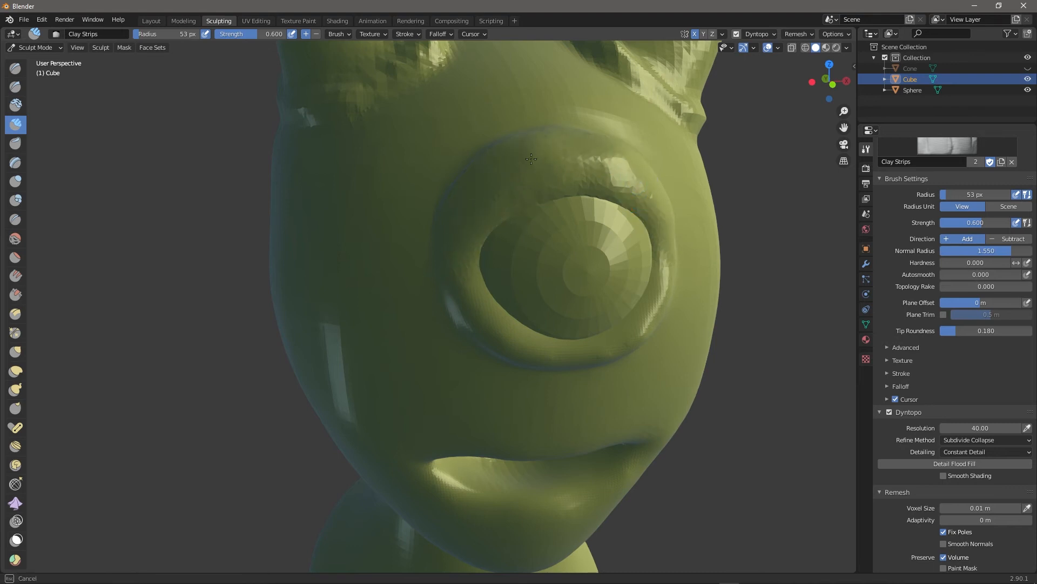
drag(555, 160, 621, 172)
middle_drag(777, 346, 843, 375)
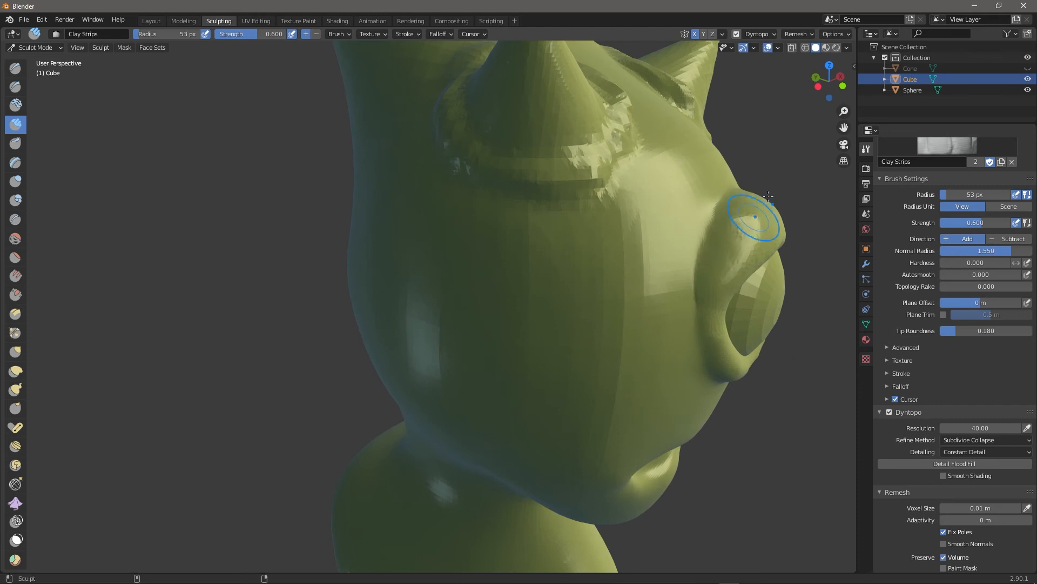
middle_drag(796, 420, 727, 286)
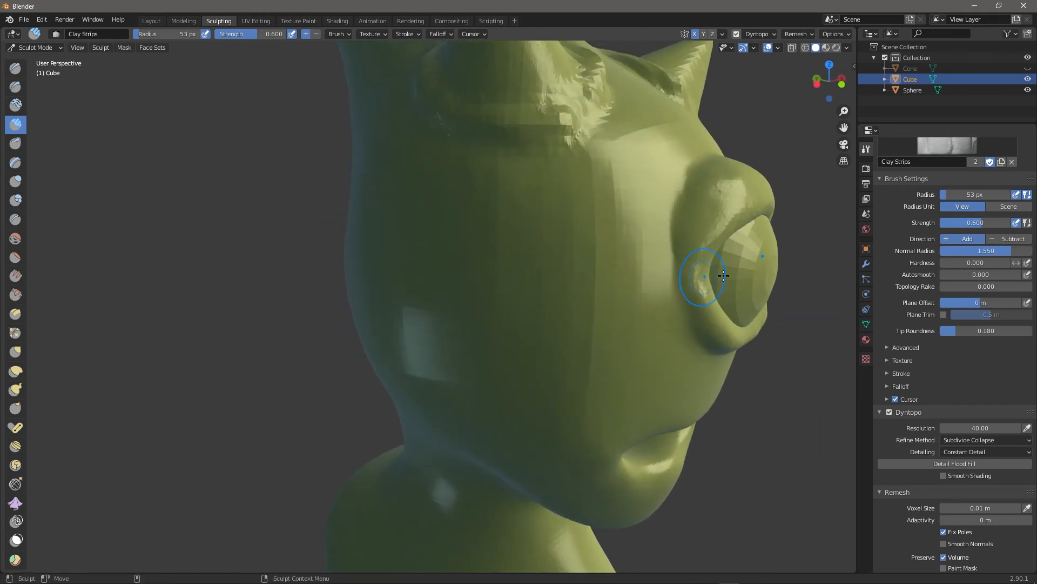
Pinch the surface beside the eye and along its lower rim with the Pinch/Magnify brush.
click(15, 333)
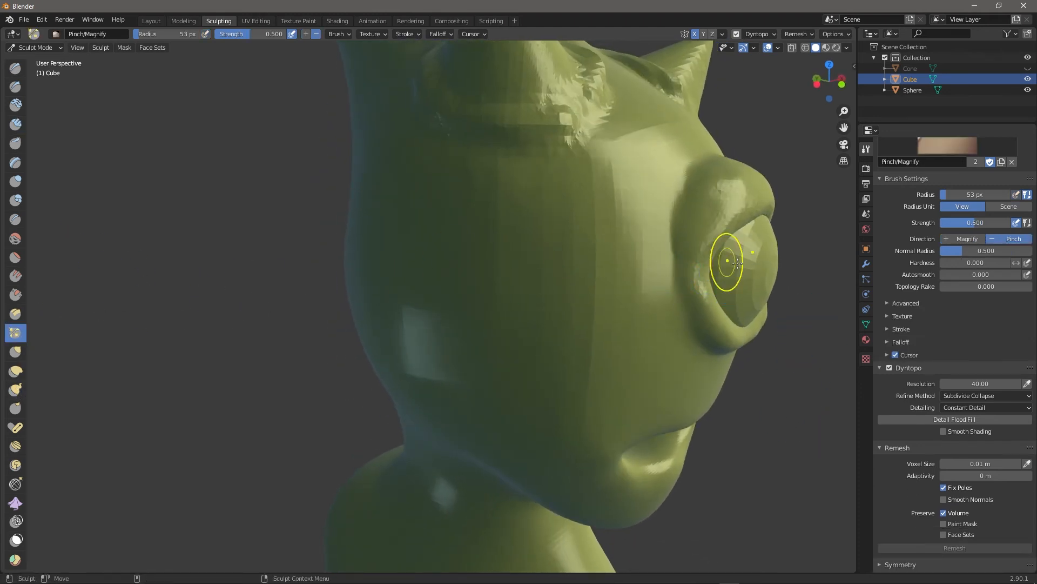
middle_drag(806, 382, 575, 294)
drag(580, 295, 572, 310)
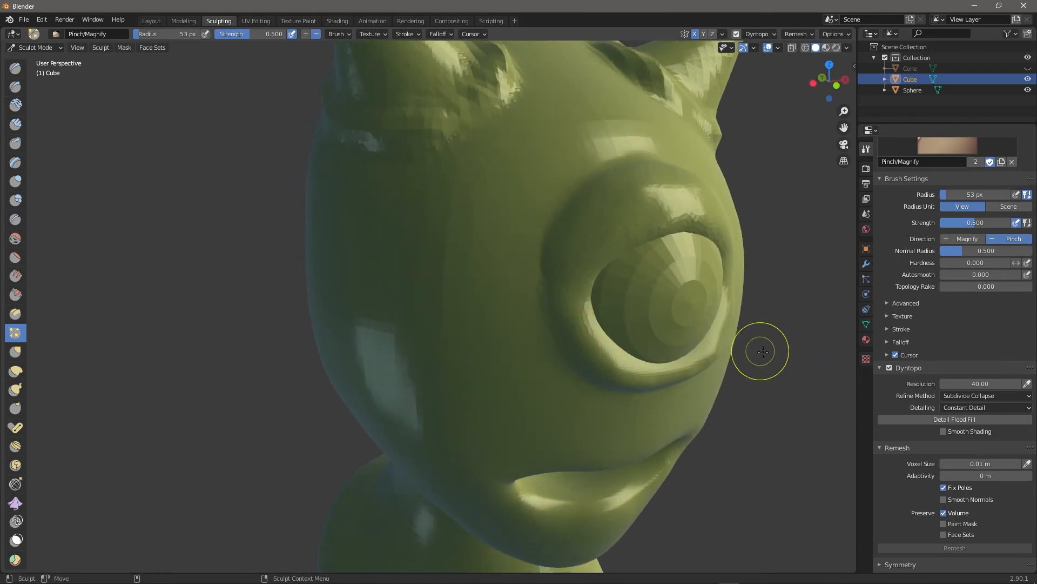
mouse_move(793, 413)
middle_down()
mouse_move(810, 354)
mouse_move(803, 370)
mouse_move(784, 364)
middle_up()
drag(670, 283, 730, 312)
mouse_move(783, 352)
middle_down()
mouse_move(794, 354)
mouse_move(734, 351)
middle_up()
scroll(742, 375, down, 8)
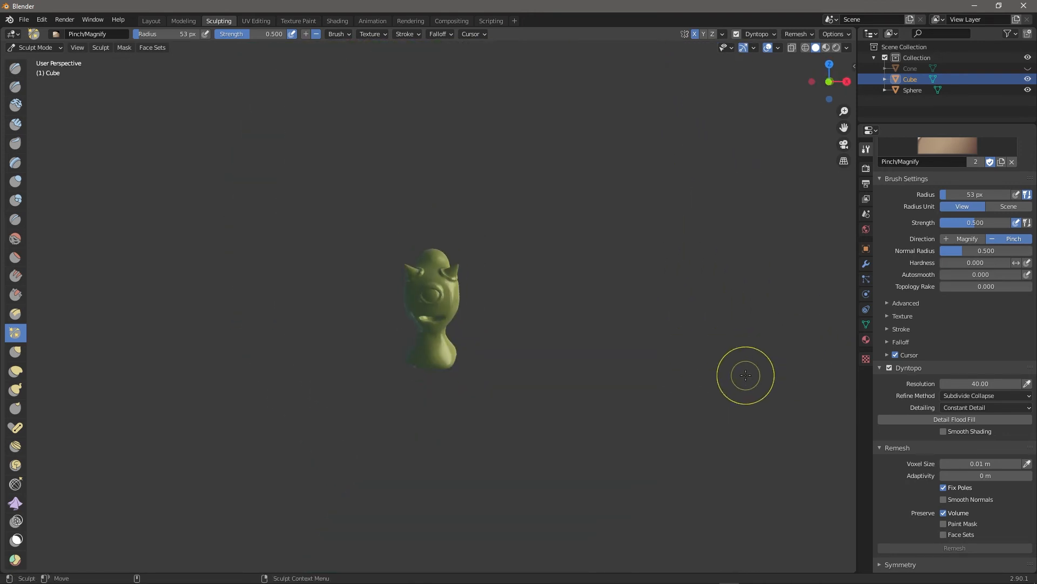
scroll(737, 376, up, 5)
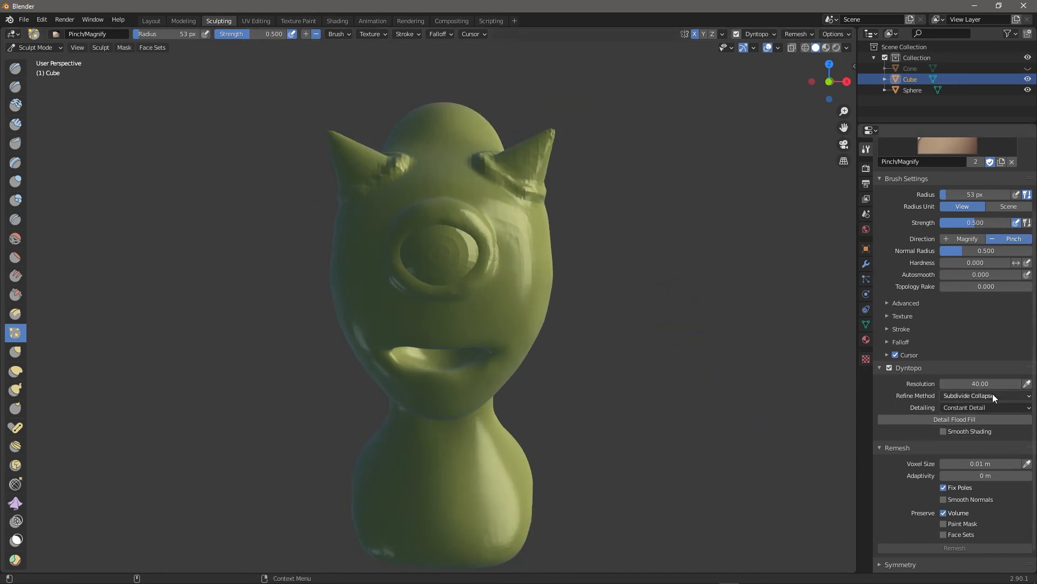
Turn off Dyntopo and run Remesh with a 0.005 m voxel size.
click(891, 369)
click(963, 451)
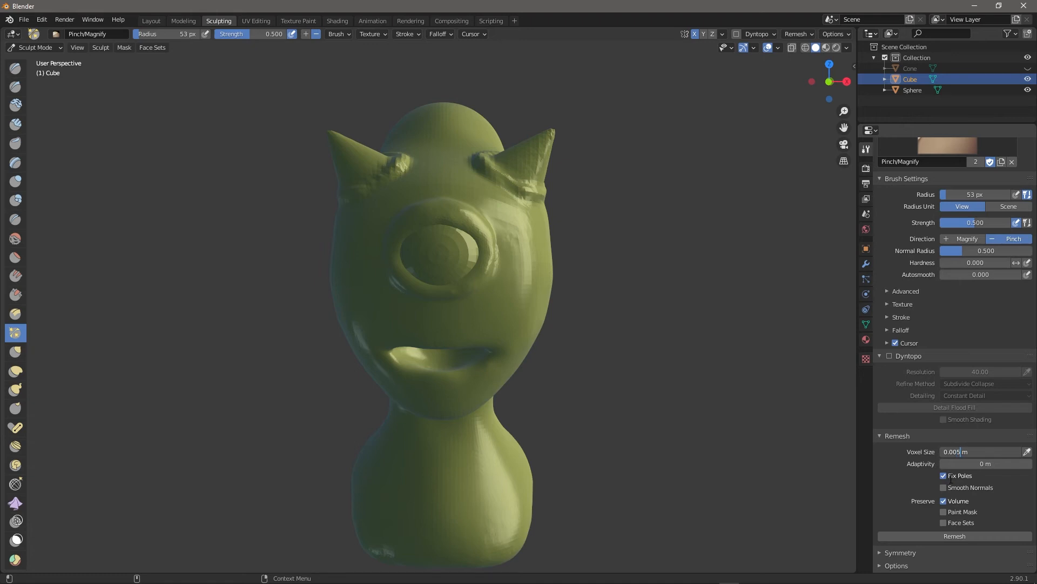
click(955, 534)
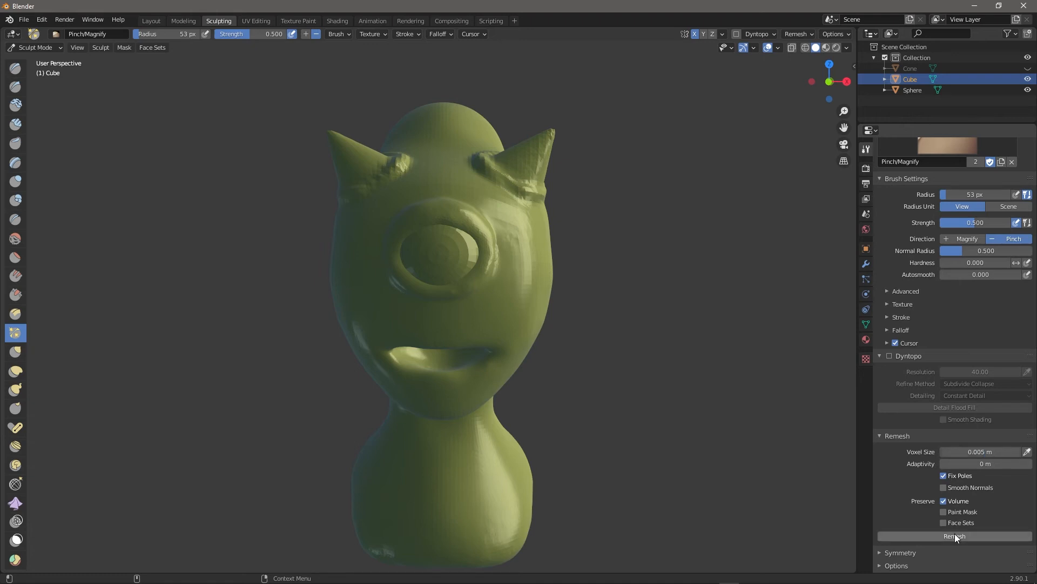
click(950, 535)
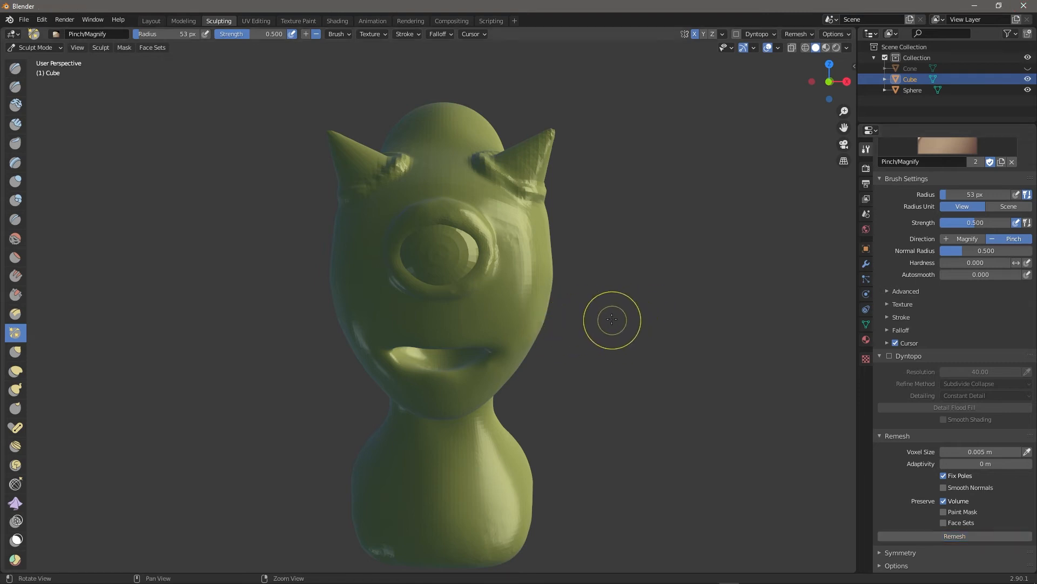
middle_drag(609, 318, 660, 364)
scroll(505, 238, up, 3)
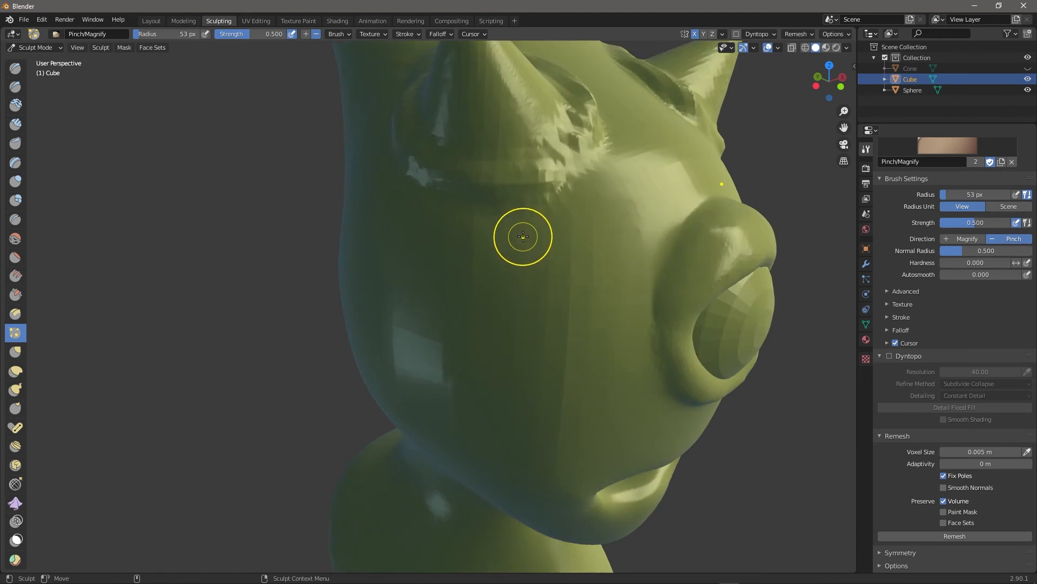
Build up the clay ridge along the right, top and lower eye rim with Clay Strips.
click(15, 124)
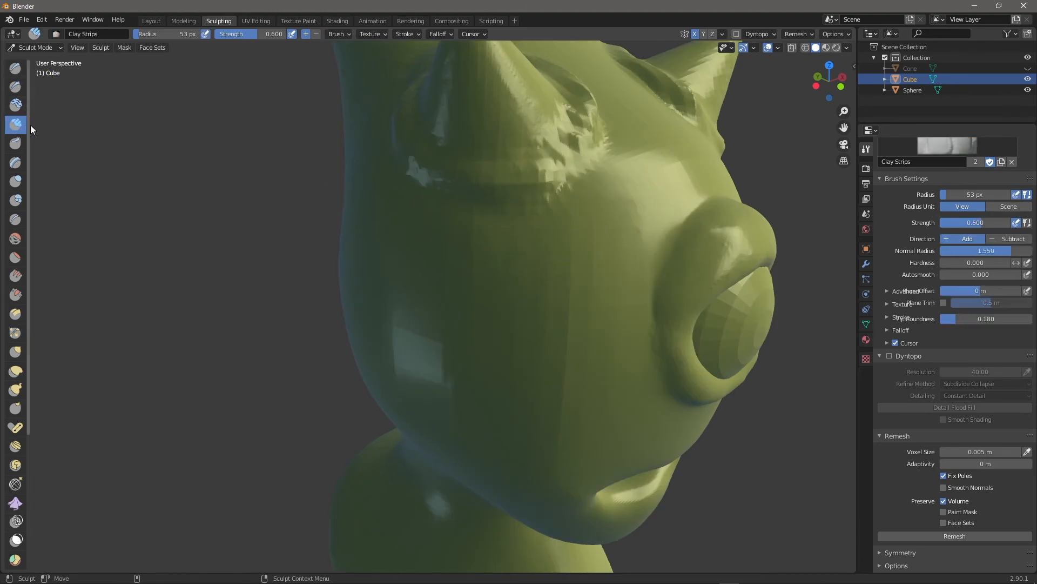
mouse_move(555, 113)
mouse_down()
mouse_move(575, 141)
mouse_move(561, 161)
mouse_move(590, 103)
mouse_up()
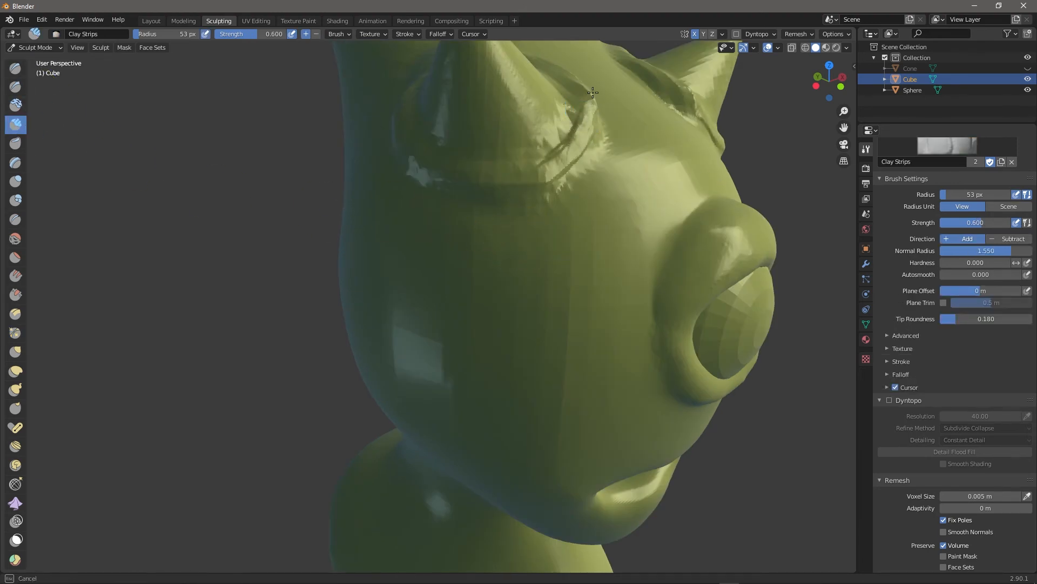
middle_drag(812, 320, 806, 363)
mouse_move(556, 266)
mouse_down()
mouse_move(591, 298)
mouse_move(496, 224)
mouse_up()
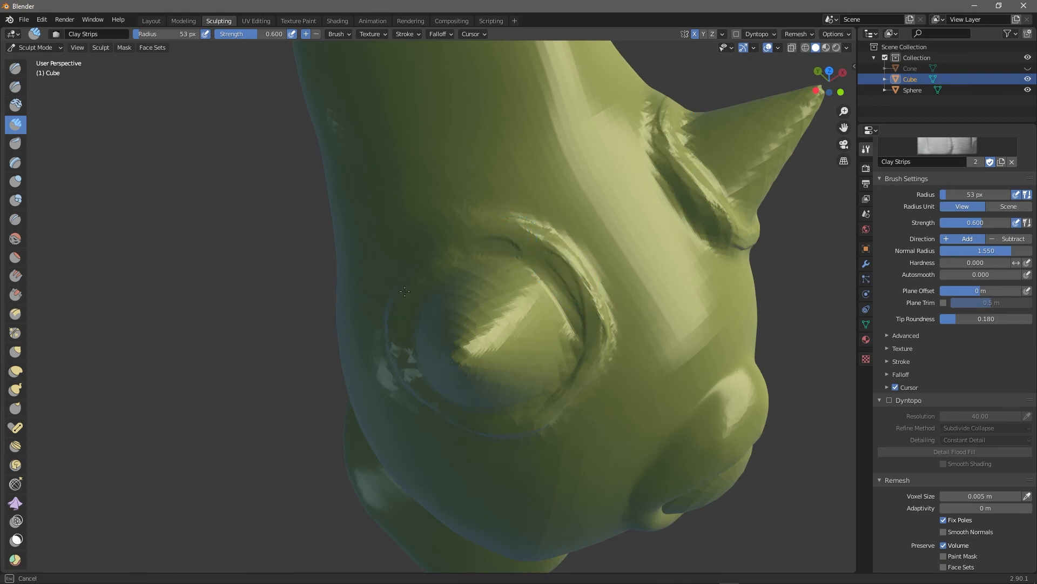
mouse_move(746, 395)
middle_down()
mouse_move(834, 377)
mouse_move(683, 244)
middle_up()
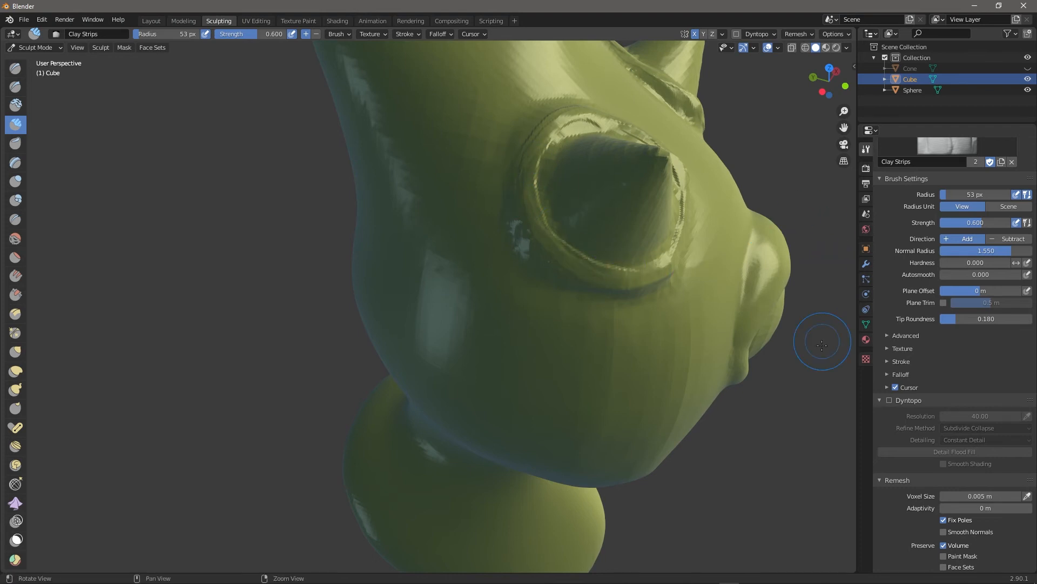
middle_drag(826, 301, 645, 253)
mouse_move(584, 331)
mouse_down()
mouse_move(646, 271)
mouse_move(578, 196)
mouse_move(541, 181)
mouse_move(503, 172)
mouse_move(484, 206)
mouse_move(599, 168)
mouse_move(548, 160)
mouse_up()
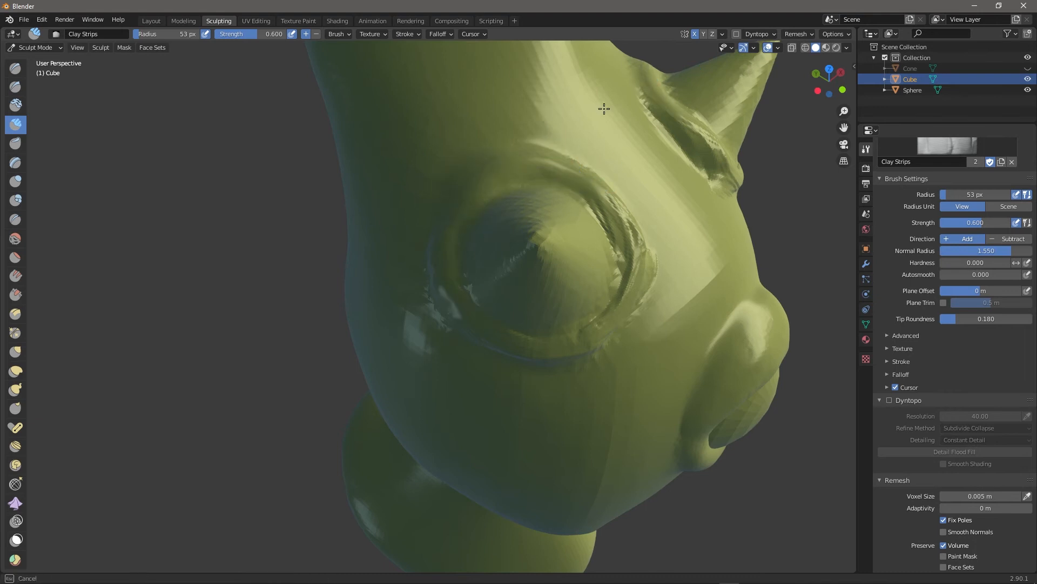
drag(641, 265, 592, 185)
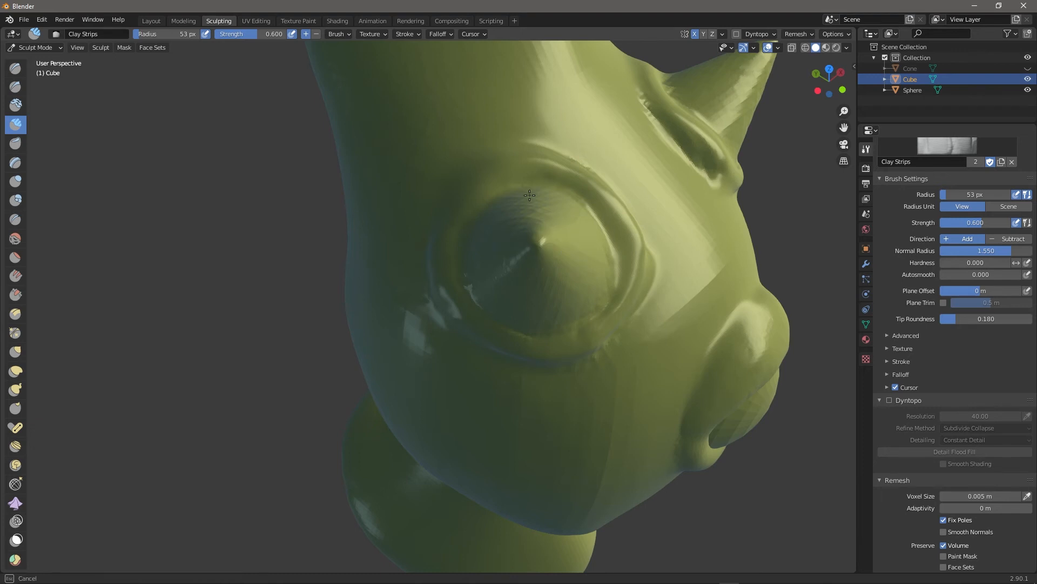
drag(550, 286, 578, 305)
mouse_move(827, 259)
middle_down()
mouse_move(785, 222)
mouse_move(788, 213)
middle_up()
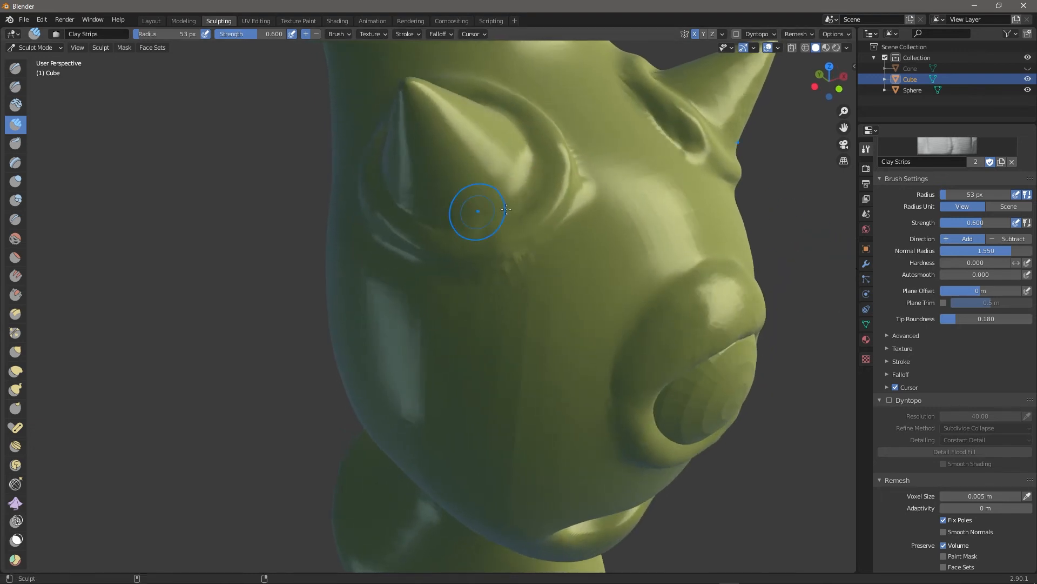
drag(549, 255, 561, 222)
Fill out the forehead, enlarge the brush to 95 px, and smooth down the temple.
drag(493, 259, 502, 227)
mouse_move(815, 253)
alt+mouse_down()
mouse_move(817, 226)
mouse_move(841, 225)
alt+mouse_up()
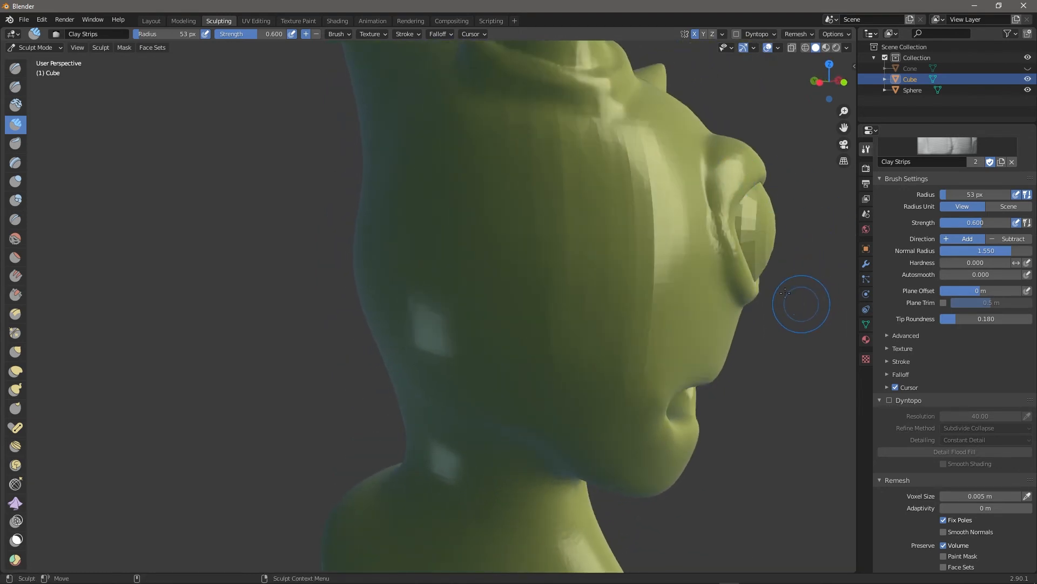
drag(632, 140, 653, 137)
shift+drag(547, 198, 567, 203)
key(bracketright)
key(bracketright)
key(bracketright)
key(bracketright)
key(bracketright)
key(bracketright)
shift+drag(654, 183, 655, 334)
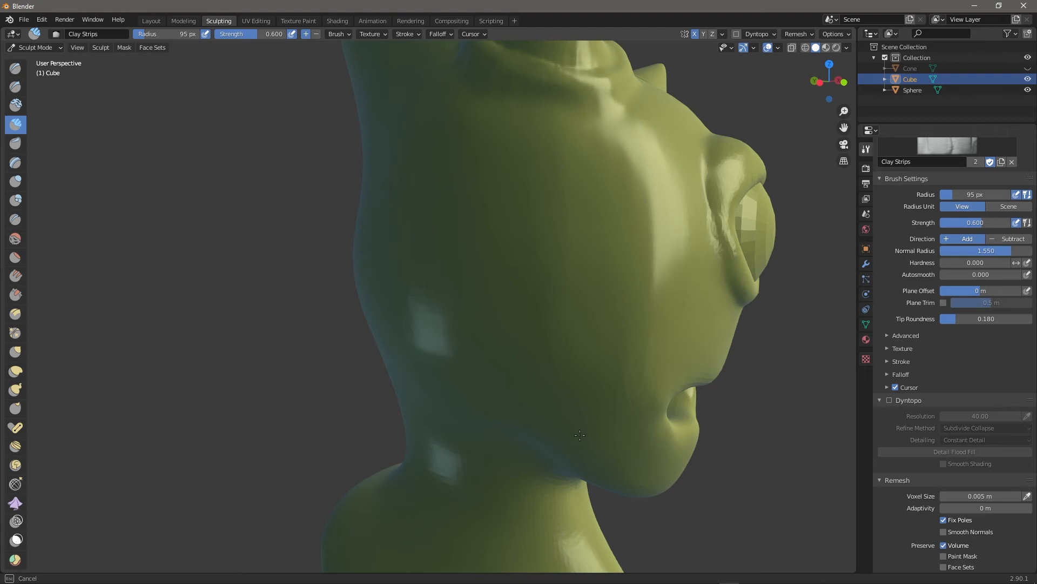
middle_drag(800, 382, 533, 353)
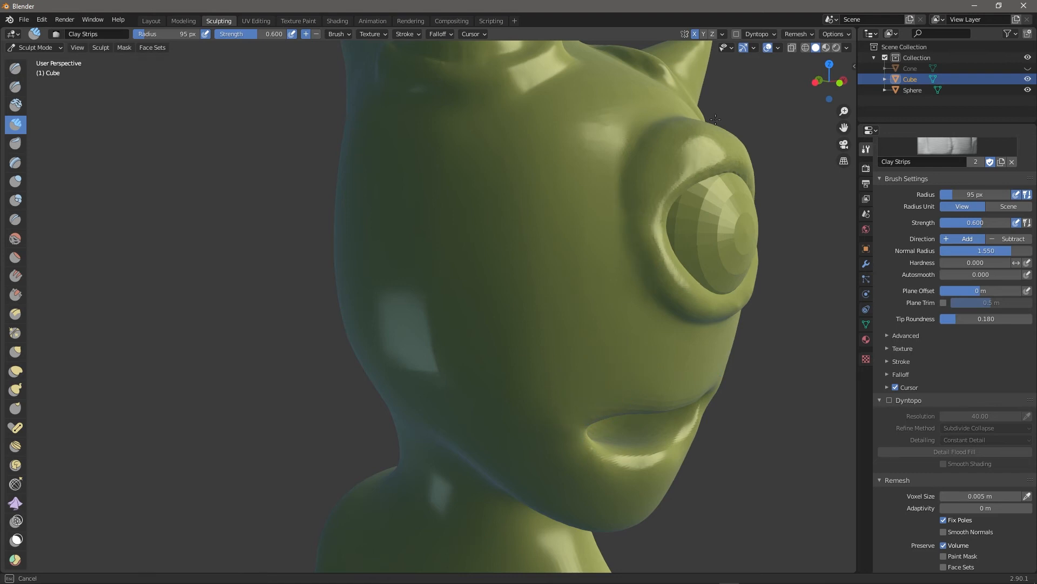
middle_drag(787, 414, 488, 316)
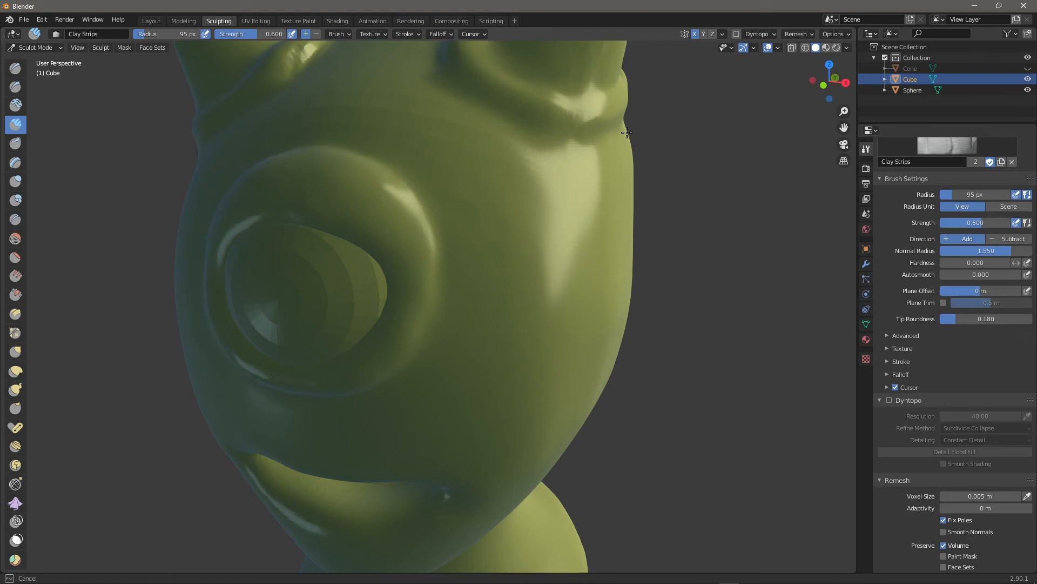
middle_drag(764, 336, 766, 353)
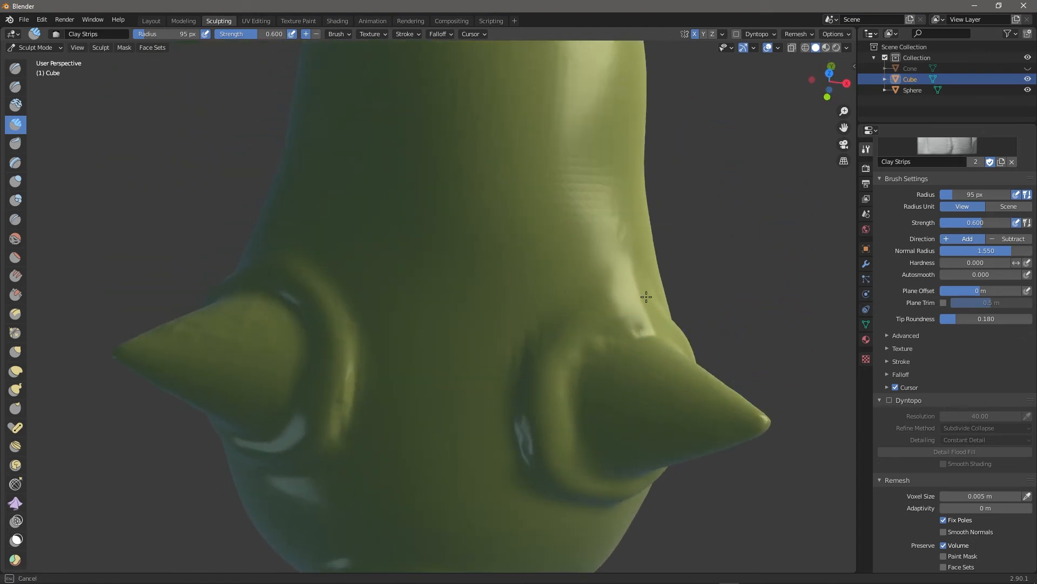
middle_drag(772, 316, 568, 371)
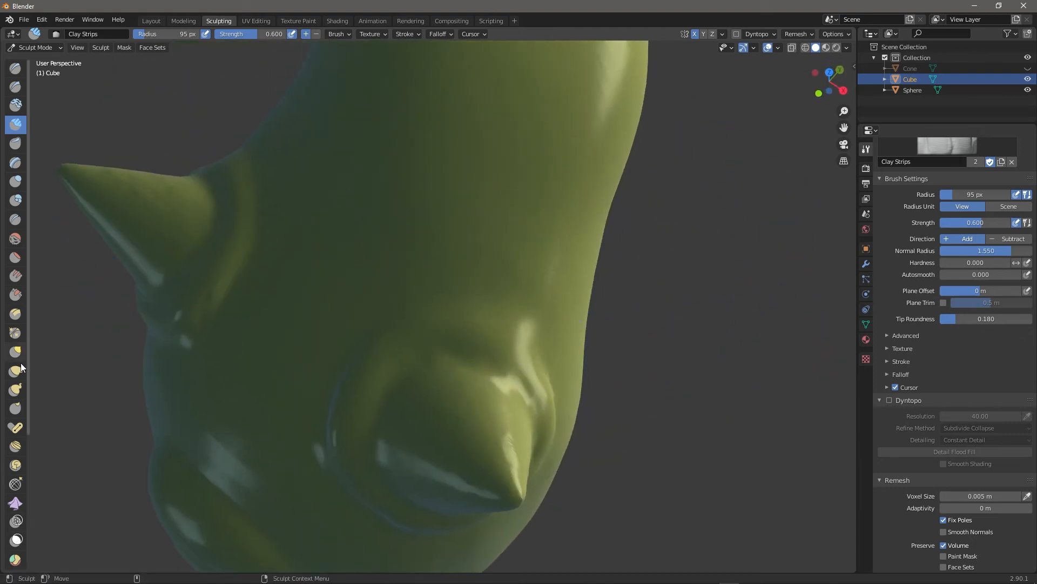
Switch to Pinch/Magnify and pinch the creases around the horn base, fine-tuning brush size and strength.
click(21, 332)
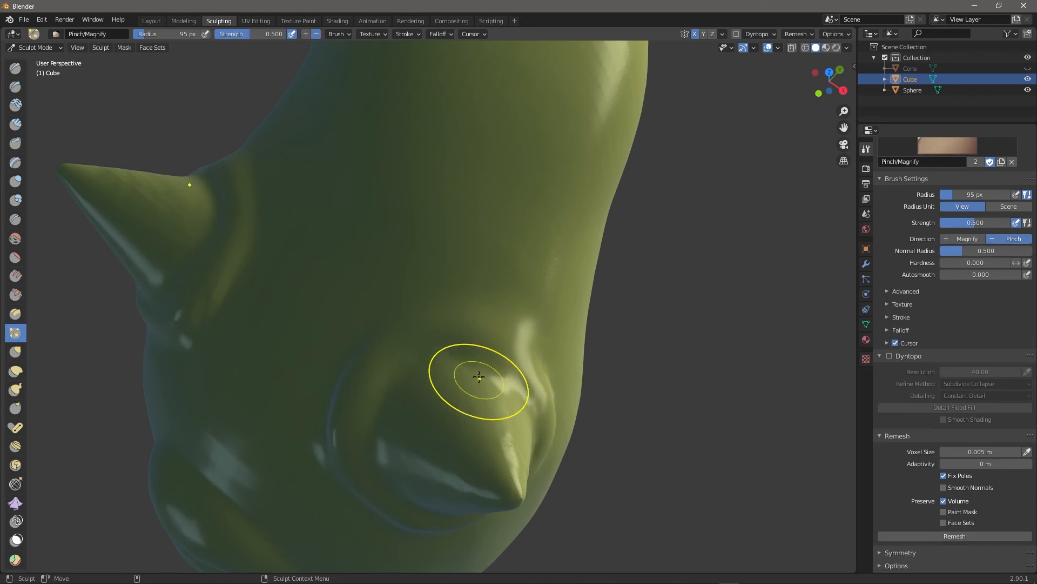
drag(449, 358, 499, 378)
key(bracketleft)
key(bracketleft)
key(bracketleft)
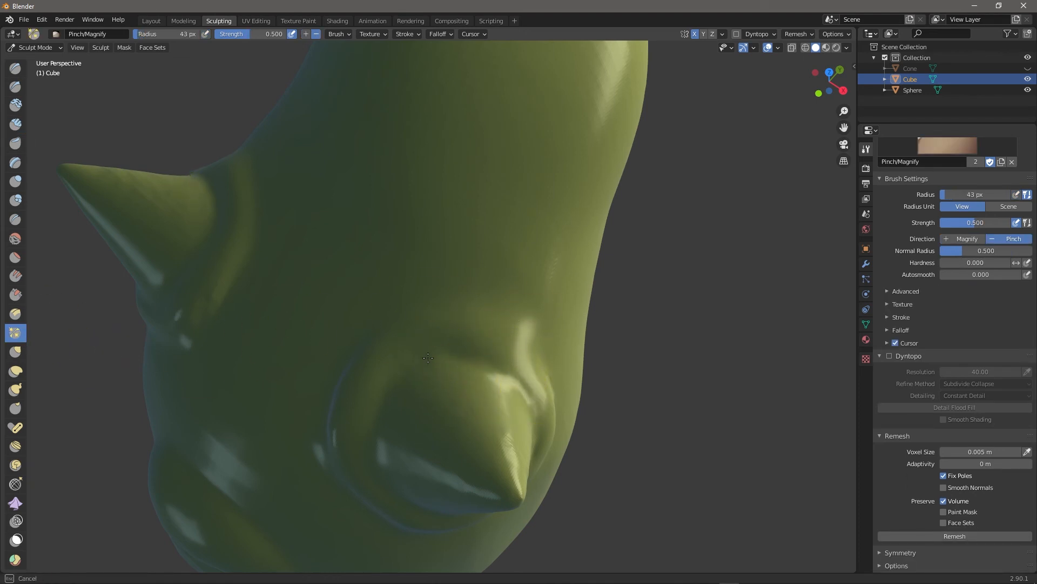
drag(265, 35, 264, 35)
key(ctrl+z)
key(bracketright)
drag(450, 352, 509, 386)
middle_drag(721, 408, 681, 365)
drag(337, 169, 294, 118)
Enlarge the pinch brush to 127 px radius and pinch along the top of the head.
mouse_move(320, 203)
middle_down()
mouse_move(572, 162)
mouse_move(572, 235)
mouse_move(343, 278)
middle_up()
middle_drag(643, 301, 474, 231)
mouse_move(378, 281)
middle_down()
mouse_move(306, 322)
mouse_move(315, 371)
middle_up()
key(bracketright)
key(bracketright)
key(bracketright)
key(bracketright)
key(bracketright)
key(bracketright)
key(bracketright)
key(bracketright)
key(bracketright)
key(bracketright)
drag(481, 153, 336, 156)
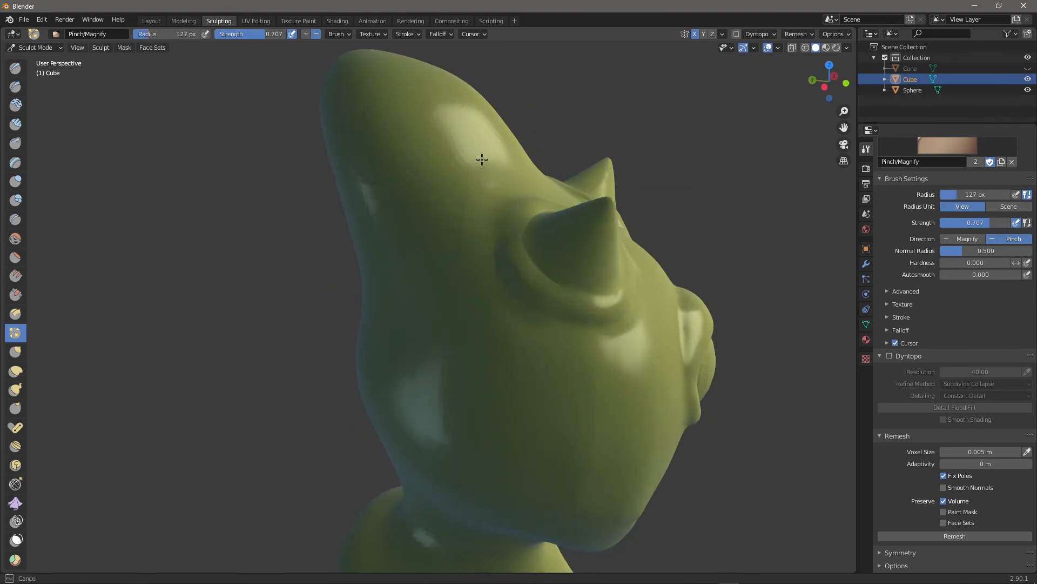
Pinch the front of the head and the crease inside the mouth.
drag(491, 481, 532, 477)
mouse_move(755, 458)
middle_down()
mouse_move(695, 438)
mouse_move(702, 459)
middle_up()
mouse_move(492, 255)
mouse_down()
mouse_move(619, 244)
mouse_move(664, 335)
mouse_up()
middle_drag(776, 433, 763, 339)
drag(629, 342, 624, 416)
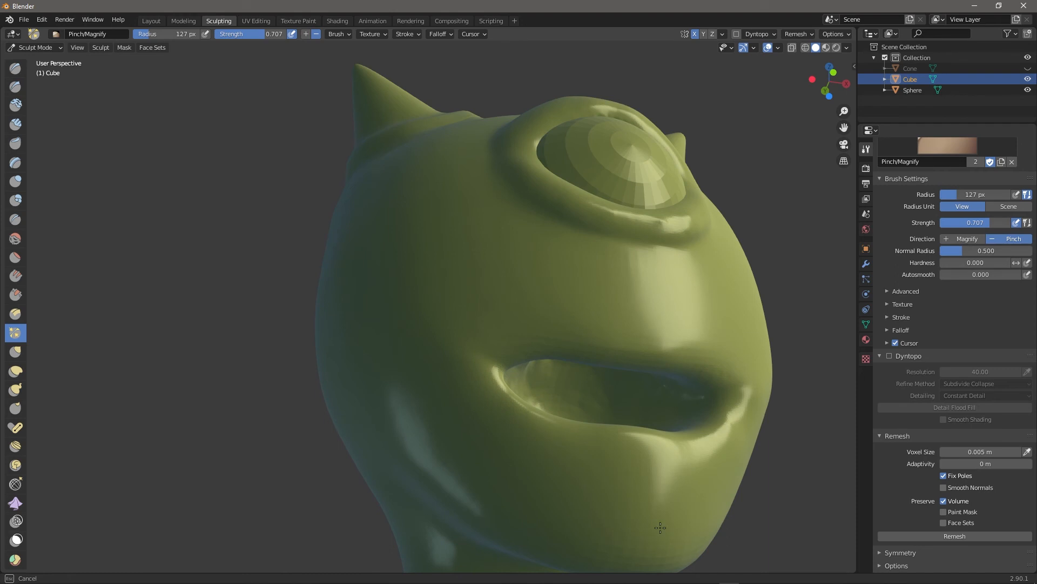
Pinch the surface at the back and along the side of the head.
drag(543, 310, 787, 371)
middle_drag(787, 370, 580, 238)
drag(581, 237, 355, 287)
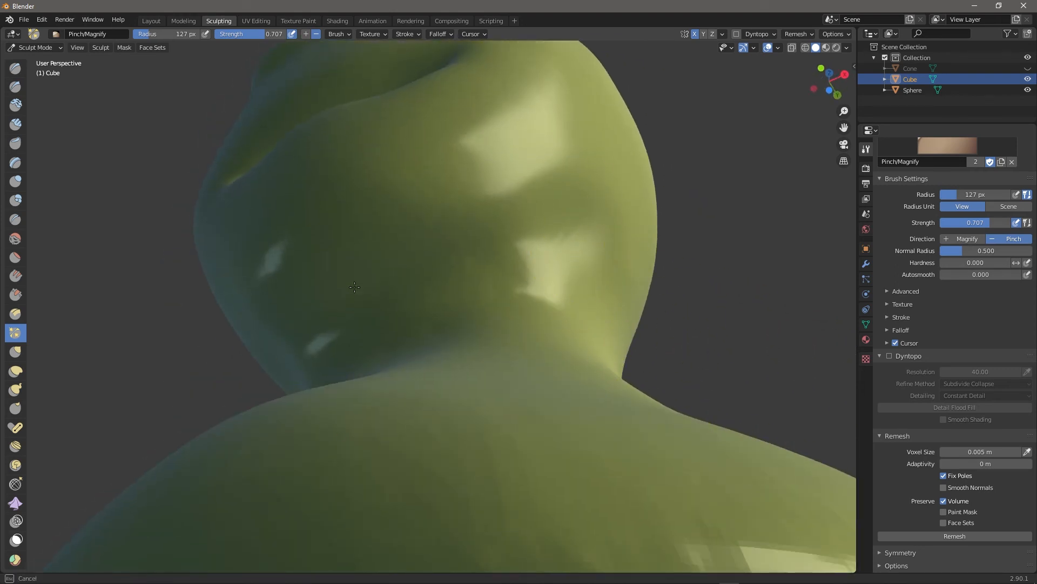
drag(480, 389, 711, 295)
middle_drag(768, 295, 664, 384)
scroll(663, 385, down, 2)
scroll(664, 385, down, 1)
drag(452, 347, 475, 274)
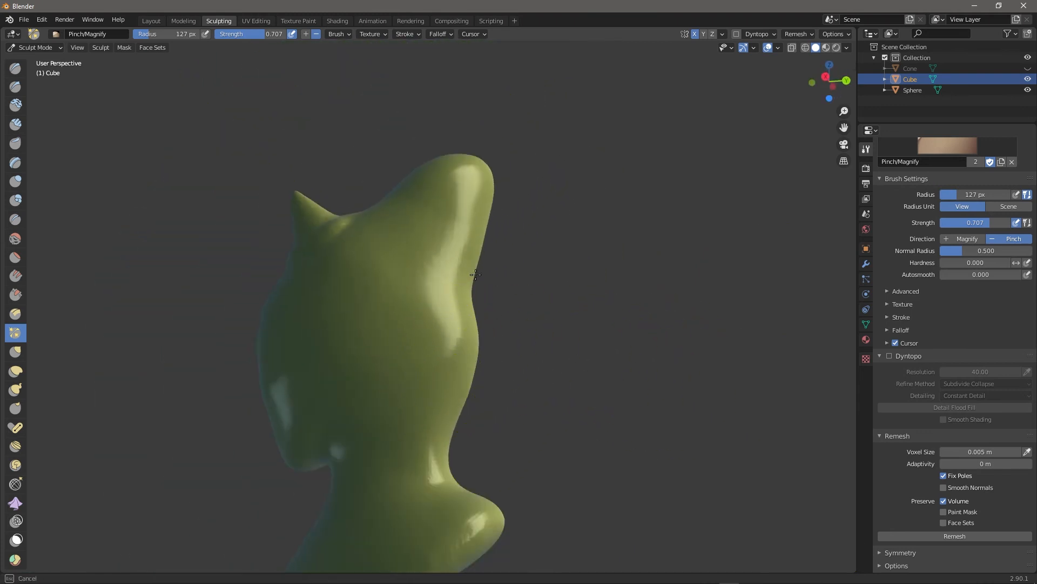
Pinch the body just below the head and the surface beside the eye.
drag(499, 480, 533, 432)
mouse_move(559, 409)
middle_down()
mouse_move(649, 419)
mouse_move(641, 394)
middle_up()
drag(642, 394, 486, 419)
drag(571, 478, 603, 454)
middle_drag(666, 306, 672, 395)
mouse_move(513, 354)
mouse_down()
mouse_move(463, 315)
mouse_move(520, 319)
mouse_up()
Sharpen the lower-right eyelid crease, then return to Clay Strips with a smaller brush.
scroll(643, 333, up, 6)
scroll(650, 341, down, 2)
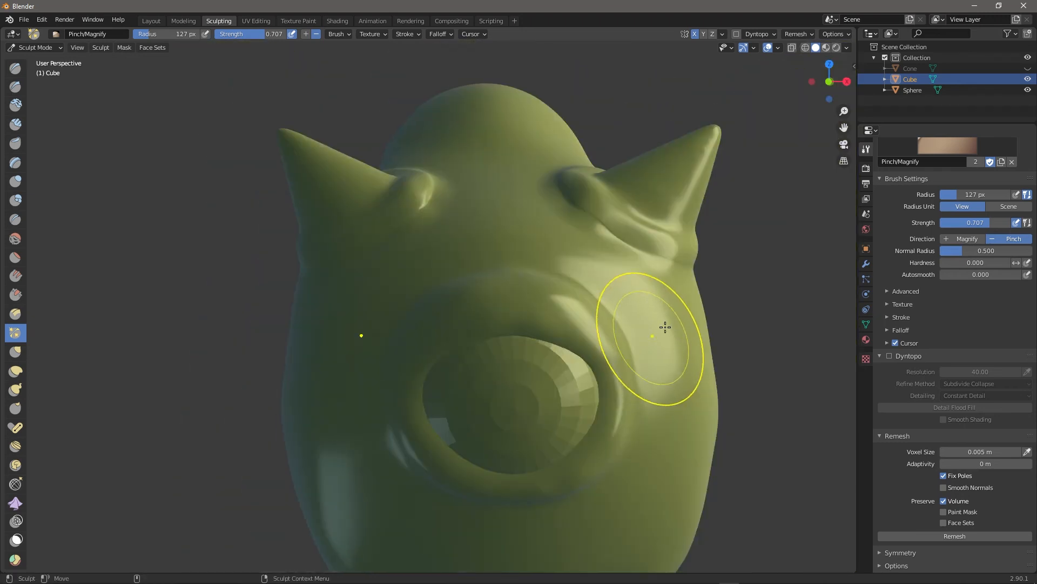
mouse_move(789, 412)
middle_down()
mouse_move(773, 411)
mouse_move(819, 371)
mouse_move(814, 385)
middle_up()
mouse_move(610, 300)
mouse_down()
mouse_move(638, 287)
mouse_move(530, 317)
mouse_up()
key(bracketleft)
key(bracketleft)
key(bracketleft)
key(bracketleft)
key(bracketleft)
key(bracketleft)
key(bracketleft)
key(bracketleft)
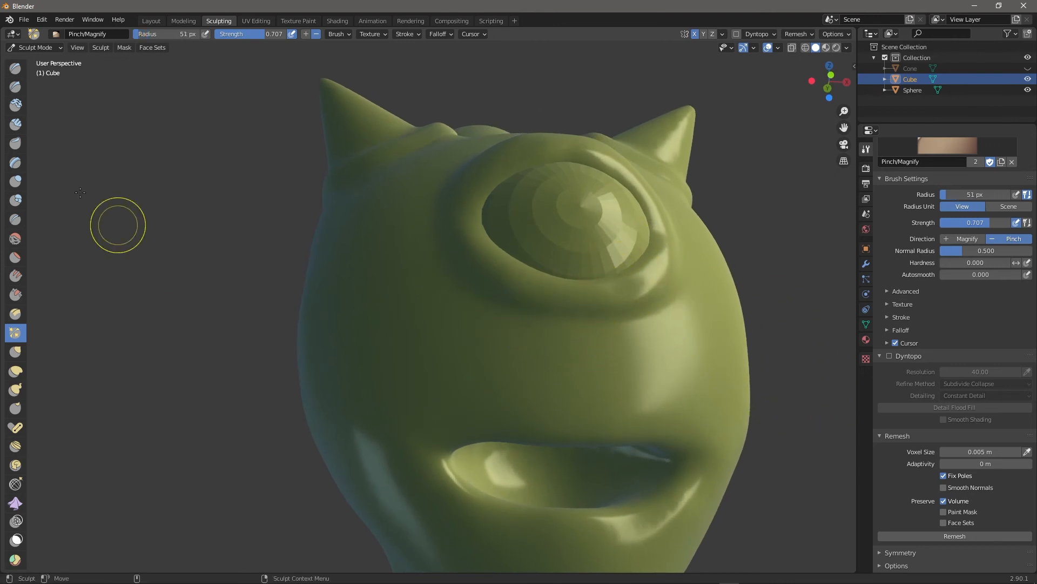
click(22, 123)
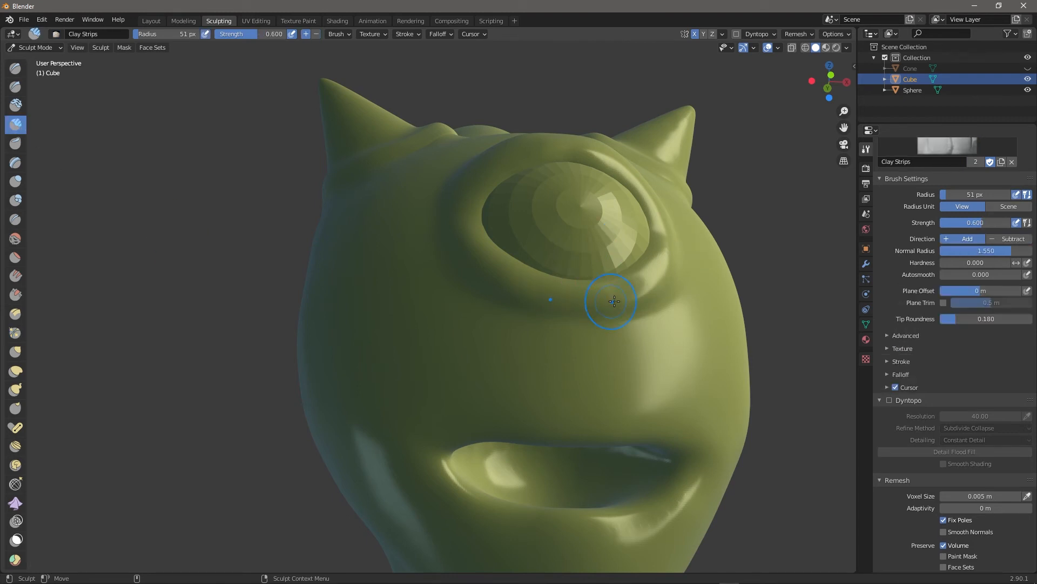
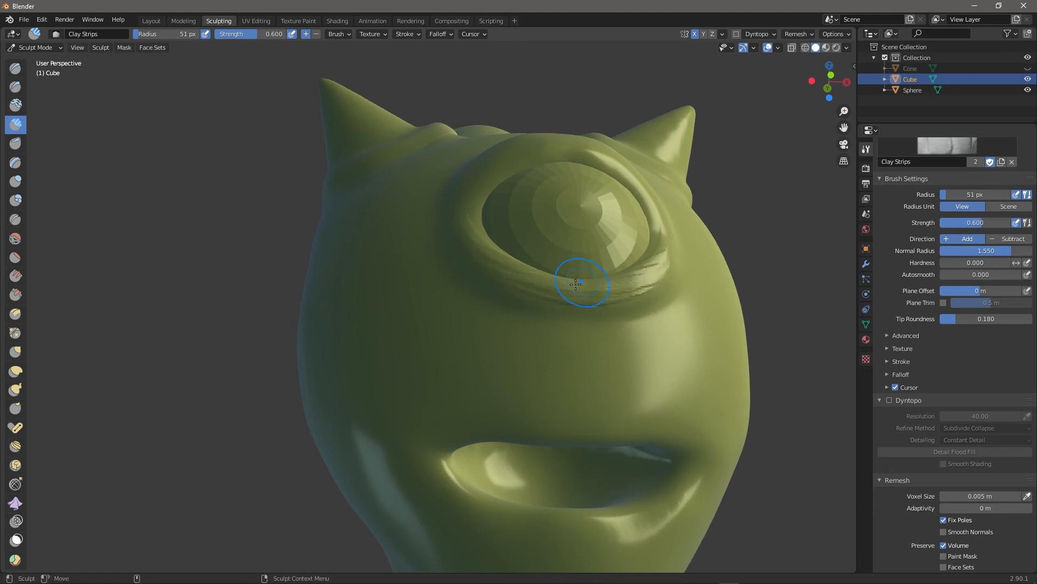
Switch to the Pinch/Magnify brush with a 92 px radius.
middle_drag(793, 291, 642, 225)
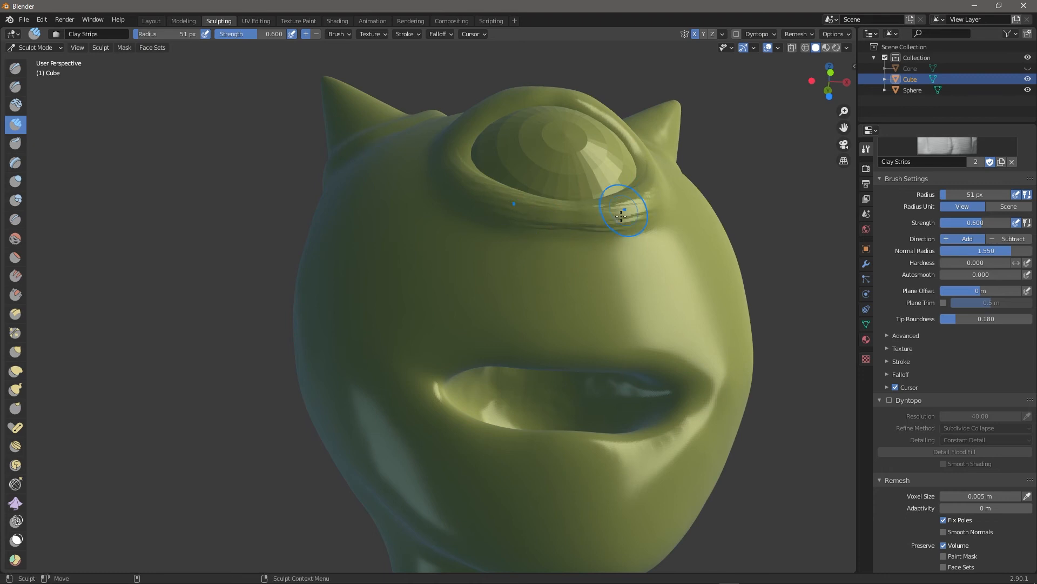
middle_drag(784, 242, 652, 412)
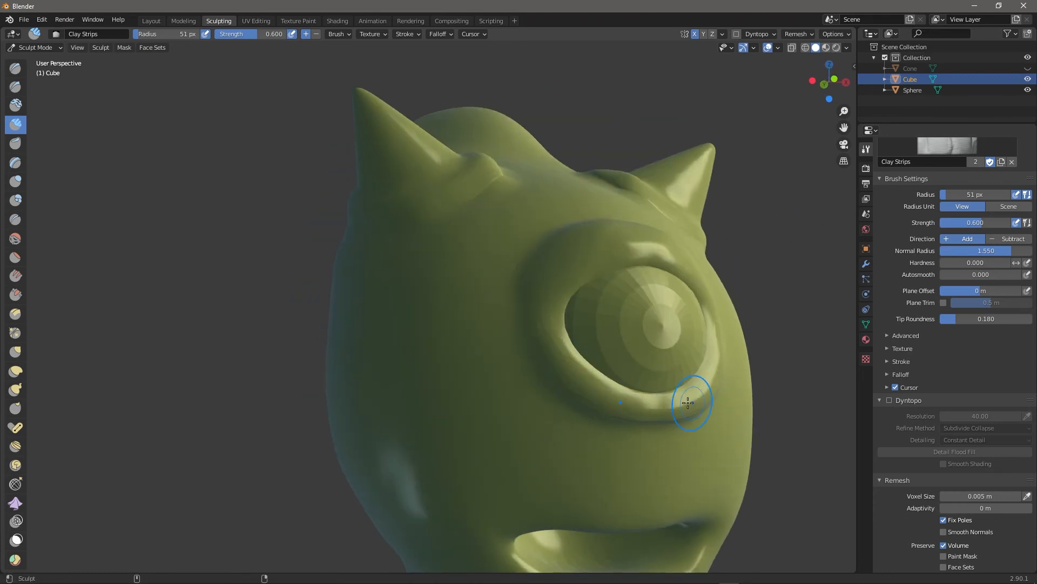
middle_drag(815, 368, 598, 373)
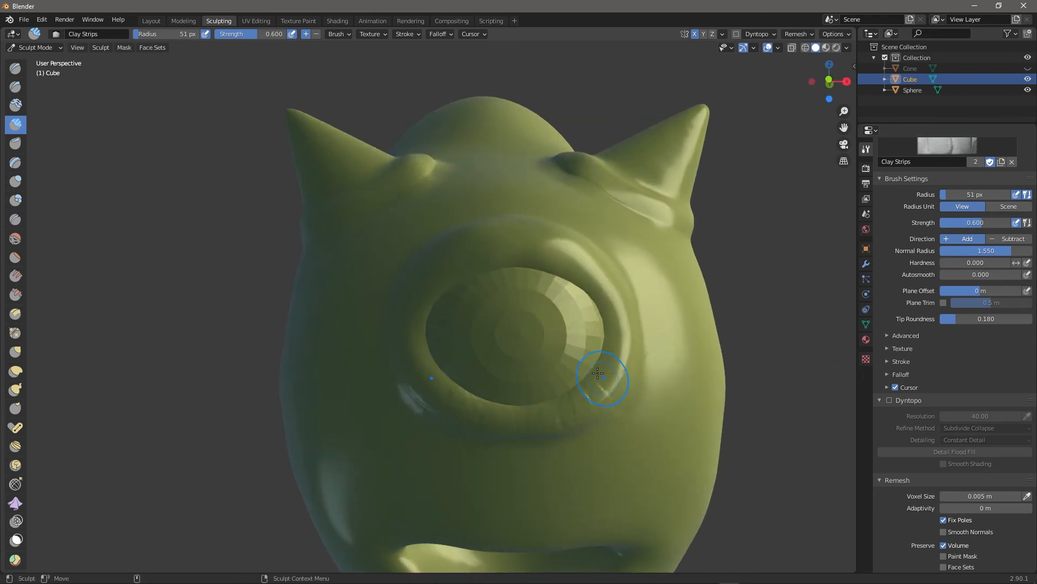
middle_drag(804, 390, 675, 357)
key(p)
key(f)
click(723, 373)
Pinch the eye rim sharper from several angles, including its right side.
middle_drag(791, 389, 631, 377)
drag(632, 377, 638, 373)
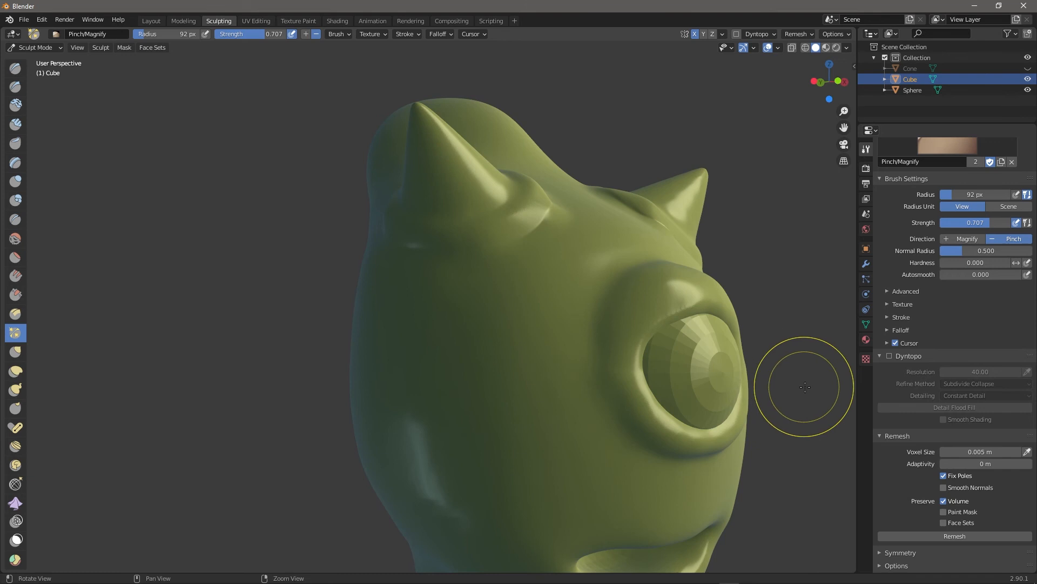
middle_drag(803, 386, 749, 389)
mouse_move(688, 374)
mouse_down()
mouse_move(691, 366)
mouse_move(683, 376)
mouse_up()
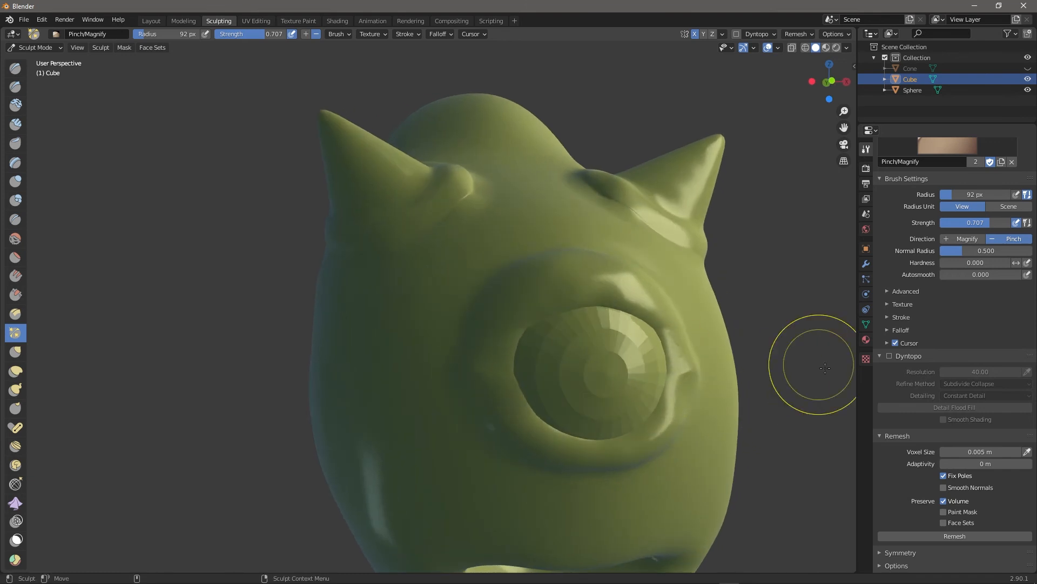
middle_drag(816, 365, 737, 350)
mouse_move(584, 330)
mouse_down()
mouse_move(588, 318)
mouse_move(583, 338)
mouse_up()
mouse_move(730, 340)
middle_down()
mouse_move(773, 368)
mouse_move(773, 350)
middle_up()
Choose the Blob brush from the sculpt pie menu and undo the last stroke beside the eye.
key(w)
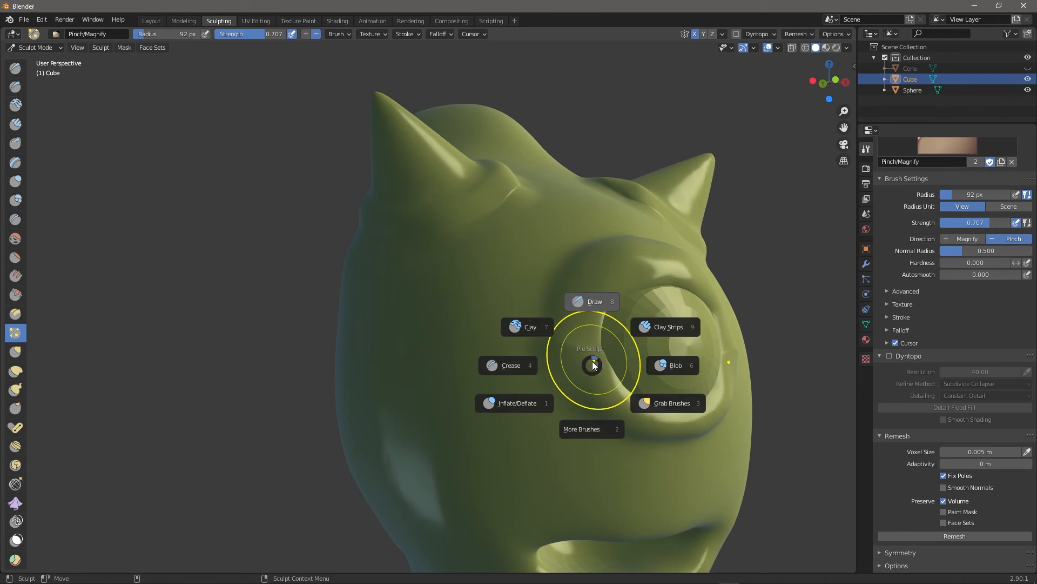
click(616, 376)
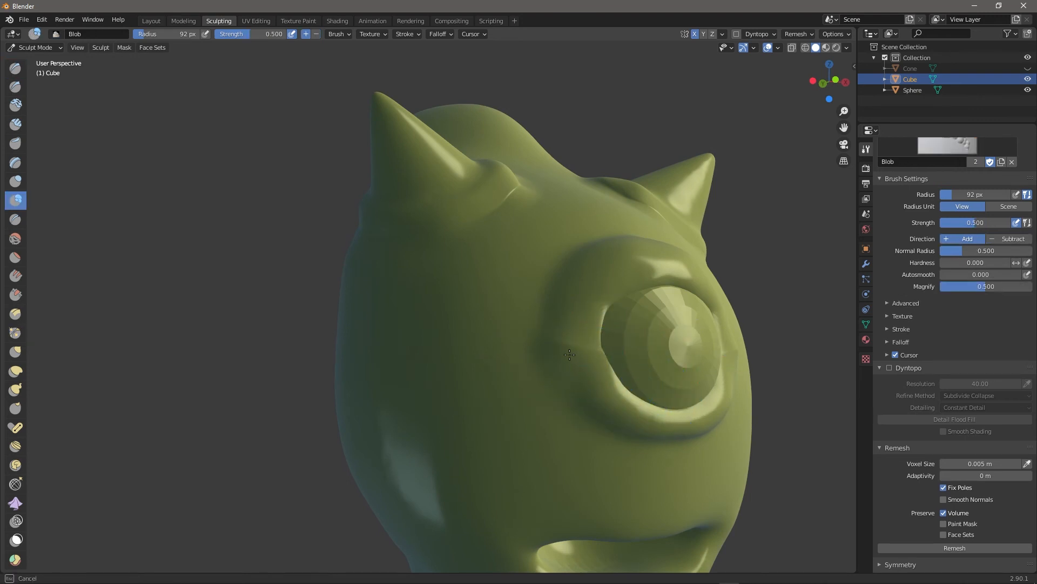
middle_drag(823, 368, 794, 390)
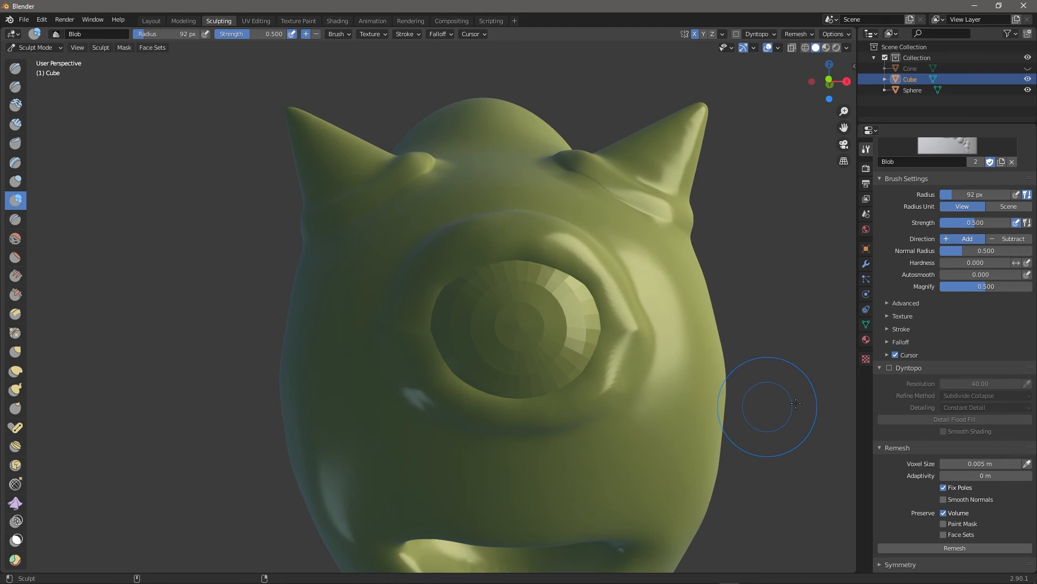
key(ctrl+z)
mouse_move(776, 443)
middle_down()
mouse_move(795, 450)
mouse_move(784, 455)
middle_up()
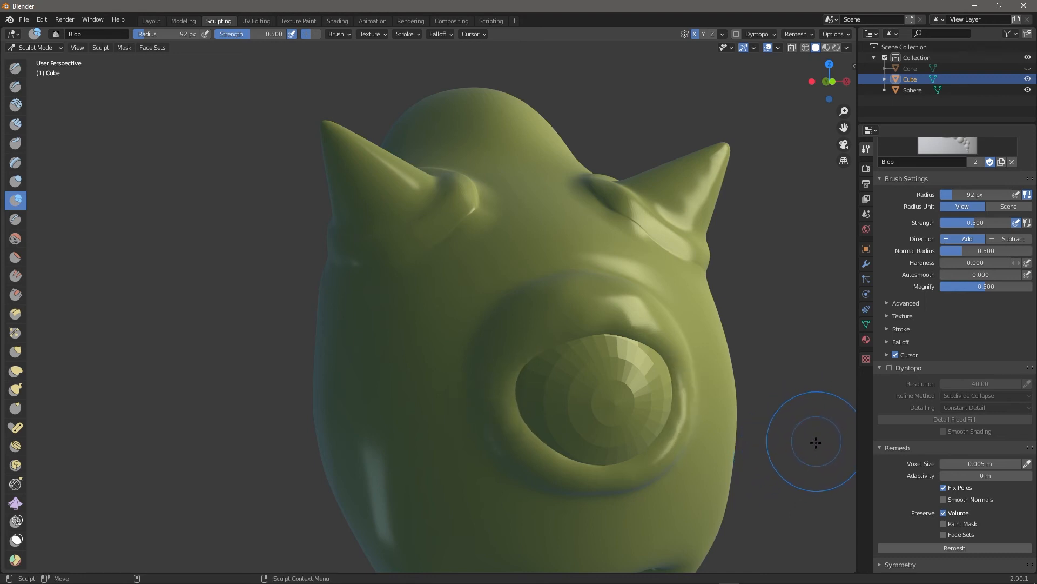
middle_drag(797, 439, 735, 436)
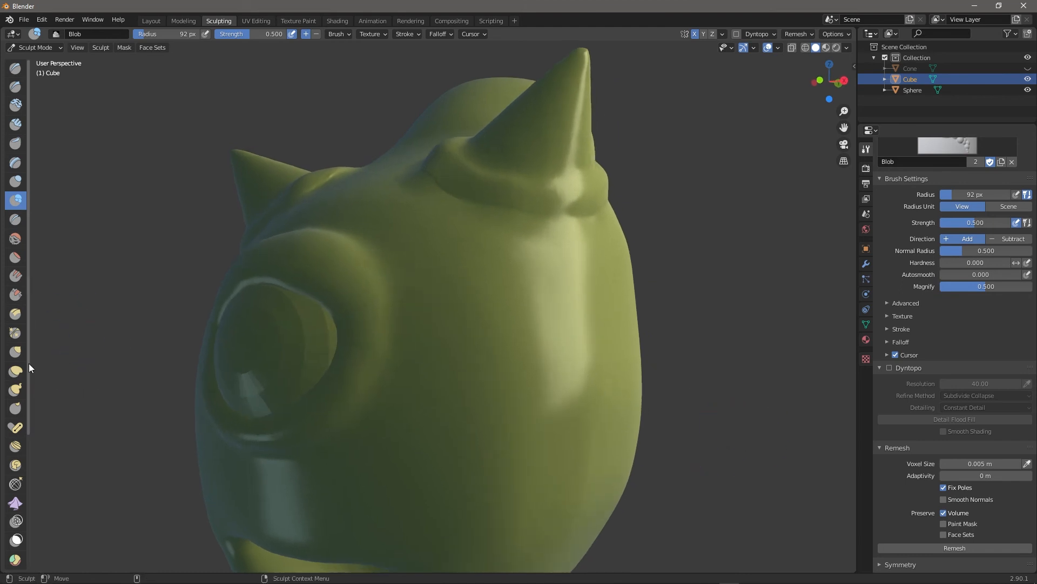
Select the Grab brush and shrink its radius for the eye rim.
click(15, 351)
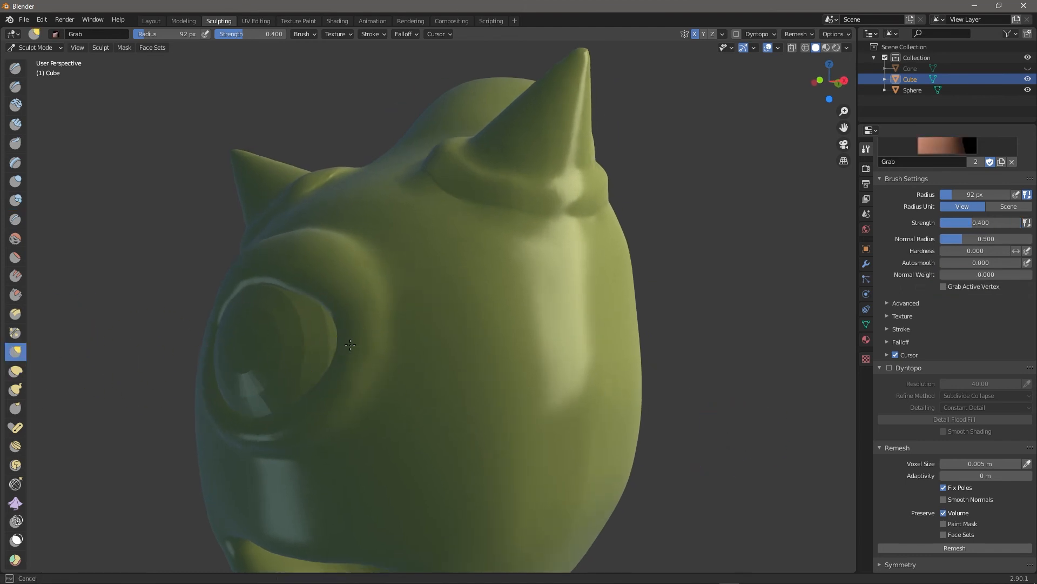
middle_drag(721, 376, 653, 342)
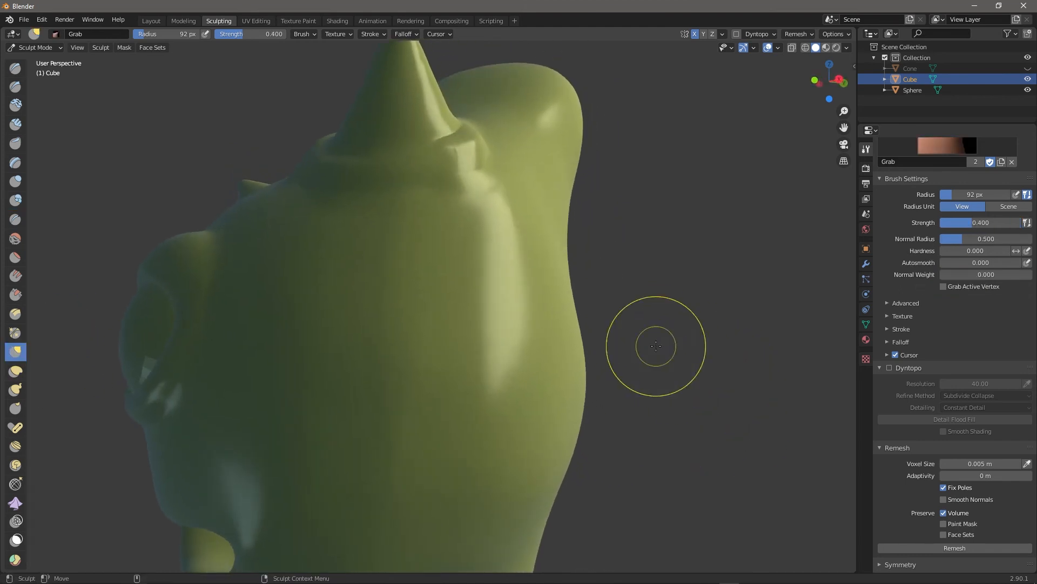
mouse_move(582, 306)
middle_down()
mouse_move(823, 314)
mouse_move(854, 286)
middle_up()
mouse_move(368, 351)
middle_down()
mouse_move(369, 446)
mouse_move(414, 445)
middle_up()
scroll(625, 367, up, 4)
middle_drag(805, 379, 713, 365)
key(bracketleft)
key(bracketleft)
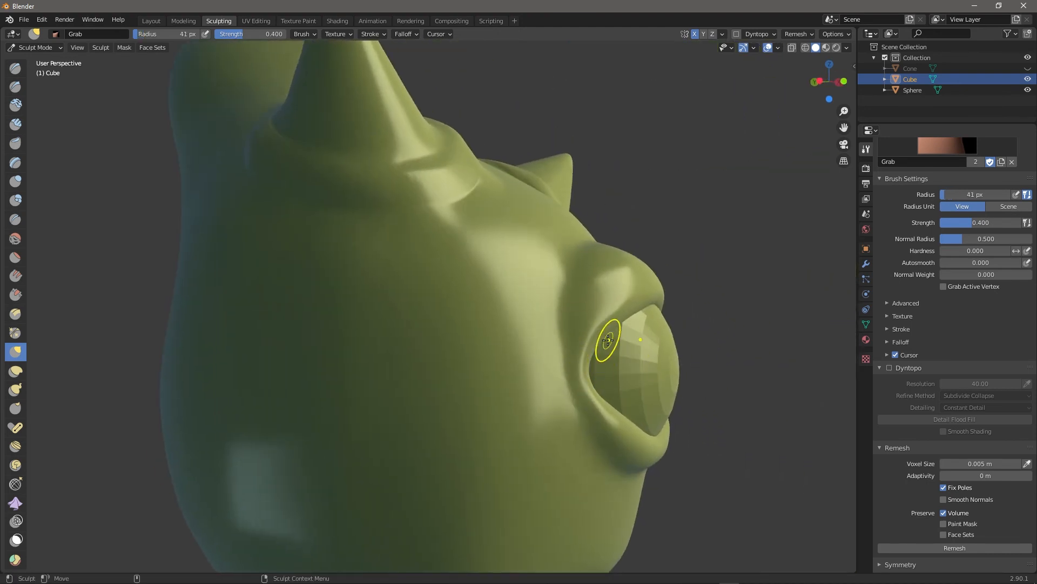
mouse_move(579, 350)
middle_down()
mouse_move(829, 325)
mouse_move(735, 308)
middle_up()
Scrape the lower eyelid rim smoother with Multi-plane Scrape.
click(15, 313)
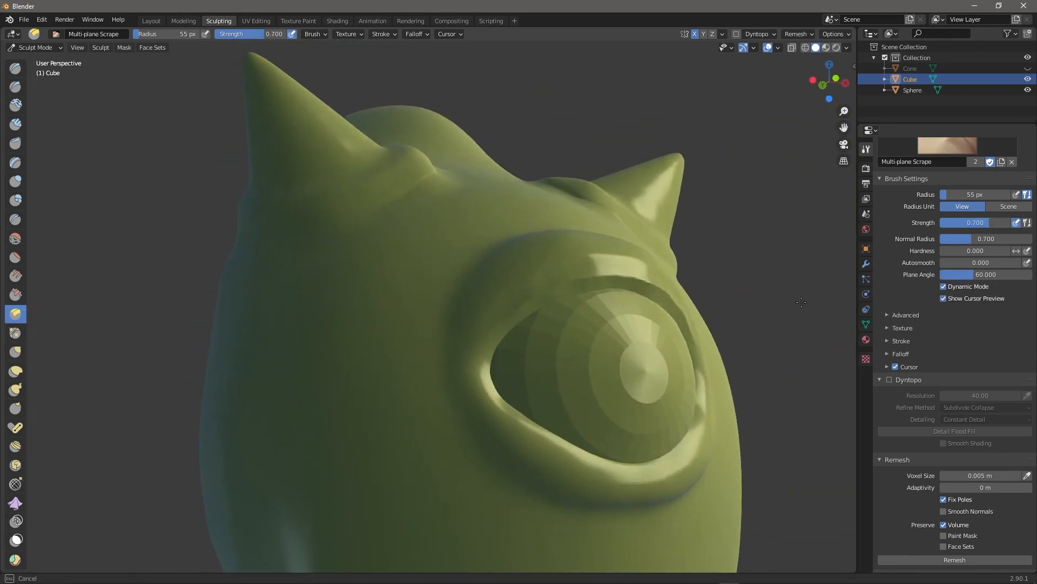
middle_drag(594, 276, 488, 422)
drag(760, 422, 625, 443)
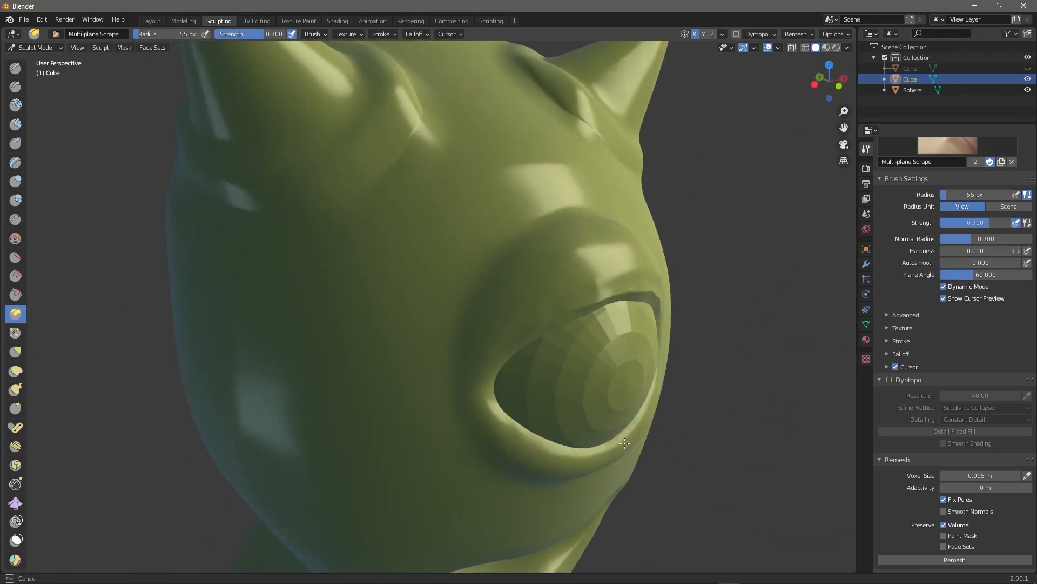
drag(533, 446, 489, 401)
mouse_move(770, 384)
middle_down()
mouse_move(708, 378)
mouse_move(786, 390)
middle_up()
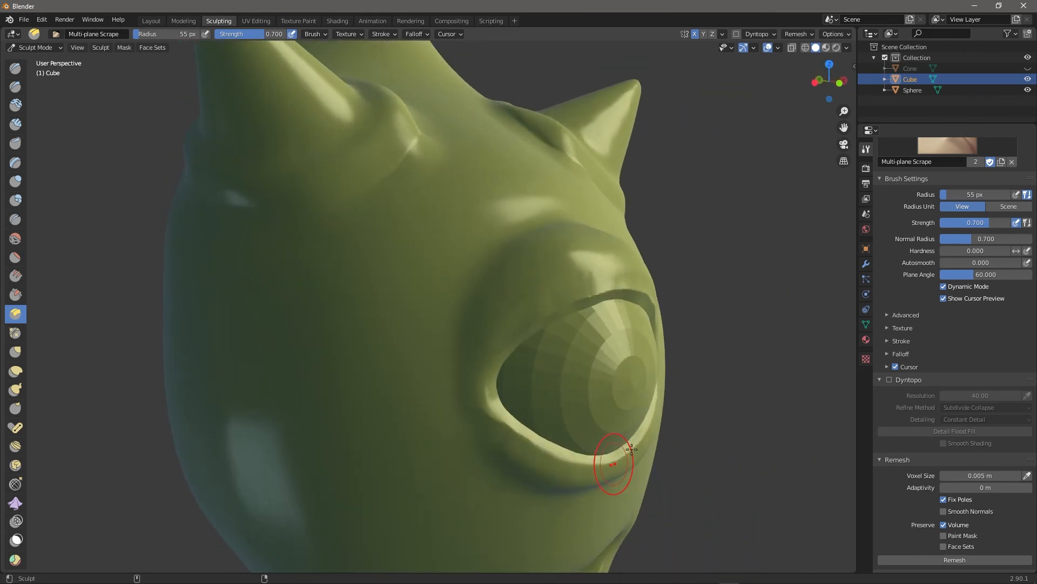
mouse_move(491, 427)
middle_down()
mouse_move(702, 456)
mouse_move(820, 347)
mouse_move(509, 429)
middle_up()
Cycle through the Clay Strips, Smooth and SculptDraw brushes while viewing the head.
key(c)
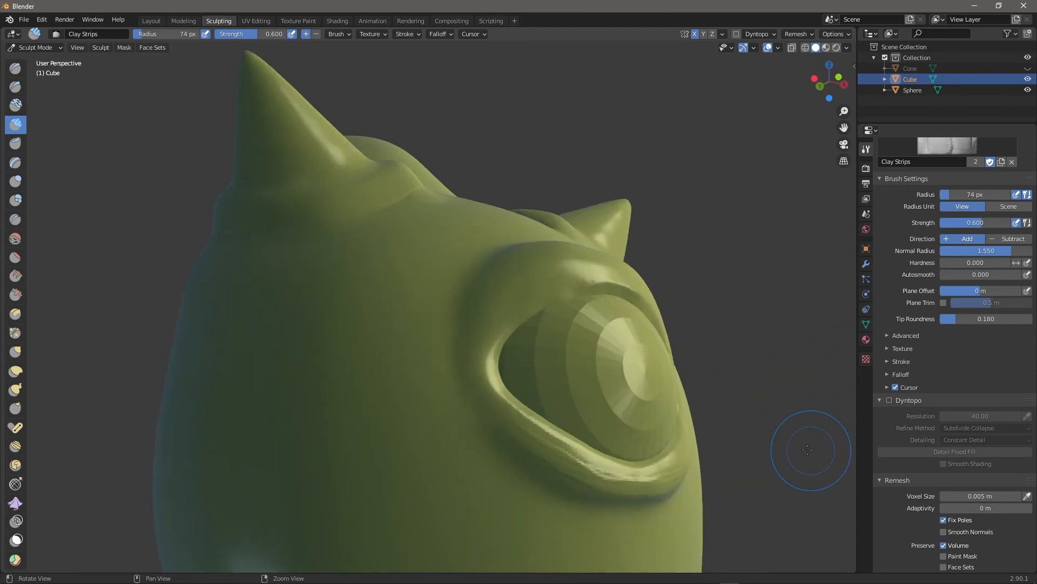
middle_drag(821, 440, 613, 438)
middle_drag(834, 314, 516, 433)
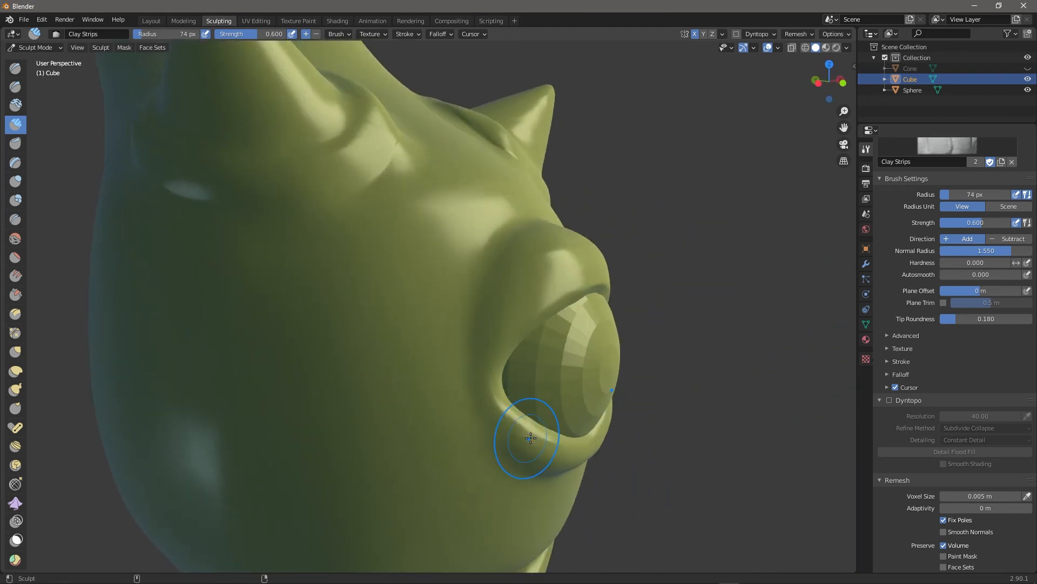
mouse_move(555, 298)
middle_down()
mouse_move(676, 284)
mouse_move(689, 251)
mouse_move(568, 257)
mouse_move(580, 258)
middle_up()
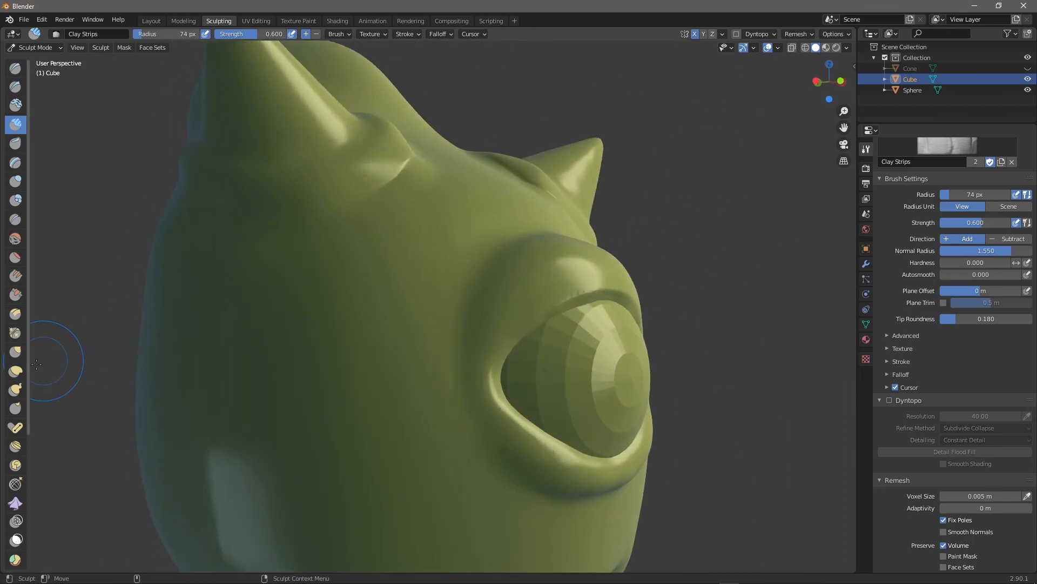
click(15, 238)
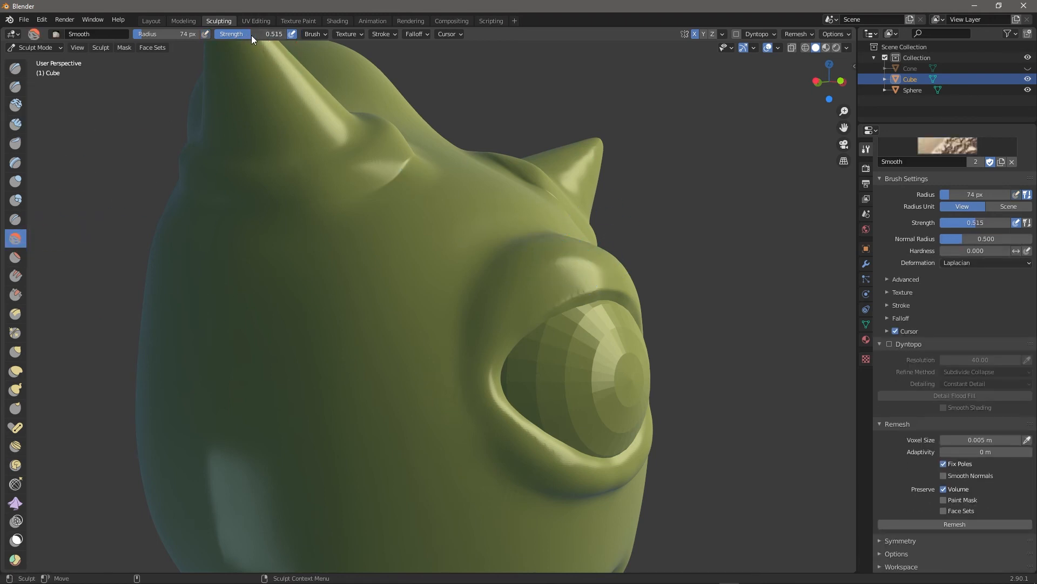
click(15, 68)
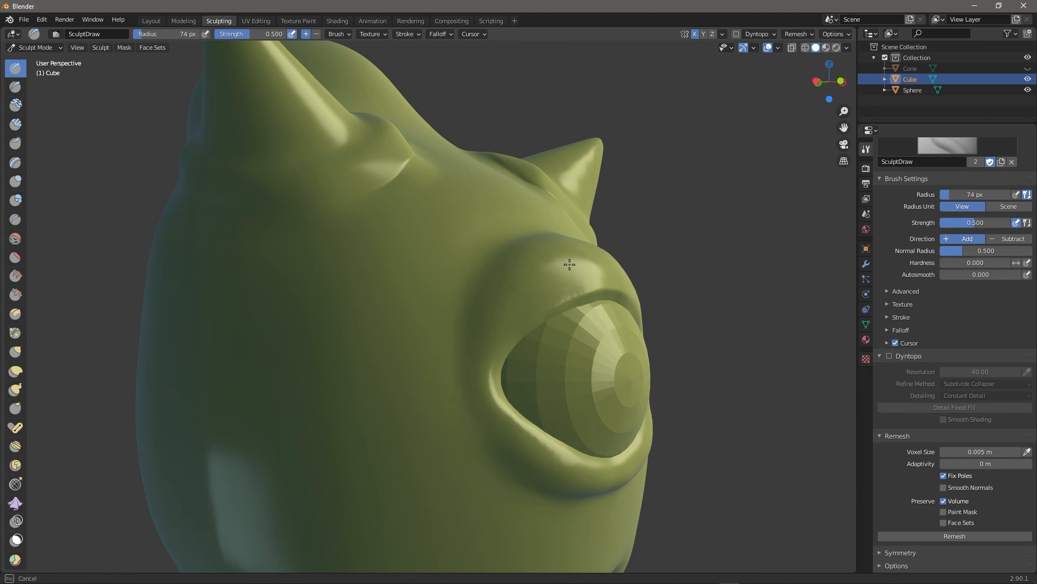
middle_drag(740, 275, 543, 222)
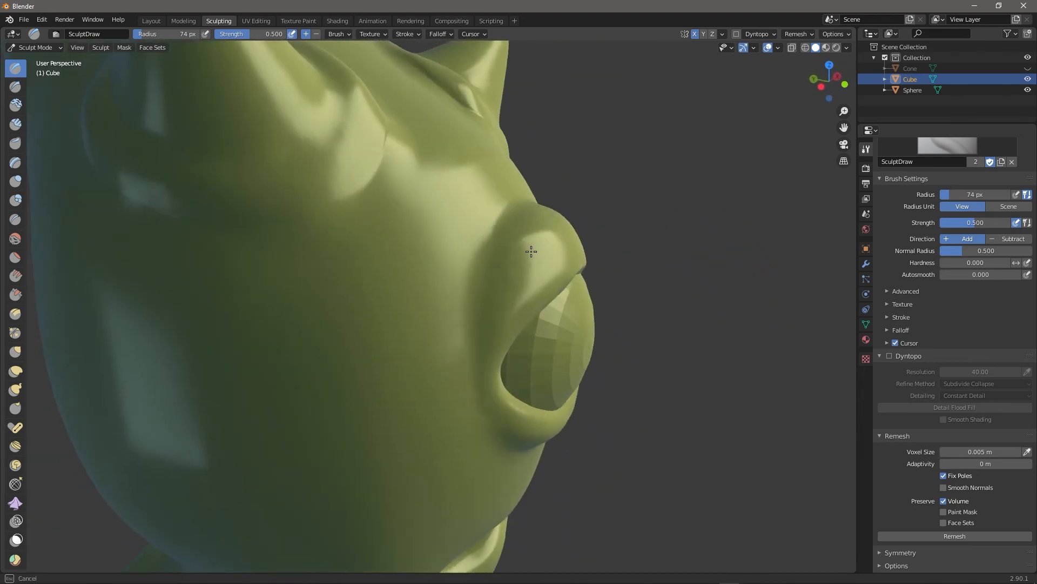
middle_drag(522, 260, 504, 232)
Pinch the face creases next to the eye with the Pinch/Magnify brush.
click(16, 334)
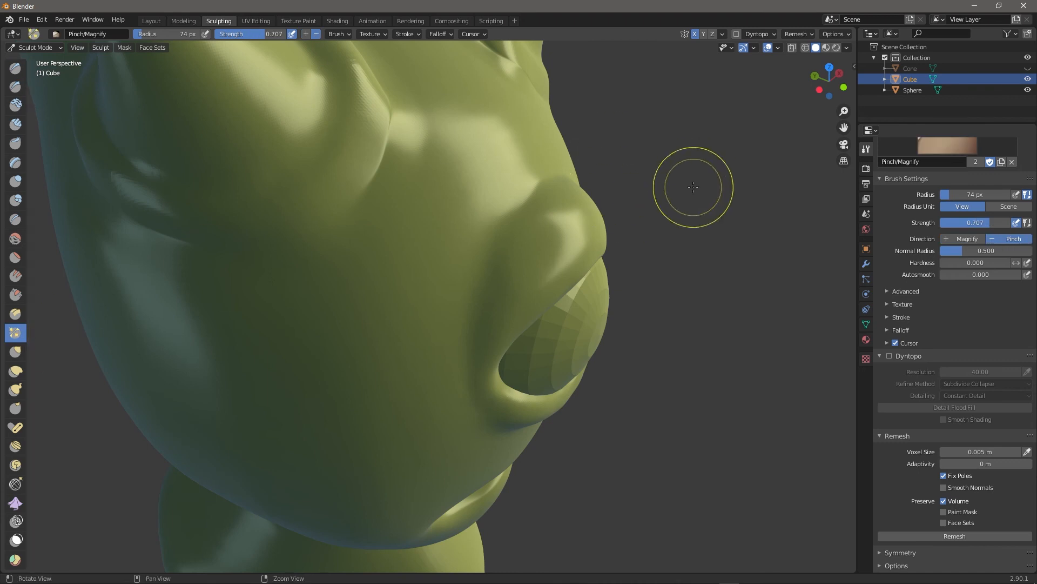
middle_drag(692, 187, 660, 165)
drag(554, 190, 534, 195)
alt+drag(724, 287, 735, 332)
drag(503, 225, 485, 265)
mouse_move(593, 255)
middle_down()
mouse_move(708, 281)
mouse_move(644, 246)
middle_up()
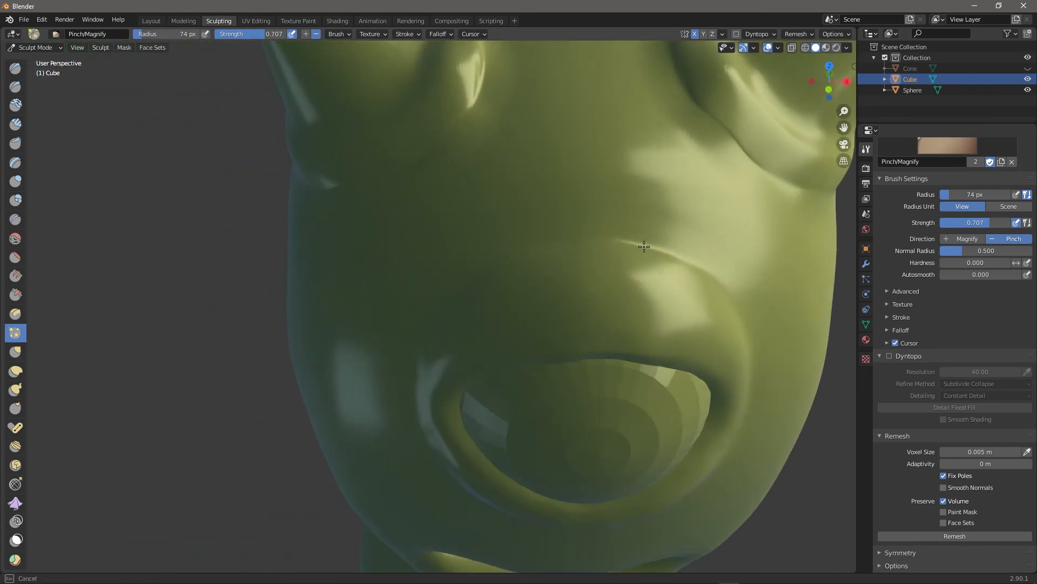
scroll(778, 351, down, 6)
middle_drag(725, 399, 680, 378)
scroll(672, 423, up, 4)
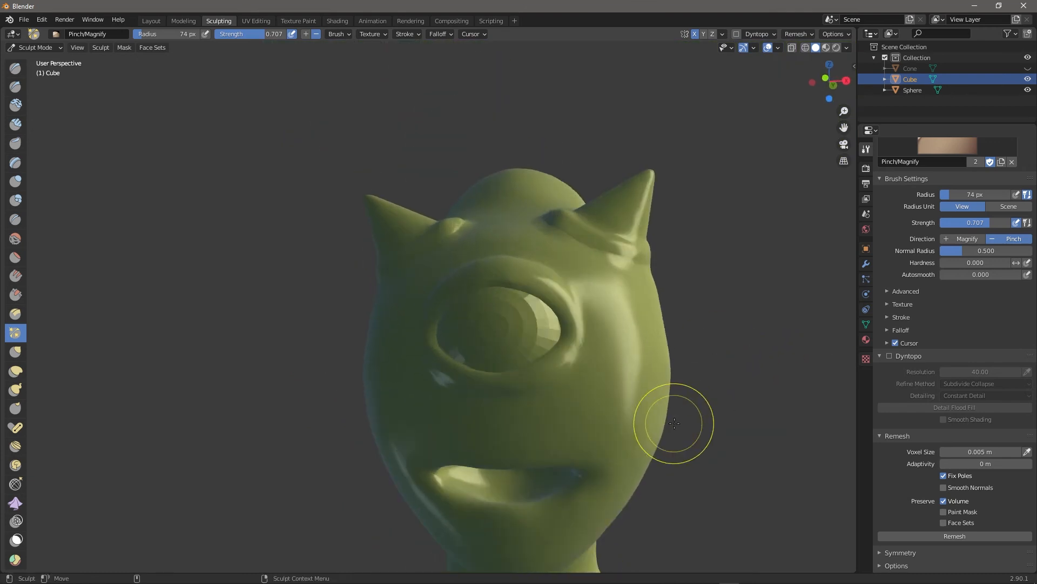
Pinch along the lower eyelid, shrinking the radius to 53 px for the lower-right part.
mouse_move(642, 354)
mouse_down()
mouse_move(559, 402)
mouse_move(611, 364)
mouse_up()
key(bracketleft)
key(bracketleft)
key(bracketleft)
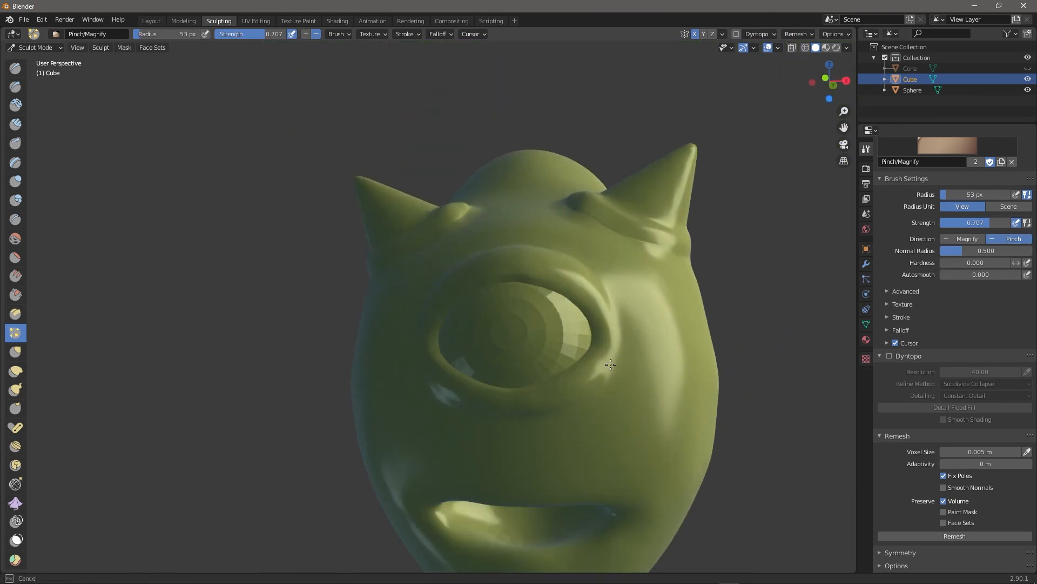
scroll(759, 383, down, 3)
mouse_move(790, 303)
middle_down()
mouse_move(829, 332)
mouse_move(789, 321)
mouse_move(776, 330)
mouse_move(805, 349)
mouse_move(790, 346)
middle_up()
drag(578, 400, 608, 374)
scroll(719, 394, down, 5)
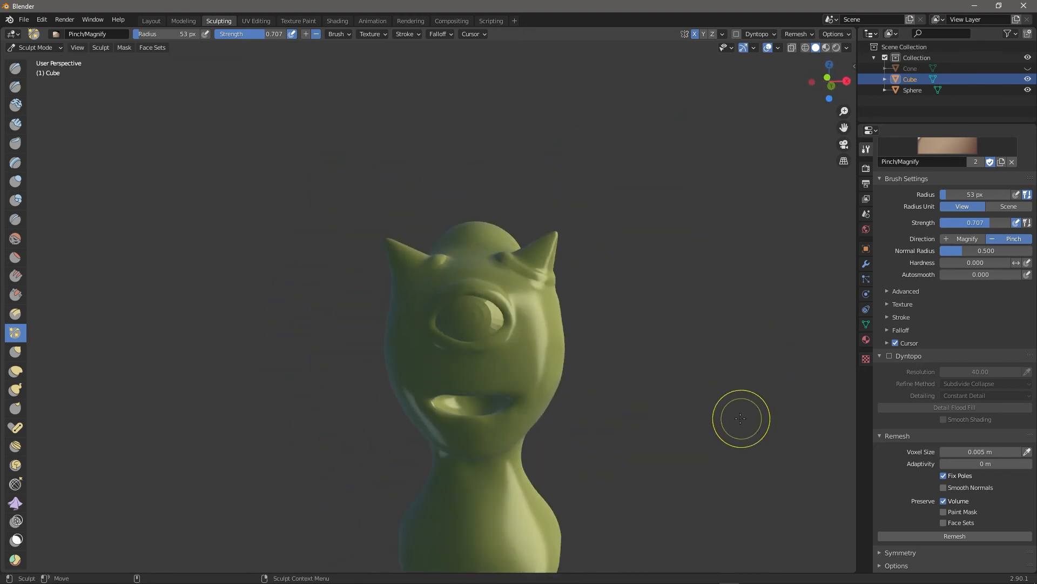
mouse_move(679, 426)
middle_down()
mouse_move(610, 426)
mouse_move(703, 422)
mouse_move(622, 400)
middle_up()
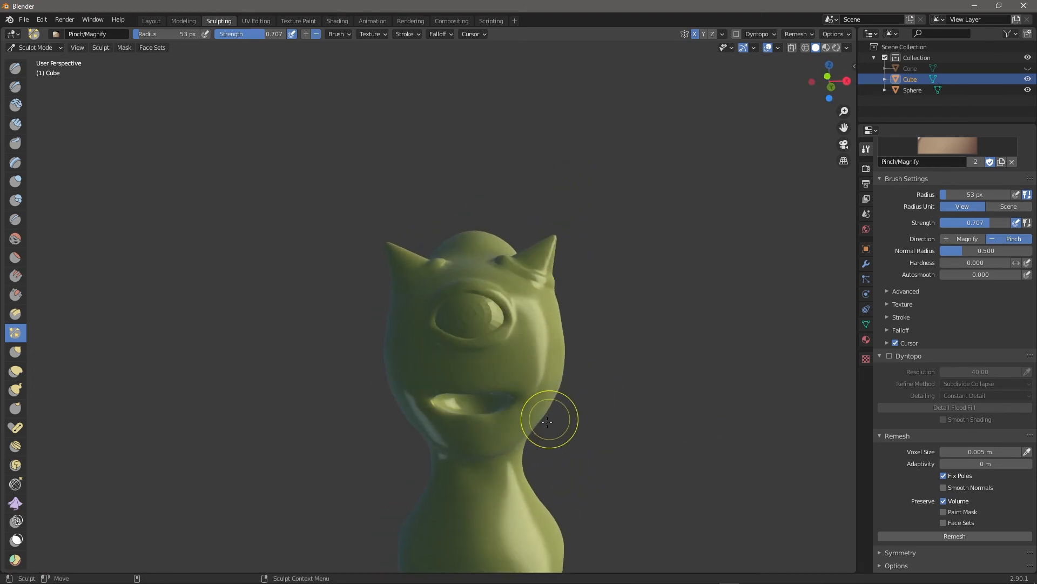
scroll(549, 419, up, 5)
middle_drag(810, 416, 740, 342)
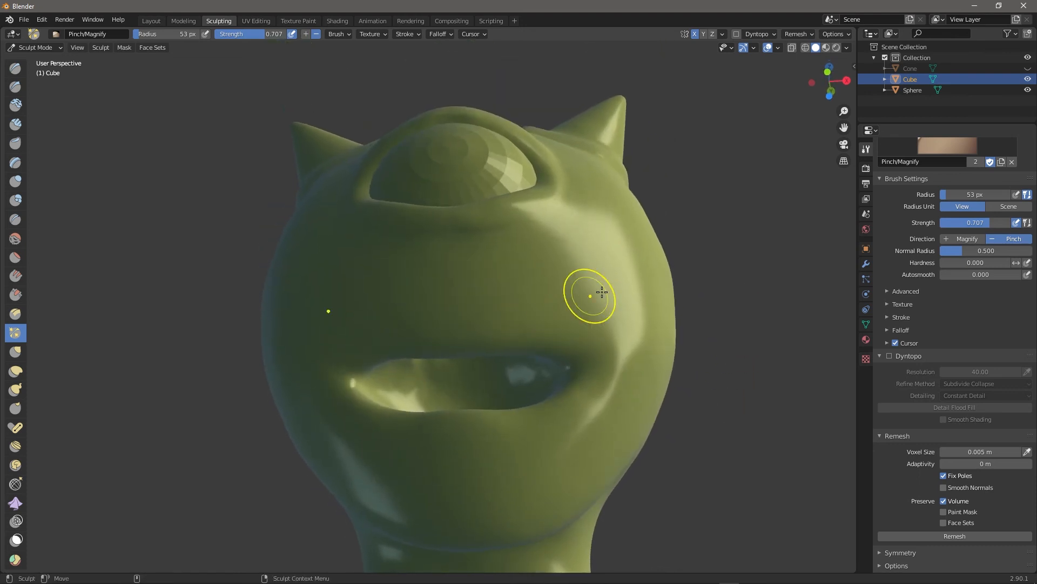
Build up the upper lip ridge with several Clay Strips strokes.
click(21, 125)
middle_drag(771, 324, 632, 332)
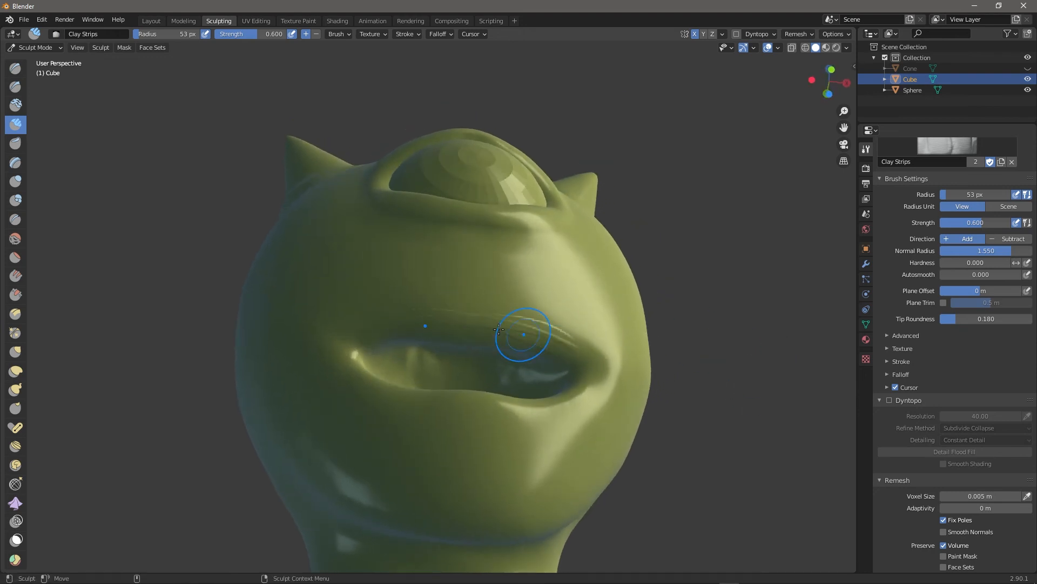
drag(444, 324, 350, 352)
mouse_move(350, 351)
mouse_down()
mouse_move(363, 338)
mouse_move(456, 320)
mouse_up()
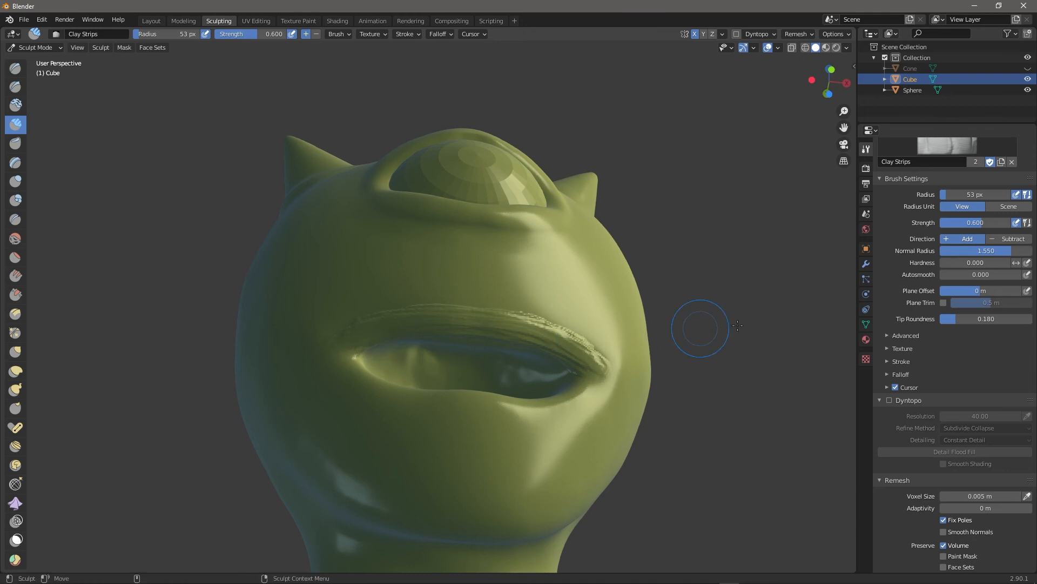
middle_drag(723, 393, 721, 439)
key(bracketright)
mouse_move(434, 362)
mouse_down()
mouse_move(532, 375)
mouse_move(448, 375)
mouse_up()
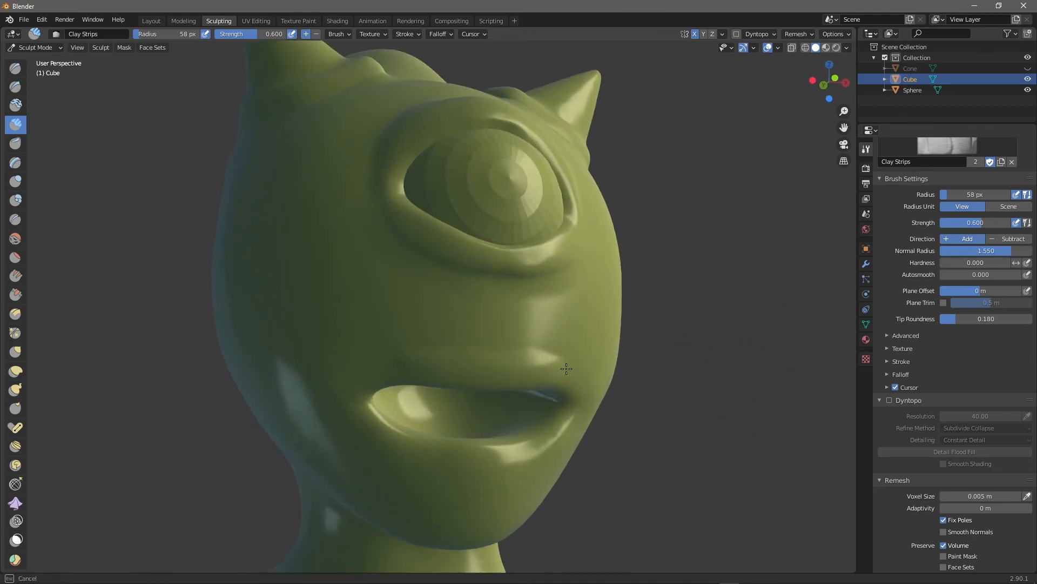
mouse_move(738, 418)
middle_down()
mouse_move(540, 400)
mouse_move(486, 384)
middle_up()
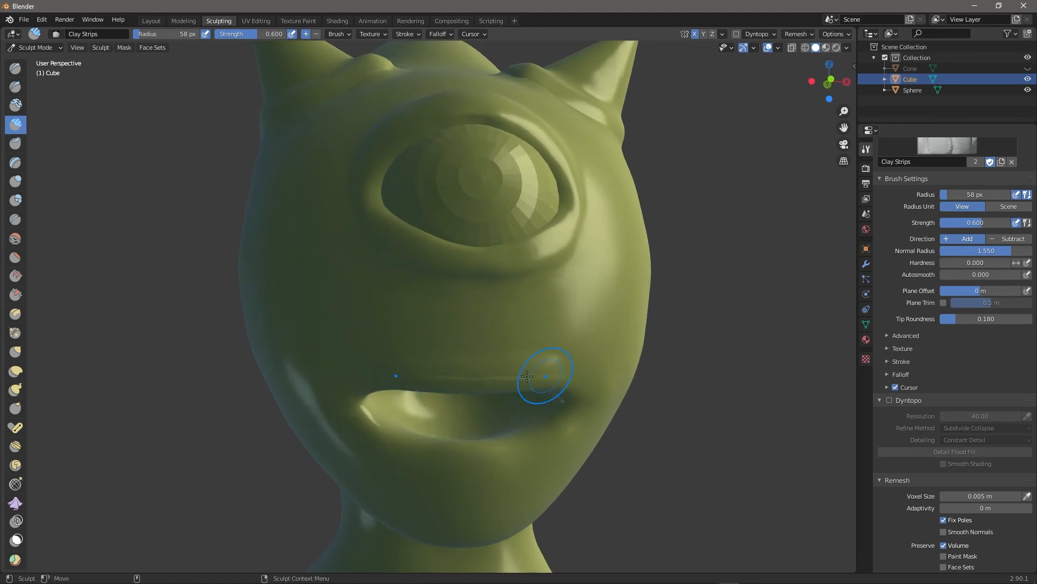
drag(450, 378, 583, 344)
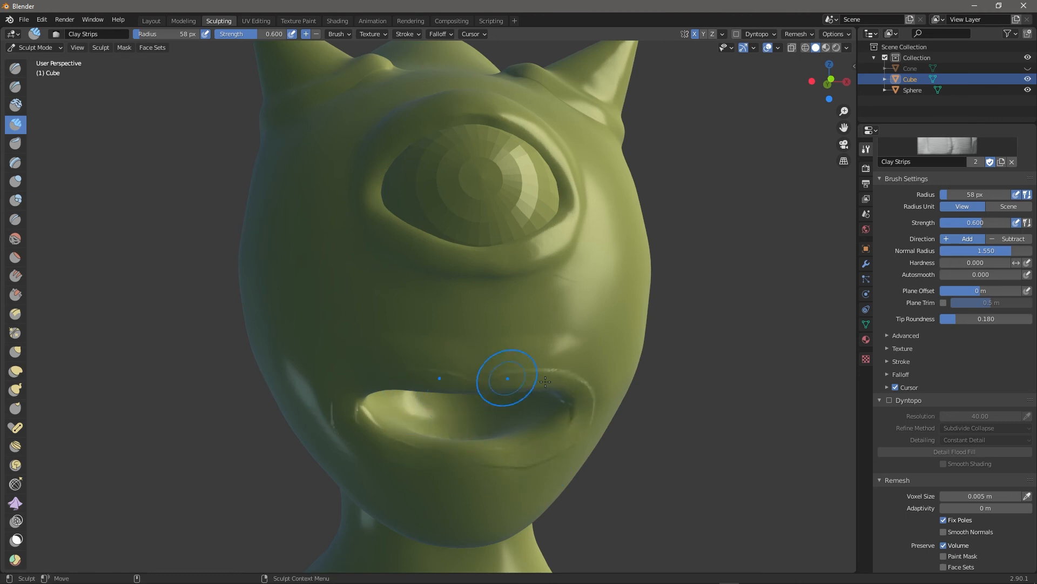
middle_drag(484, 454, 467, 453)
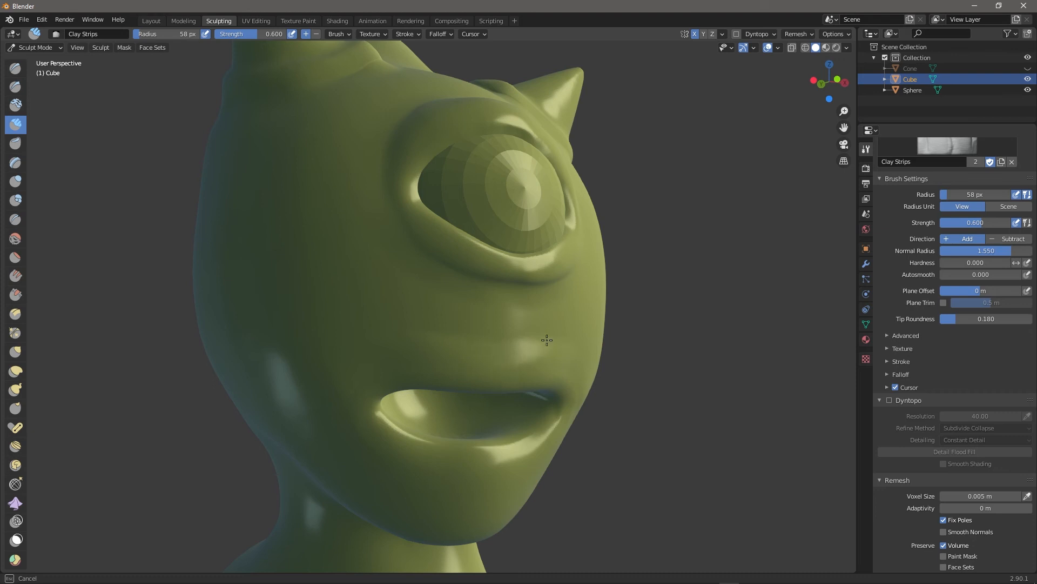
mouse_move(466, 344)
mouse_down()
mouse_move(548, 324)
mouse_move(563, 333)
mouse_up()
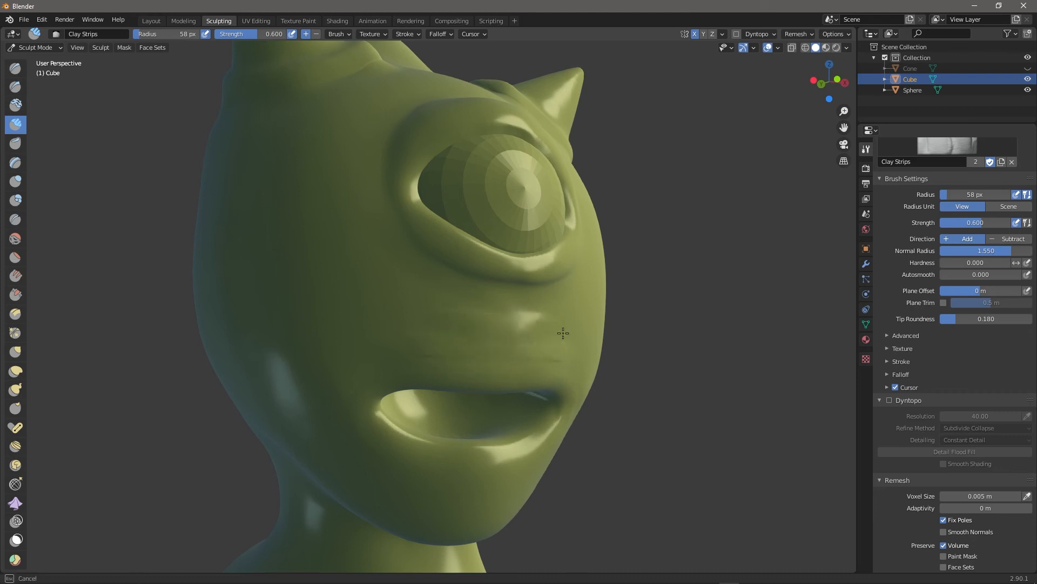
mouse_move(650, 414)
middle_down()
mouse_move(595, 422)
mouse_move(601, 394)
middle_up()
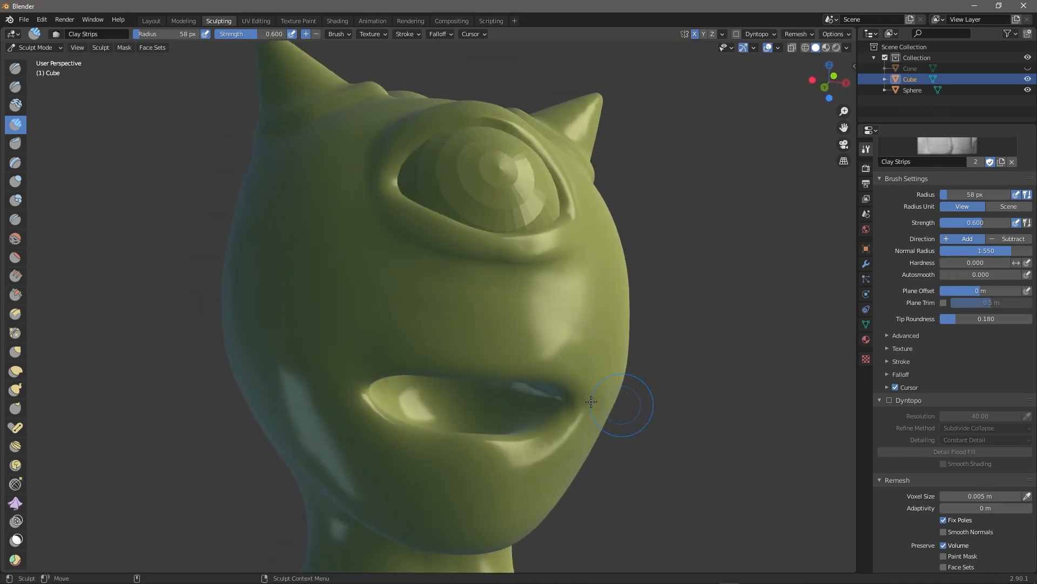
Reshape the lower lip with Multi-plane Scrape, then at 0.463 strength crease the right mouth corner.
click(20, 318)
drag(373, 428, 464, 456)
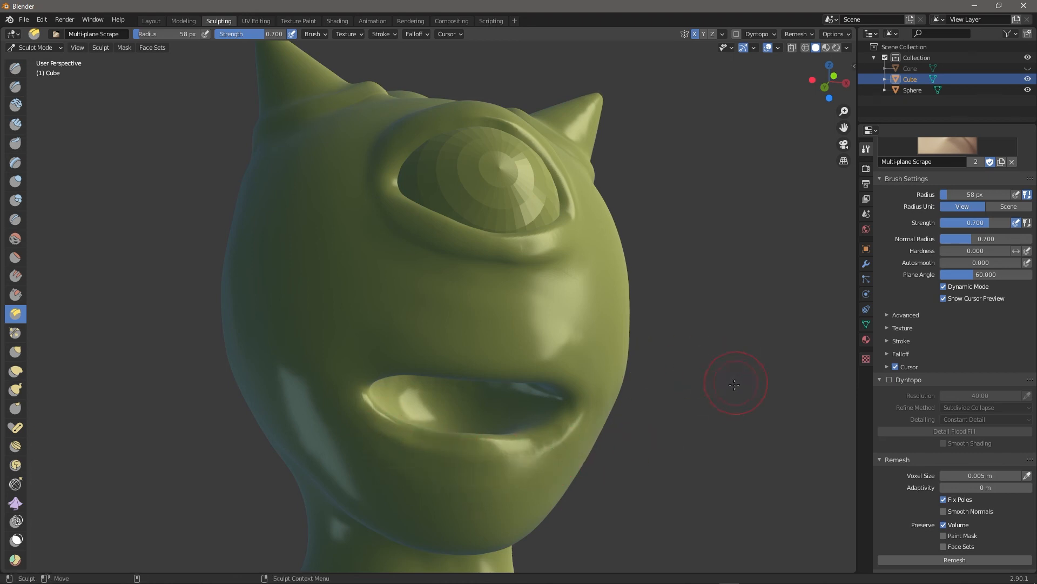
middle_drag(703, 401, 689, 377)
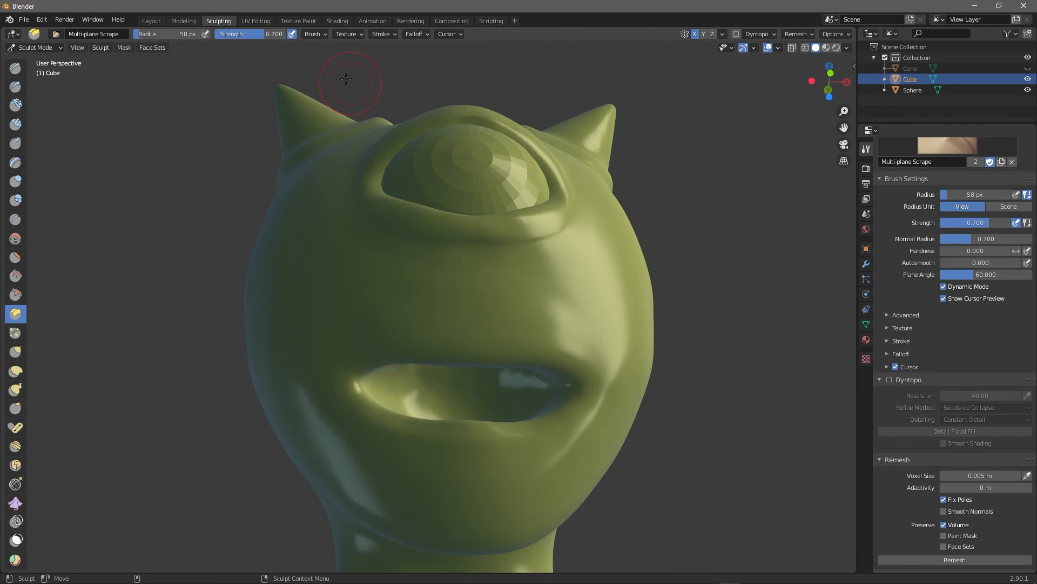
drag(245, 38, 242, 42)
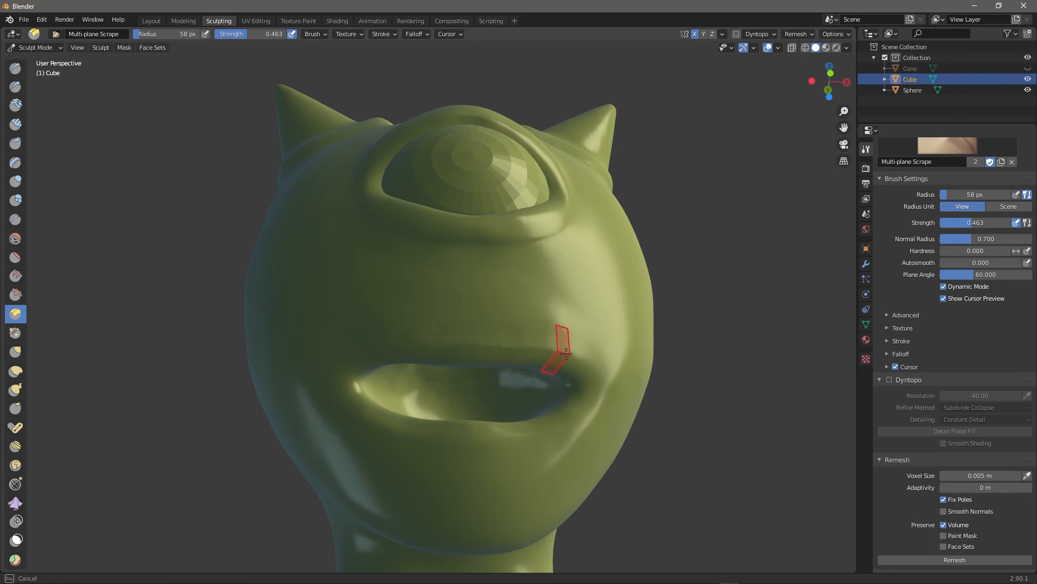
drag(565, 352, 581, 360)
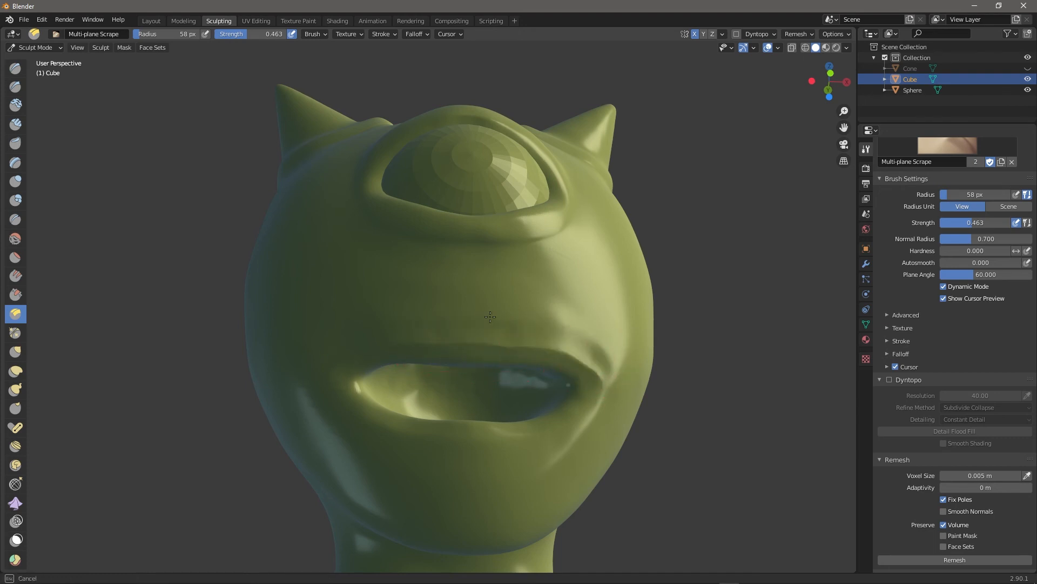
mouse_move(708, 437)
middle_down()
mouse_move(797, 432)
mouse_move(709, 445)
middle_up()
Pull the right cheek and jaw inward with a larger Elastic Deform brush.
click(17, 333)
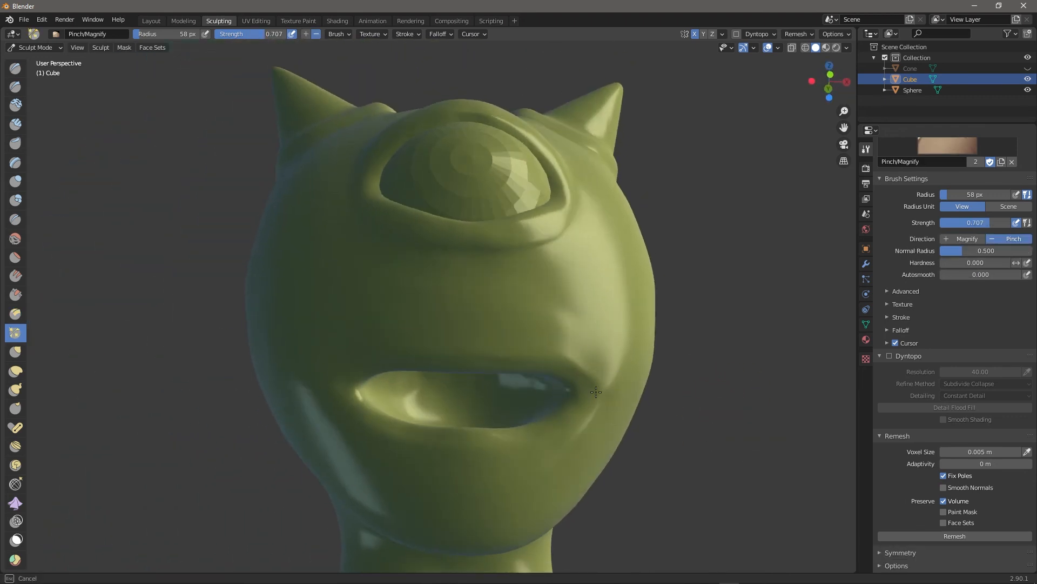
mouse_move(728, 440)
middle_down()
mouse_move(691, 442)
mouse_move(715, 453)
mouse_move(767, 448)
mouse_move(702, 451)
middle_up()
scroll(716, 454, down, 2)
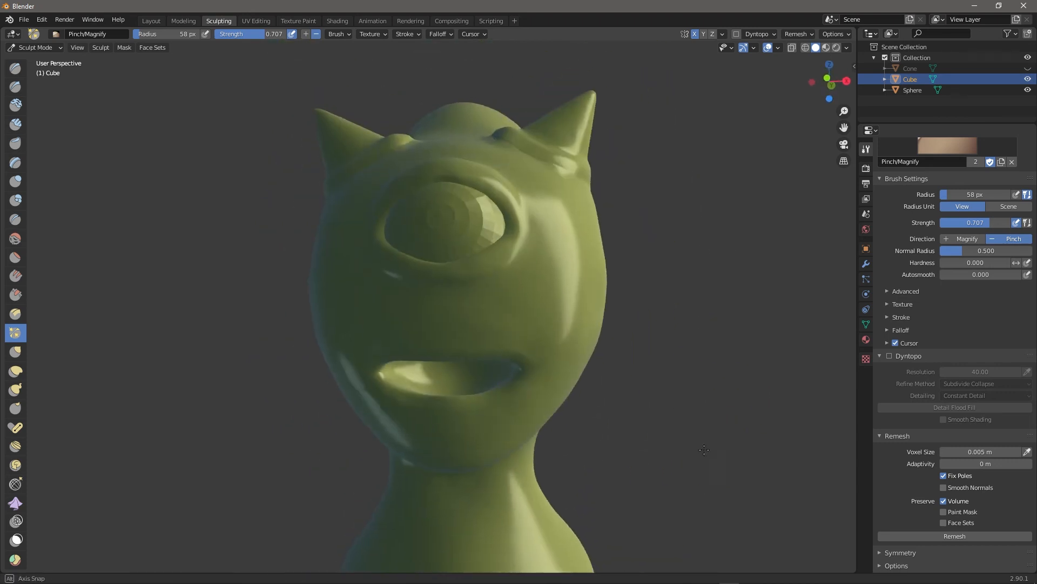
click(16, 371)
key(bracketright)
key(bracketright)
key(bracketright)
key(bracketright)
drag(567, 389, 557, 387)
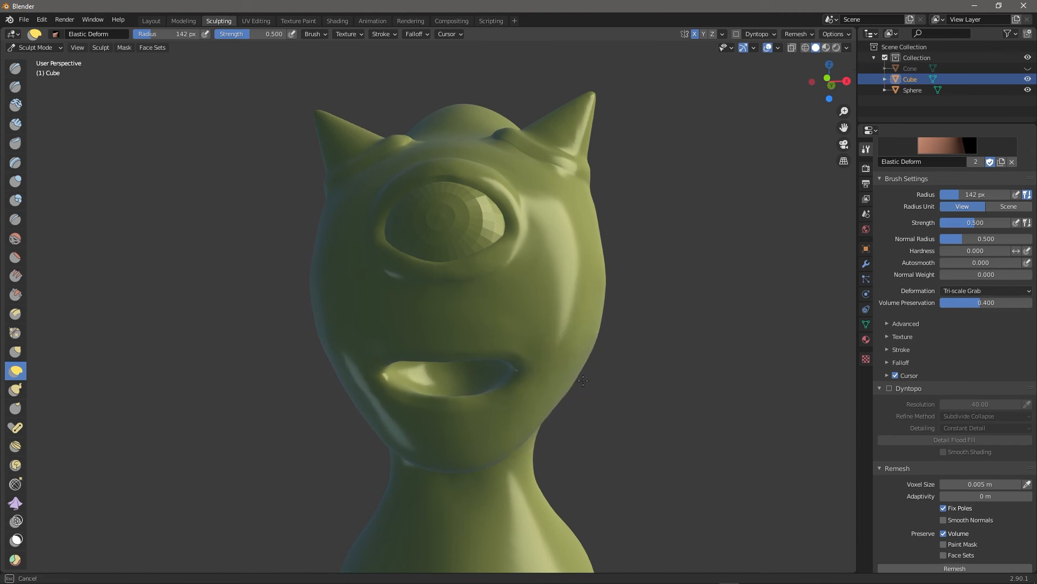
middle_drag(669, 413, 531, 391)
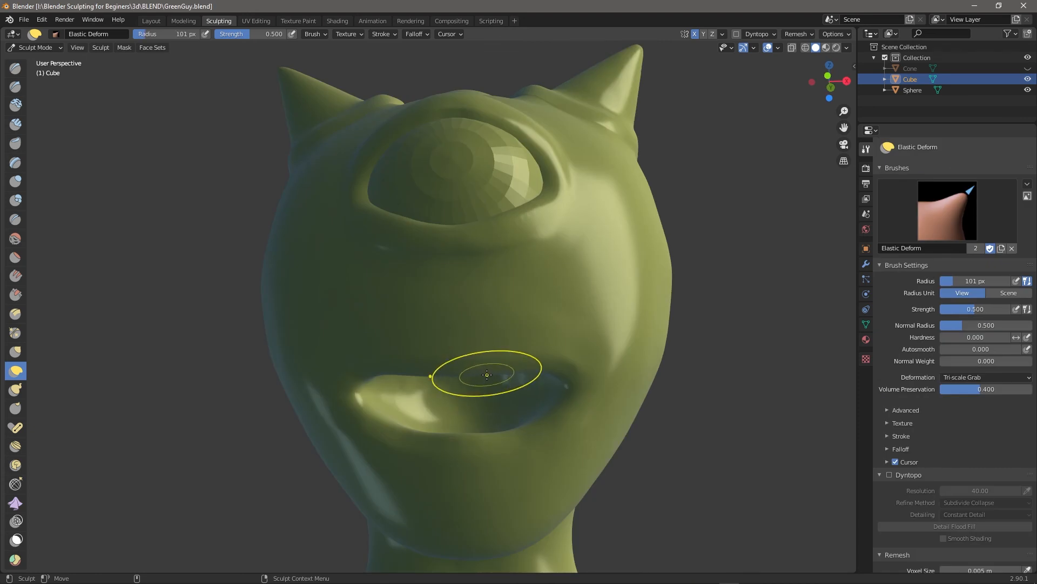
Resize the Elastic Deform brush and nudge the lower lip into shape.
key(f)
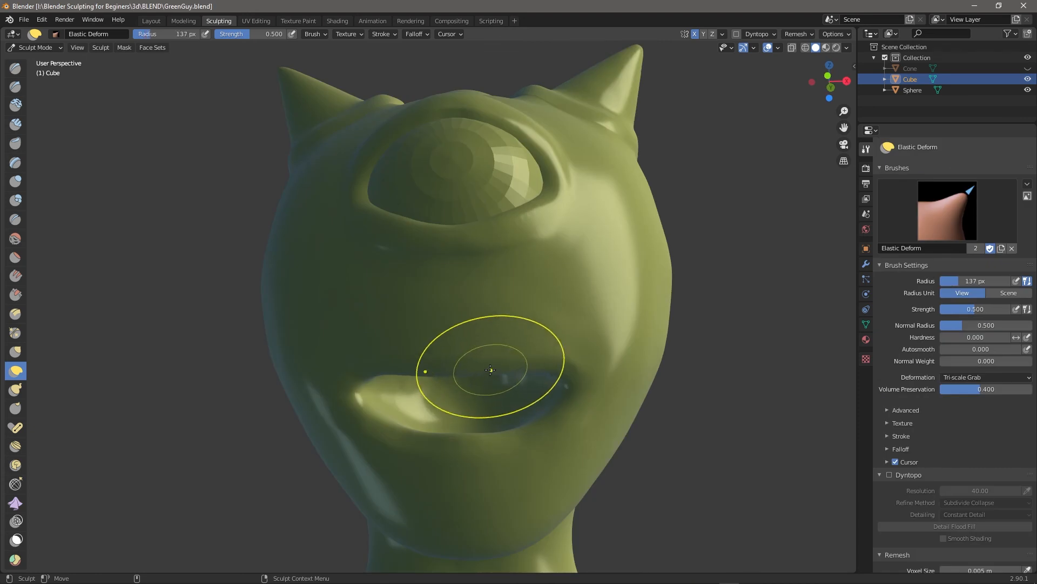
click(499, 370)
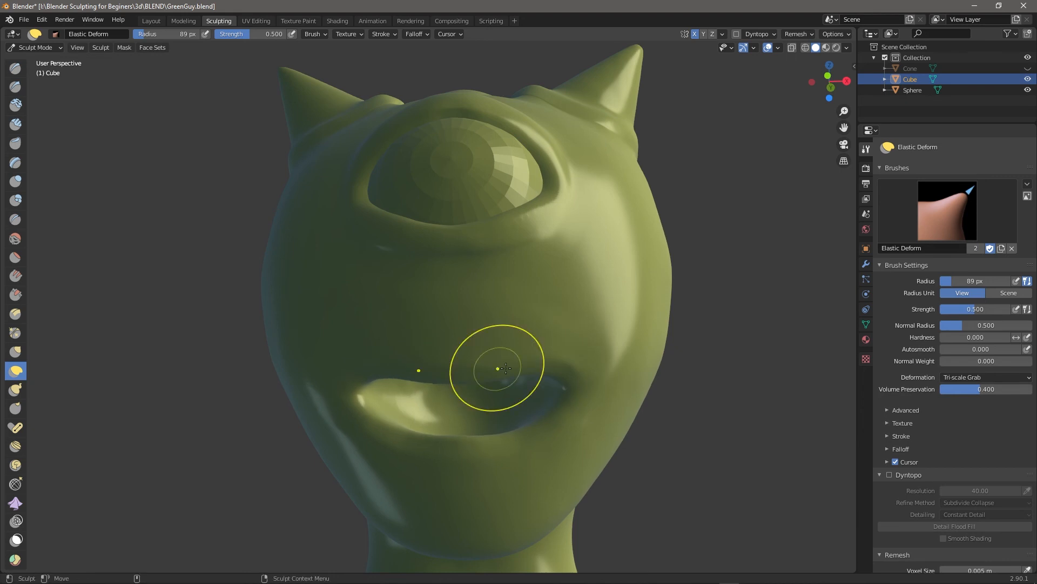
middle_drag(775, 429, 402, 438)
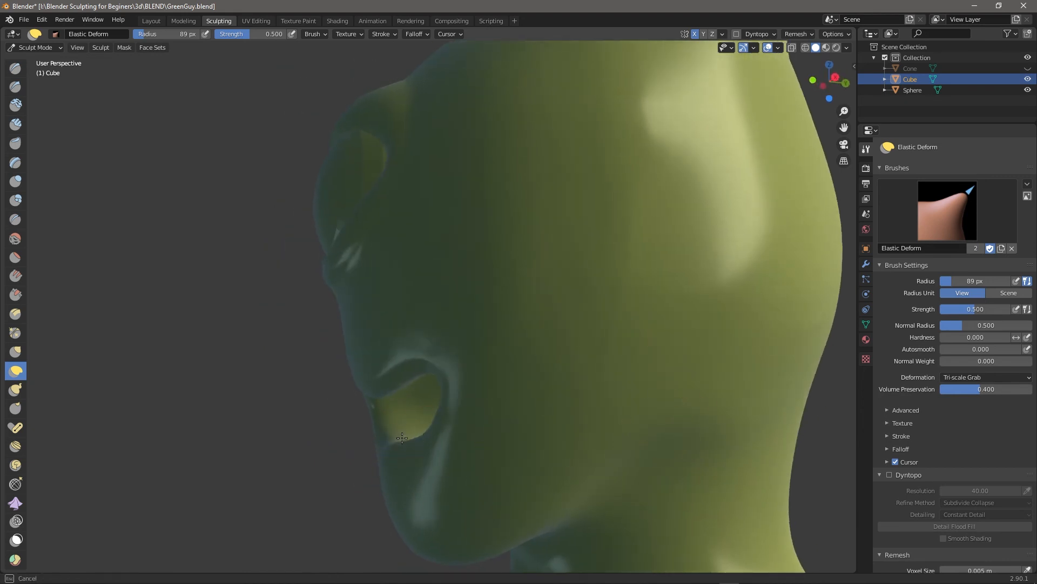
key(bracketleft)
drag(401, 436, 385, 439)
middle_drag(379, 442, 420, 456)
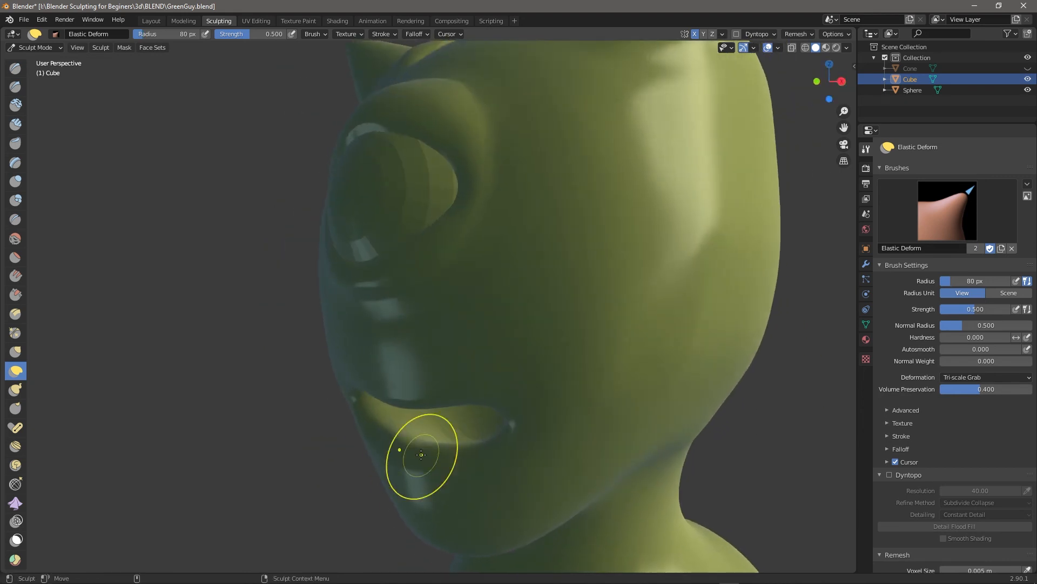
Reshape the corner of the mouth with a smaller brush.
middle_drag(776, 432, 848, 446)
key(bracketleft)
key(bracketleft)
key(bracketleft)
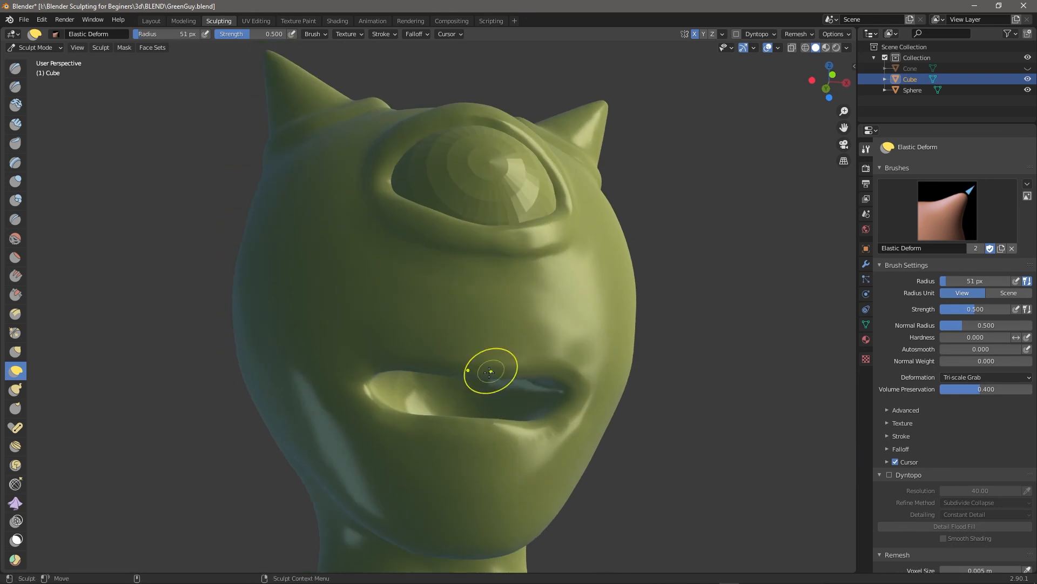
drag(551, 385, 521, 381)
middle_drag(498, 396, 671, 385)
middle_drag(493, 418, 442, 431)
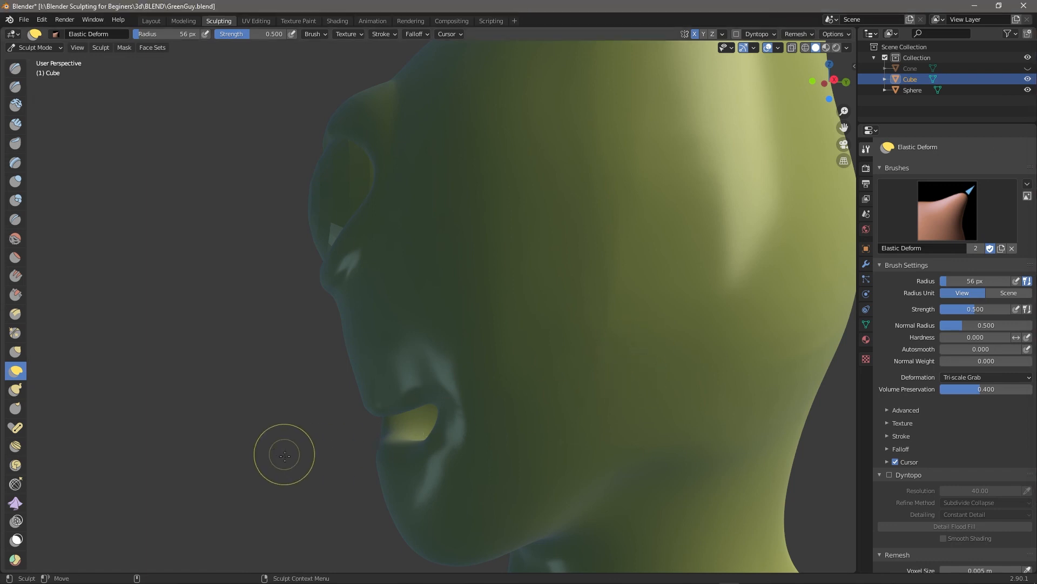
Pull the mouth corner into shape again with a 75 px radius.
mouse_move(270, 463)
middle_down()
mouse_move(334, 466)
mouse_move(289, 465)
middle_up()
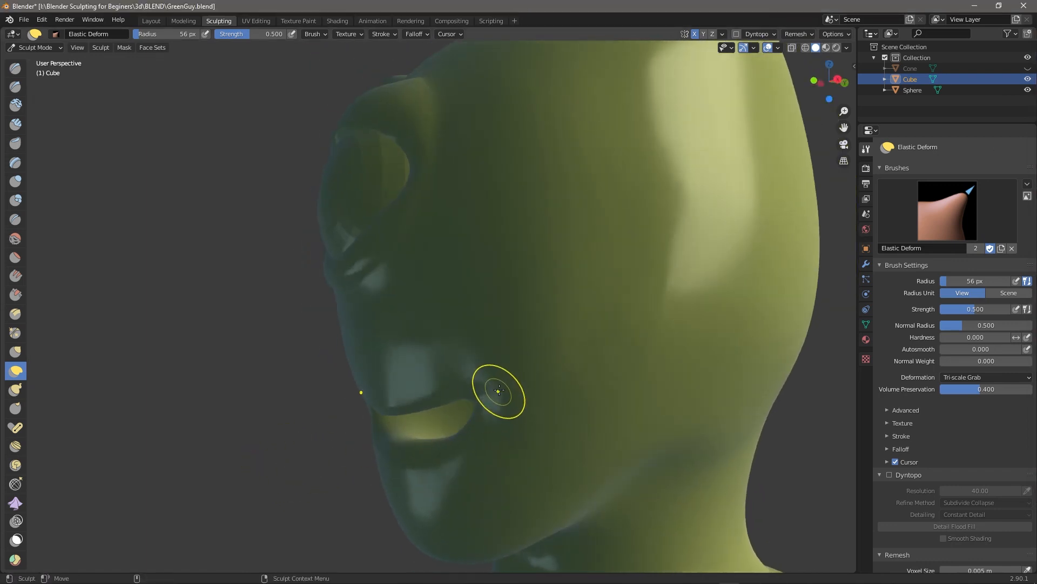
key(bracketright)
key(bracketright)
drag(498, 384, 498, 371)
scroll(614, 402, down, 4)
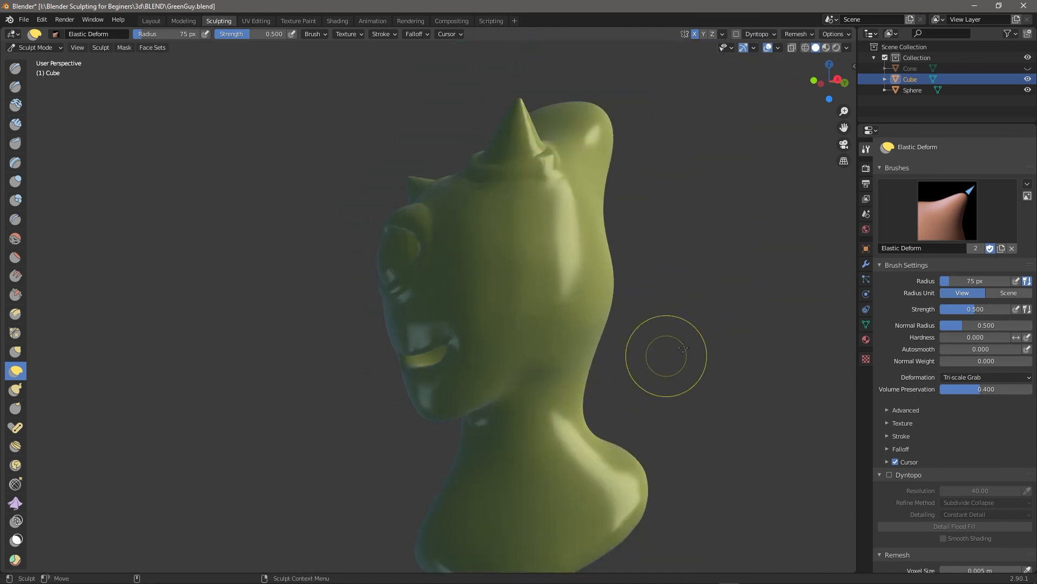
mouse_move(712, 363)
middle_down()
mouse_move(673, 374)
mouse_move(470, 374)
middle_up()
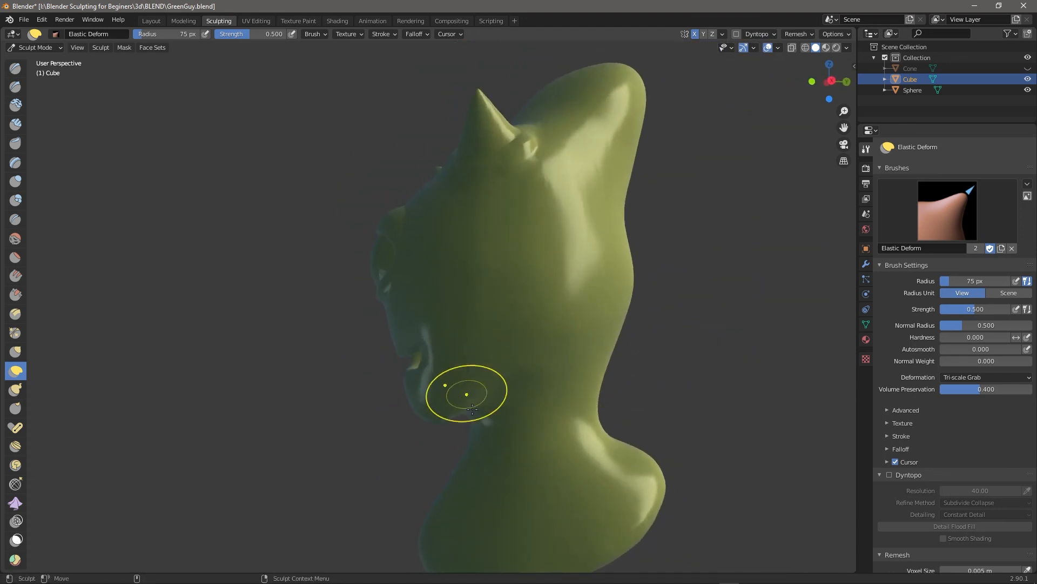
mouse_move(680, 371)
middle_down()
mouse_move(738, 358)
mouse_move(671, 359)
middle_up()
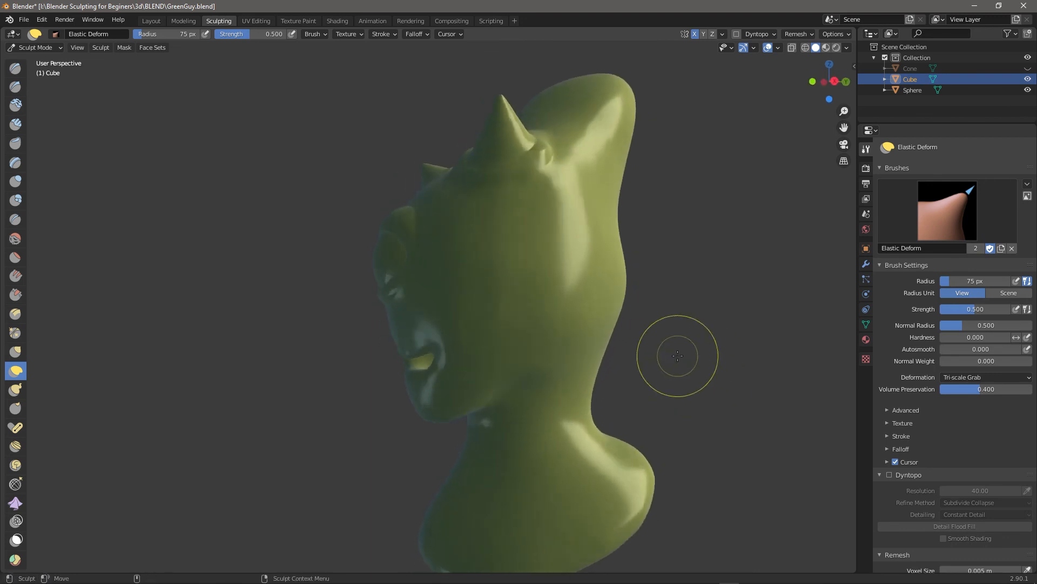
Add Clay Strips ridges up the neck.
click(16, 125)
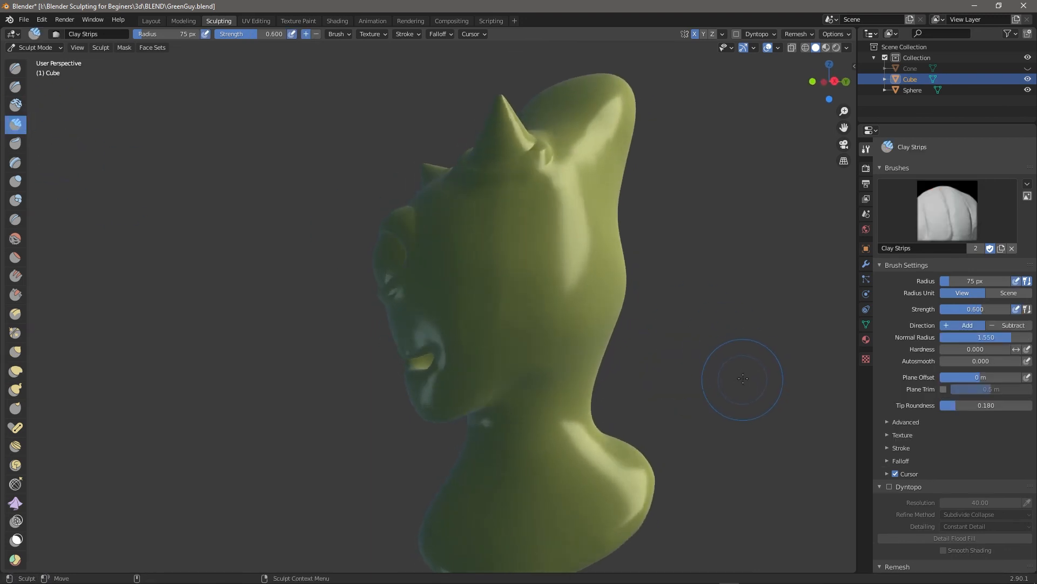
middle_drag(753, 382, 695, 347)
scroll(560, 312, up, 5)
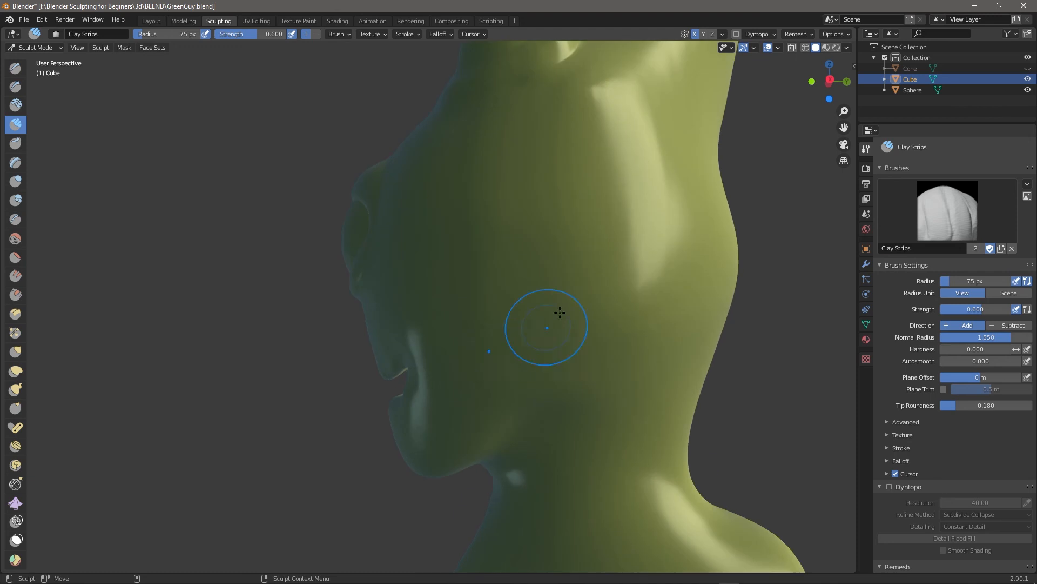
drag(531, 390, 529, 286)
drag(517, 377, 531, 360)
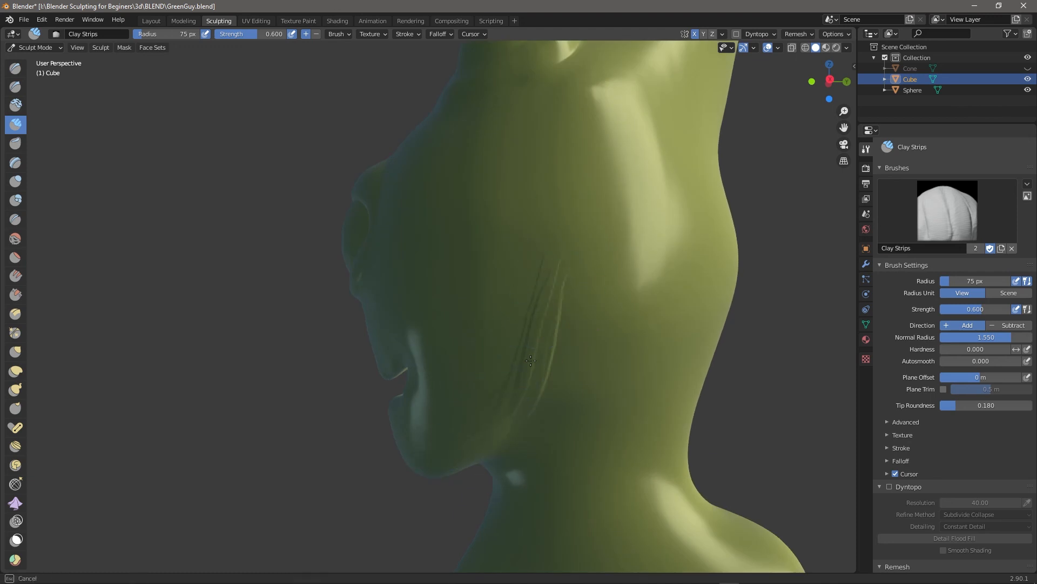
drag(526, 272, 501, 292)
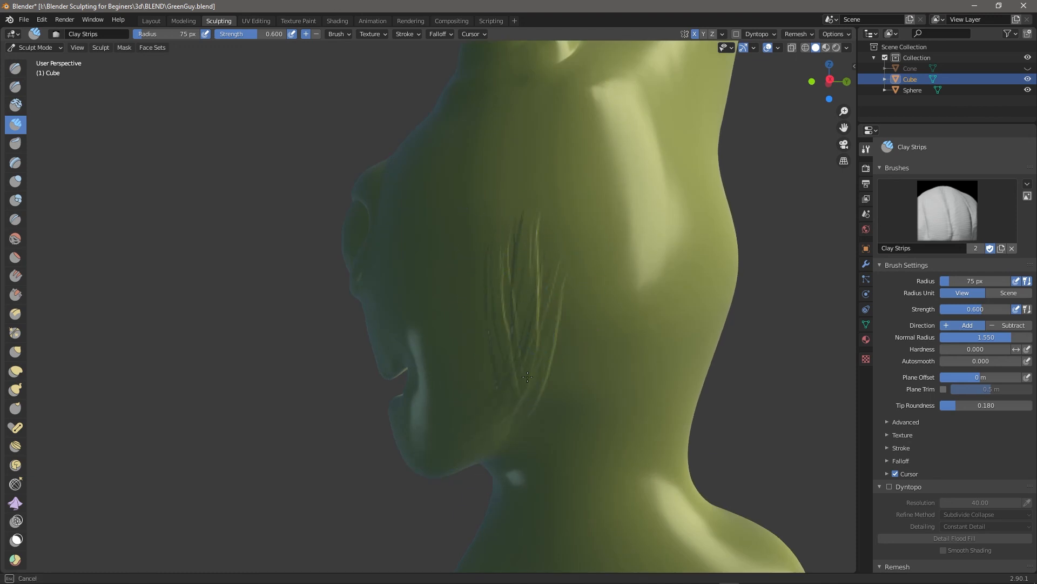
Smooth the clay ridges off the cheek so it is even.
middle_drag(739, 338, 763, 328)
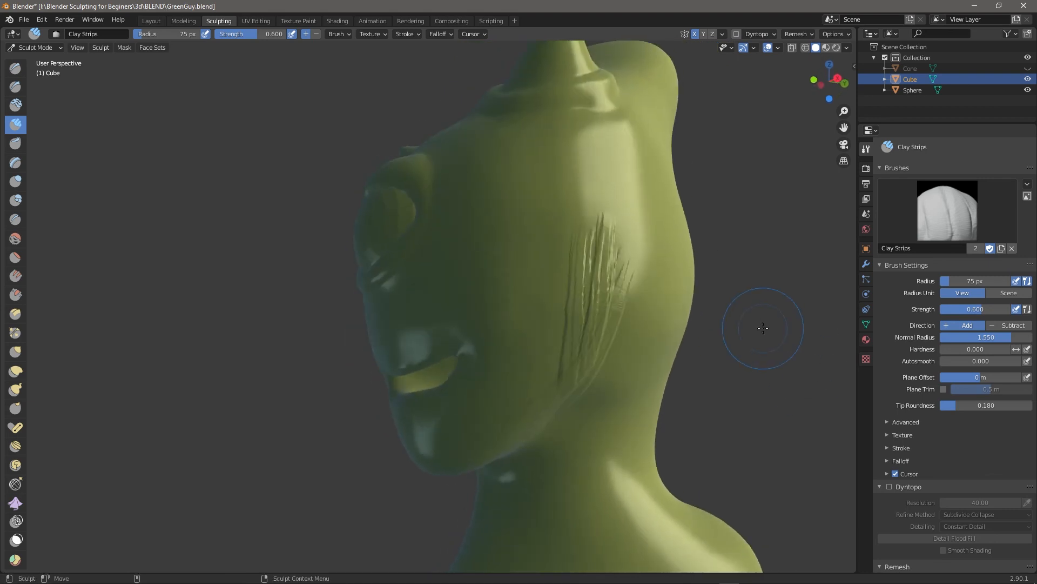
shift+drag(597, 258, 607, 303)
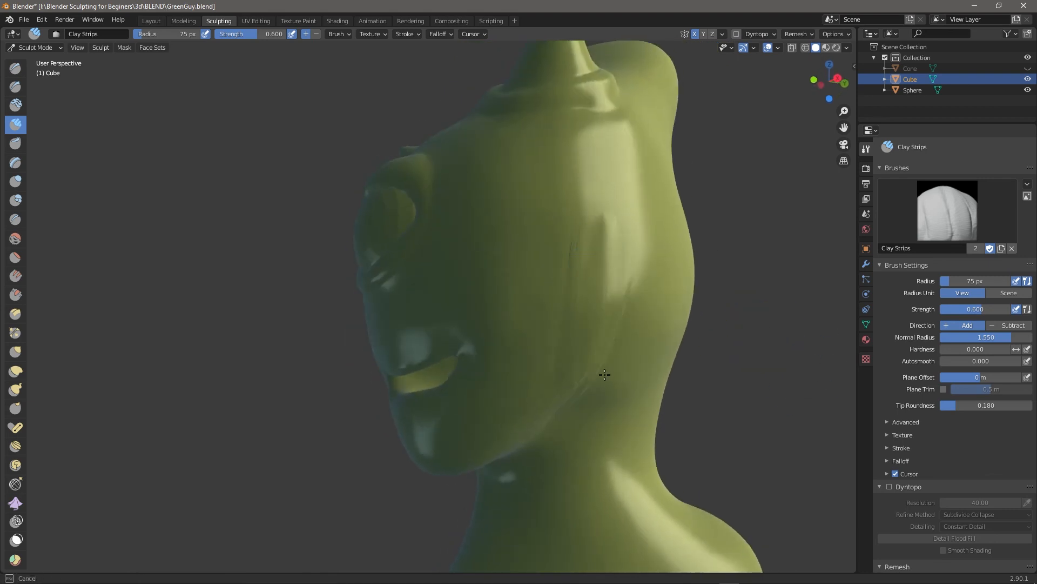
middle_drag(720, 366, 593, 326)
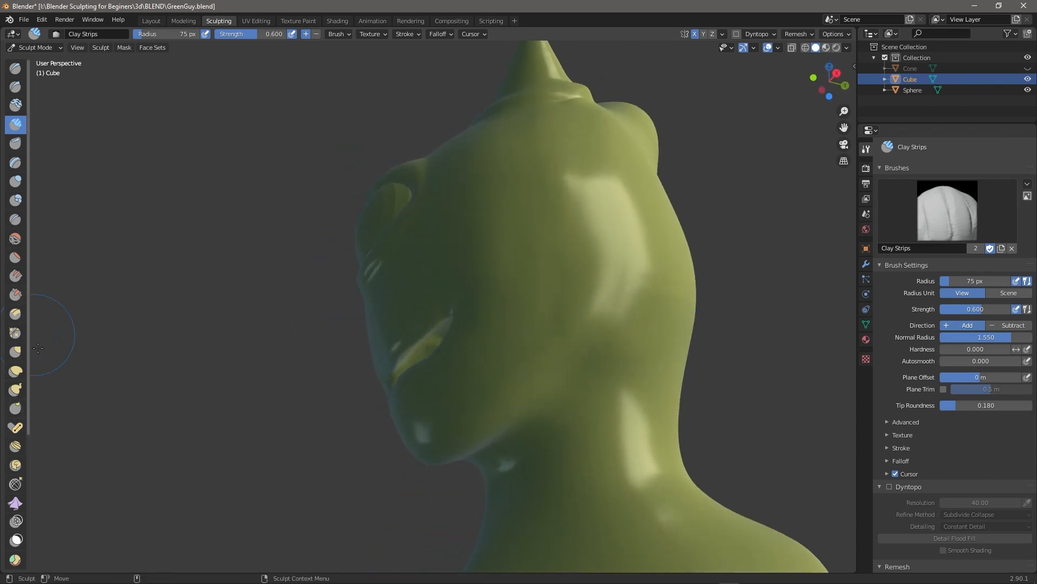
Tighten the neck with Pinch/Magnify strokes.
click(21, 335)
drag(541, 433, 490, 451)
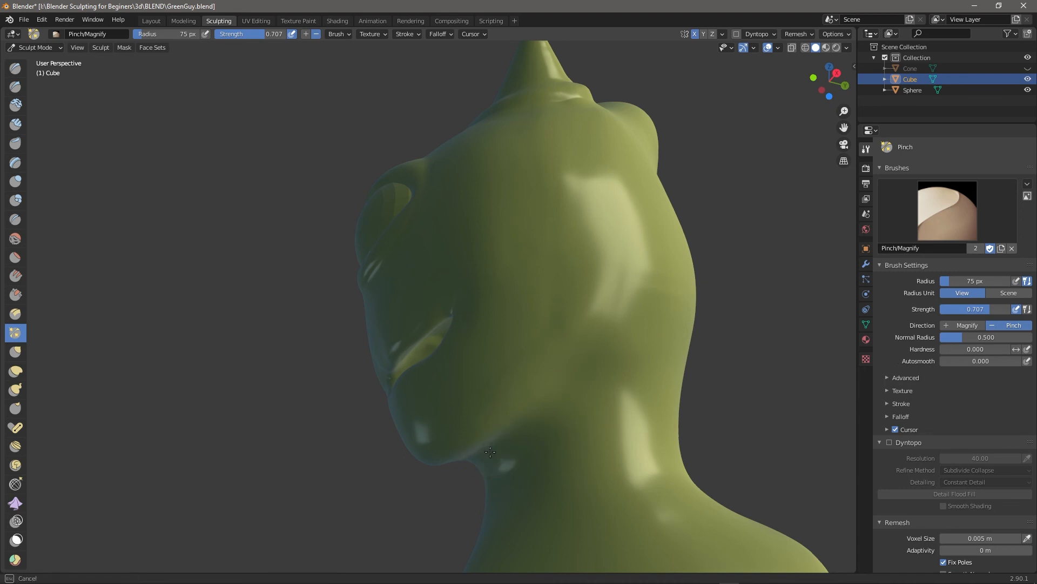
mouse_move(552, 402)
mouse_down()
mouse_move(532, 419)
mouse_move(558, 391)
mouse_move(594, 383)
mouse_up()
middle_drag(771, 412, 726, 403)
Lay Clay Strips strokes across the cheek.
key(x)
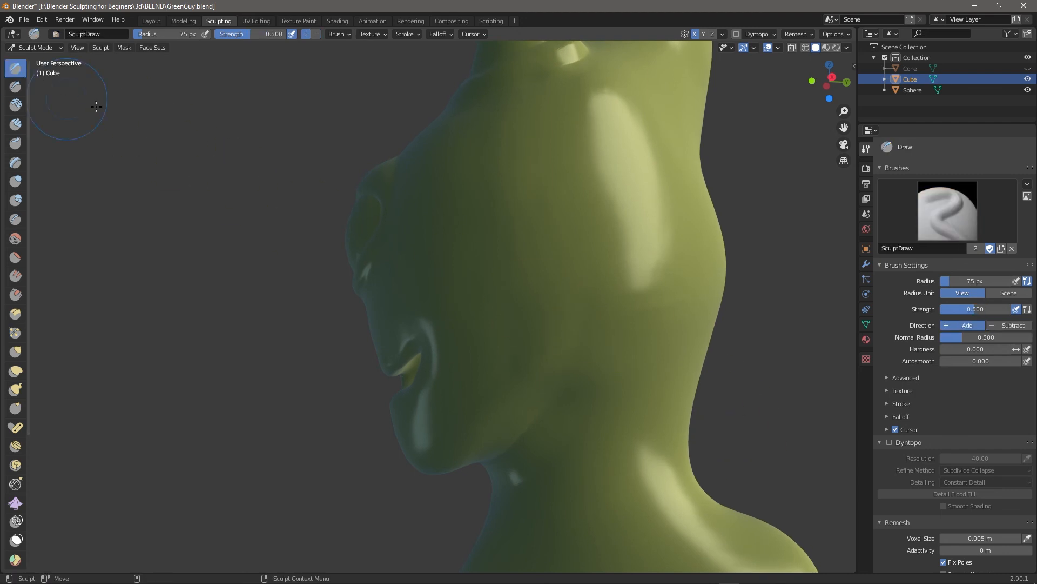
middle_drag(392, 410, 495, 483)
middle_drag(696, 458, 576, 350)
key(c)
drag(498, 408, 614, 340)
middle_drag(614, 341, 547, 327)
Set Clay Strips to Subtract and carve into the cheek beside the mouth.
click(316, 34)
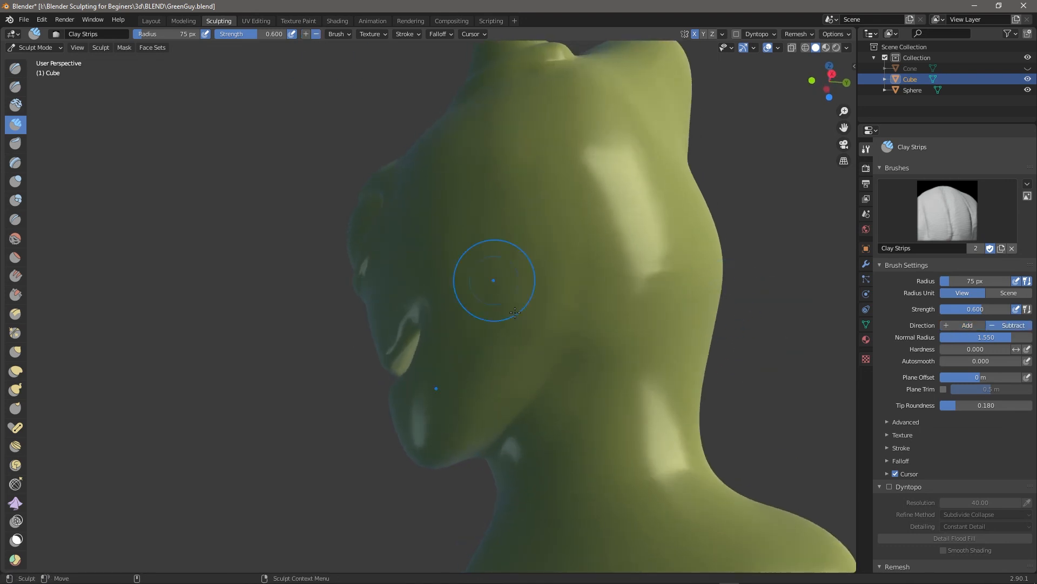
middle_drag(739, 355, 717, 380)
middle_drag(689, 457, 667, 422)
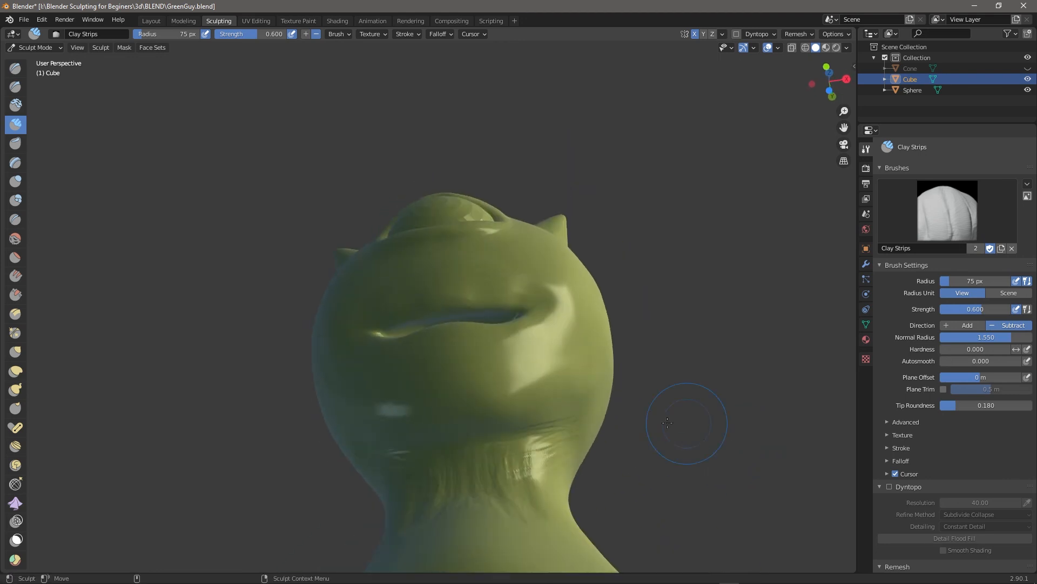
middle_drag(481, 465, 517, 426)
mouse_move(708, 339)
middle_down()
mouse_move(672, 243)
mouse_move(578, 197)
mouse_move(702, 266)
mouse_move(562, 162)
middle_up()
mouse_move(540, 216)
mouse_down()
mouse_move(556, 173)
mouse_move(536, 193)
mouse_up()
mouse_move(528, 223)
middle_down()
mouse_move(738, 323)
mouse_move(729, 316)
middle_up()
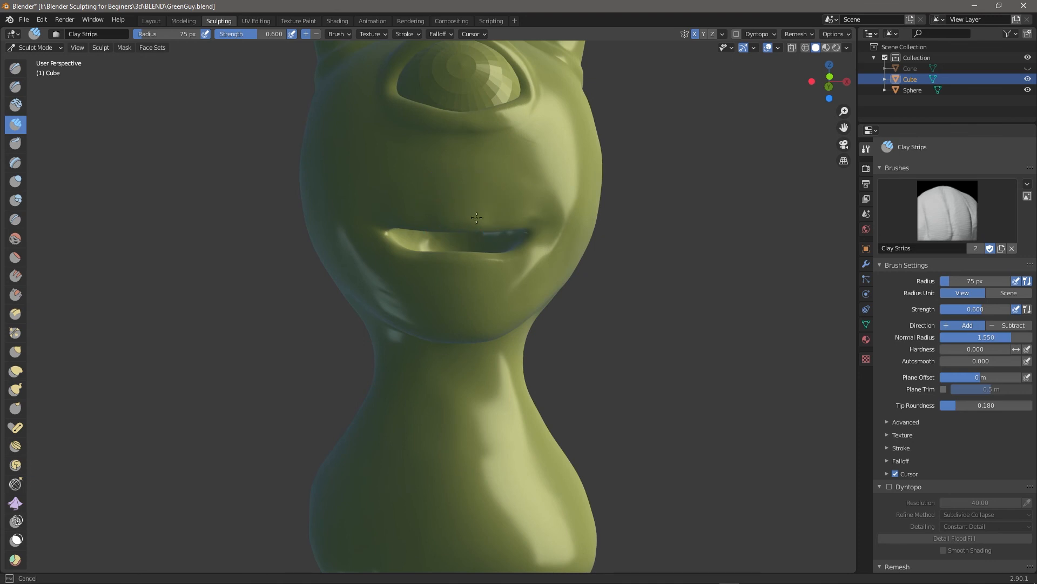
scroll(665, 278, up, 2)
middle_drag(728, 354, 743, 380)
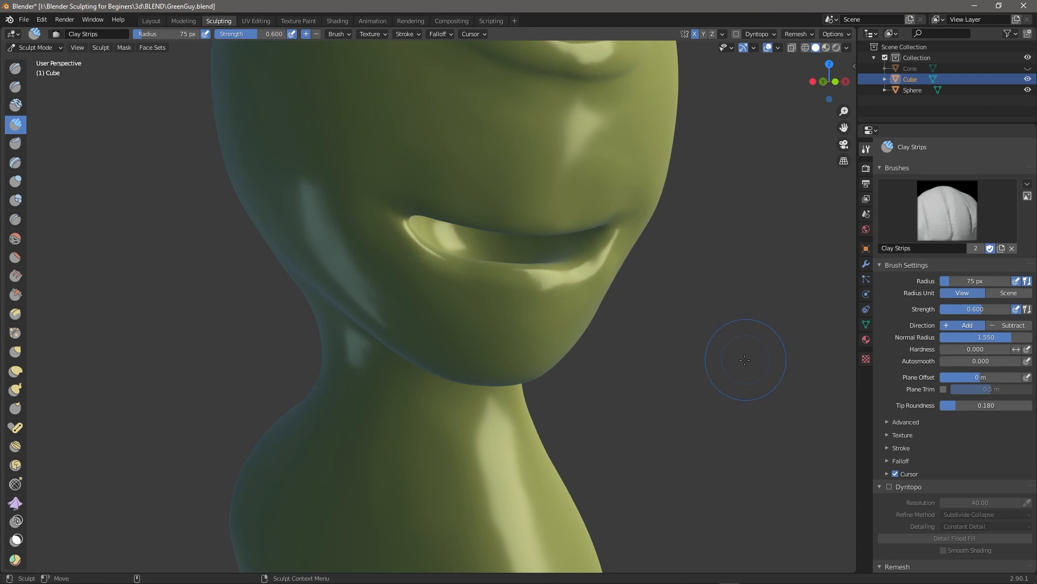
scroll(745, 360, down, 6)
middle_drag(737, 364, 695, 381)
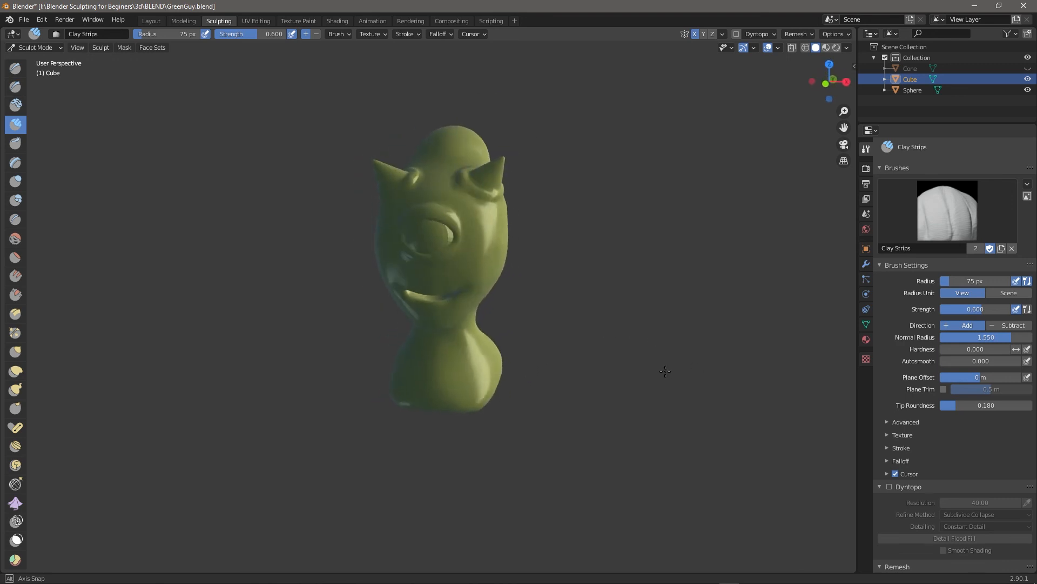
Build thick rounded rims around both horn bases with a slightly enlarged Clay Strips brush.
middle_drag(669, 354, 624, 387)
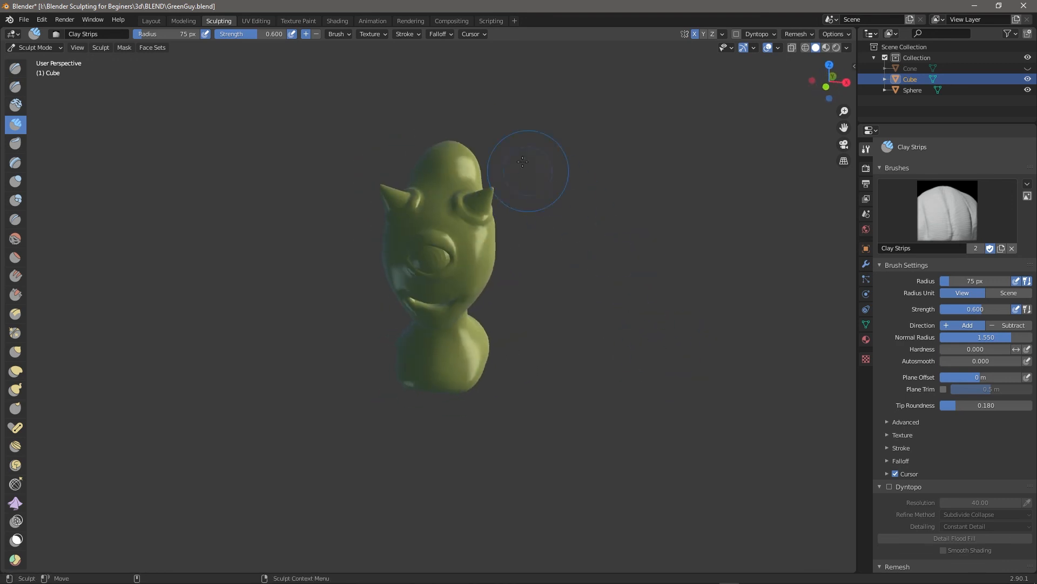
scroll(532, 175, up, 8)
mouse_move(750, 303)
alt+middle_down()
mouse_move(668, 512)
mouse_move(740, 297)
alt+middle_up()
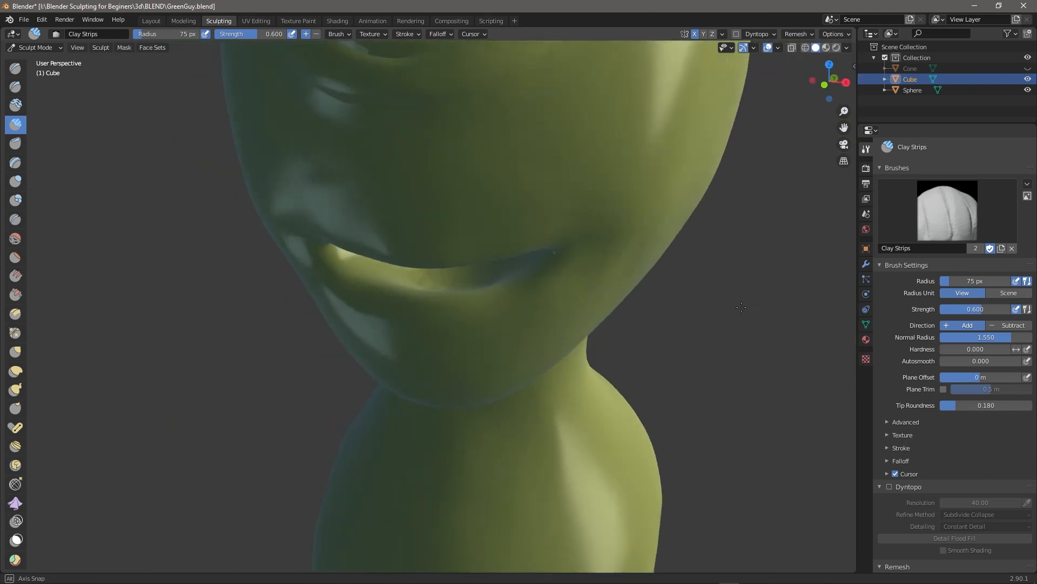
alt+drag(740, 297, 756, 295)
mouse_move(757, 295)
alt+middle_down()
mouse_move(637, 577)
mouse_move(766, 273)
mouse_move(657, 572)
mouse_move(639, 581)
mouse_move(749, 275)
mouse_move(633, 576)
alt+middle_up()
middle_drag(689, 411, 338, 280)
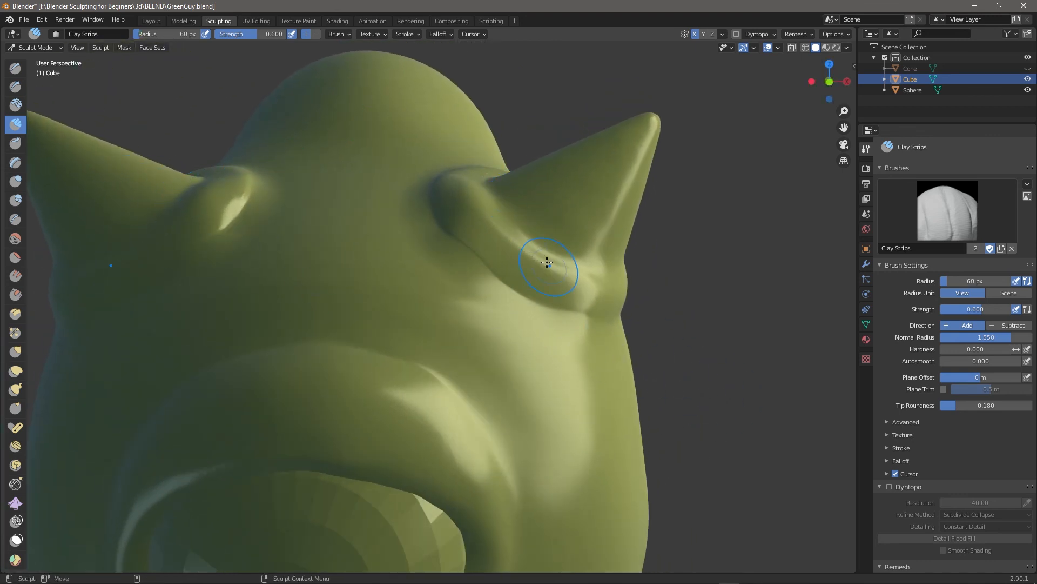
mouse_move(484, 243)
middle_down()
mouse_move(556, 331)
mouse_move(709, 331)
mouse_move(703, 302)
mouse_move(714, 281)
mouse_move(763, 230)
mouse_move(607, 297)
mouse_move(555, 372)
mouse_move(579, 290)
mouse_move(694, 294)
mouse_move(502, 304)
mouse_move(460, 429)
mouse_move(648, 313)
mouse_move(679, 308)
mouse_move(517, 342)
mouse_move(595, 323)
mouse_move(751, 370)
mouse_move(766, 338)
middle_up()
key(bracketright)
key(bracketright)
mouse_move(541, 311)
middle_down()
mouse_move(558, 331)
mouse_move(539, 248)
mouse_move(649, 308)
mouse_move(607, 433)
mouse_move(740, 416)
mouse_move(605, 318)
middle_up()
Try Elastic Deform, then carve behind the head with a smaller subtracting Clay Strips brush.
key(g)
mouse_move(496, 246)
middle_down()
mouse_move(324, 232)
mouse_move(71, 157)
middle_up()
key(c)
middle_drag(199, 204, 232, 192)
key(bracketleft)
key(bracketleft)
key(bracketleft)
key(bracketleft)
key(bracketleft)
key(bracketleft)
click(316, 34)
middle_drag(540, 303, 573, 286)
mouse_move(421, 327)
mouse_down()
mouse_move(475, 283)
mouse_move(416, 324)
mouse_up()
mouse_move(622, 422)
middle_down()
mouse_move(666, 332)
mouse_move(468, 339)
mouse_move(505, 330)
mouse_move(632, 371)
mouse_move(670, 362)
middle_up()
scroll(228, 292, up, 3)
middle_drag(513, 281, 22, 376)
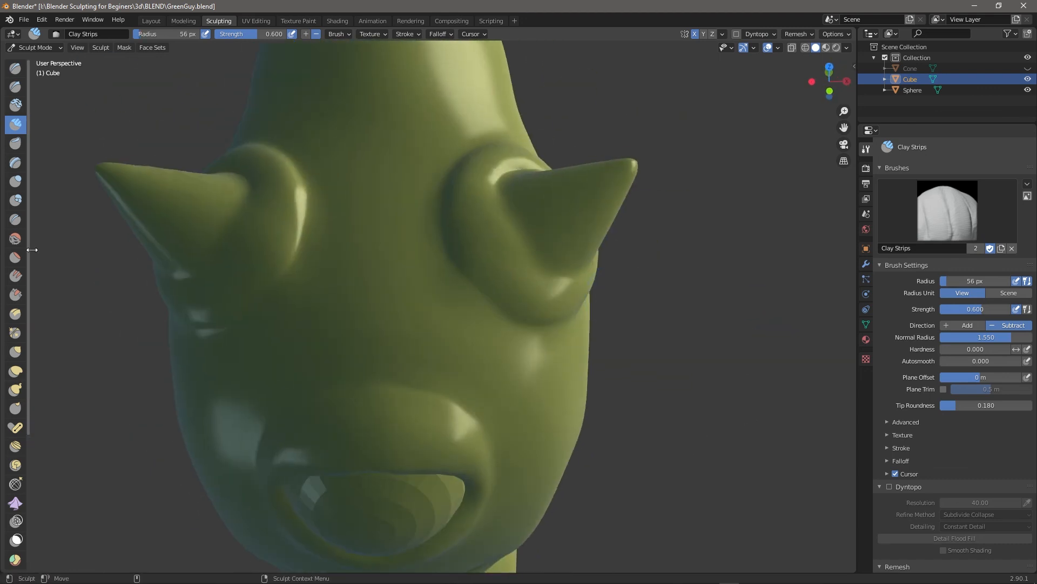
Crease the skin around a horn base with the Crease brush shrunk to 19 px.
key(shift+c)
mouse_move(82, 301)
middle_down()
mouse_move(567, 273)
mouse_move(653, 321)
mouse_move(657, 259)
middle_up()
key(f)
click(641, 213)
mouse_move(641, 213)
middle_down()
mouse_move(670, 319)
mouse_move(678, 281)
middle_up()
drag(545, 286, 468, 308)
mouse_move(469, 373)
middle_down()
mouse_move(457, 398)
mouse_move(667, 382)
middle_up()
Inspect the horn bases and eye from several angles, then crease the other horn-base seam.
key(c)
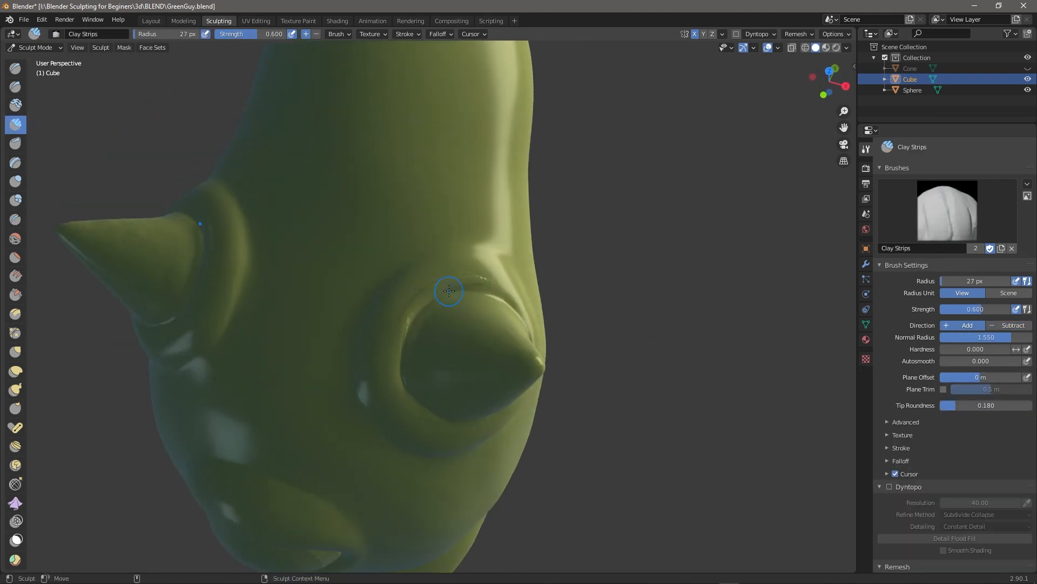
middle_drag(642, 367, 472, 275)
middle_drag(452, 322, 476, 350)
mouse_move(591, 294)
middle_down()
mouse_move(576, 303)
mouse_move(599, 308)
mouse_move(553, 327)
mouse_move(598, 294)
middle_up()
mouse_move(624, 258)
middle_down()
mouse_move(793, 393)
mouse_move(770, 367)
middle_up()
key(shift+c)
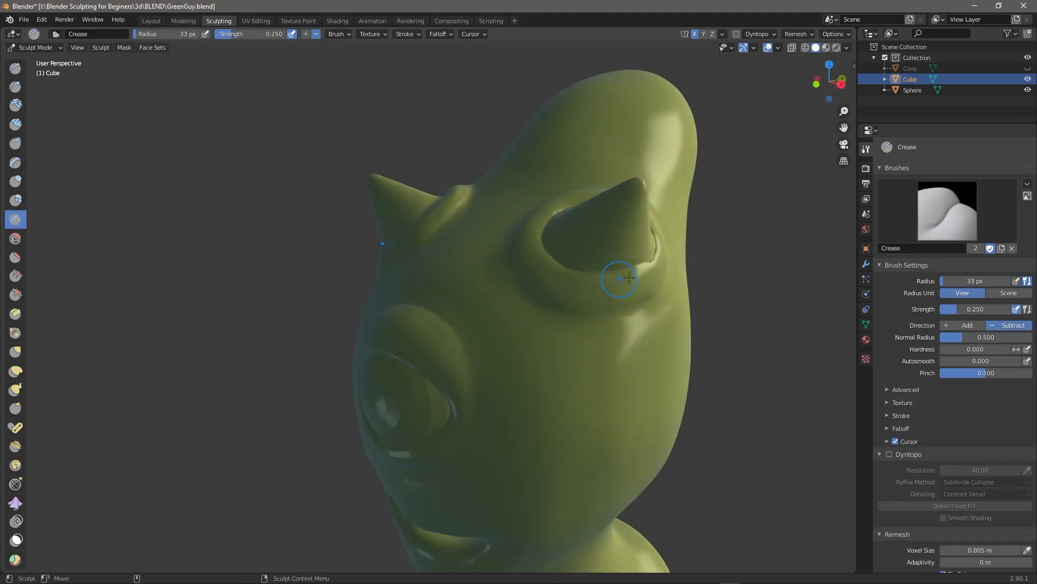
scroll(620, 278, up, 3)
middle_drag(70, 297, 103, 289)
mouse_move(691, 270)
middle_down()
mouse_move(622, 395)
mouse_move(713, 356)
mouse_move(694, 332)
mouse_move(716, 359)
middle_up()
Enlarge the crease brush to 48 px and smooth the upper lip ripples with Clay Strips.
key(f)
click(607, 275)
mouse_move(607, 271)
middle_down()
mouse_move(771, 324)
mouse_move(678, 267)
mouse_move(643, 281)
mouse_move(601, 279)
mouse_move(786, 302)
mouse_move(510, 297)
mouse_move(774, 368)
middle_up()
alt+right_drag(775, 368, 610, 357)
alt+drag(611, 356, 589, 254)
alt+right_drag(589, 254, 675, 265)
click(15, 124)
shift+drag(345, 403, 389, 406)
mouse_move(730, 360)
middle_down()
mouse_move(791, 351)
mouse_move(786, 384)
middle_up()
Flatten the skin along the mouth line using the Multi-plane Scrape and Flatten brushes.
click(15, 313)
drag(550, 346, 615, 395)
middle_drag(824, 373, 461, 421)
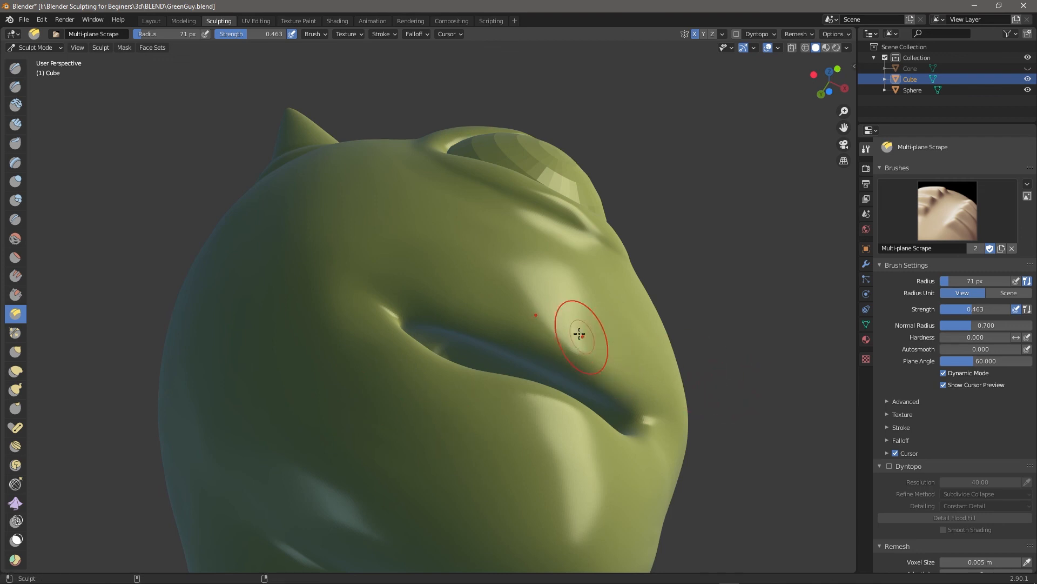
click(22, 258)
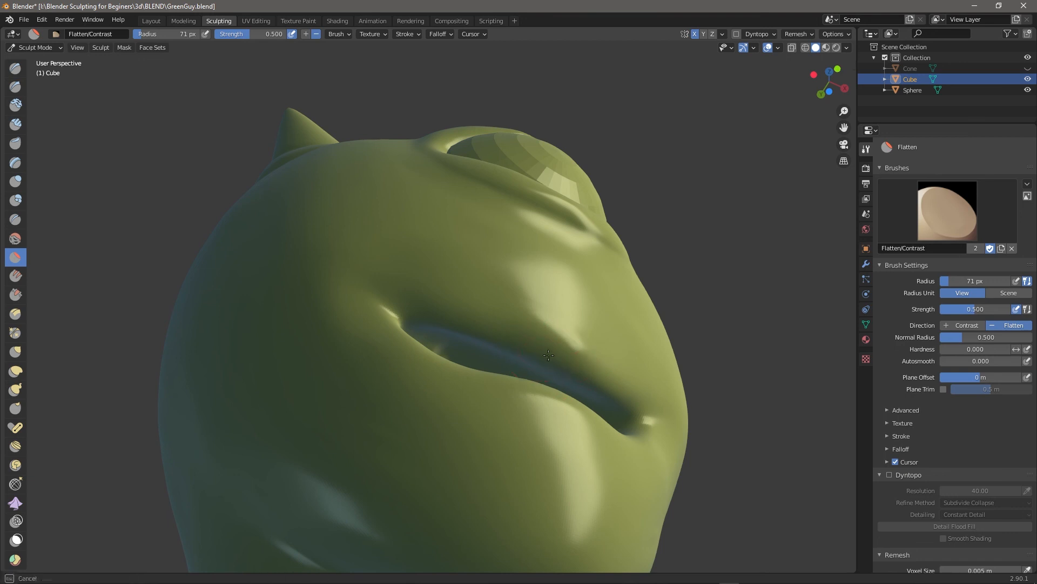
scroll(612, 365, up, 4)
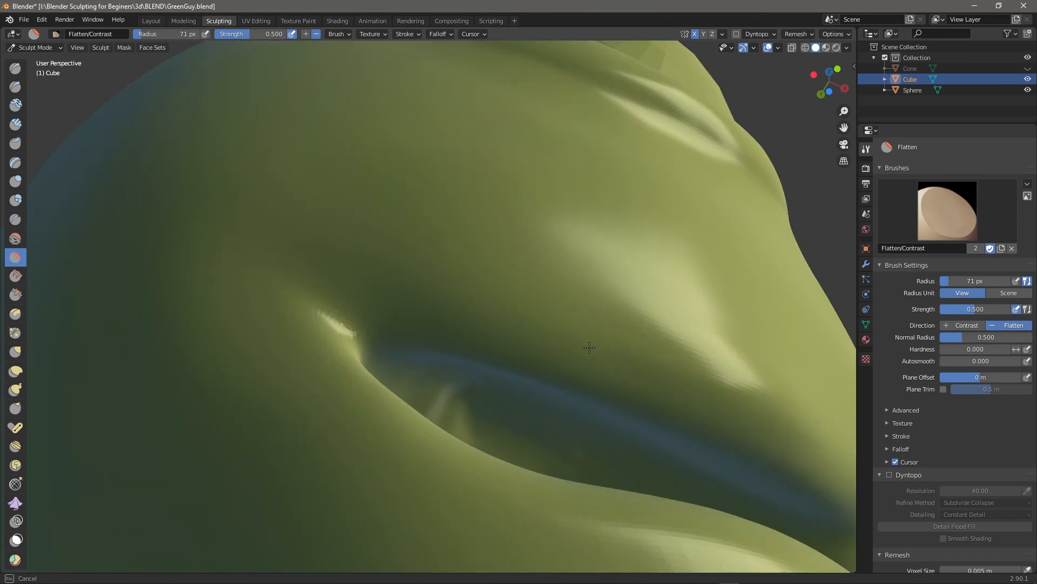
scroll(742, 422, down, 5)
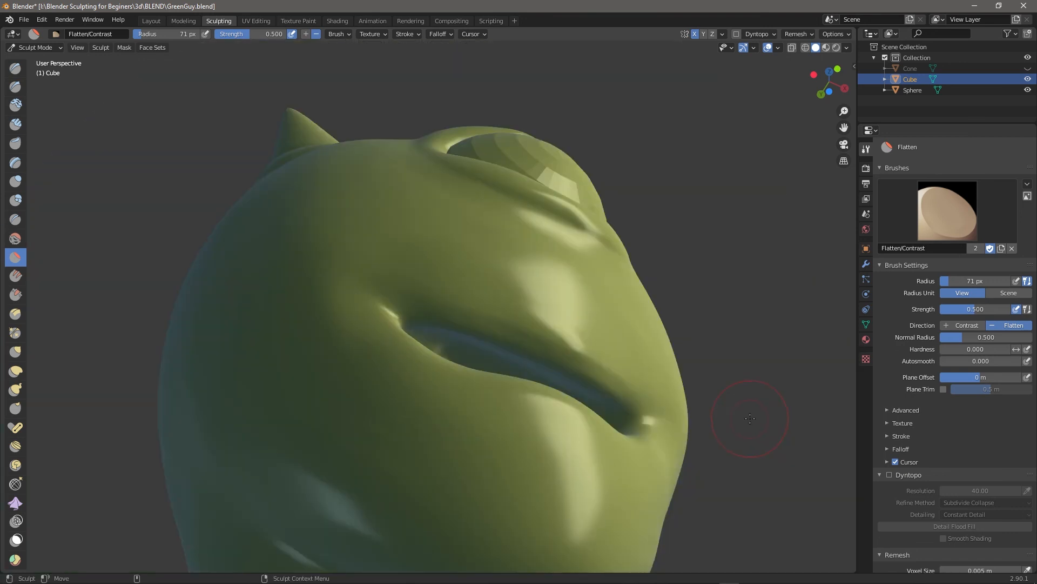
middle_drag(754, 385, 638, 358)
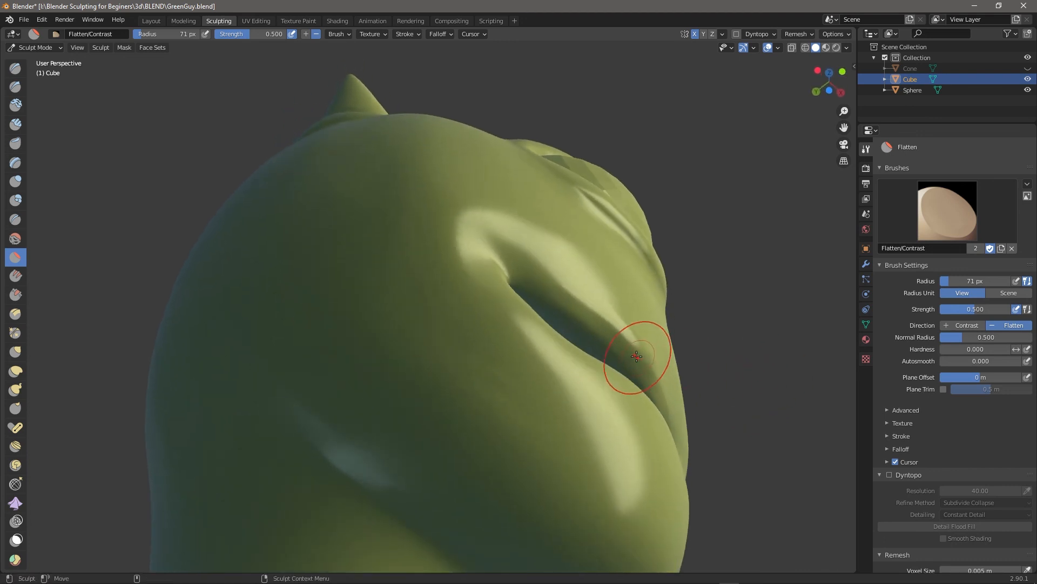
middle_drag(704, 388, 621, 424)
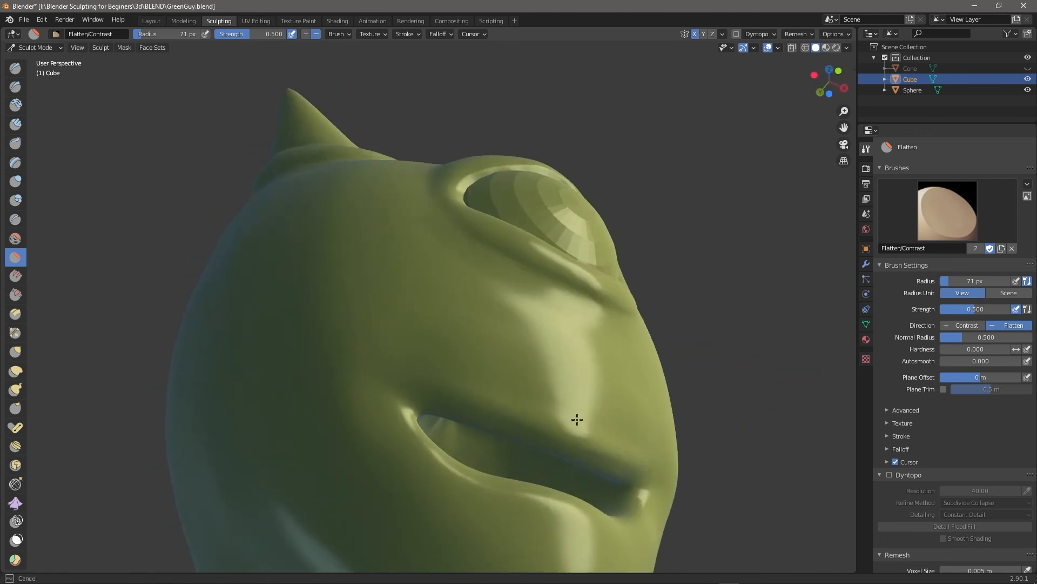
Scrape the upper lip edge smoother and select the Crease brush at 56 px, 0.250 strength.
click(21, 314)
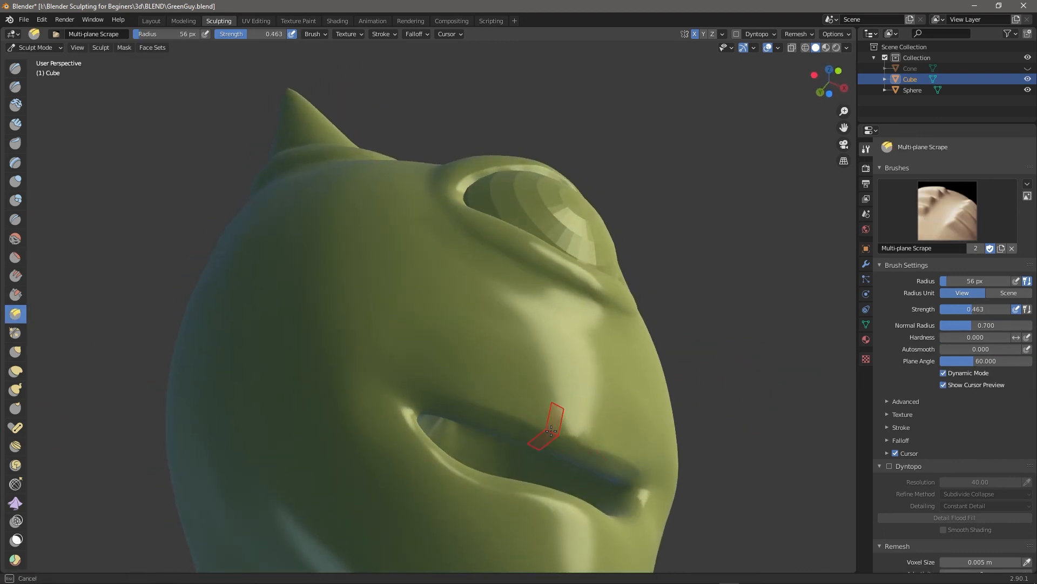
scroll(996, 432, down, 5)
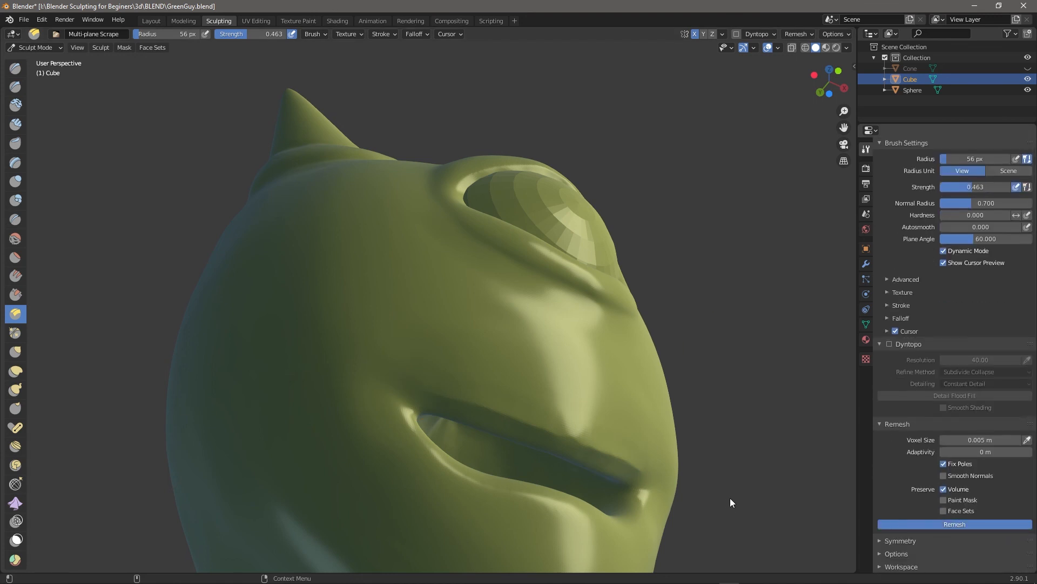
mouse_move(747, 479)
middle_down()
mouse_move(719, 495)
mouse_move(734, 491)
middle_up()
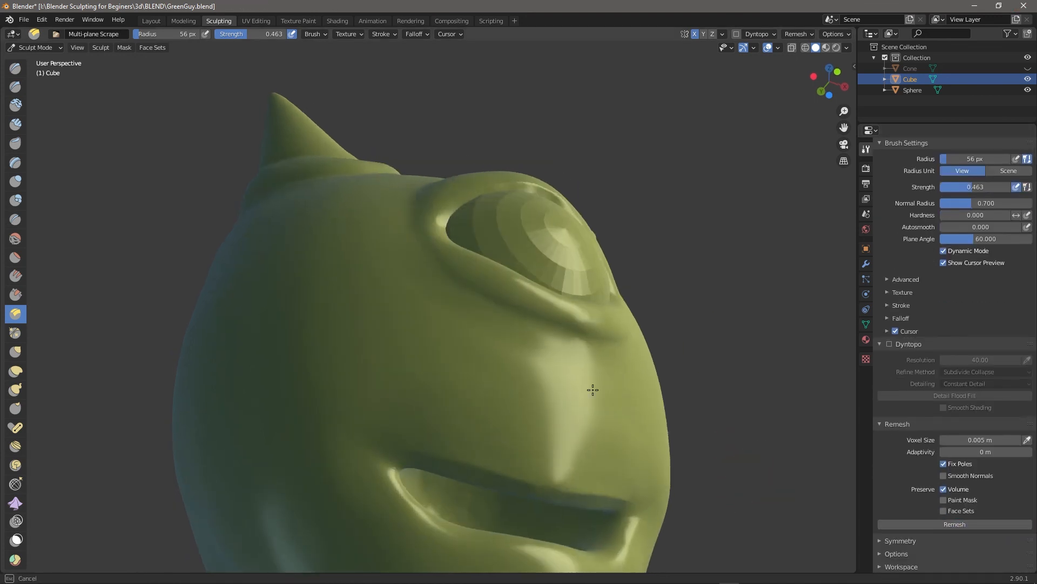
middle_drag(756, 364, 756, 416)
key(shift+c)
middle_drag(690, 320, 676, 275)
mouse_move(575, 340)
middle_down()
mouse_move(532, 353)
mouse_move(552, 408)
middle_up()
middle_drag(705, 354, 724, 400)
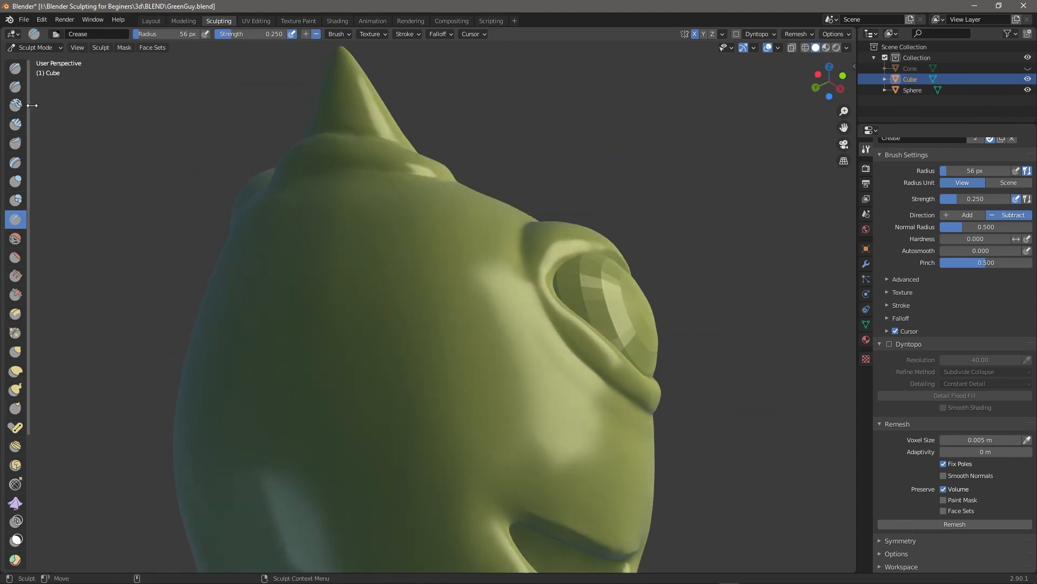
Add a clay fold along the big eye's lower eyelid (53 px, 0.600 strength) and review the head.
click(15, 124)
middle_drag(543, 270, 540, 267)
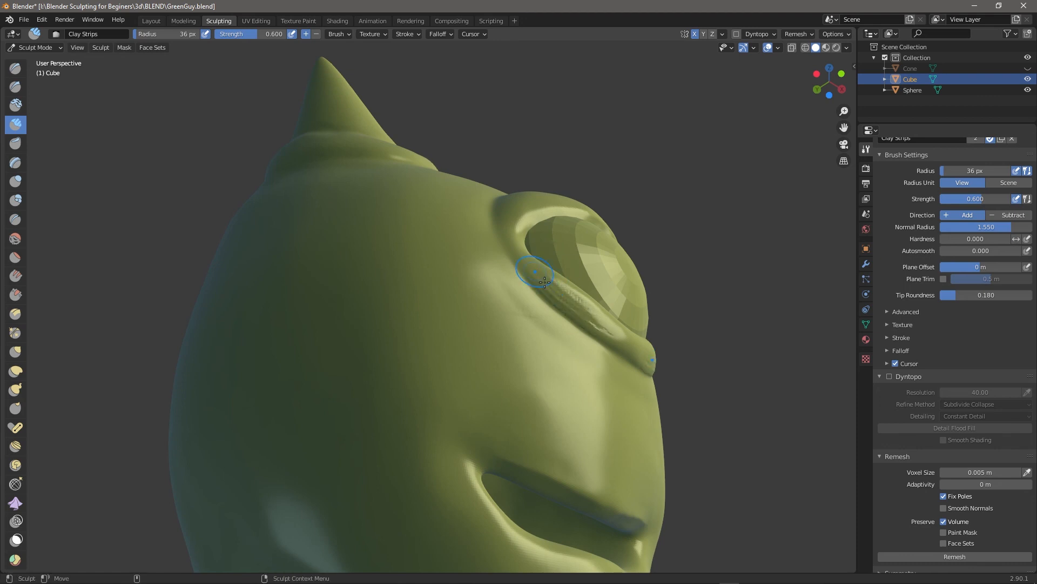
drag(550, 278, 600, 323)
mouse_move(599, 323)
middle_down()
mouse_move(516, 373)
mouse_move(502, 394)
mouse_move(717, 417)
mouse_move(676, 412)
mouse_move(679, 350)
mouse_move(642, 383)
mouse_move(592, 400)
mouse_move(633, 388)
mouse_move(602, 380)
middle_up()
scroll(717, 417, down, 5)
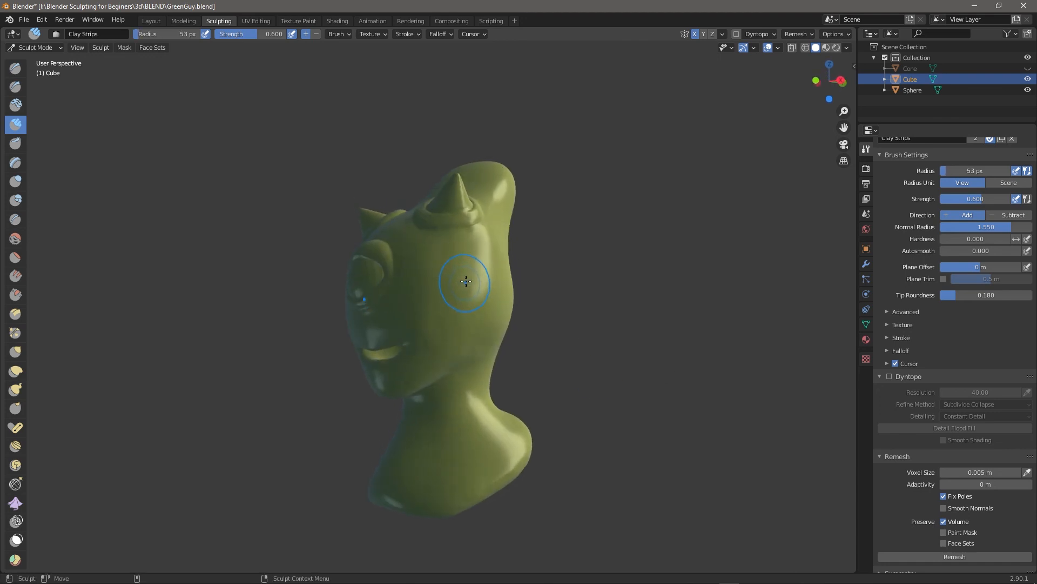
mouse_move(546, 369)
middle_down()
mouse_move(646, 384)
mouse_move(606, 355)
middle_up()
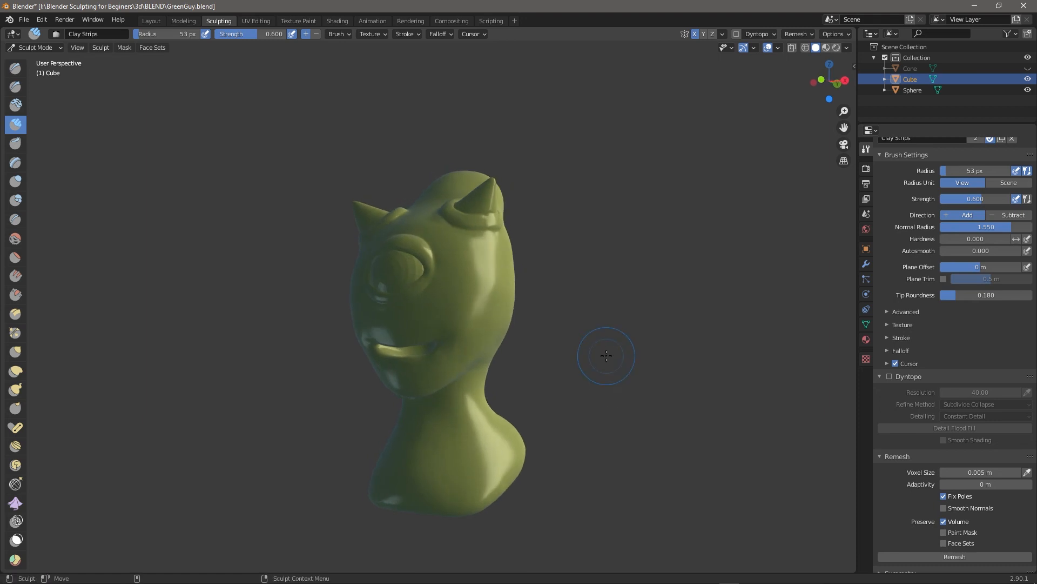